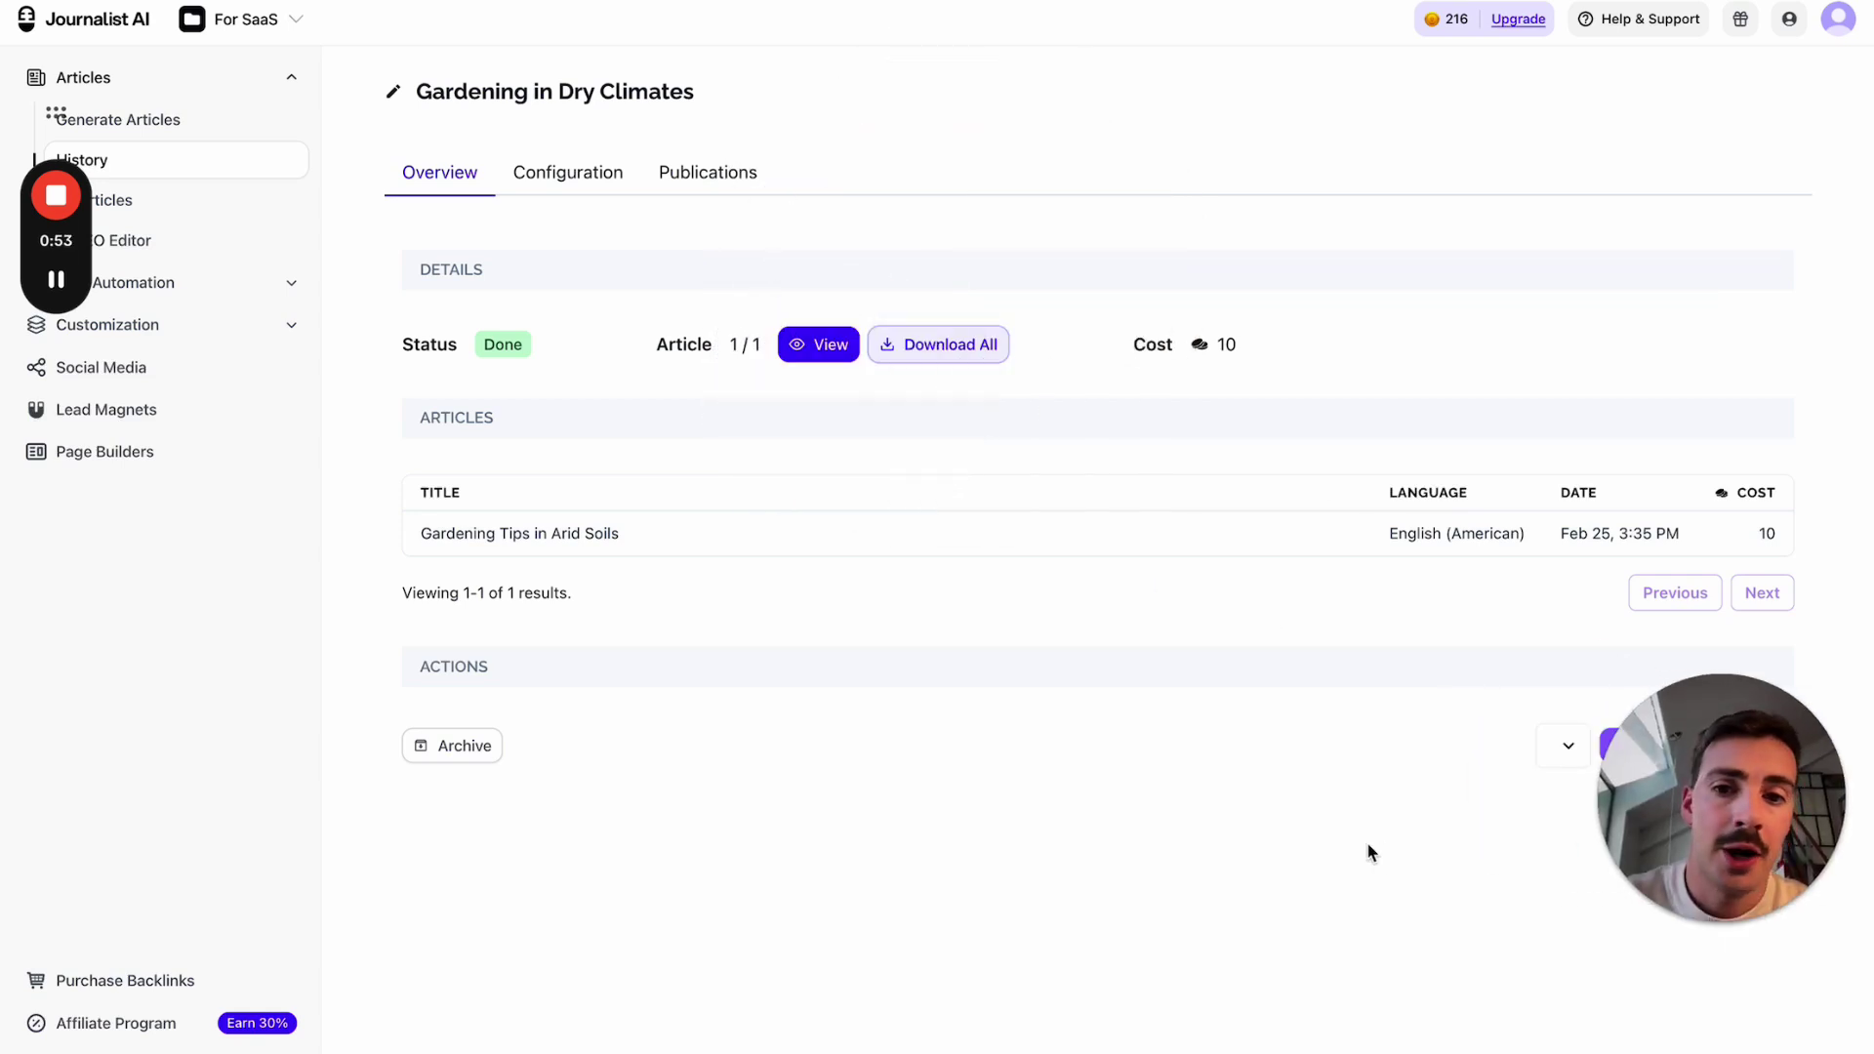
- Preview the 'Gardening Tips in Arid Soils' article and play its embedded desert gardening video
{"action": "left_click", "coordinate": [835, 354]}
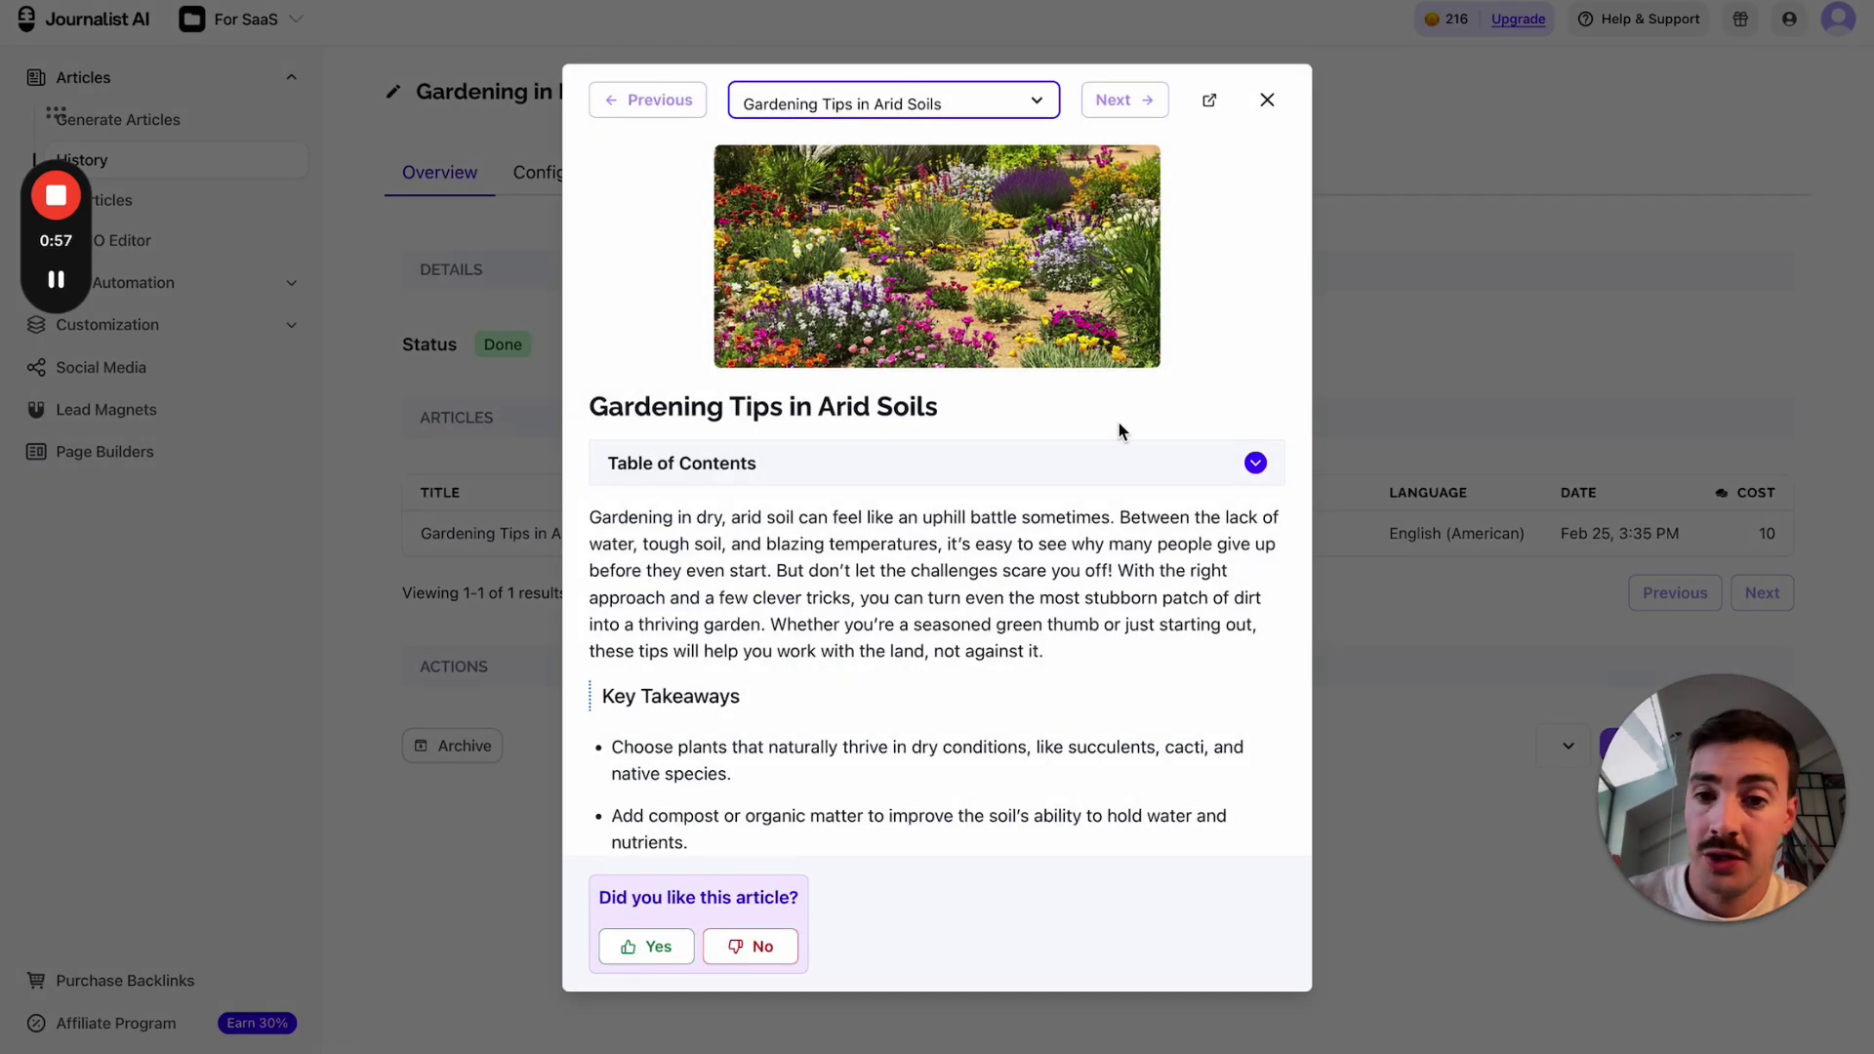
{"action": "scroll", "coordinate": [1120, 430], "scroll_direction": "down", "scroll_amount": 3}
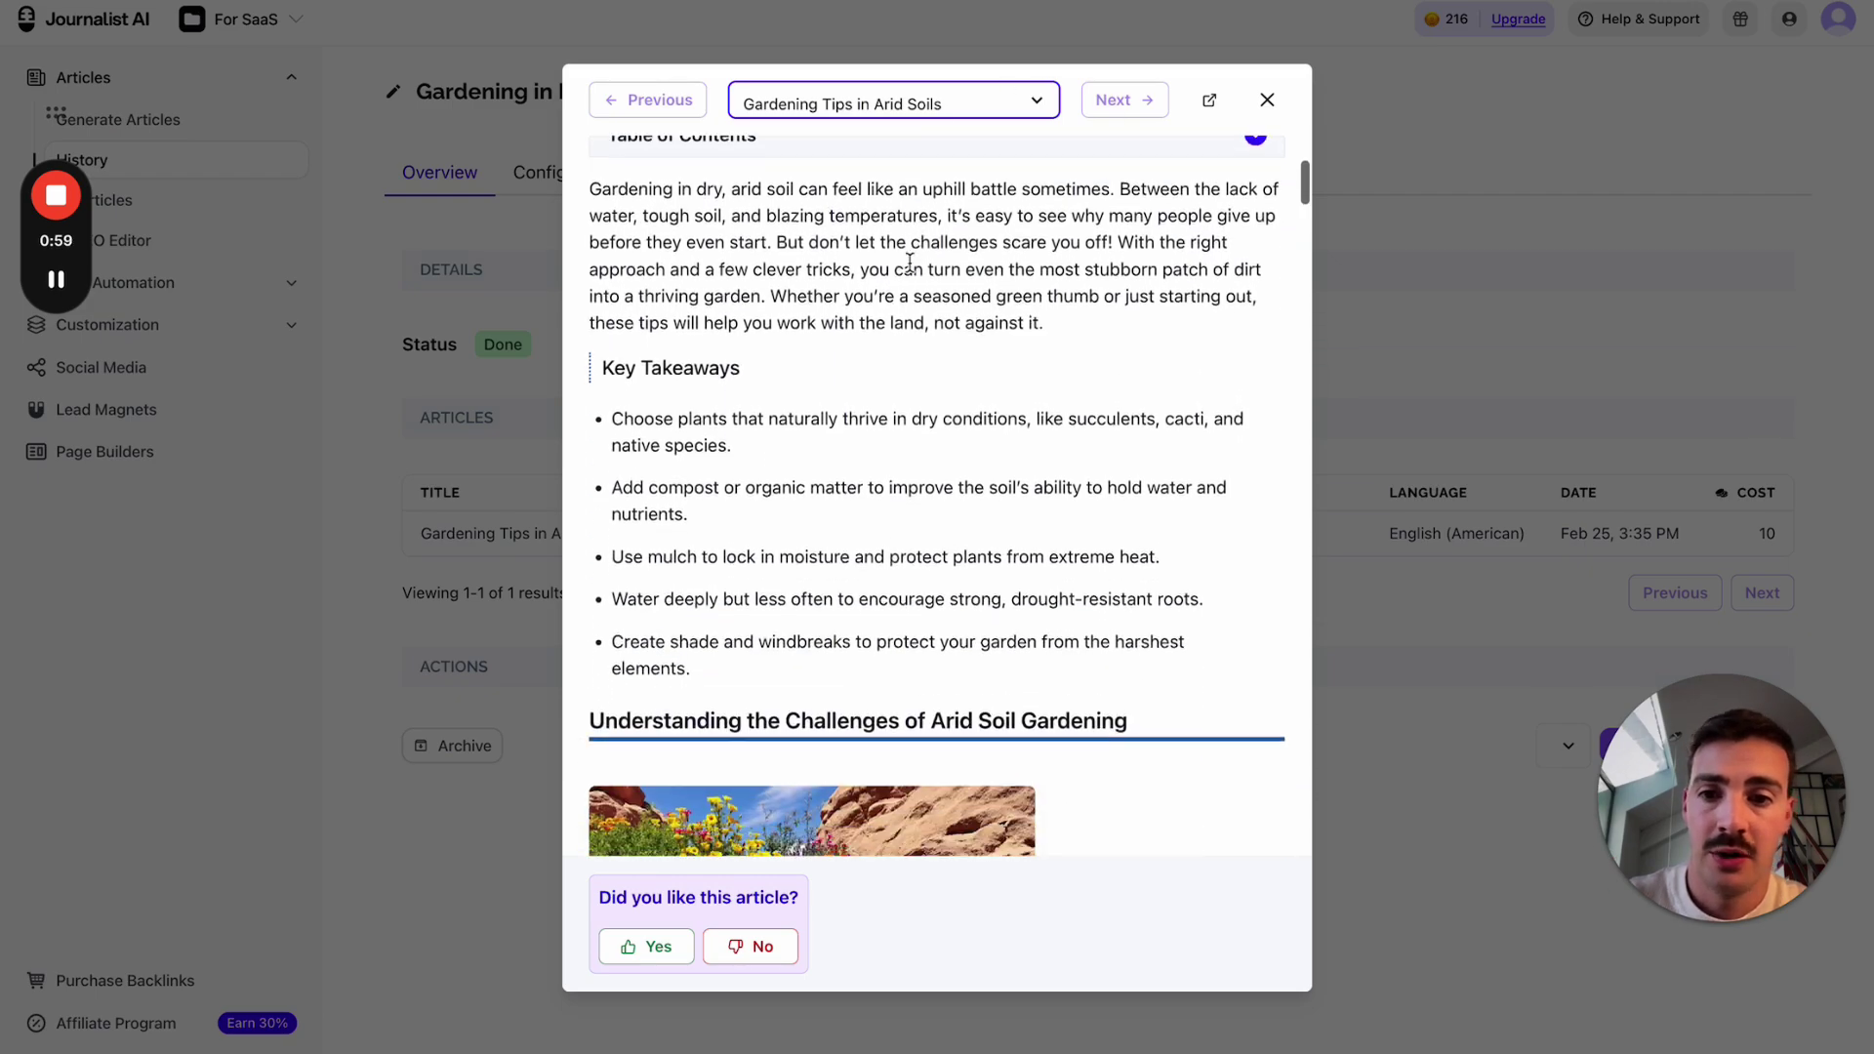
{"action": "scroll", "coordinate": [910, 262], "scroll_direction": "down", "scroll_amount": 12}
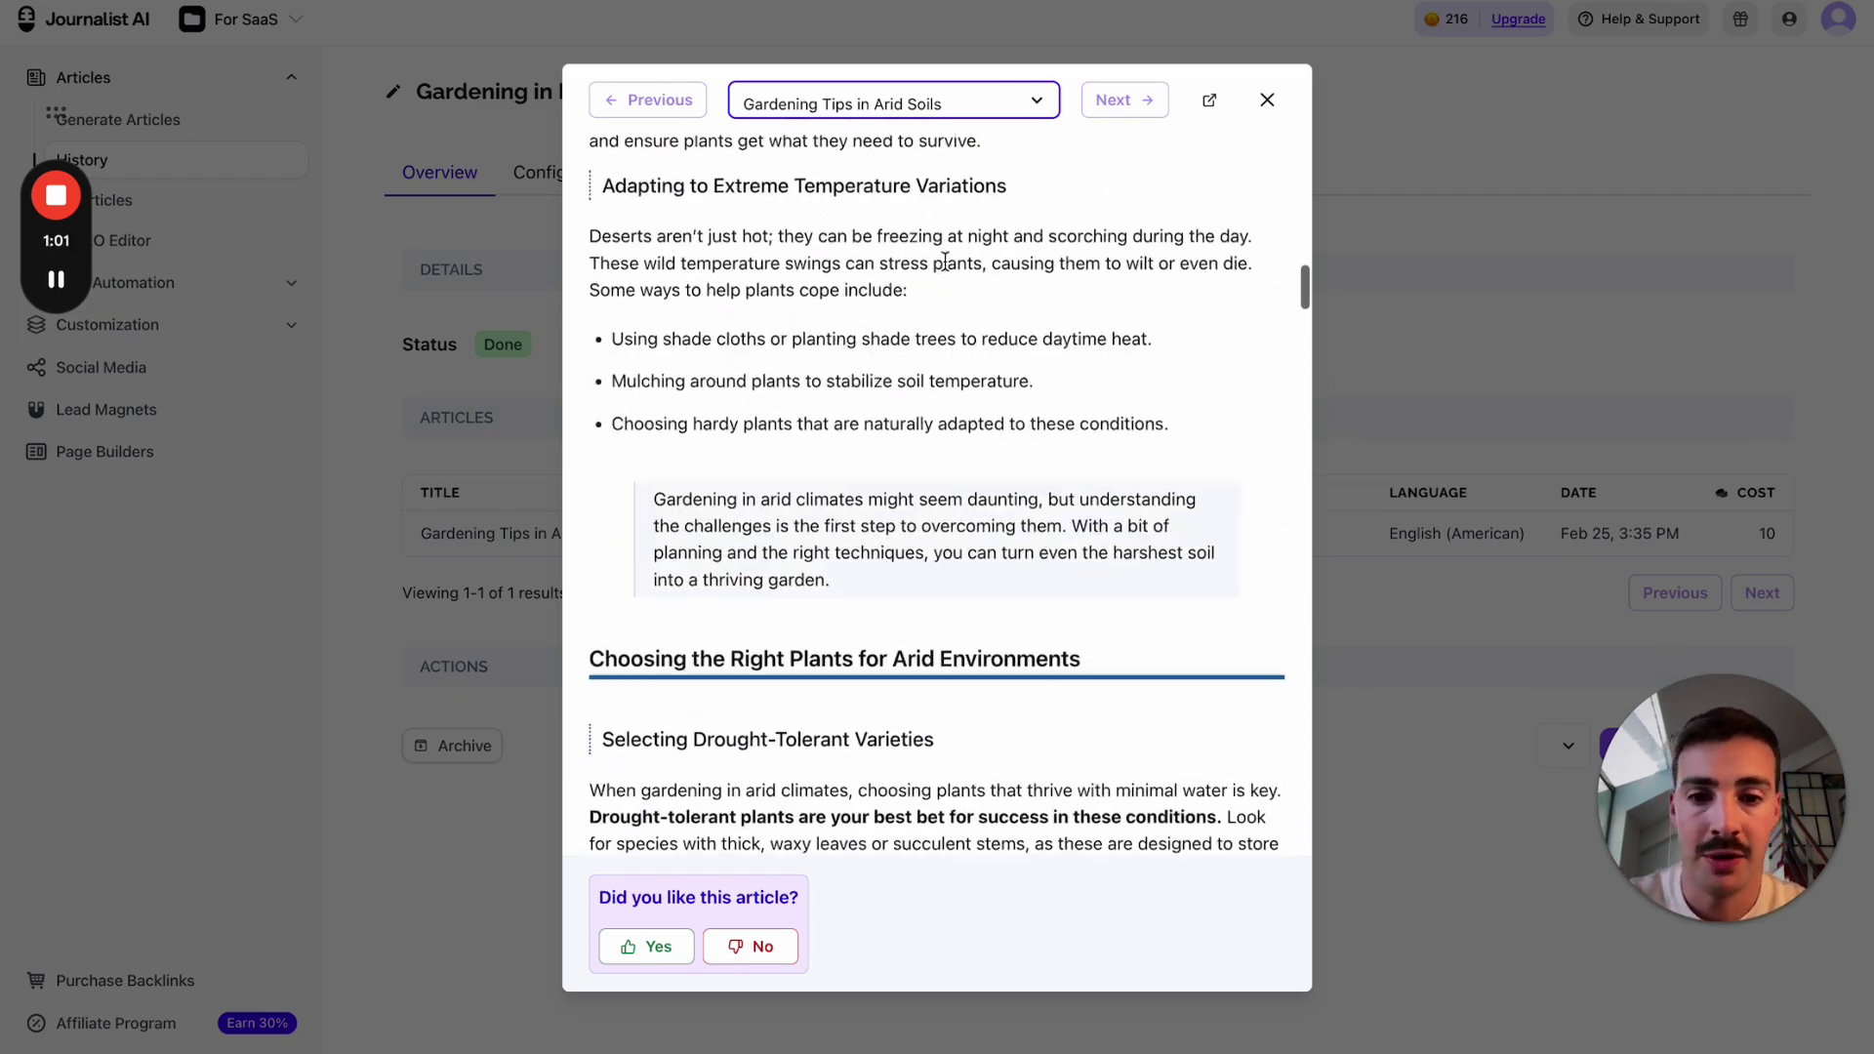
{"action": "scroll", "coordinate": [945, 262], "scroll_direction": "down", "scroll_amount": 1}
{"action": "scroll", "coordinate": [1088, 293], "scroll_direction": "up", "scroll_amount": 3}
{"action": "scroll", "coordinate": [982, 473], "scroll_direction": "down", "scroll_amount": 10}
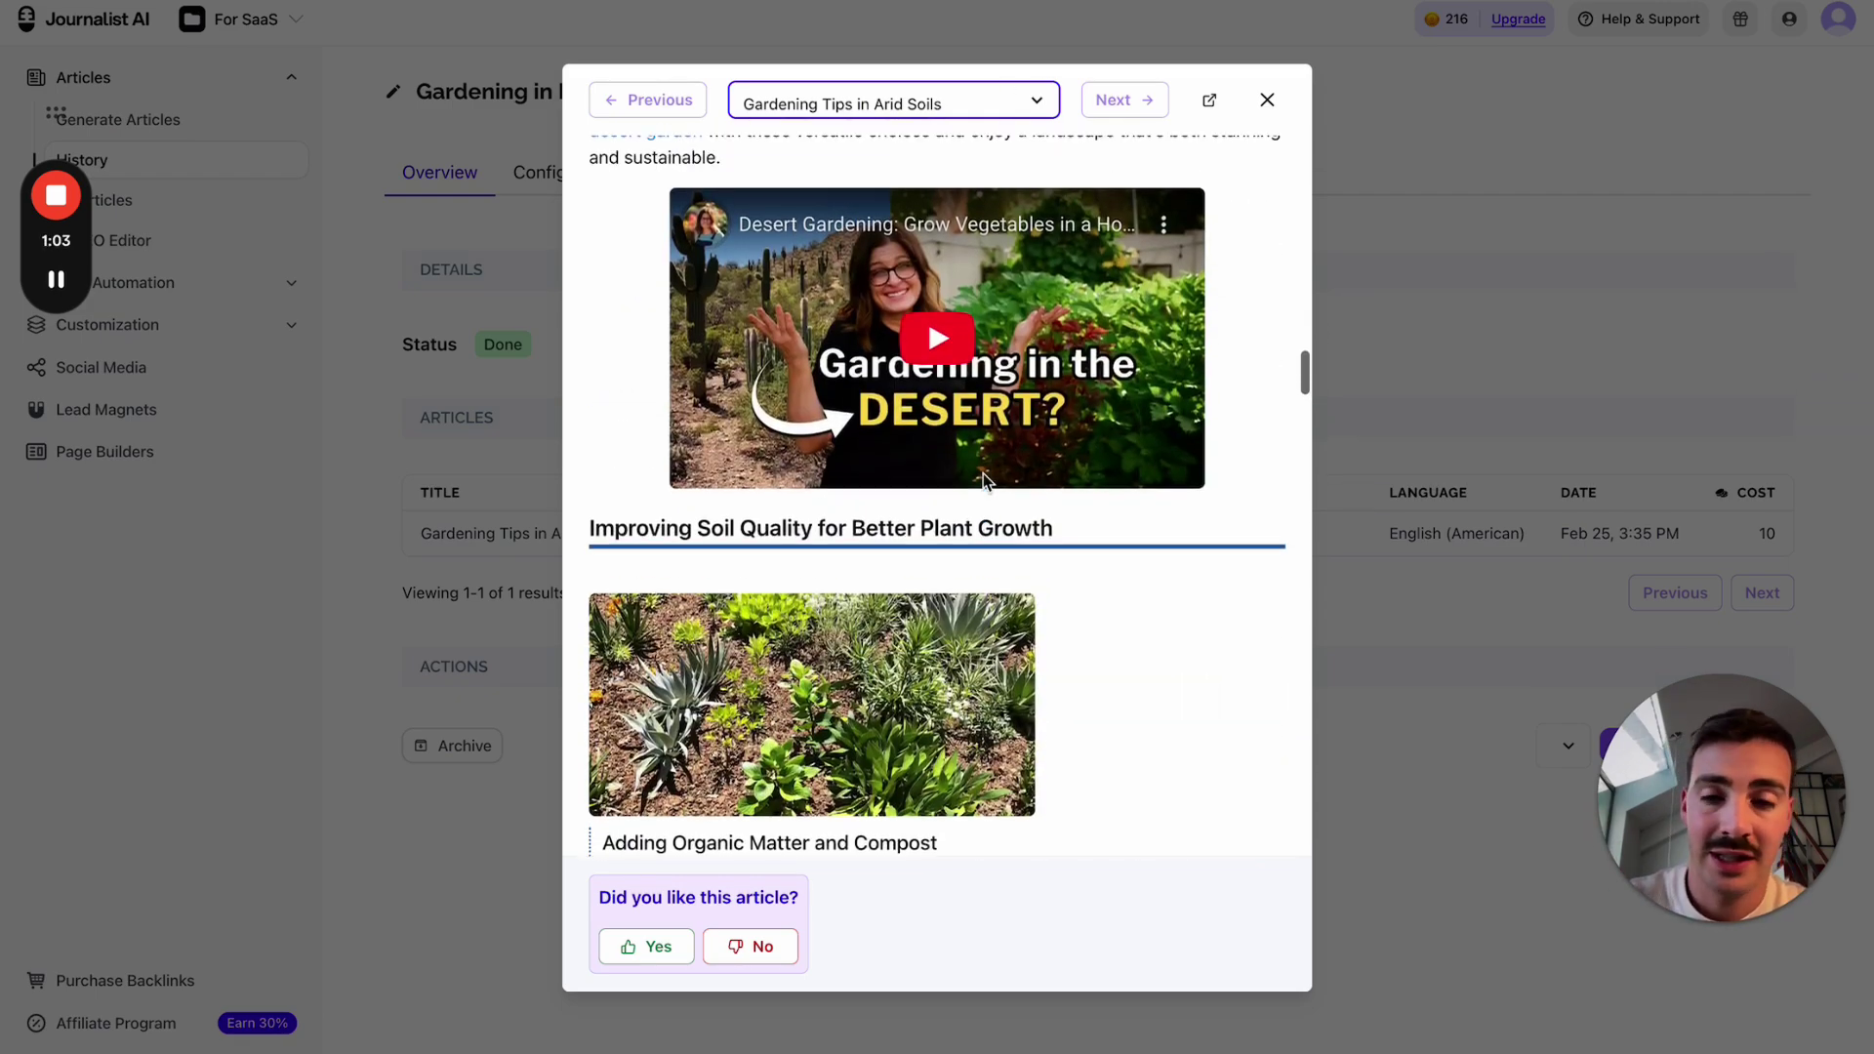
{"action": "scroll", "coordinate": [982, 473], "scroll_direction": "up", "scroll_amount": 1}
{"action": "left_click", "coordinate": [983, 472]}
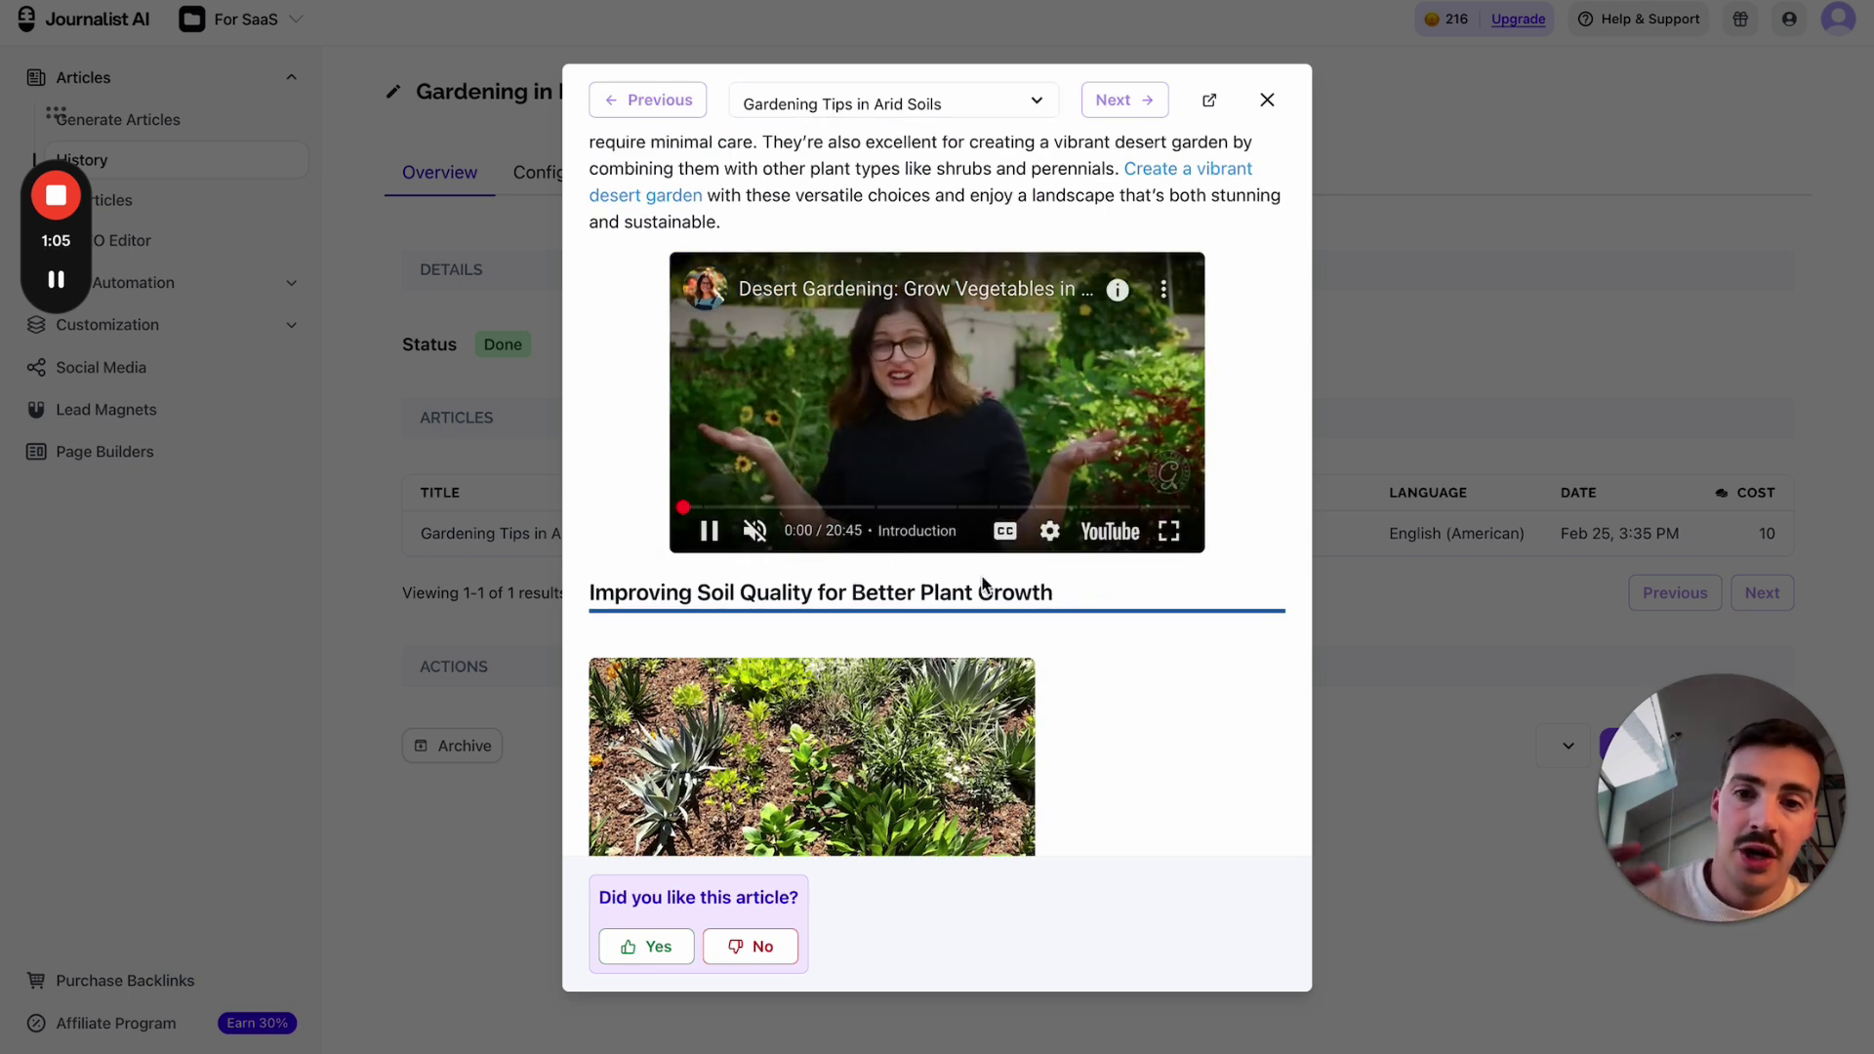
- Expand the article's Table of Contents and read through the rest of the preview
{"action": "scroll", "coordinate": [982, 583], "scroll_direction": "up", "scroll_amount": 4}
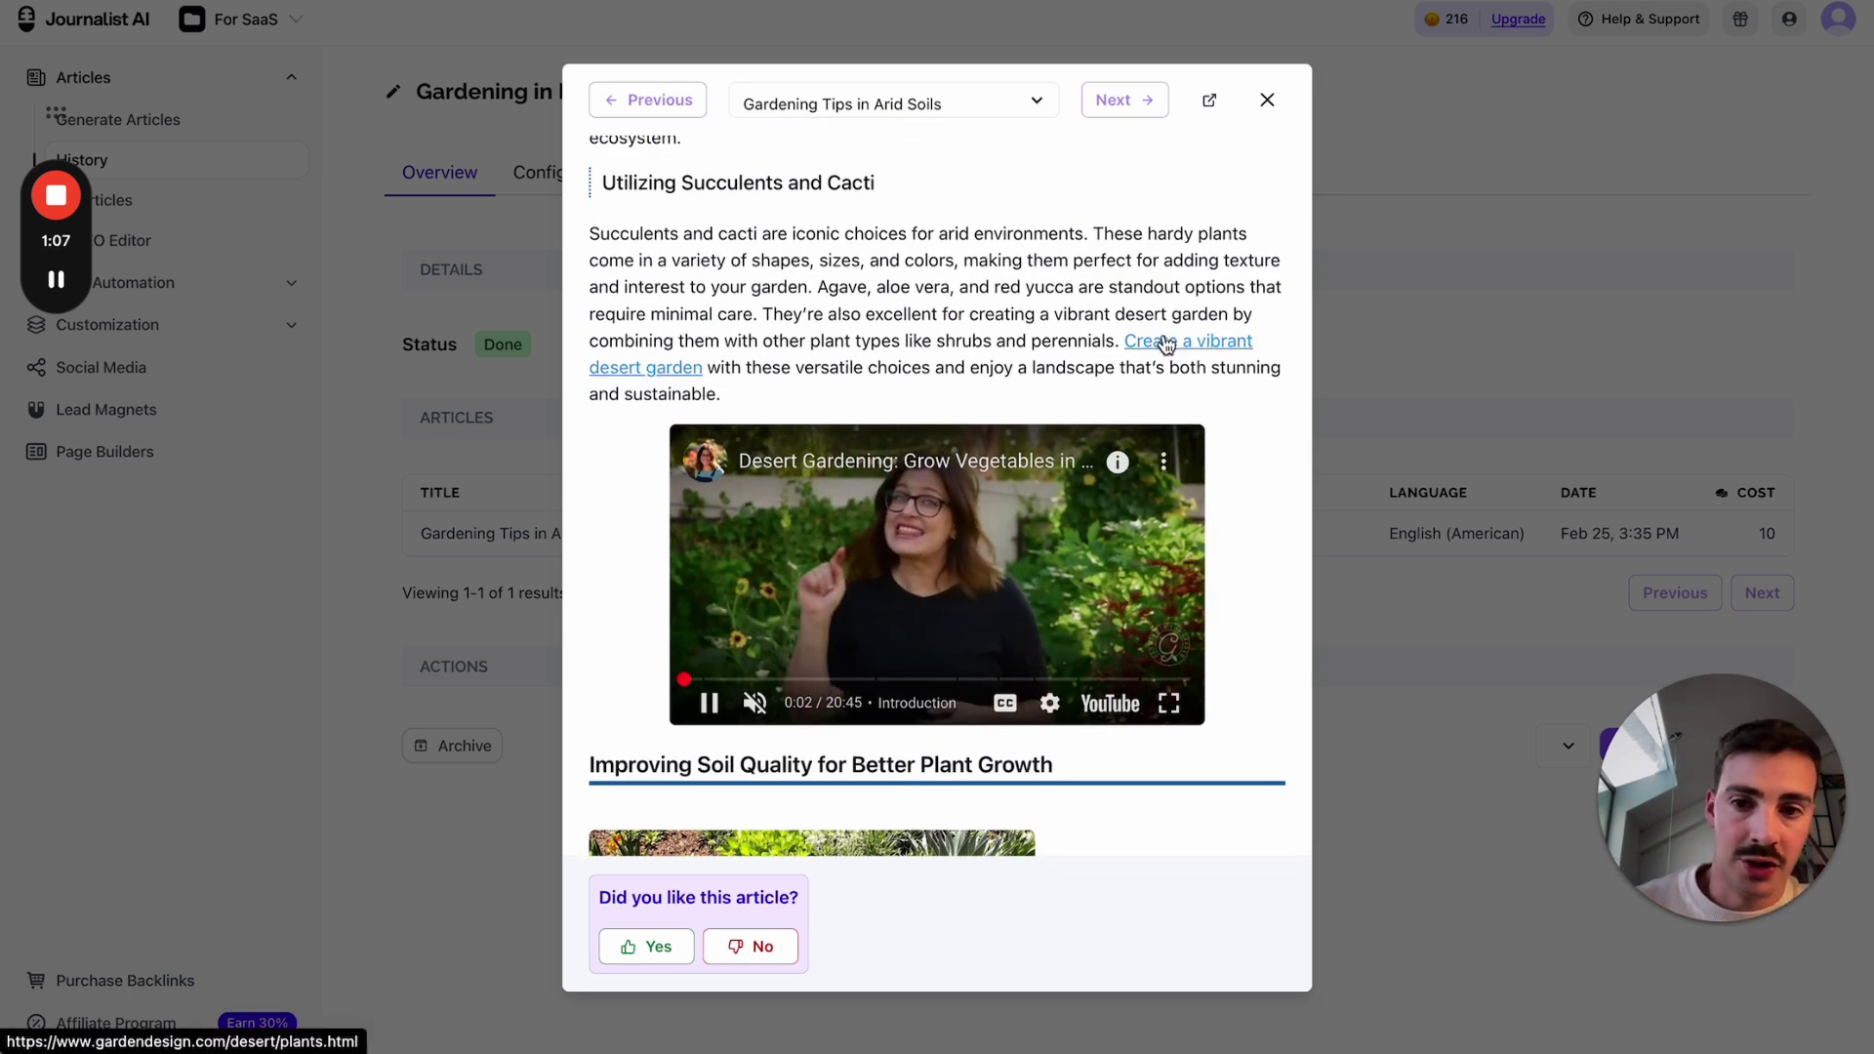
{"action": "scroll", "coordinate": [1062, 535], "scroll_direction": "down", "scroll_amount": 9}
{"action": "scroll", "coordinate": [1062, 535], "scroll_direction": "up", "scroll_amount": 2}
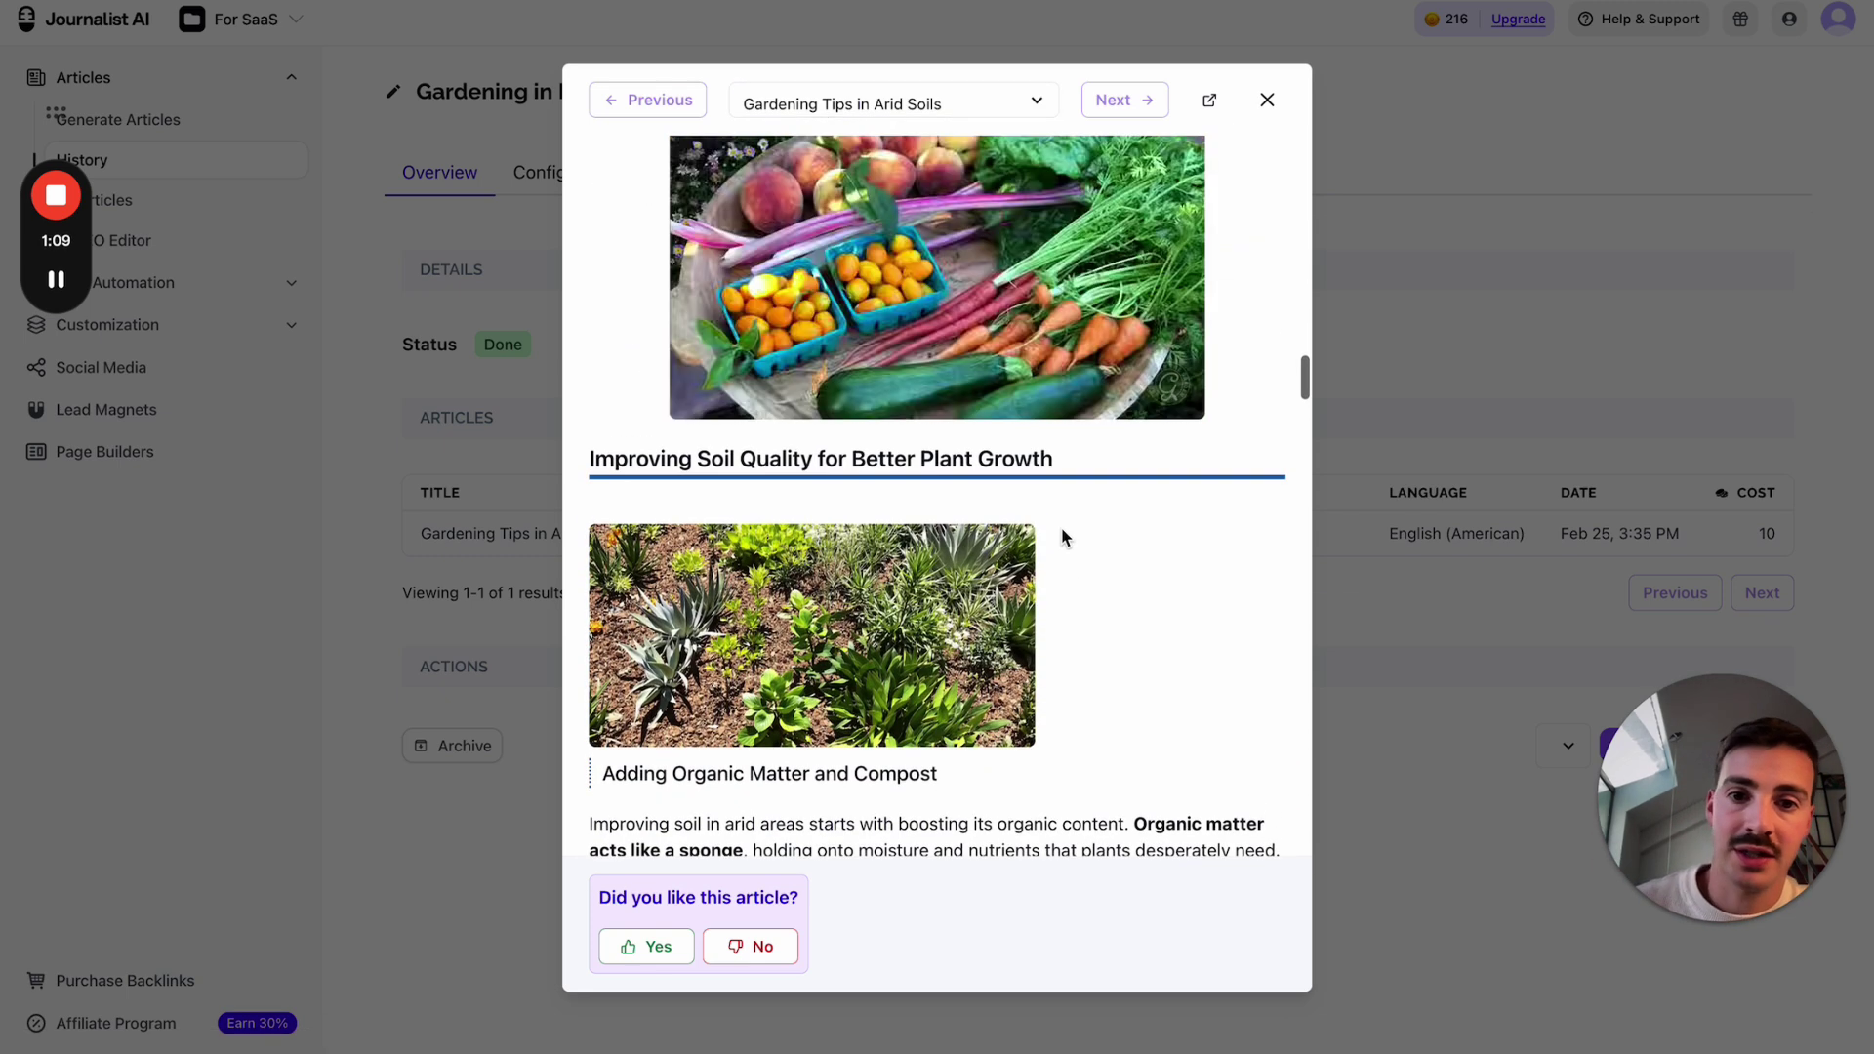
{"action": "scroll", "coordinate": [1062, 537], "scroll_direction": "up", "scroll_amount": 5}
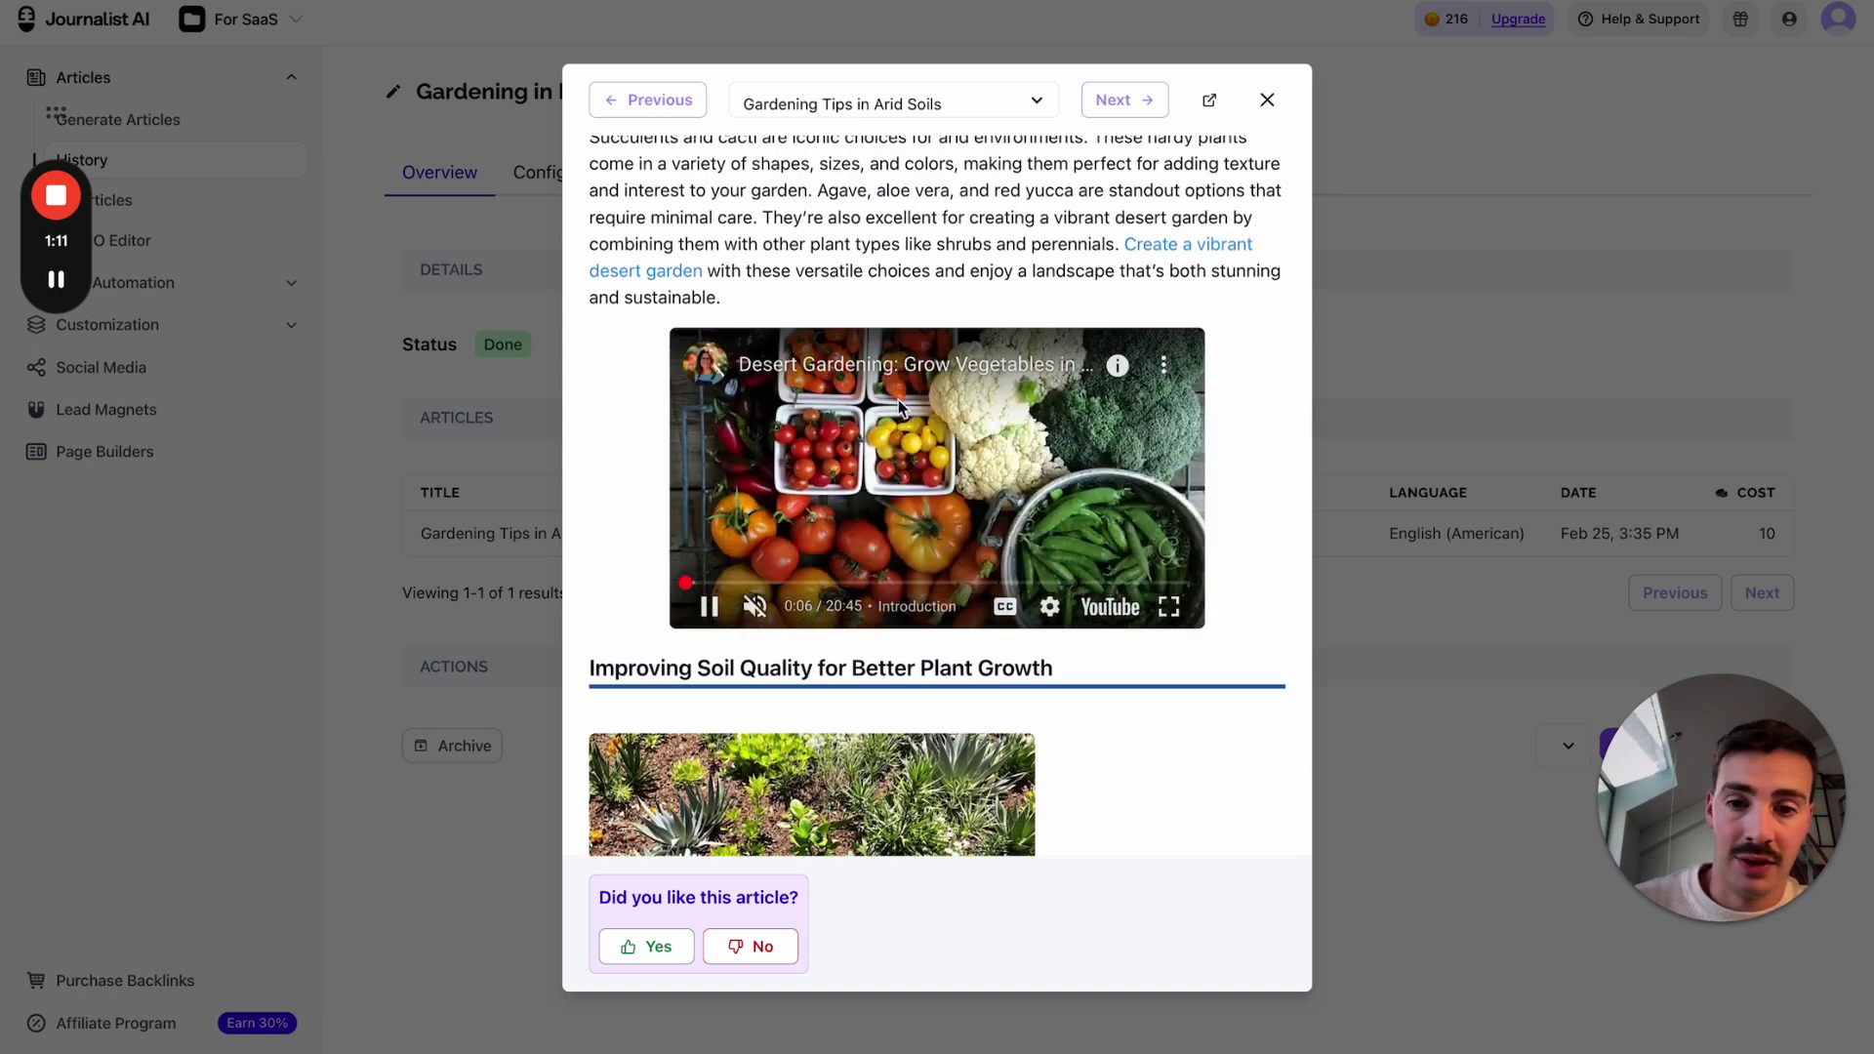
{"action": "scroll", "coordinate": [900, 408], "scroll_direction": "up", "scroll_amount": 2}
{"action": "scroll", "coordinate": [899, 408], "scroll_direction": "up", "scroll_amount": 10}
{"action": "left_click_drag", "start_coordinate": [589, 410], "coordinate": [789, 410]}
{"action": "scroll", "coordinate": [860, 282], "scroll_direction": "down", "scroll_amount": 2}
{"action": "left_click", "coordinate": [860, 282]}
{"action": "scroll", "coordinate": [860, 282], "scroll_direction": "down", "scroll_amount": 20}
{"action": "scroll", "coordinate": [868, 531], "scroll_direction": "down", "scroll_amount": 3}
{"action": "scroll", "coordinate": [898, 329], "scroll_direction": "down", "scroll_amount": 15}
{"action": "scroll", "coordinate": [904, 565], "scroll_direction": "down", "scroll_amount": 10}
{"action": "scroll", "coordinate": [904, 564], "scroll_direction": "up", "scroll_amount": 5}
{"action": "scroll", "coordinate": [904, 564], "scroll_direction": "down", "scroll_amount": 1}
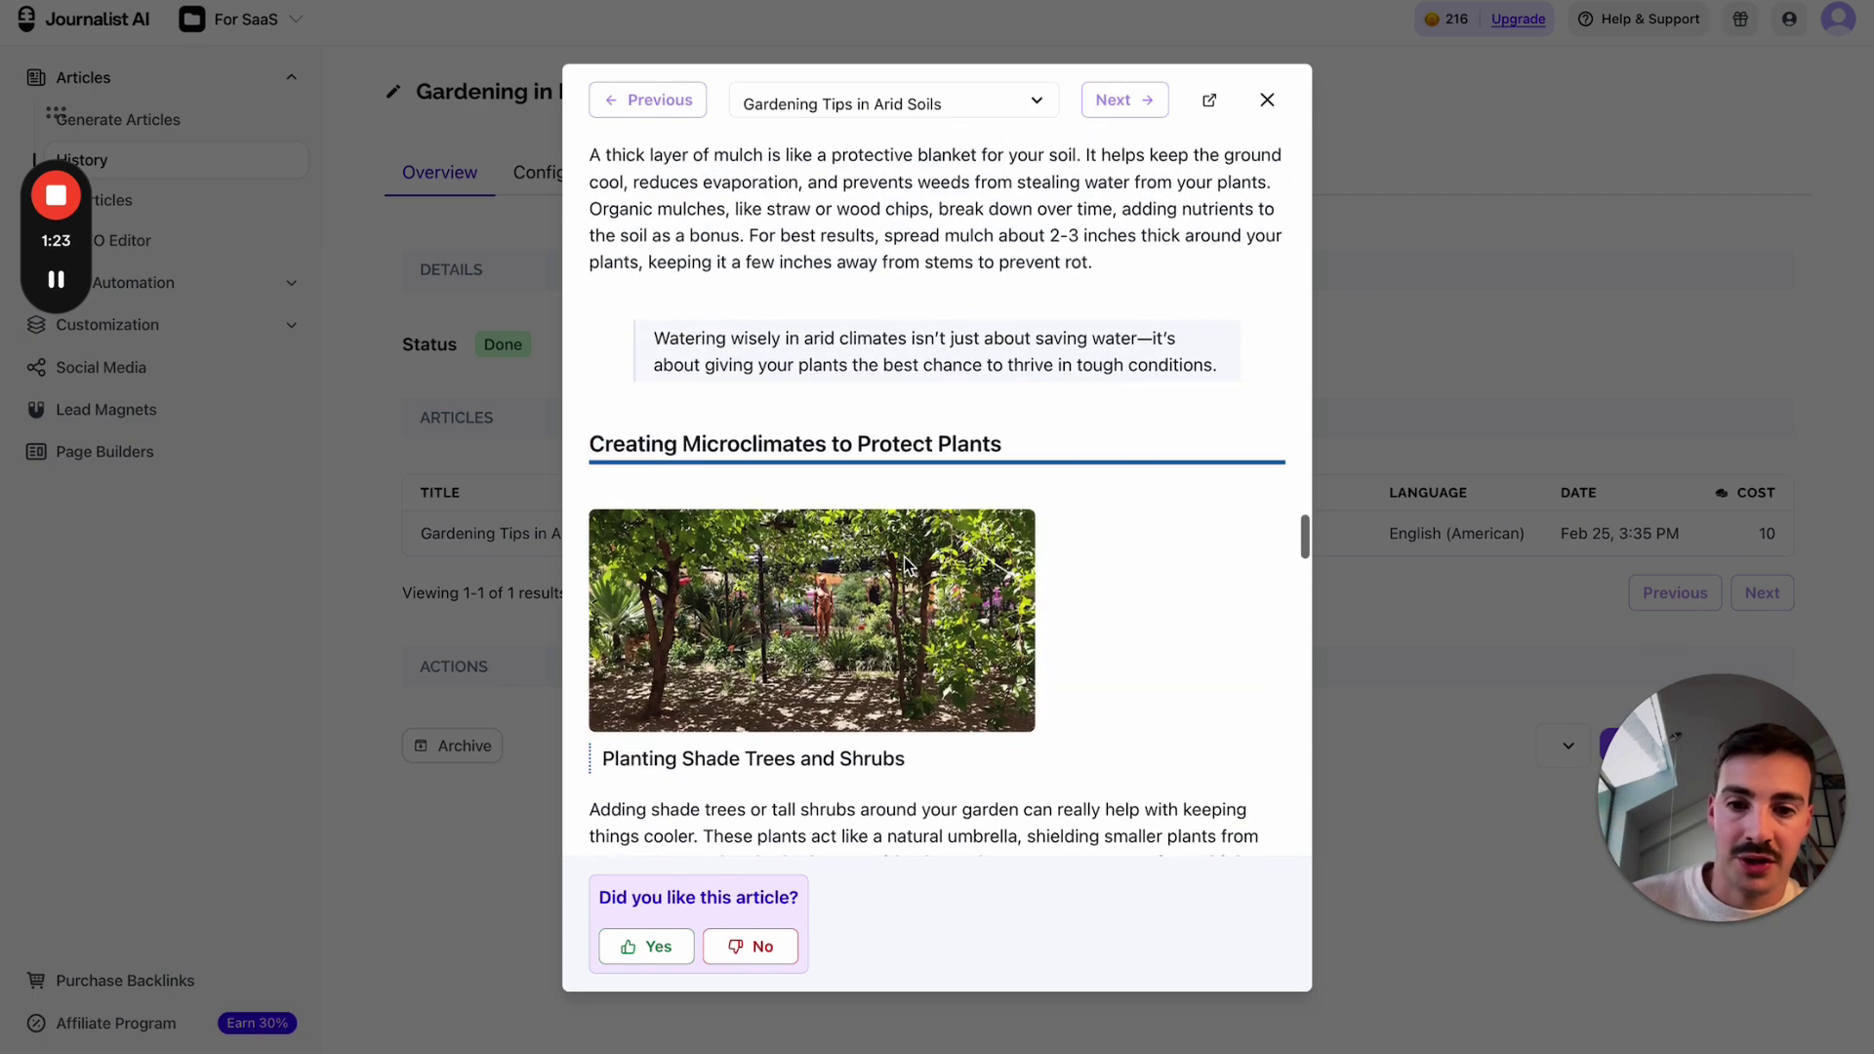
{"action": "scroll", "coordinate": [1090, 598], "scroll_direction": "down", "scroll_amount": 10}
{"action": "scroll", "coordinate": [1090, 597], "scroll_direction": "up", "scroll_amount": 20}
{"action": "scroll", "coordinate": [1090, 598], "scroll_direction": "up", "scroll_amount": 5}
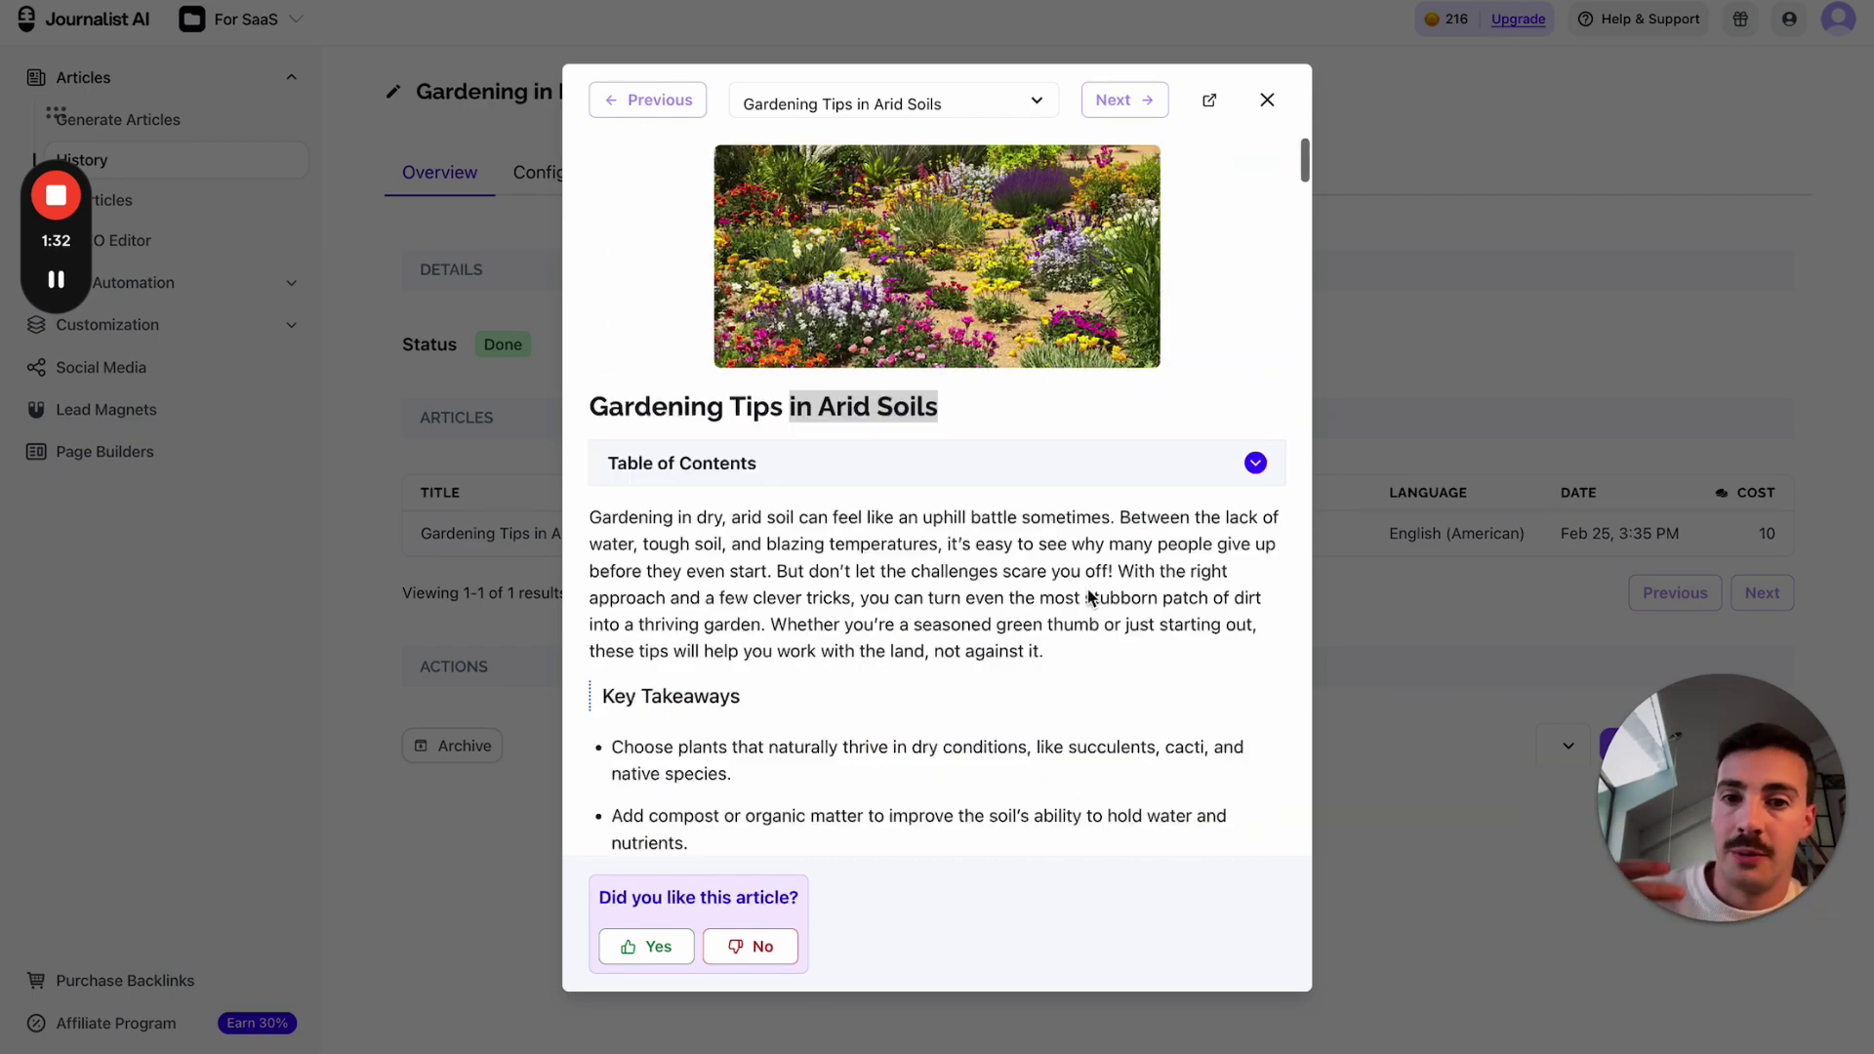
- Close the preview, go to Blog Automation's Integrations page, and check the Create Integration platform choices
{"action": "left_click", "coordinate": [1267, 101]}
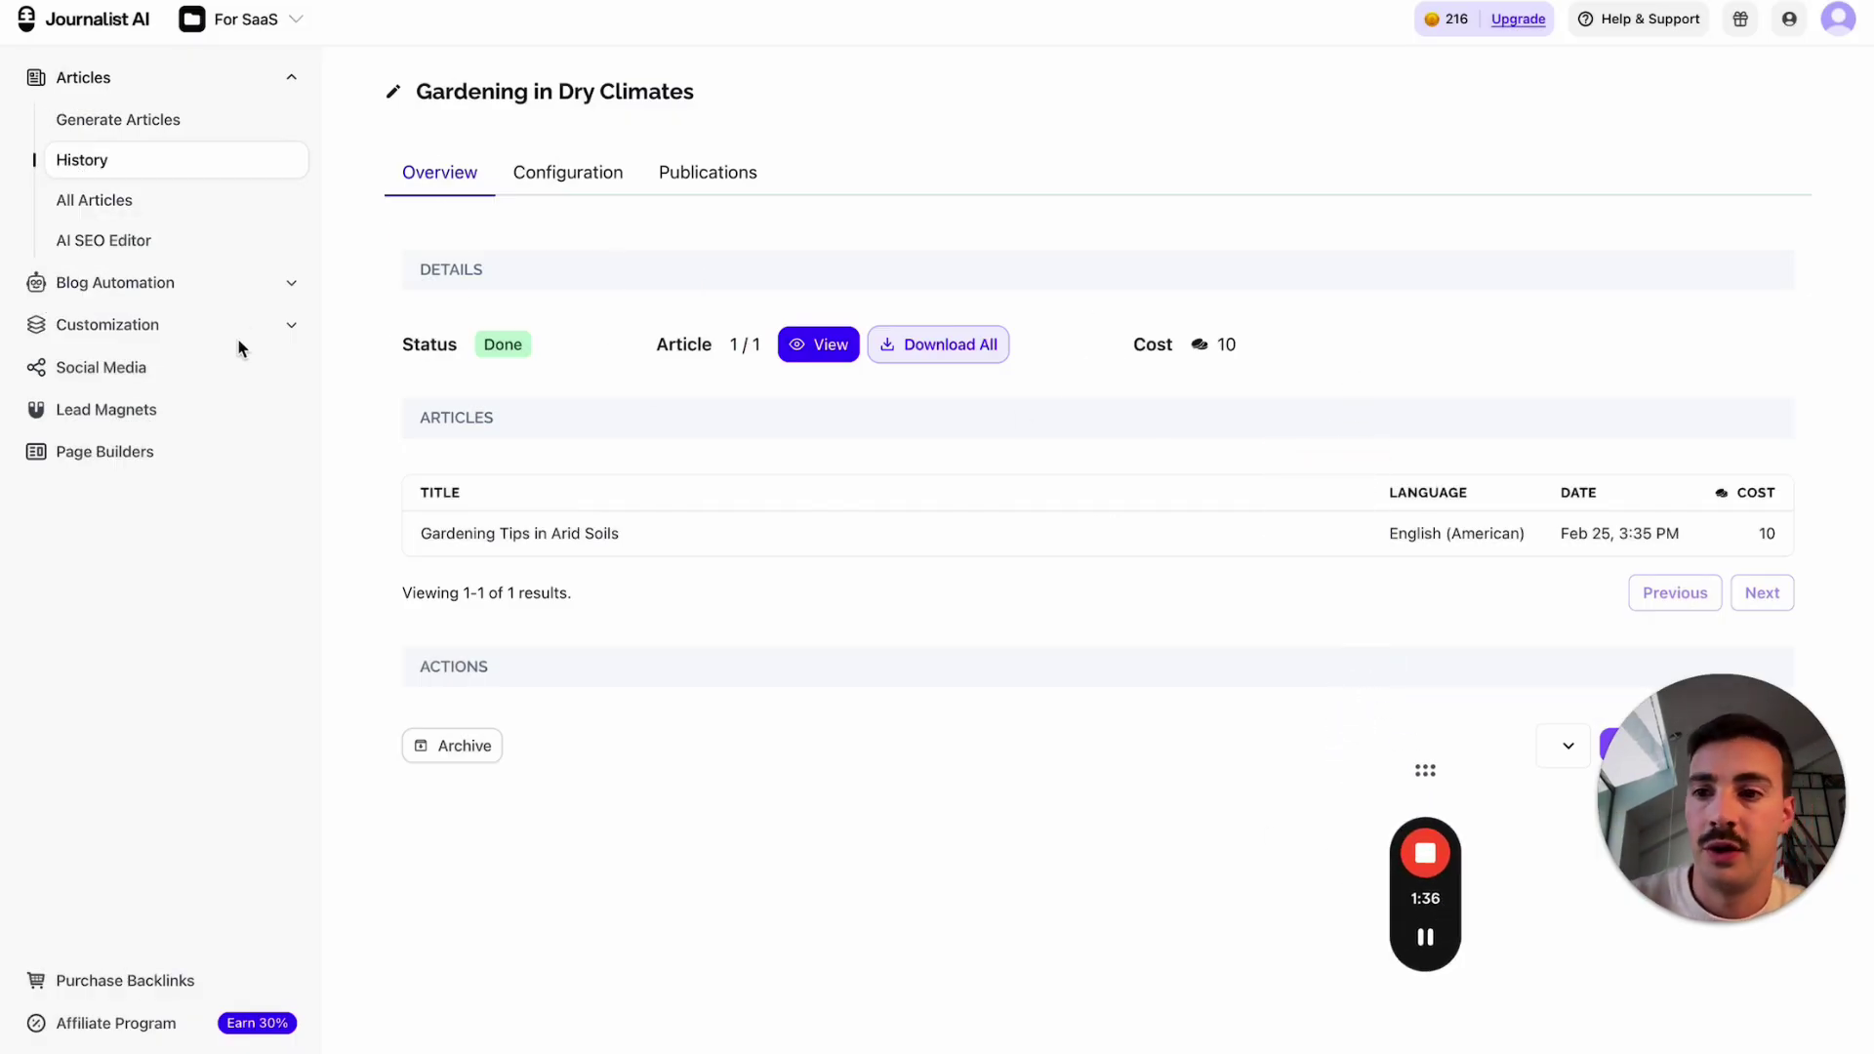
{"action": "left_click", "coordinate": [221, 293]}
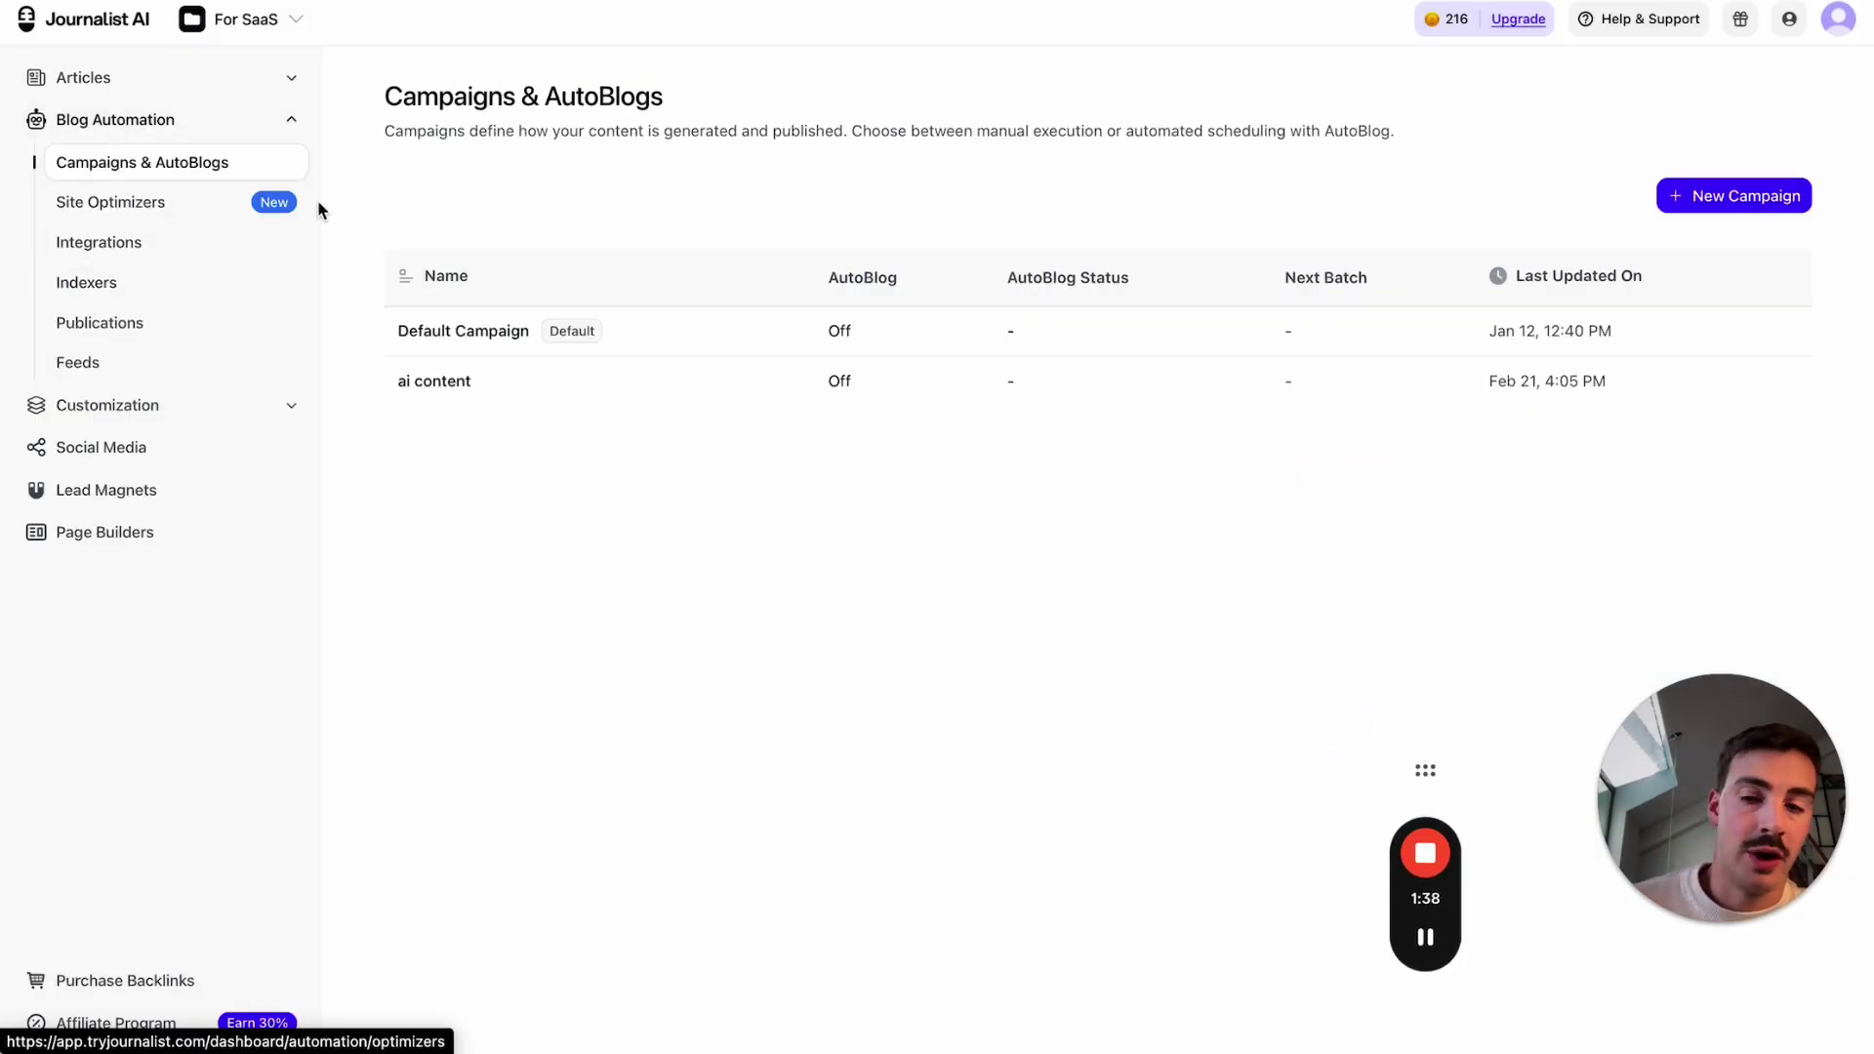
{"action": "left_click", "coordinate": [239, 252]}
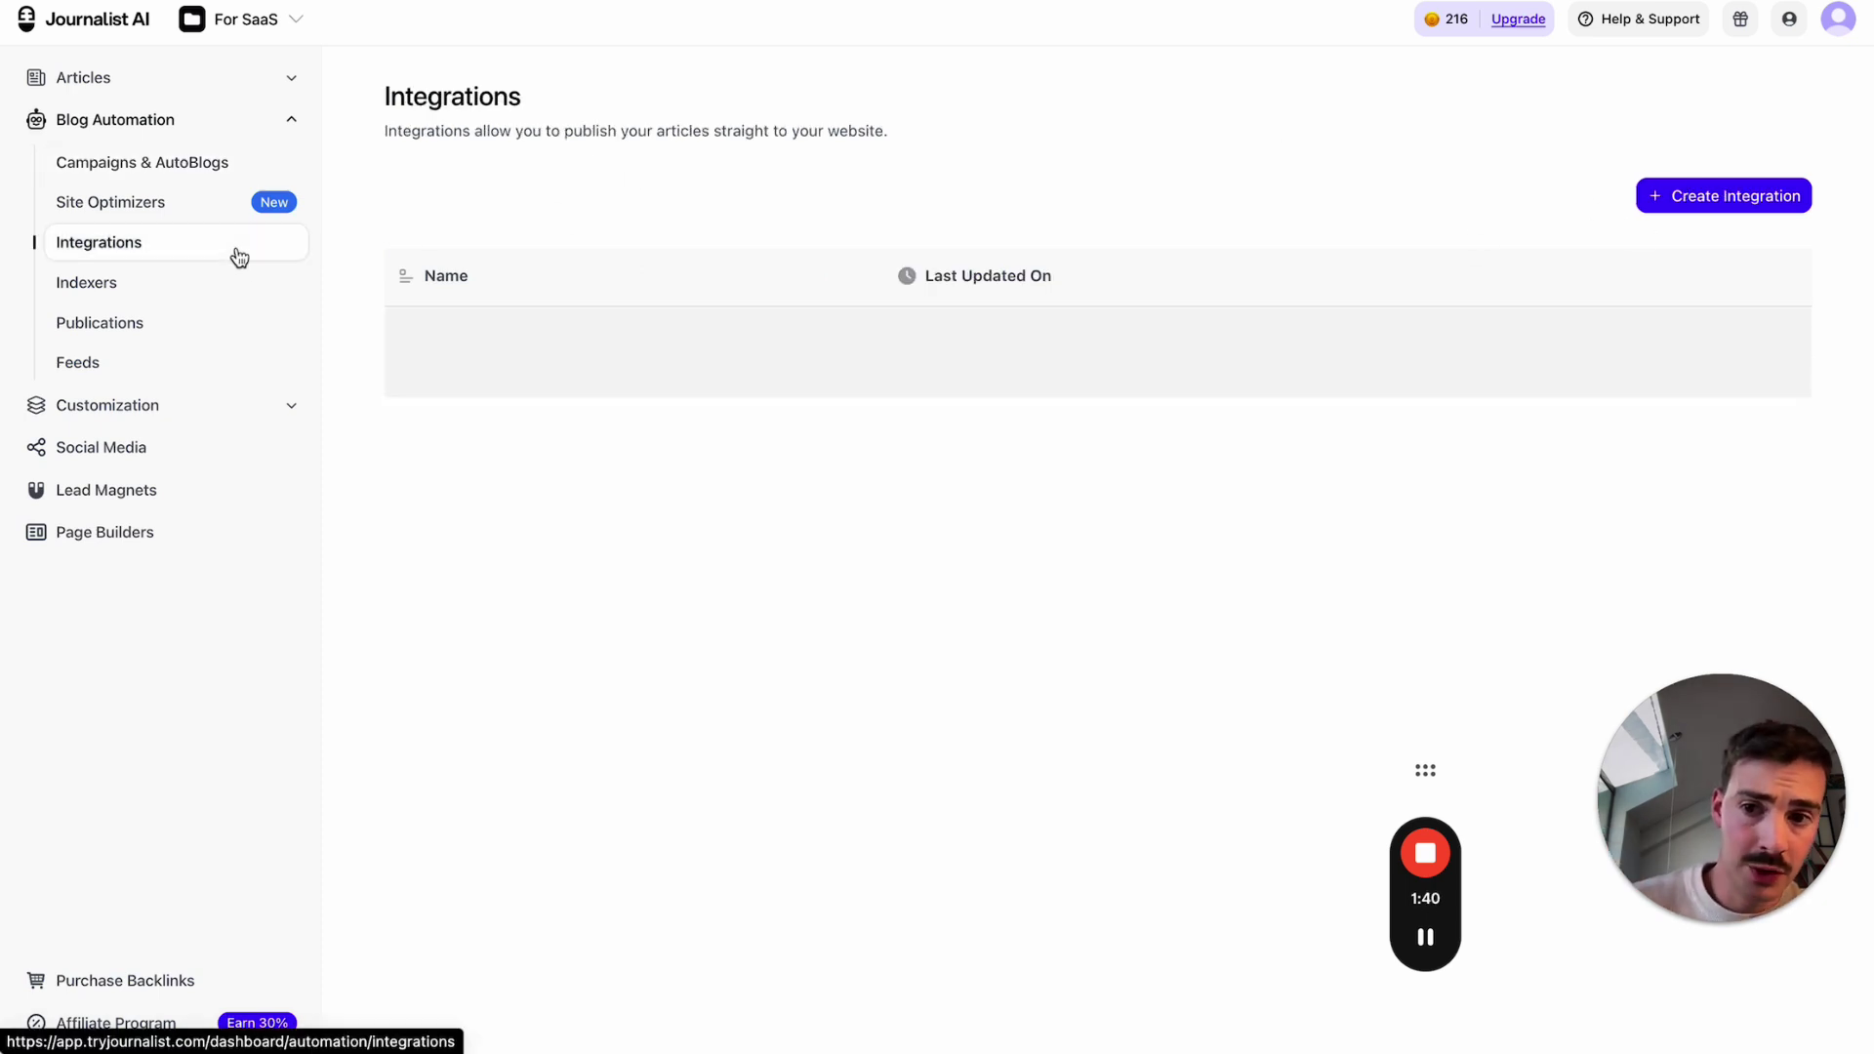
{"action": "left_click", "coordinate": [1150, 515]}
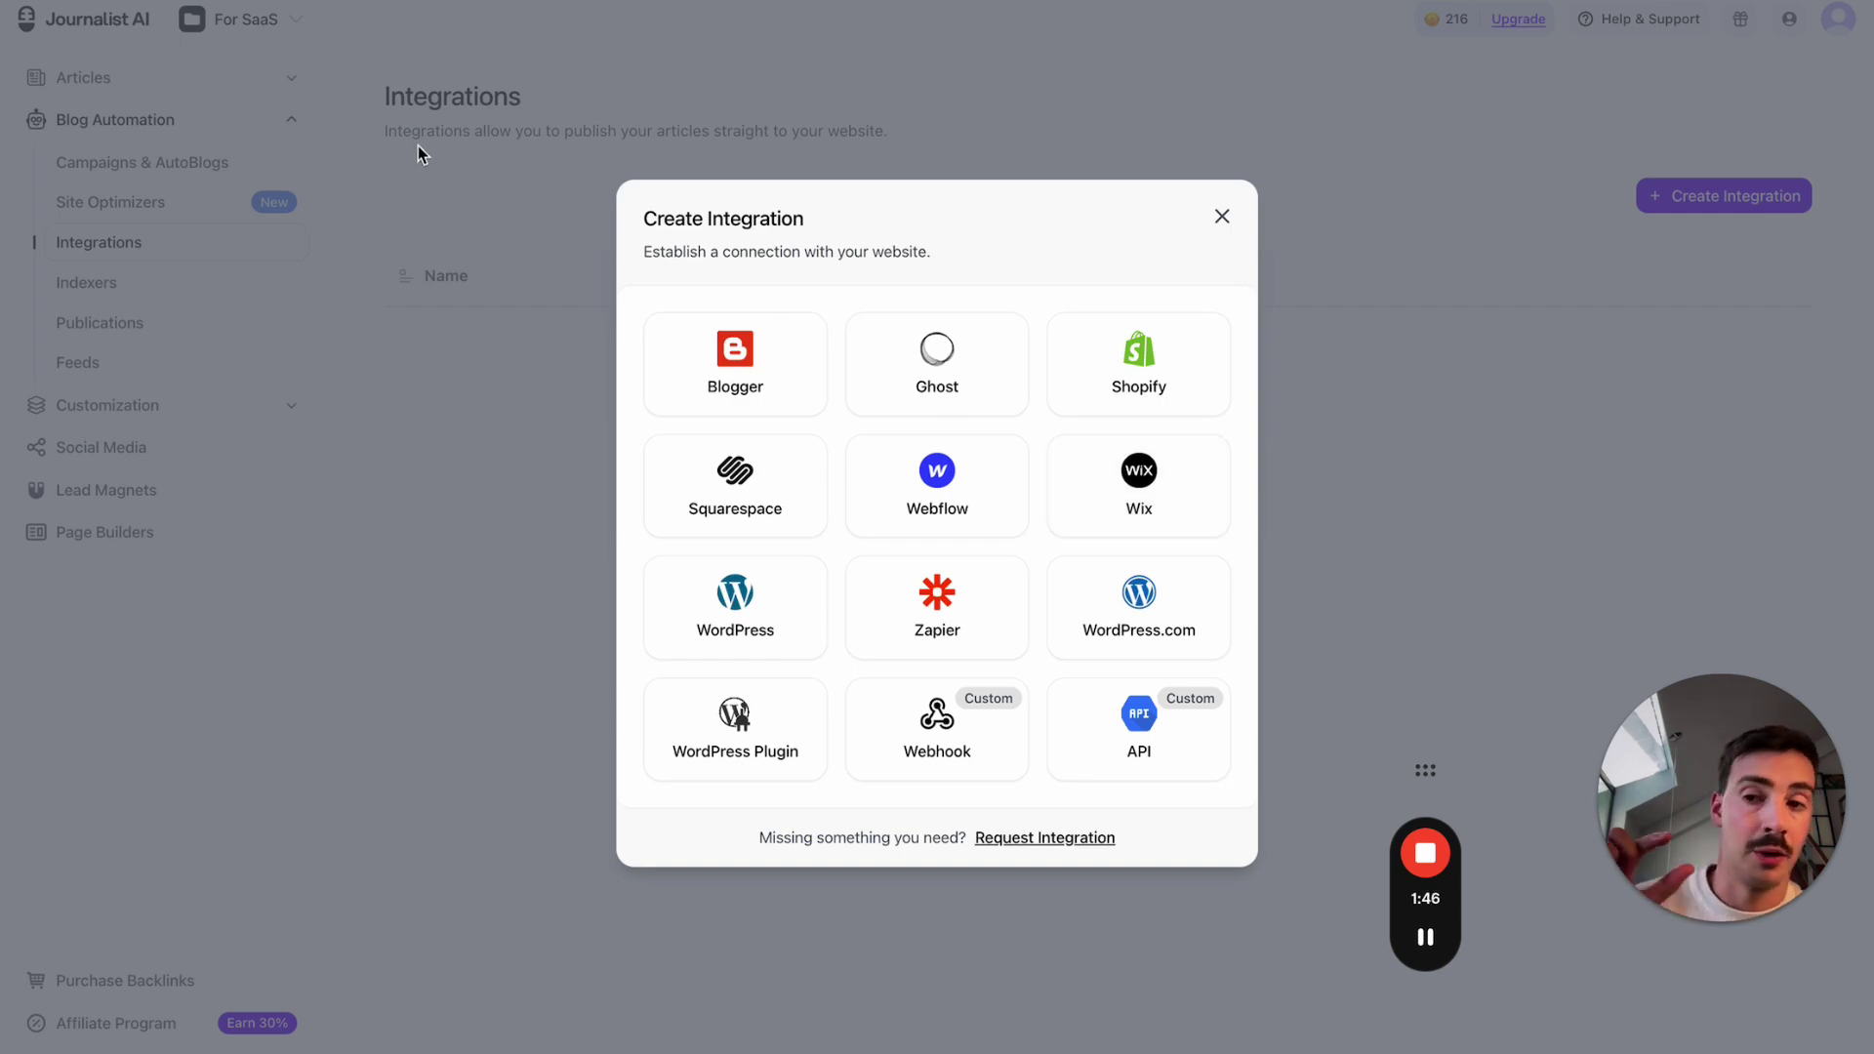
{"action": "left_click", "coordinate": [351, 61]}
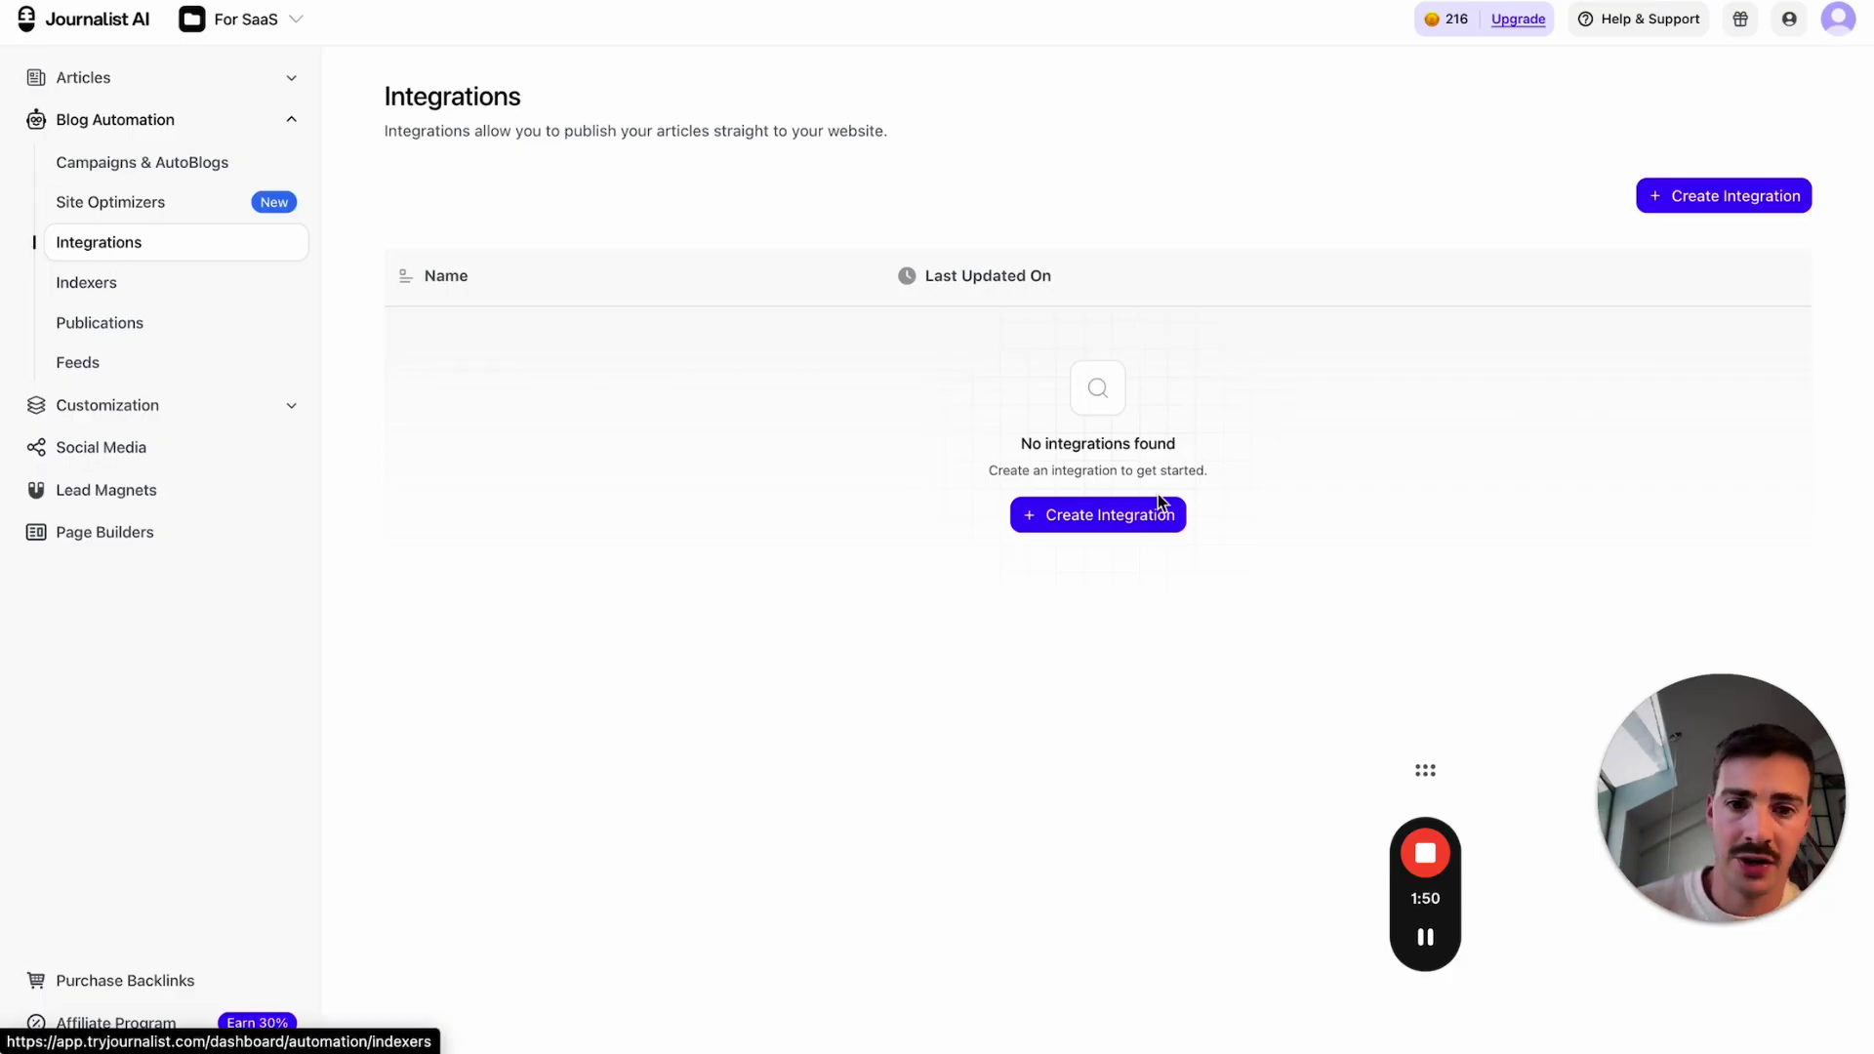
{"action": "left_click", "coordinate": [1114, 522]}
{"action": "left_click", "coordinate": [1138, 509]}
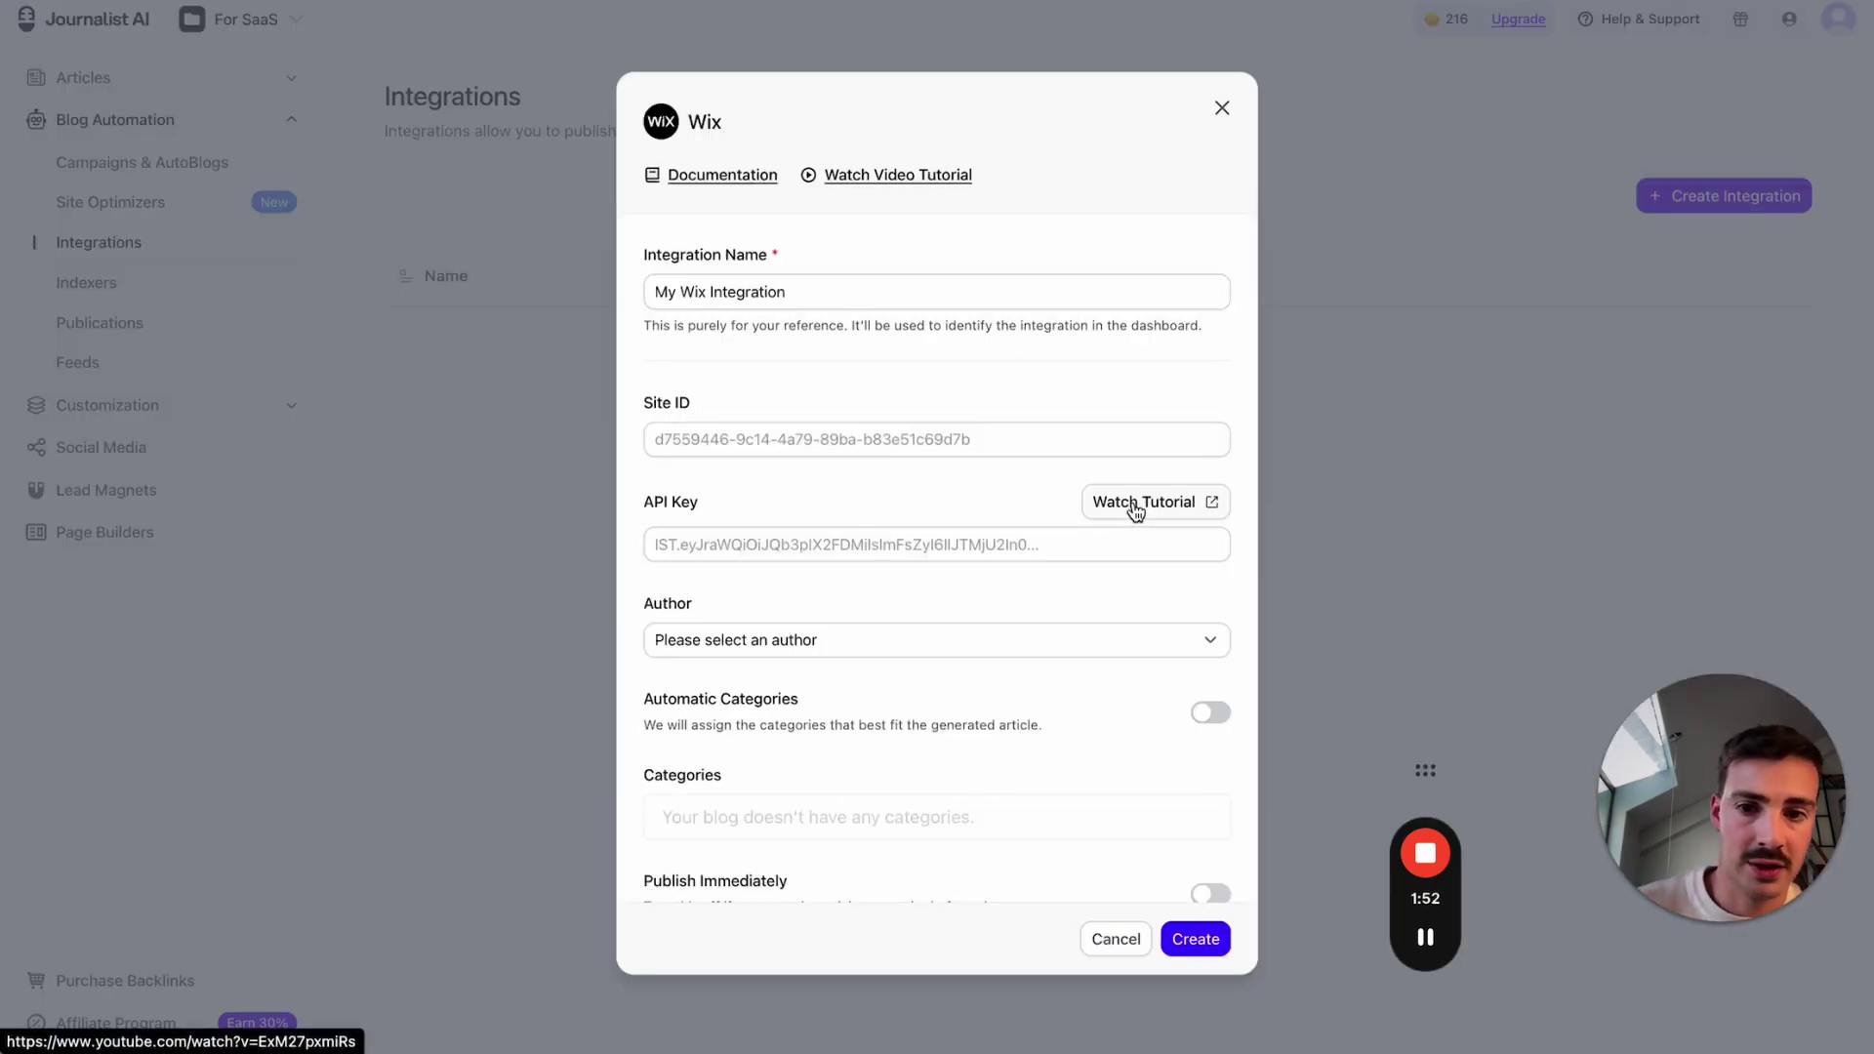
{"action": "triple_click", "coordinate": [841, 283]}
{"action": "type", "text": "My Wiz "}
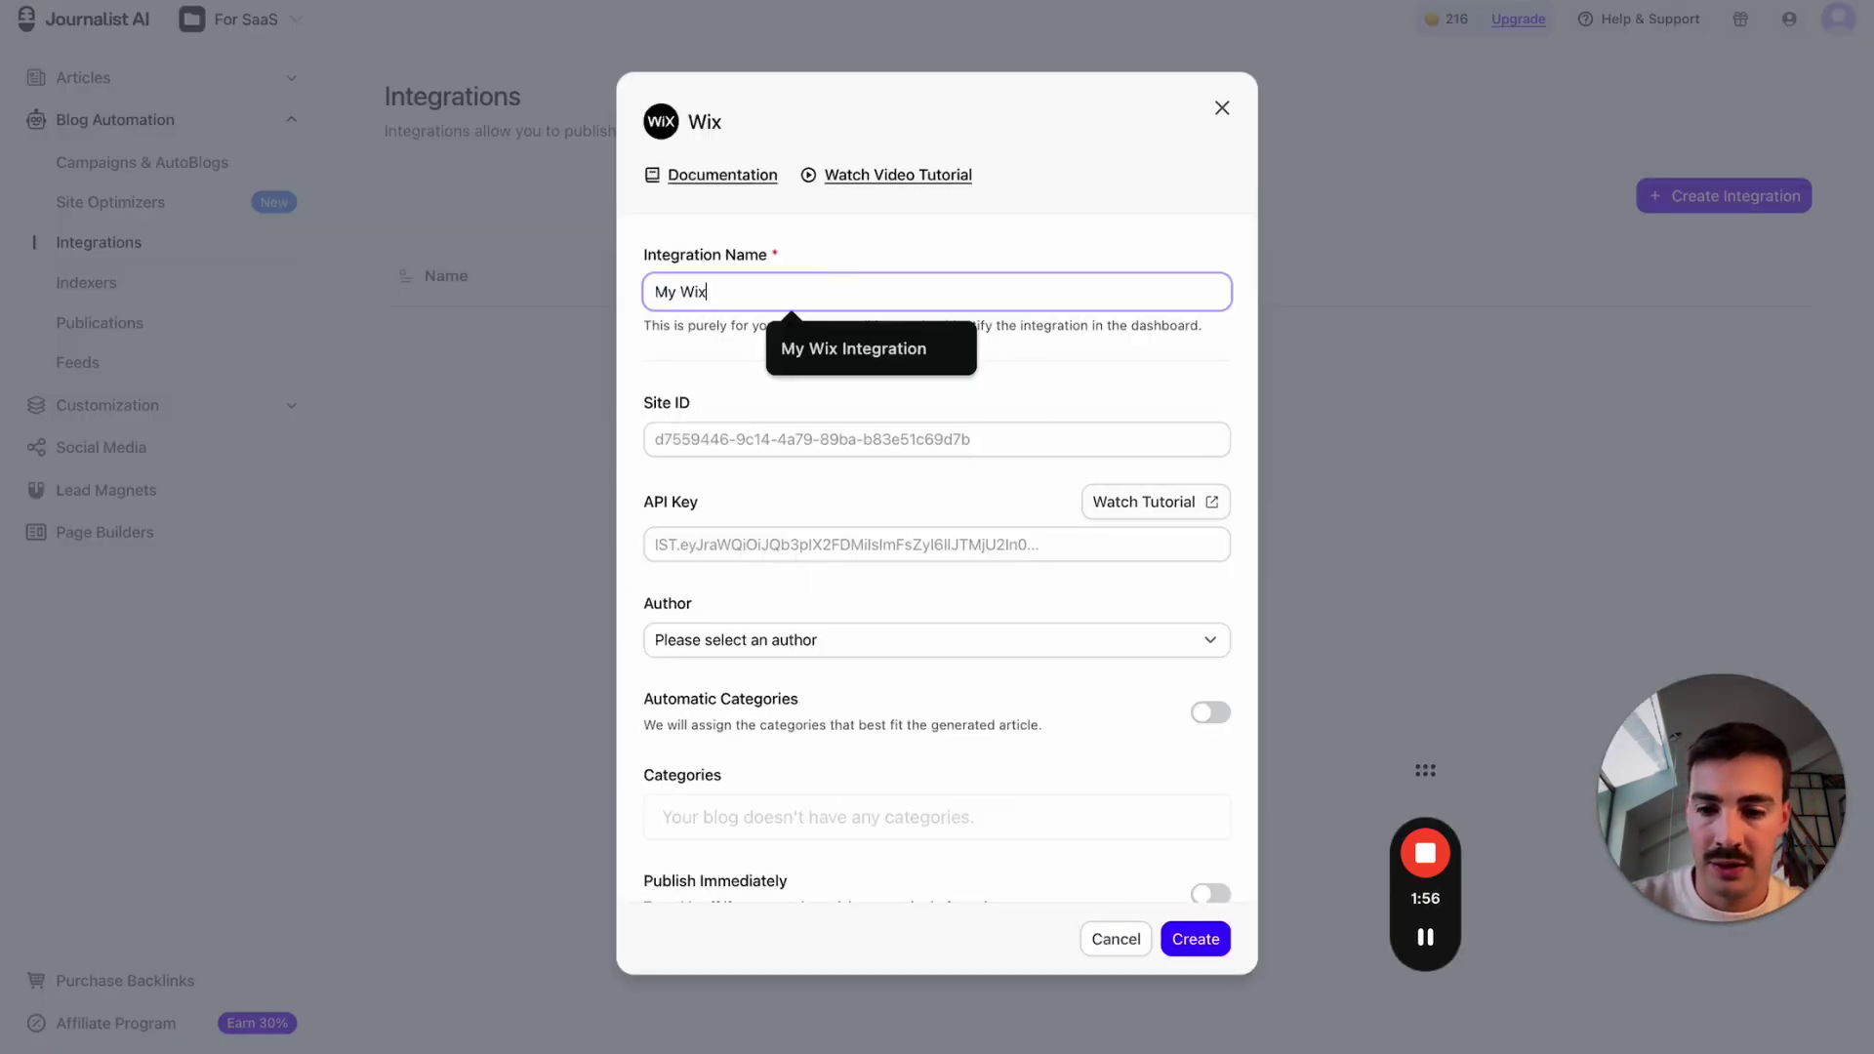
{"action": "type", "text": "site"}
{"action": "left_click", "coordinate": [898, 371]}
{"action": "scroll", "coordinate": [827, 379], "scroll_direction": "down", "scroll_amount": 1}
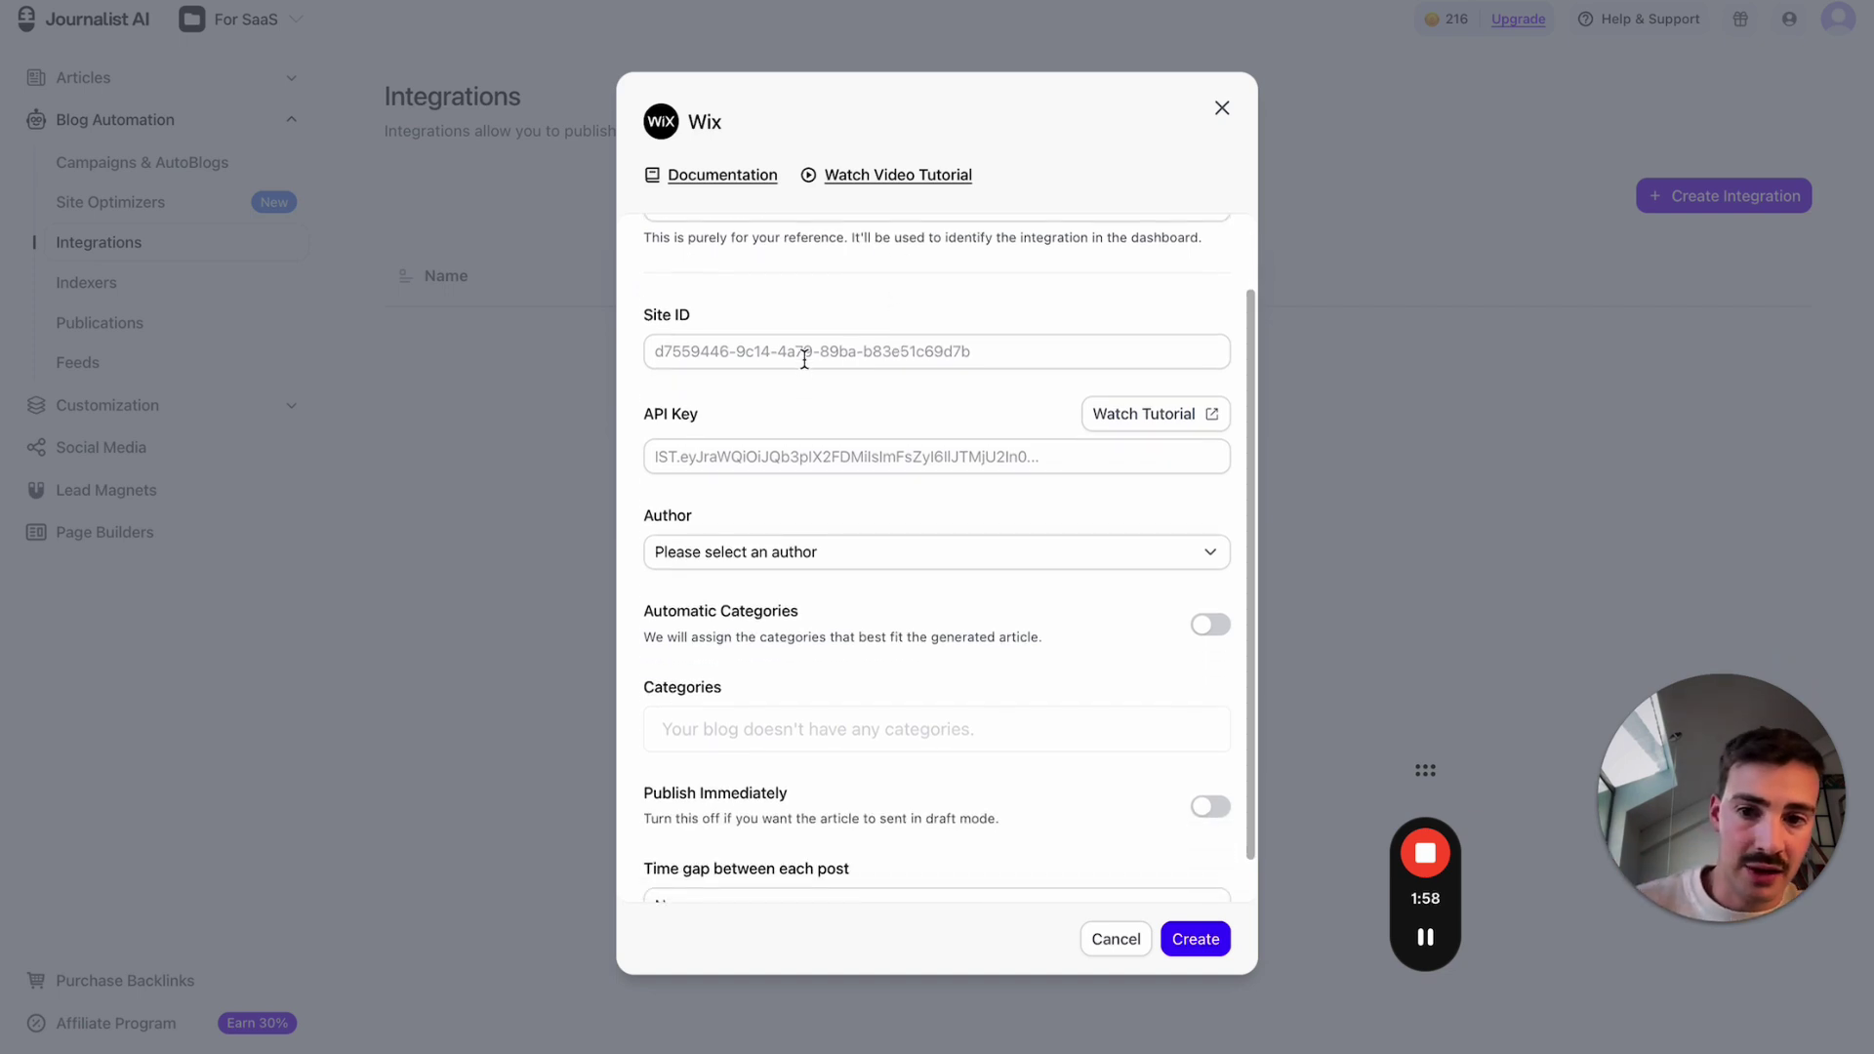
{"action": "left_click", "coordinate": [798, 548]}
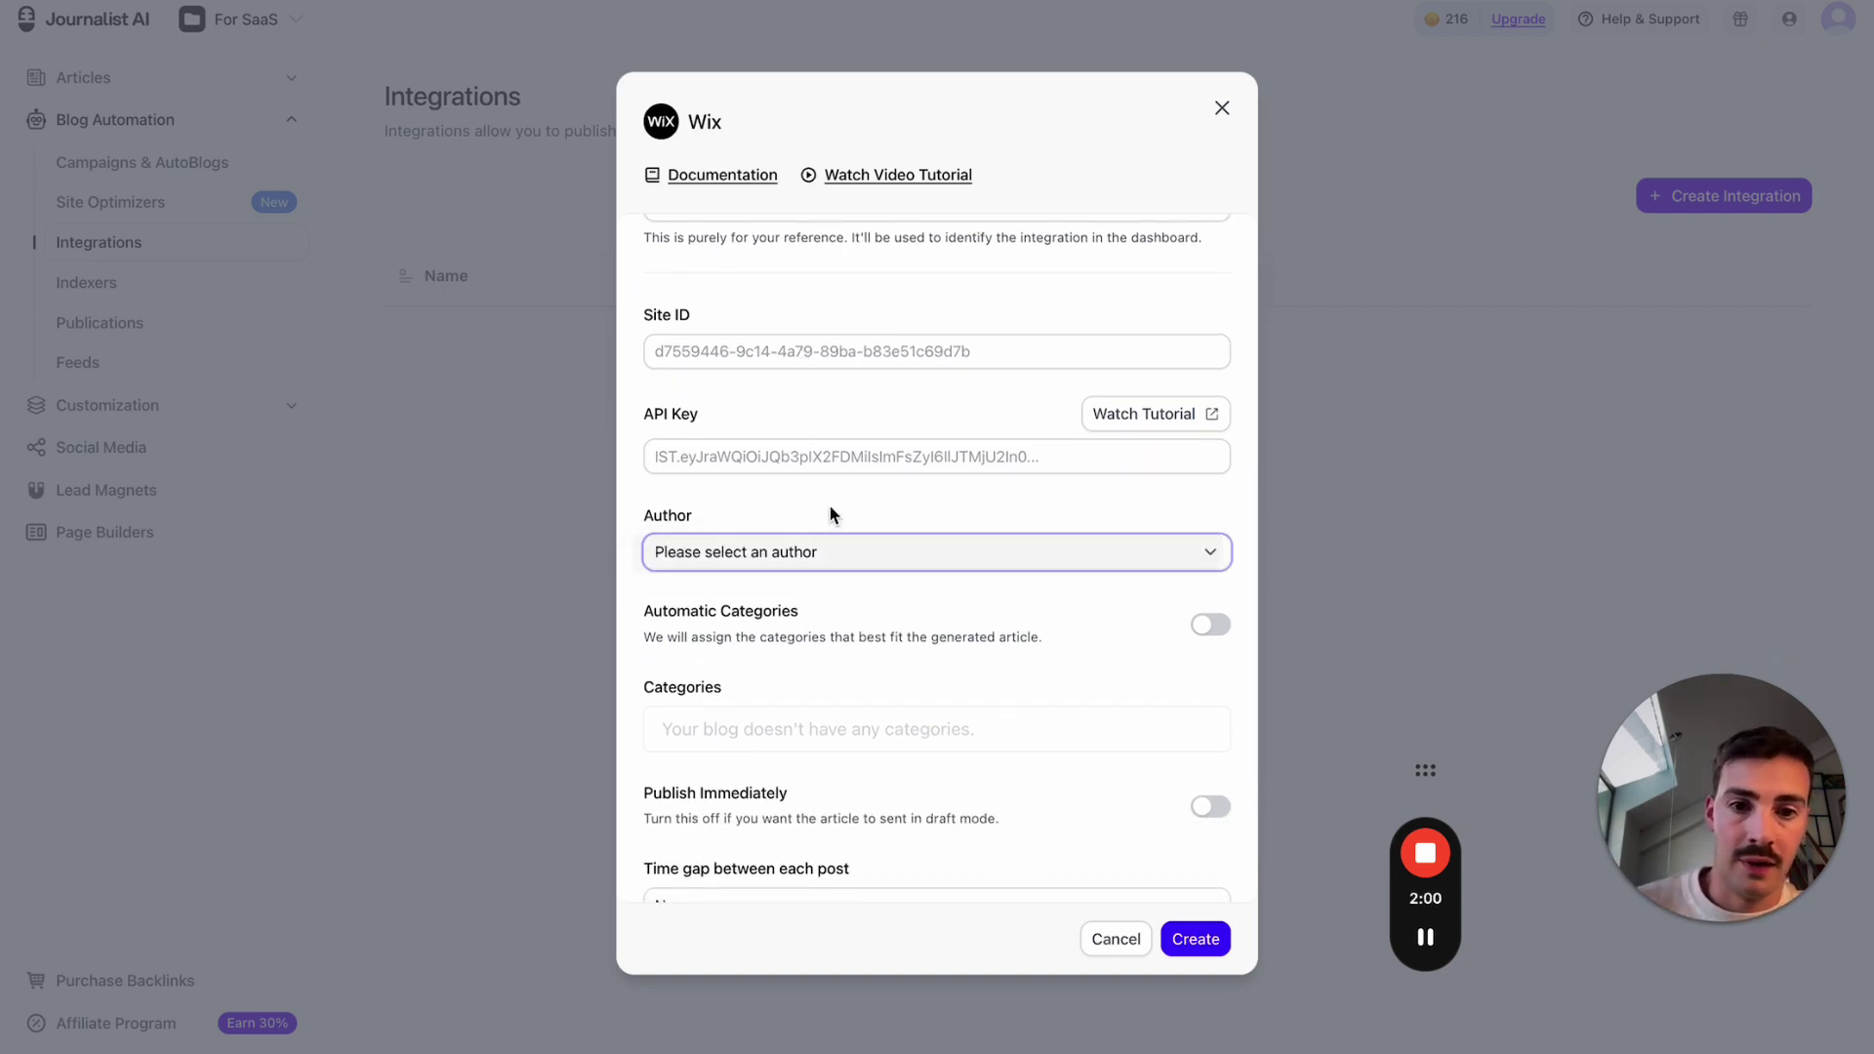
{"action": "scroll", "coordinate": [828, 507], "scroll_direction": "up", "scroll_amount": 1}
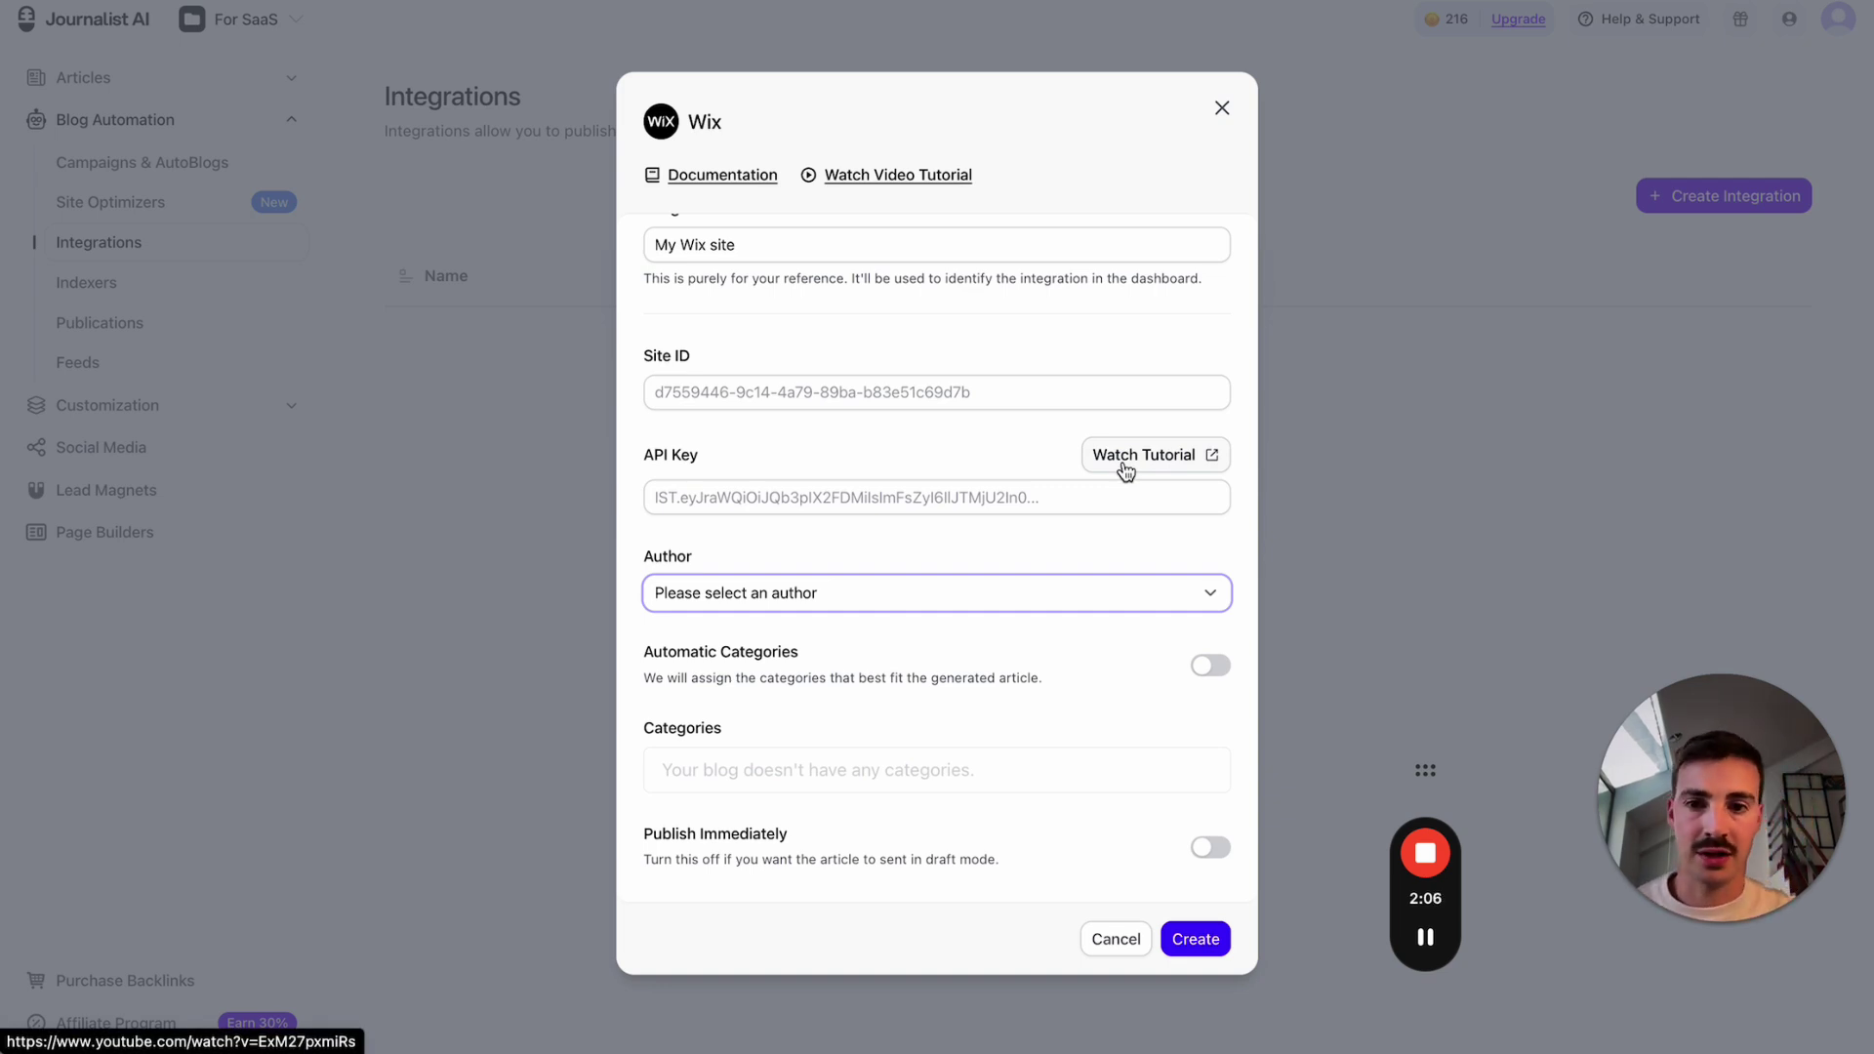
{"action": "scroll", "coordinate": [918, 586], "scroll_direction": "down", "scroll_amount": 2}
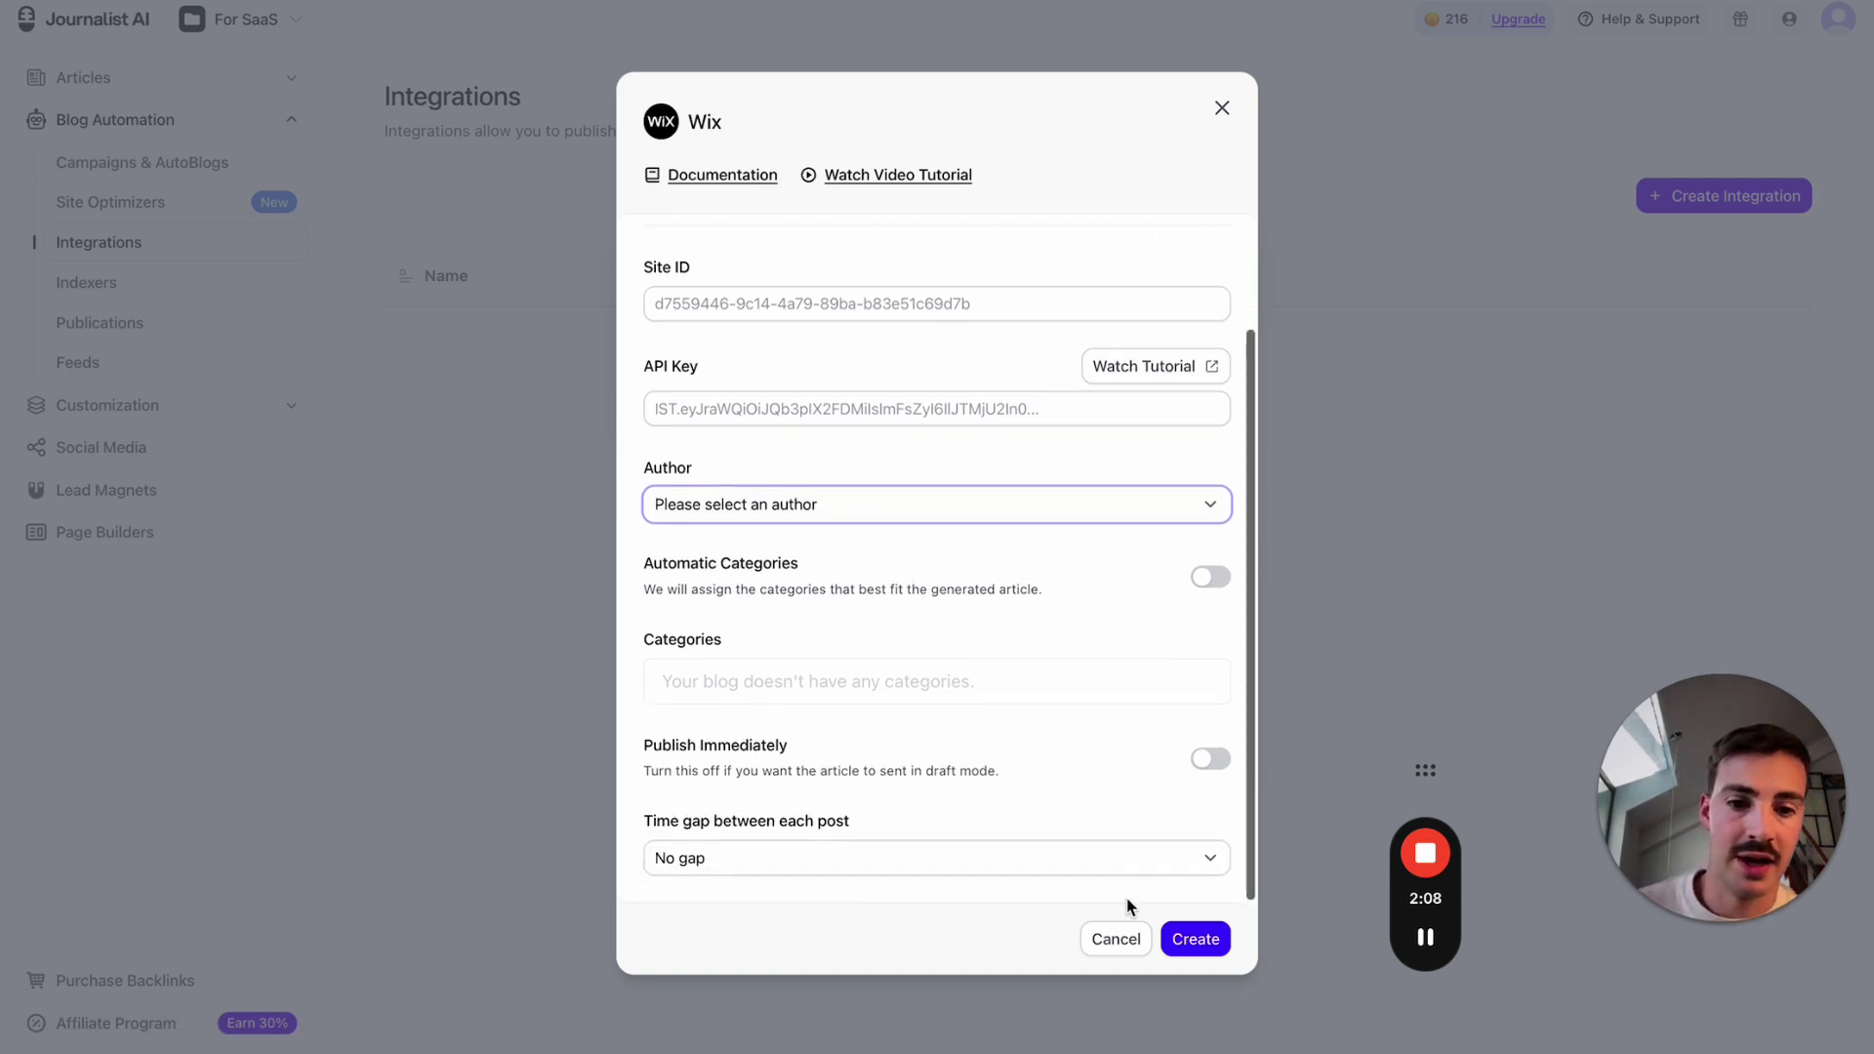
{"action": "left_click", "coordinate": [1223, 109]}
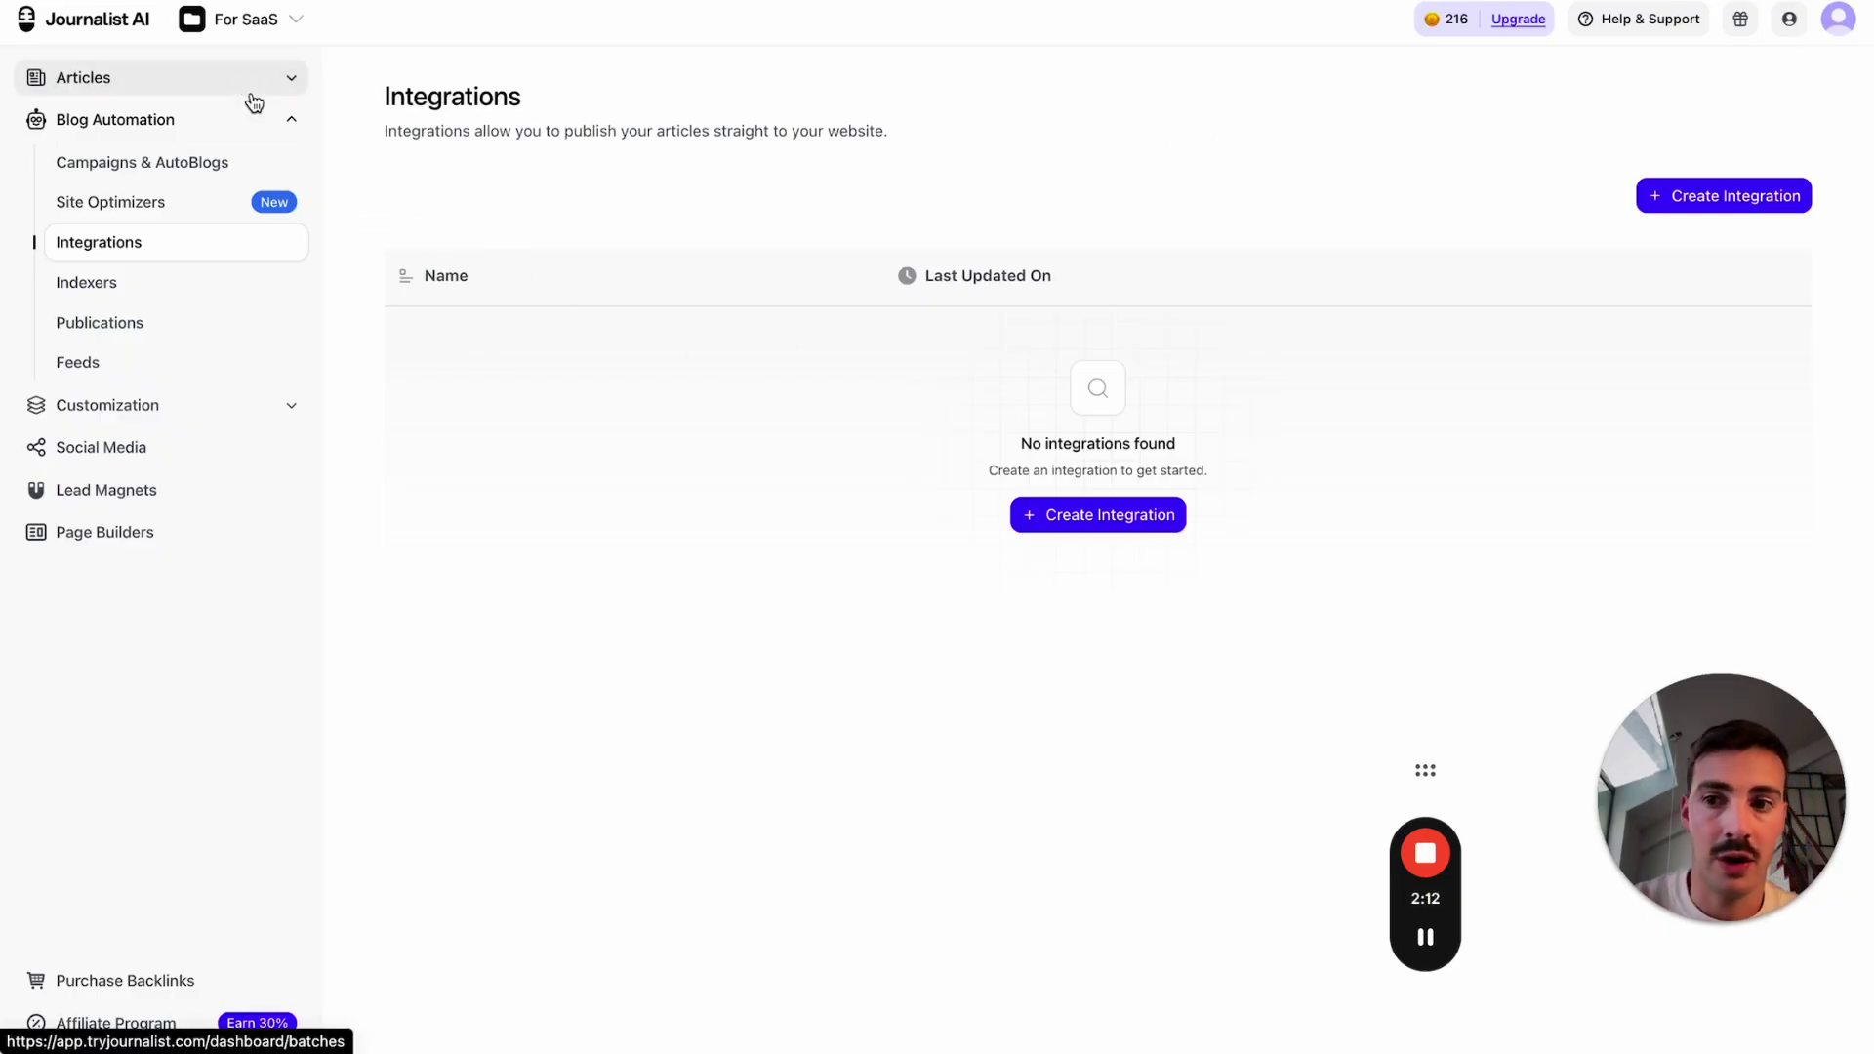
- Open the latest 'Gardening in Dry Climates' batch from article history and view its article
{"action": "left_click", "coordinate": [215, 78]}
{"action": "left_click", "coordinate": [139, 176]}
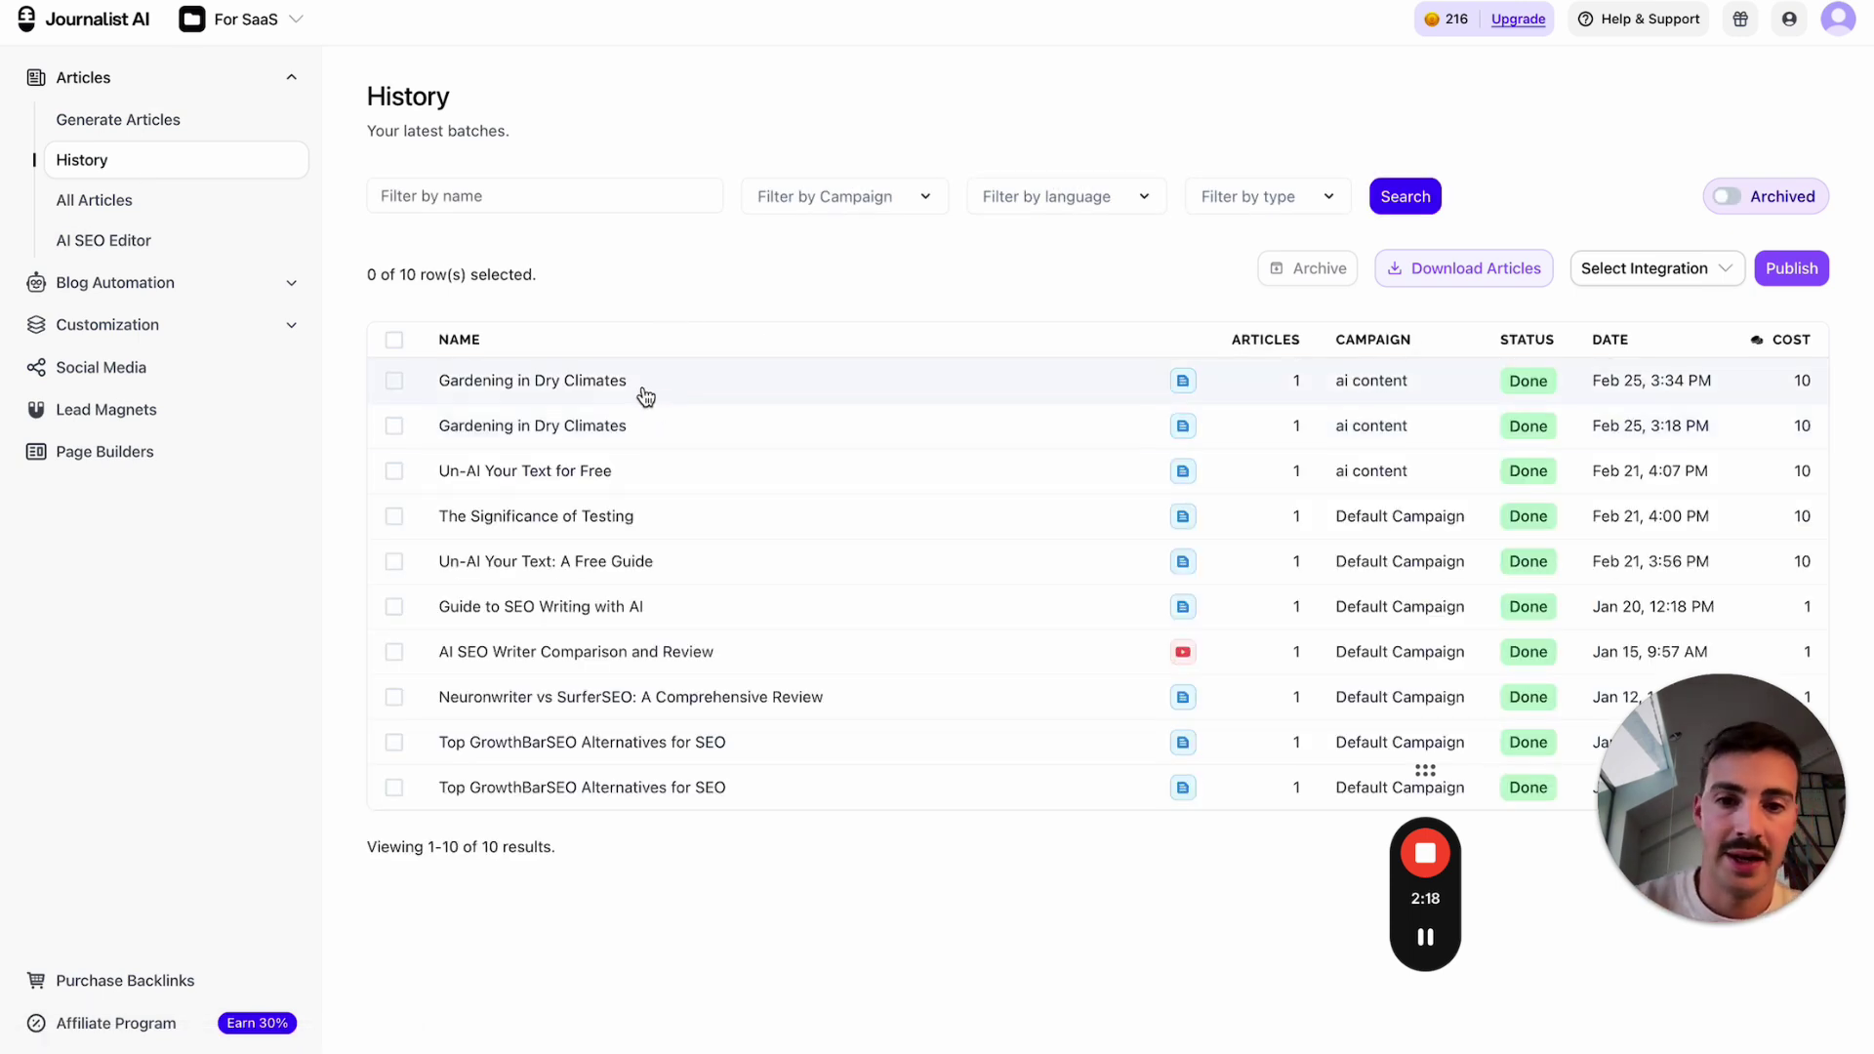
{"action": "left_click", "coordinate": [855, 383]}
{"action": "left_click", "coordinate": [818, 343]}
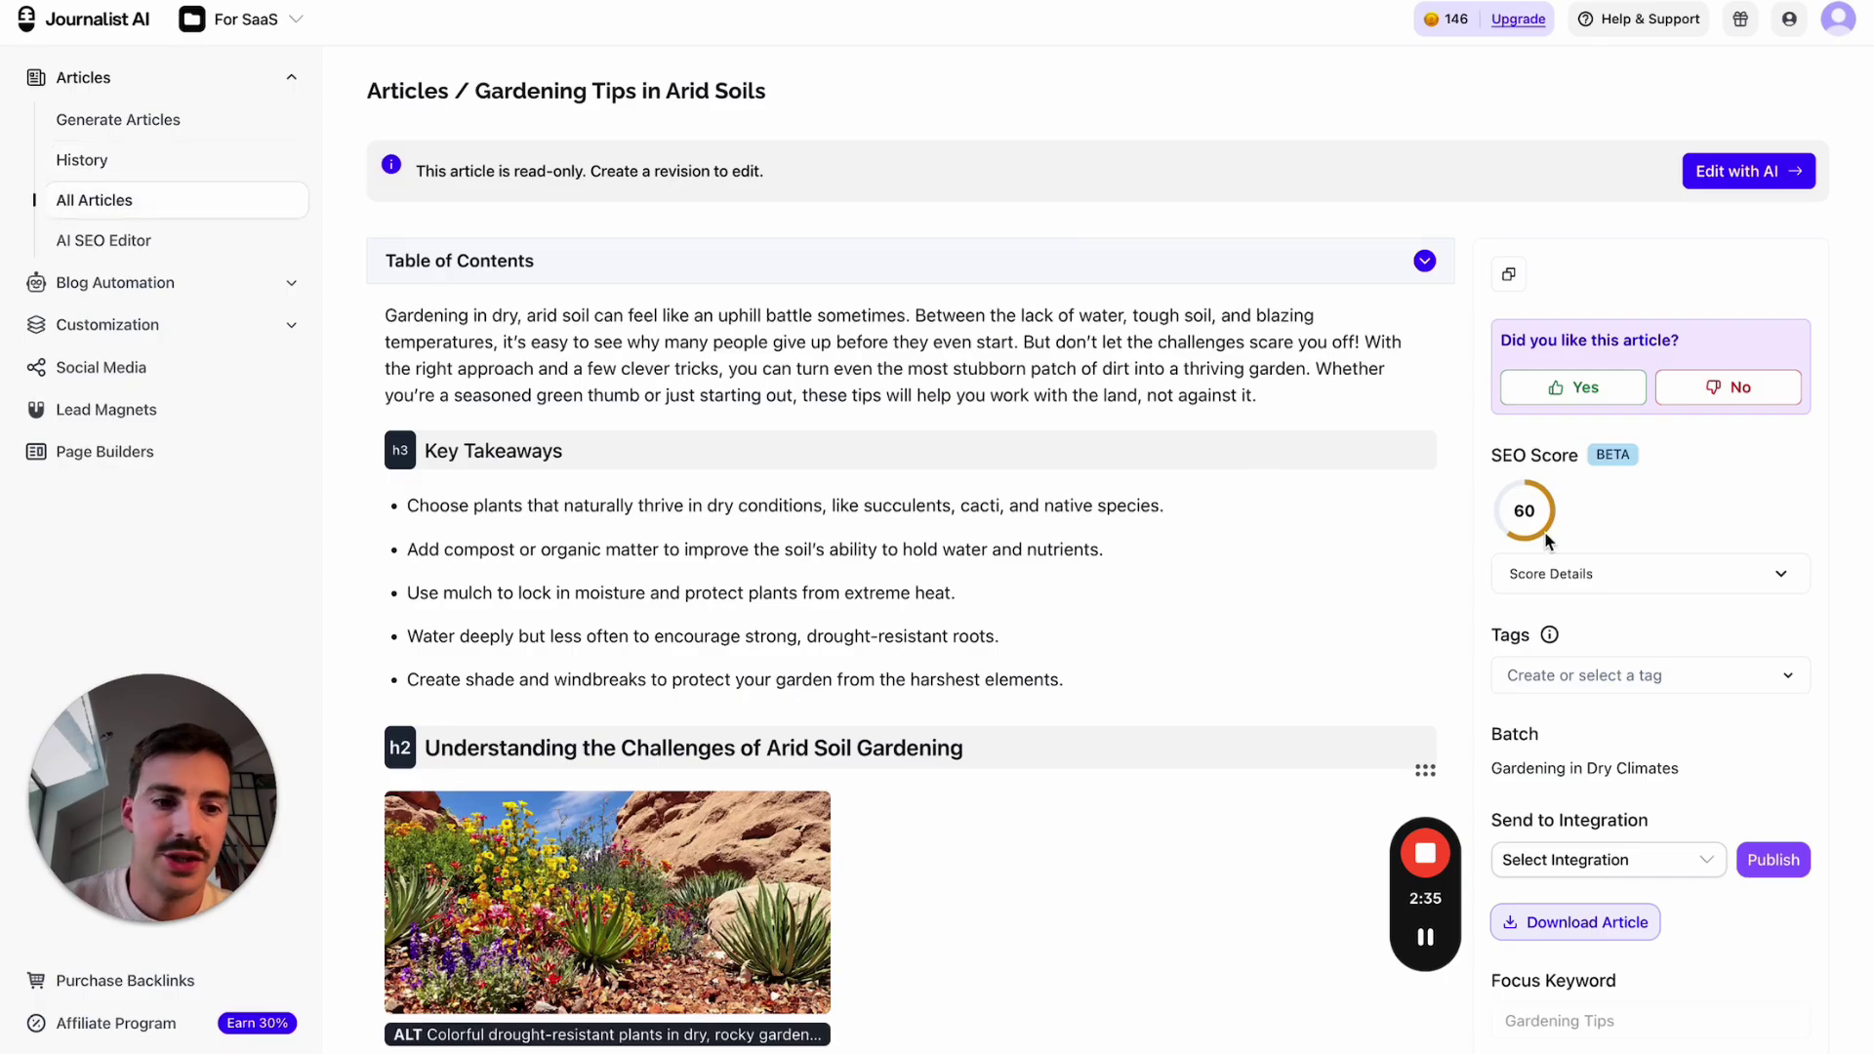
{"action": "scroll", "coordinate": [1547, 540], "scroll_direction": "down", "scroll_amount": 1}
- Check the empty Select Integration dropdown, then scroll through the article and back up
{"action": "left_click", "coordinate": [1613, 746]}
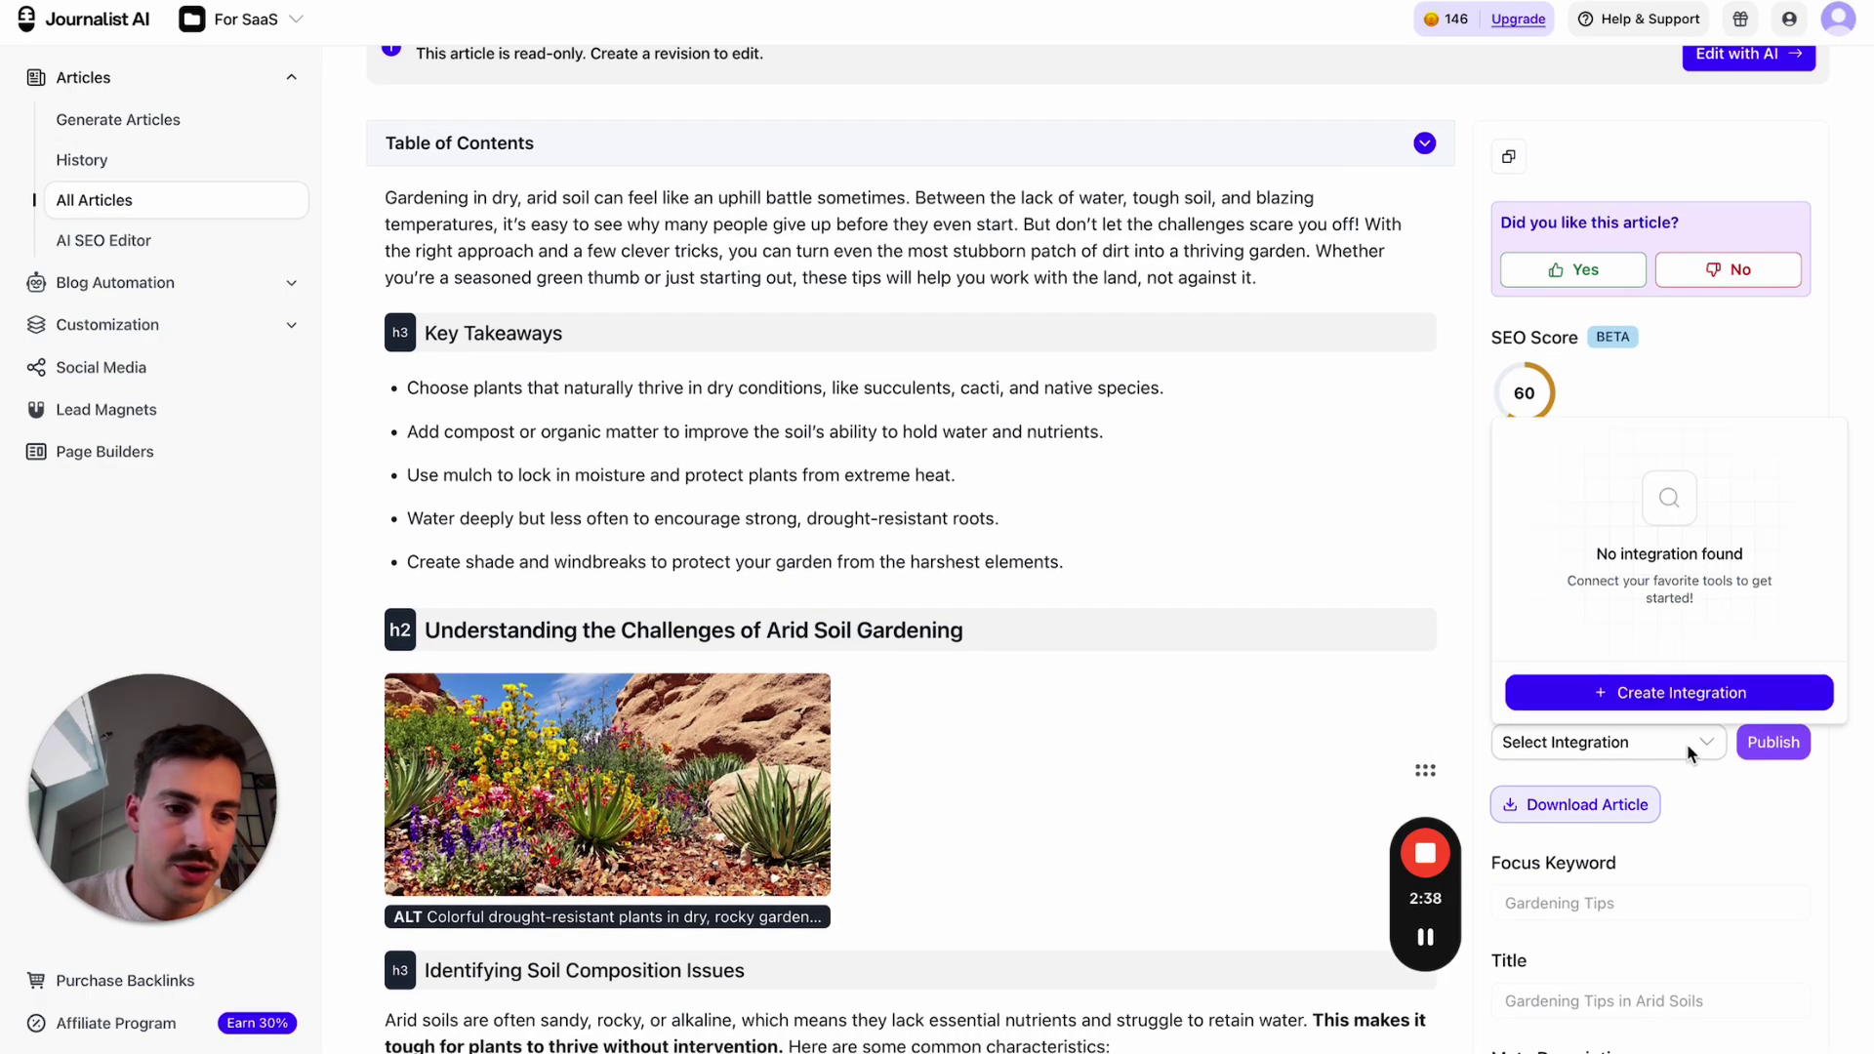
{"action": "left_click", "coordinate": [1688, 759]}
{"action": "left_click", "coordinate": [1657, 749]}
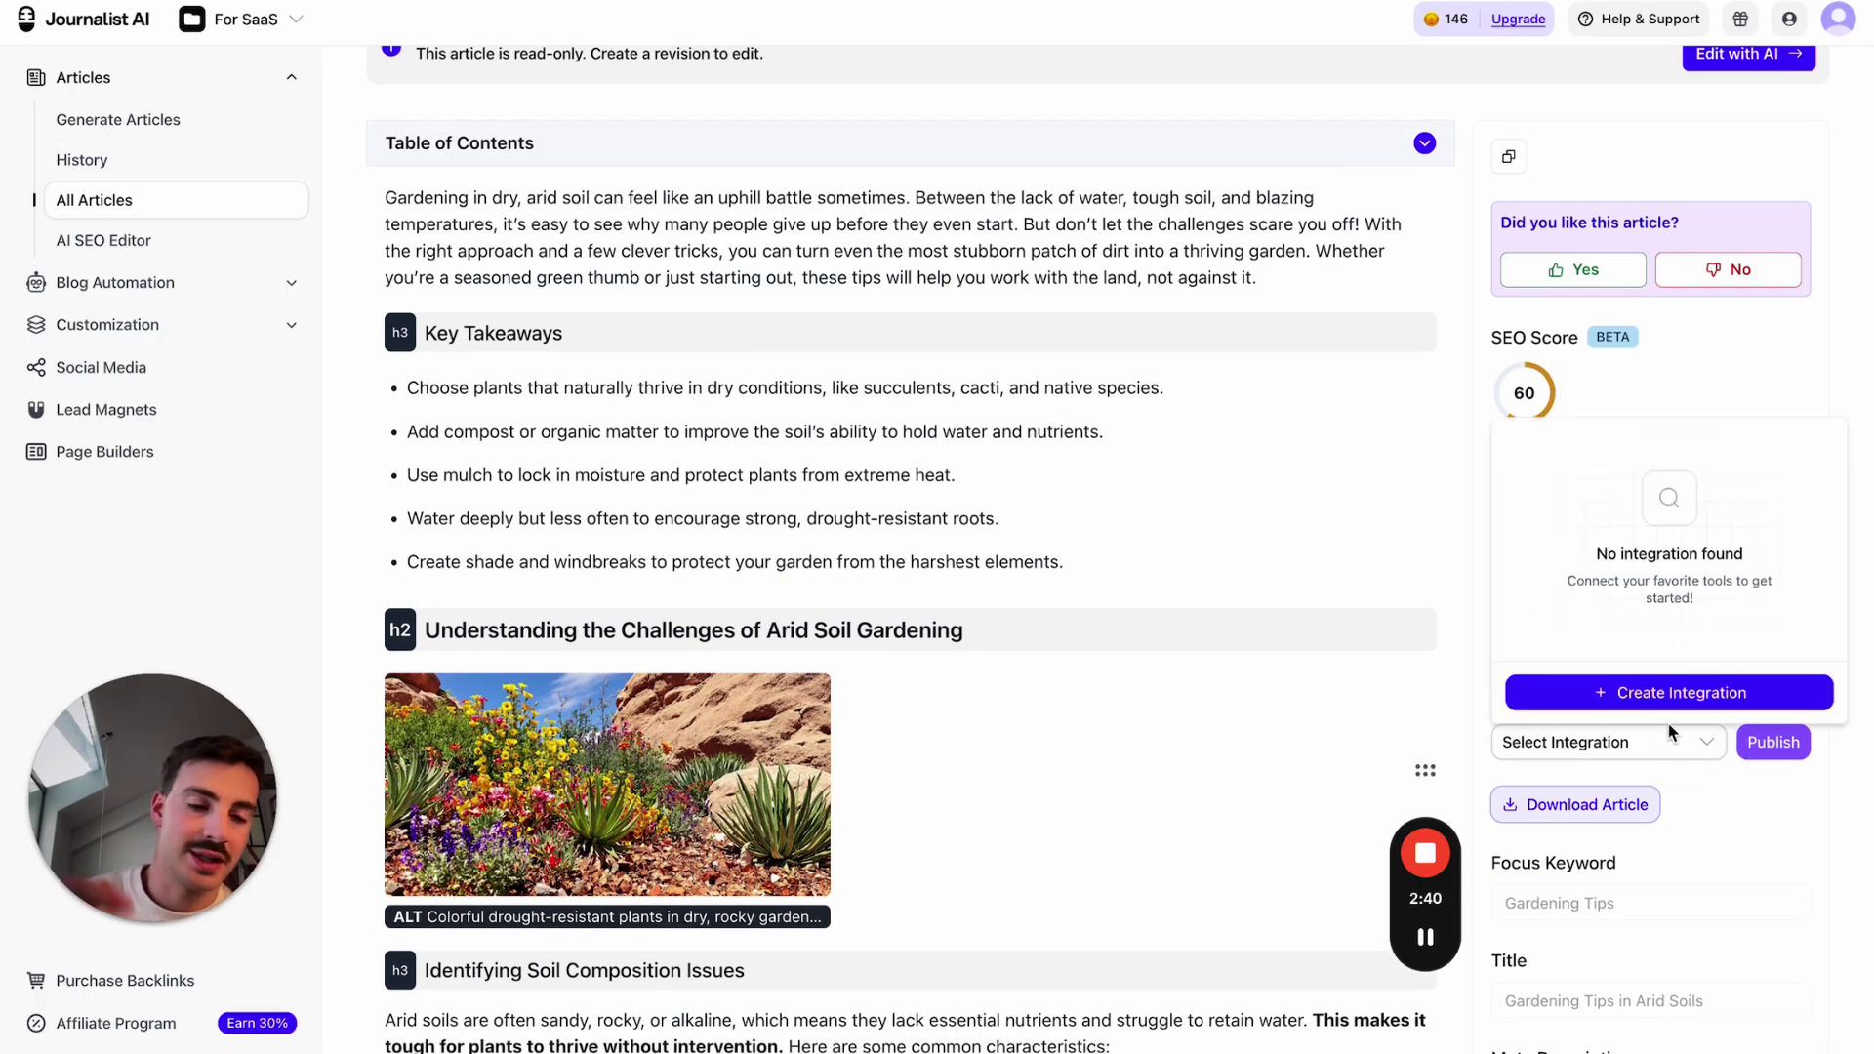
{"action": "left_click", "coordinate": [1710, 775]}
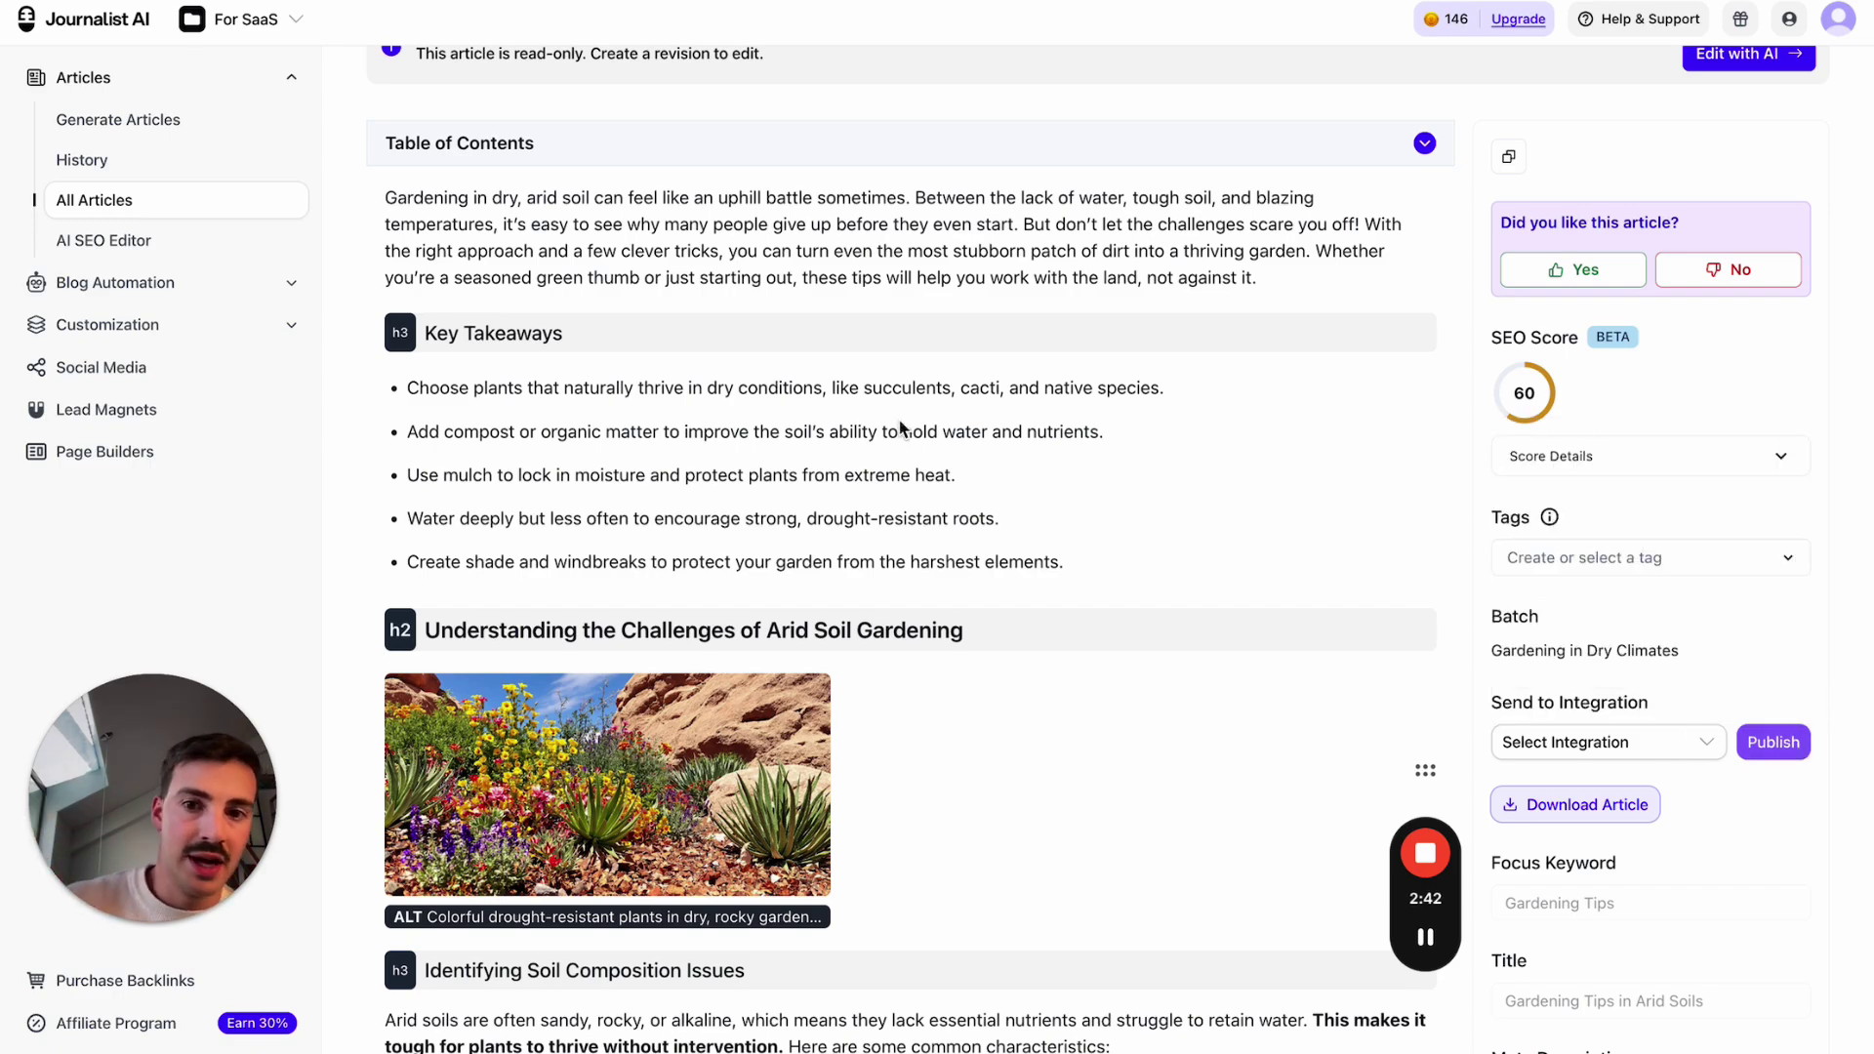
{"action": "scroll", "coordinate": [900, 429], "scroll_direction": "down", "scroll_amount": 20}
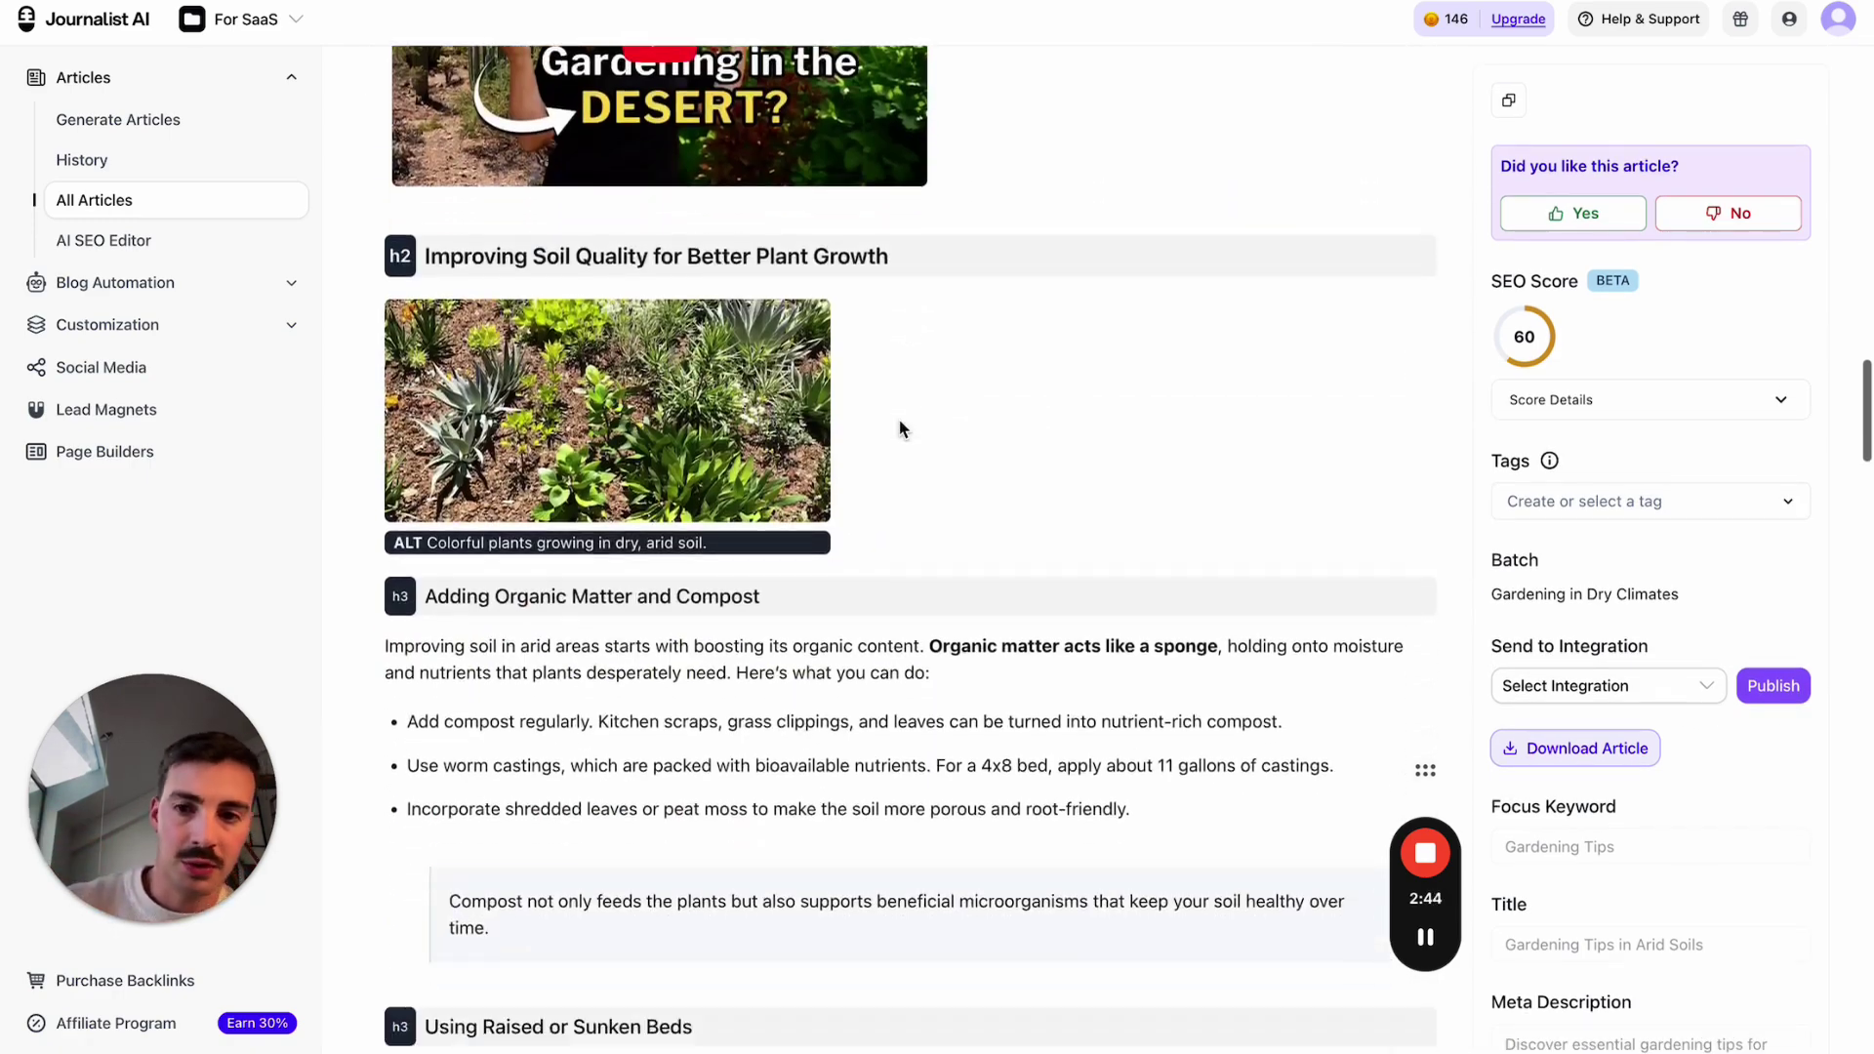
{"action": "scroll", "coordinate": [900, 430], "scroll_direction": "down", "scroll_amount": 2}
{"action": "scroll", "coordinate": [900, 429], "scroll_direction": "up", "scroll_amount": 4}
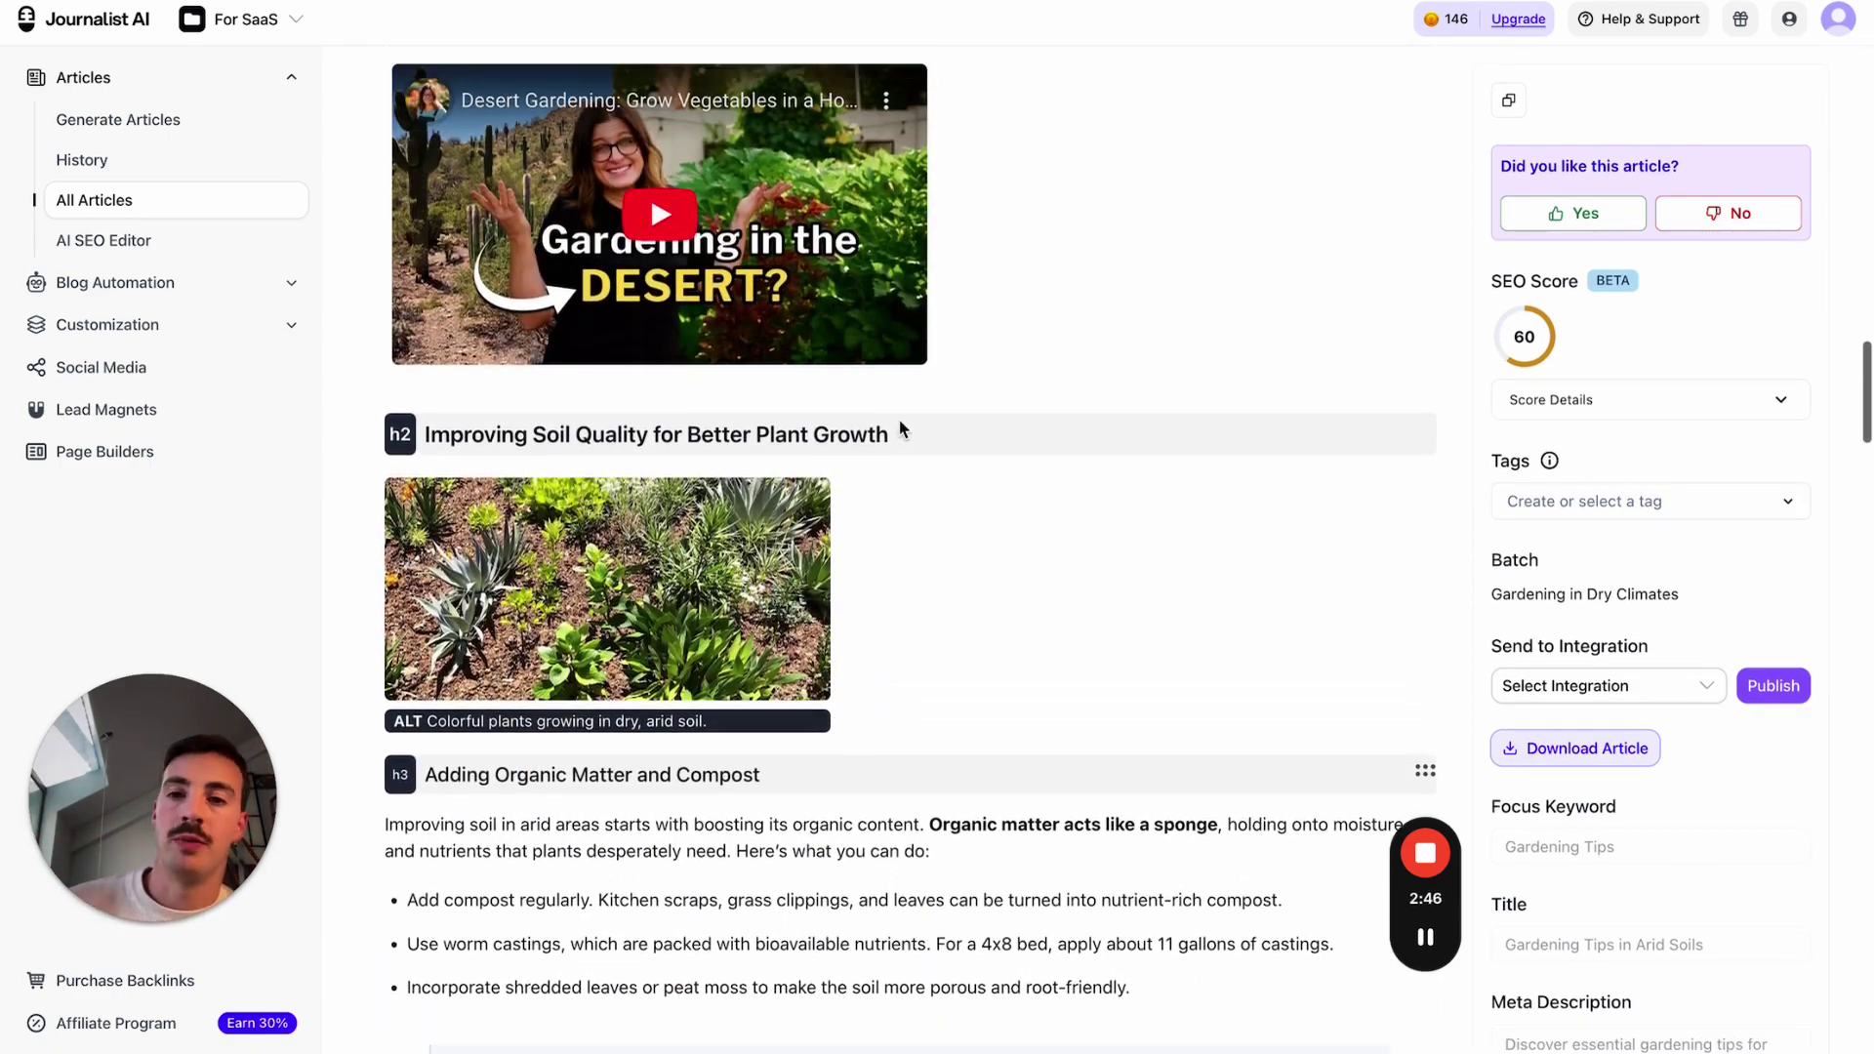
{"action": "scroll", "coordinate": [900, 430], "scroll_direction": "up", "scroll_amount": 20}
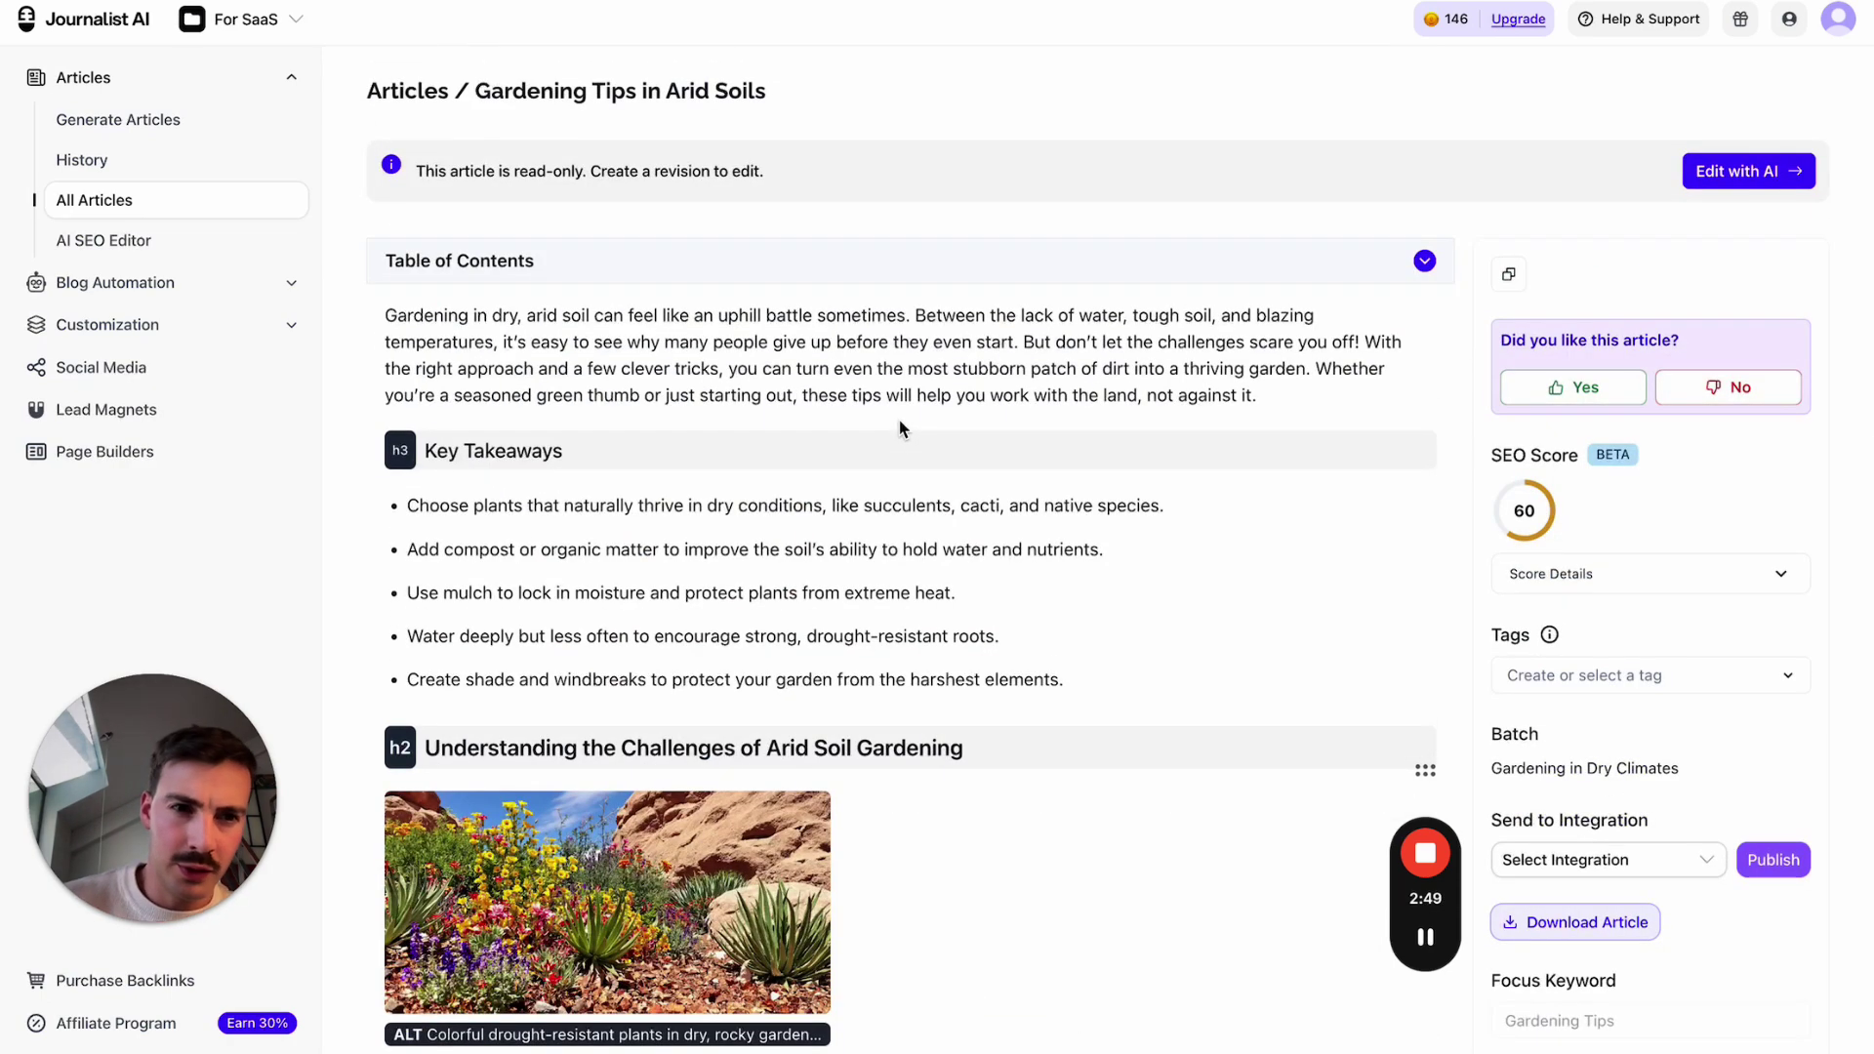
- Start an editable revision and add external links to 'Gardening in dry, arid soil' and 'these tips'
{"action": "left_click", "coordinate": [1708, 178]}
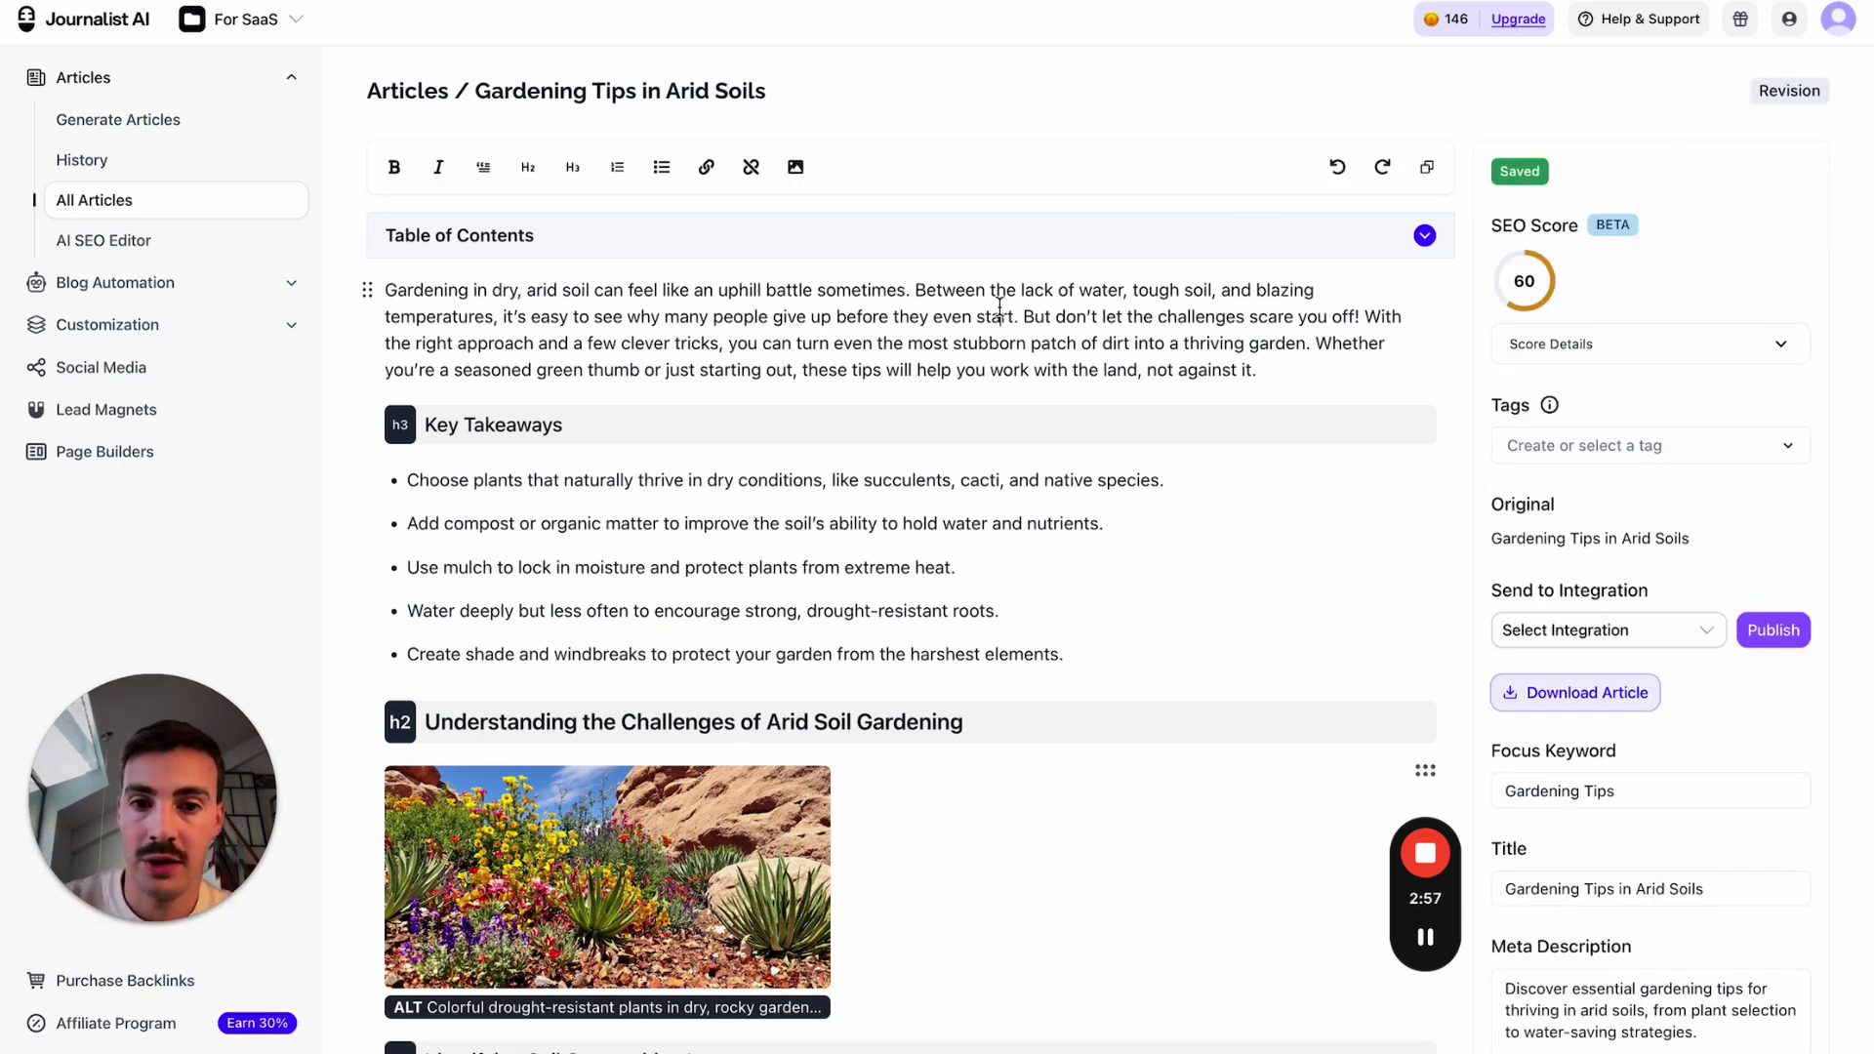
{"action": "triple_click", "coordinate": [1000, 307]}
{"action": "left_click", "coordinate": [960, 414]}
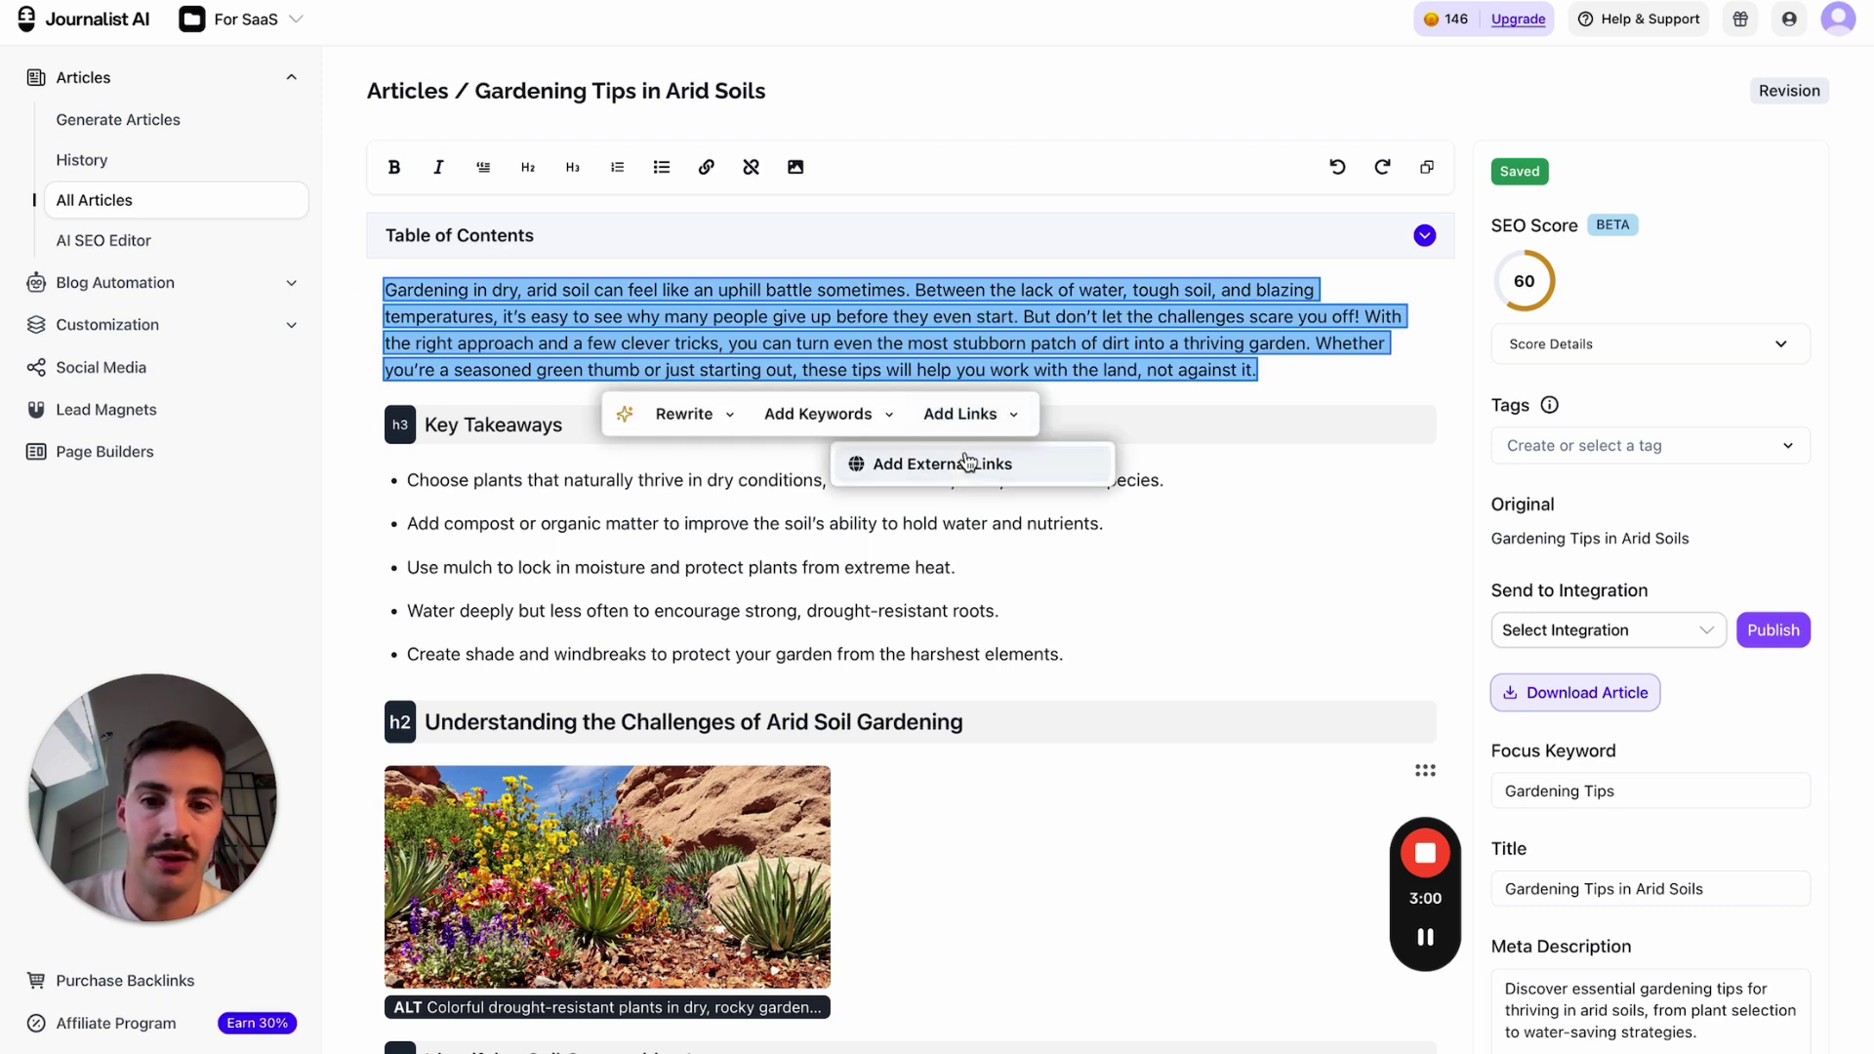
{"action": "left_click", "coordinate": [960, 462]}
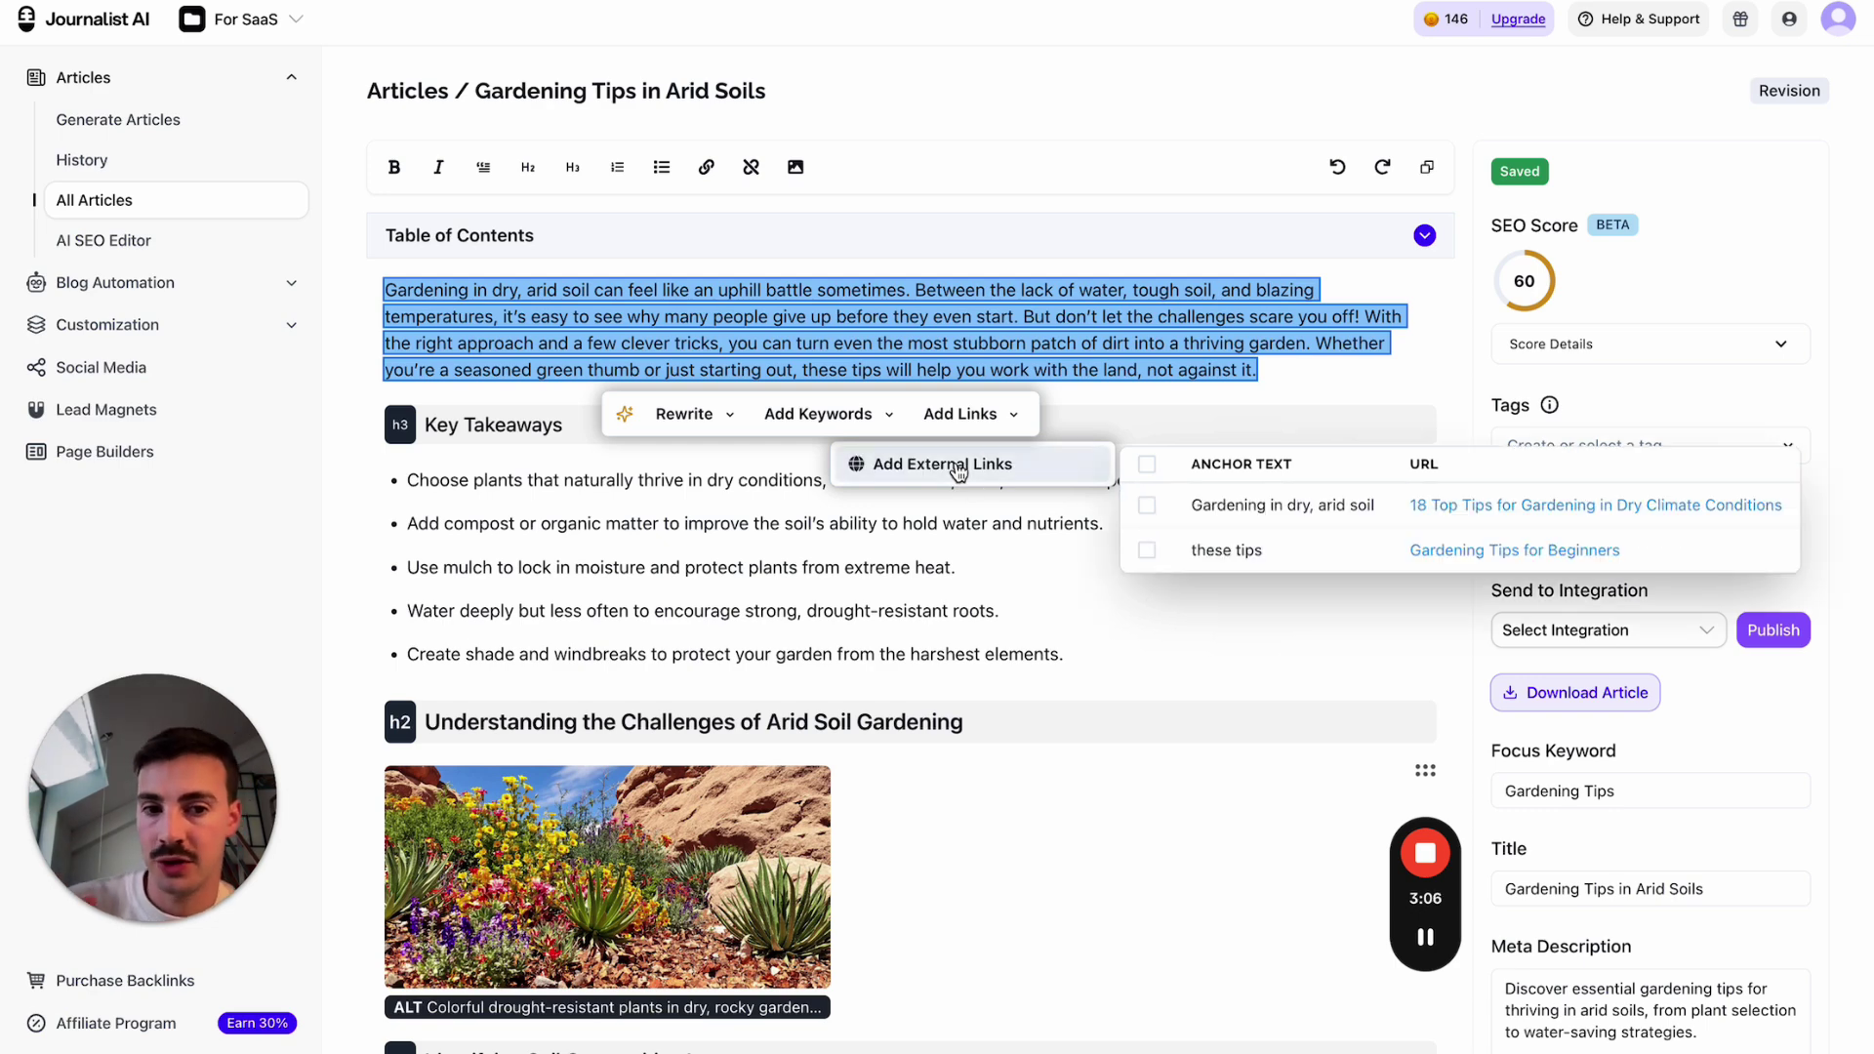
{"action": "left_click", "coordinate": [1147, 463]}
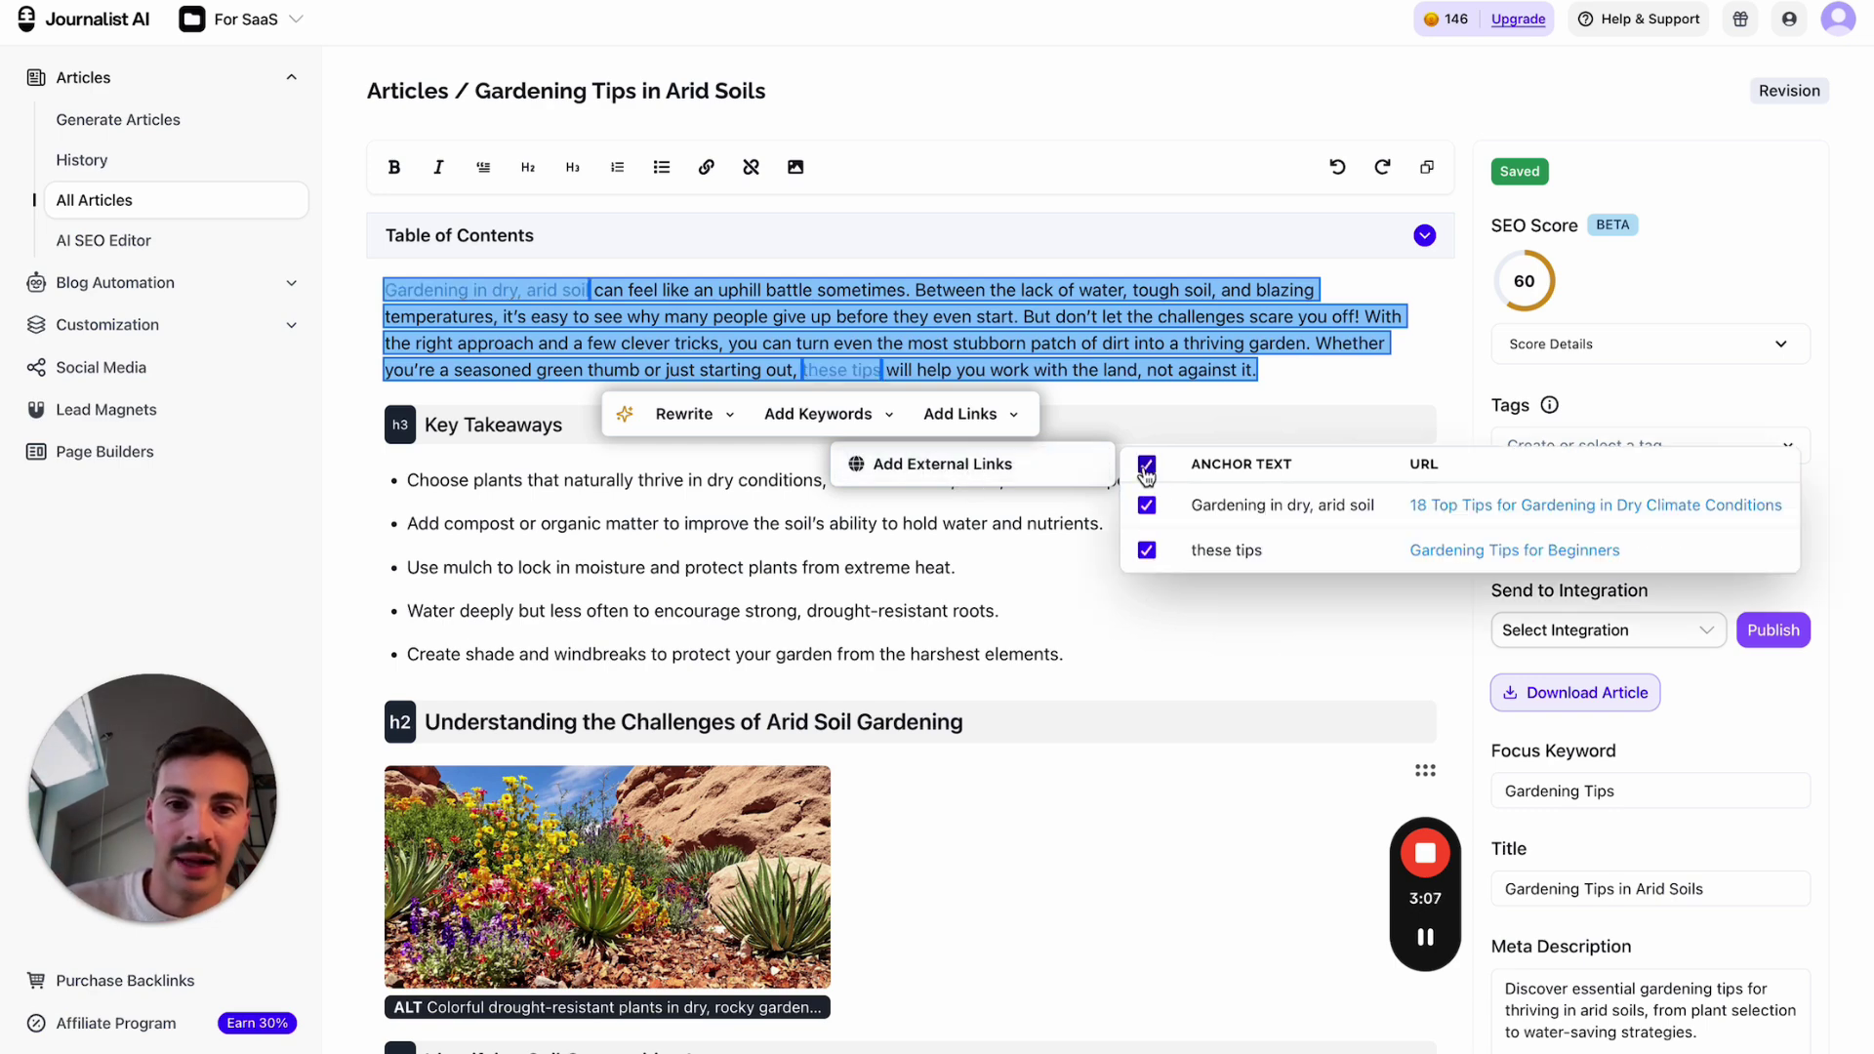
{"action": "left_click", "coordinate": [1160, 370]}
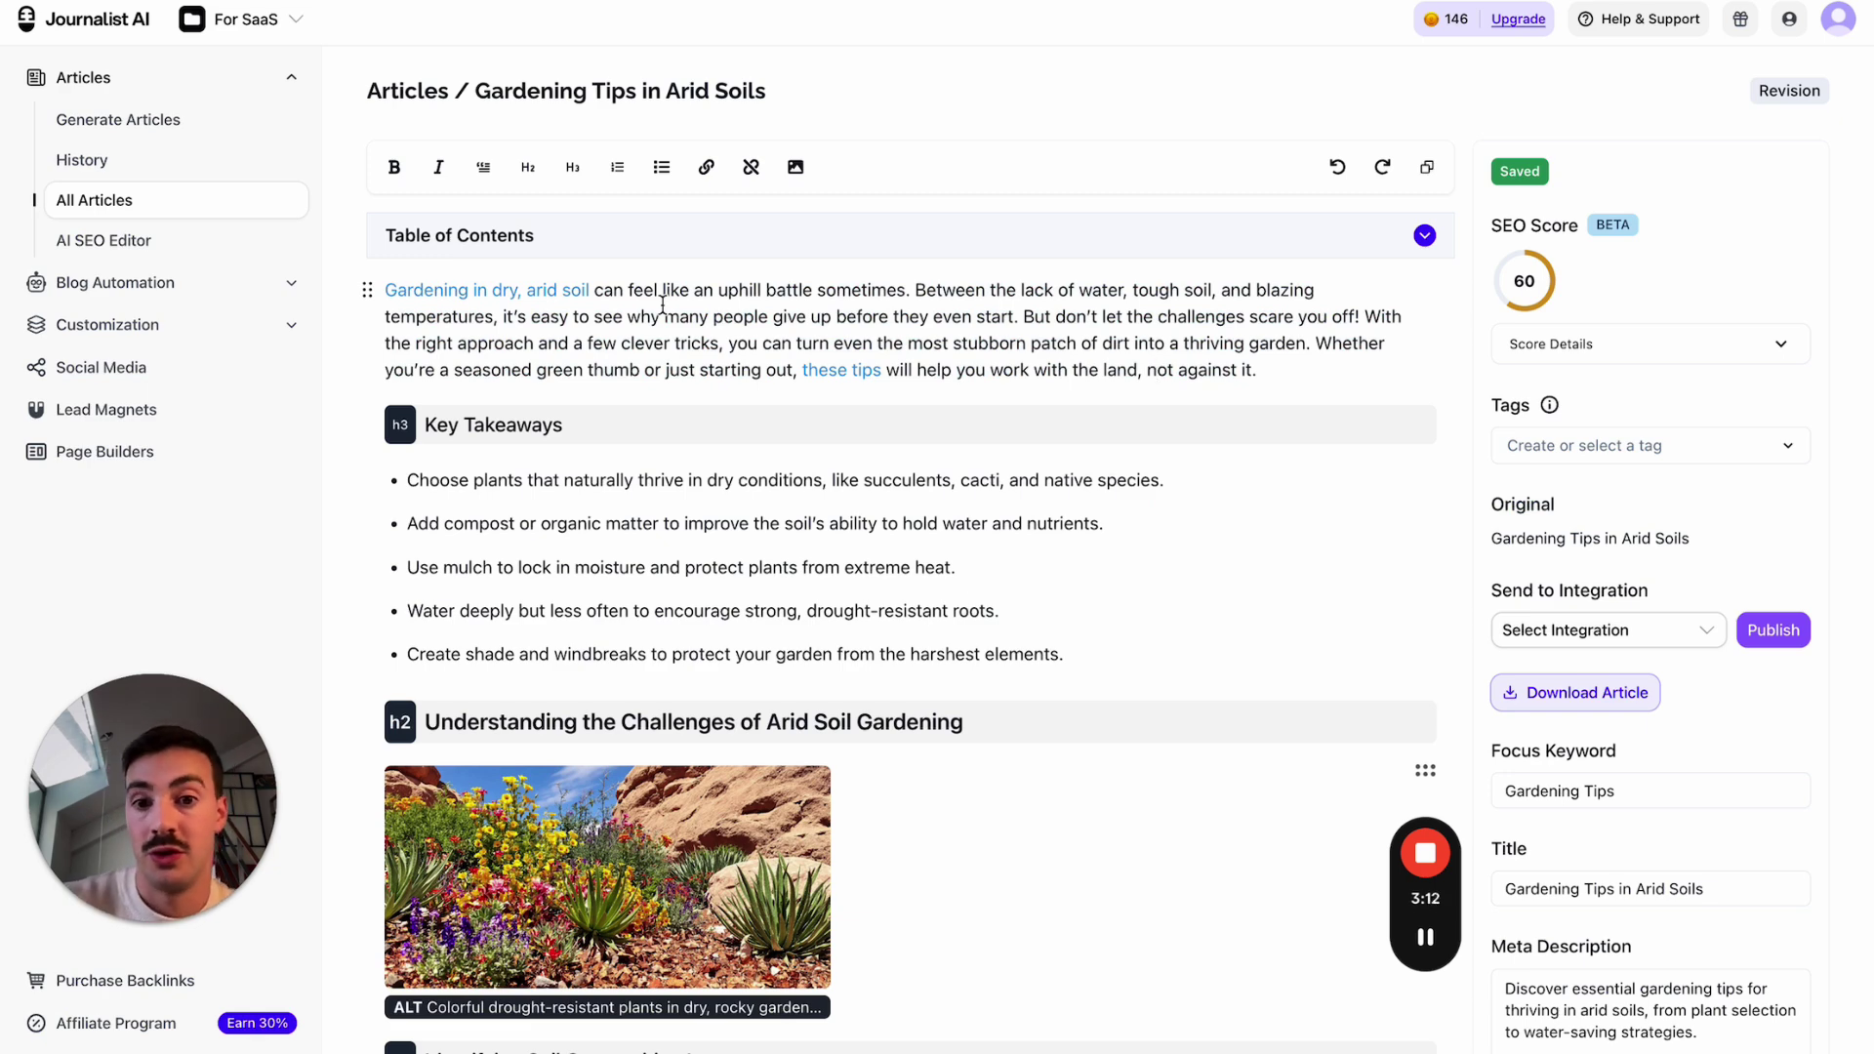
{"action": "scroll", "coordinate": [663, 305], "scroll_direction": "down", "scroll_amount": 6}
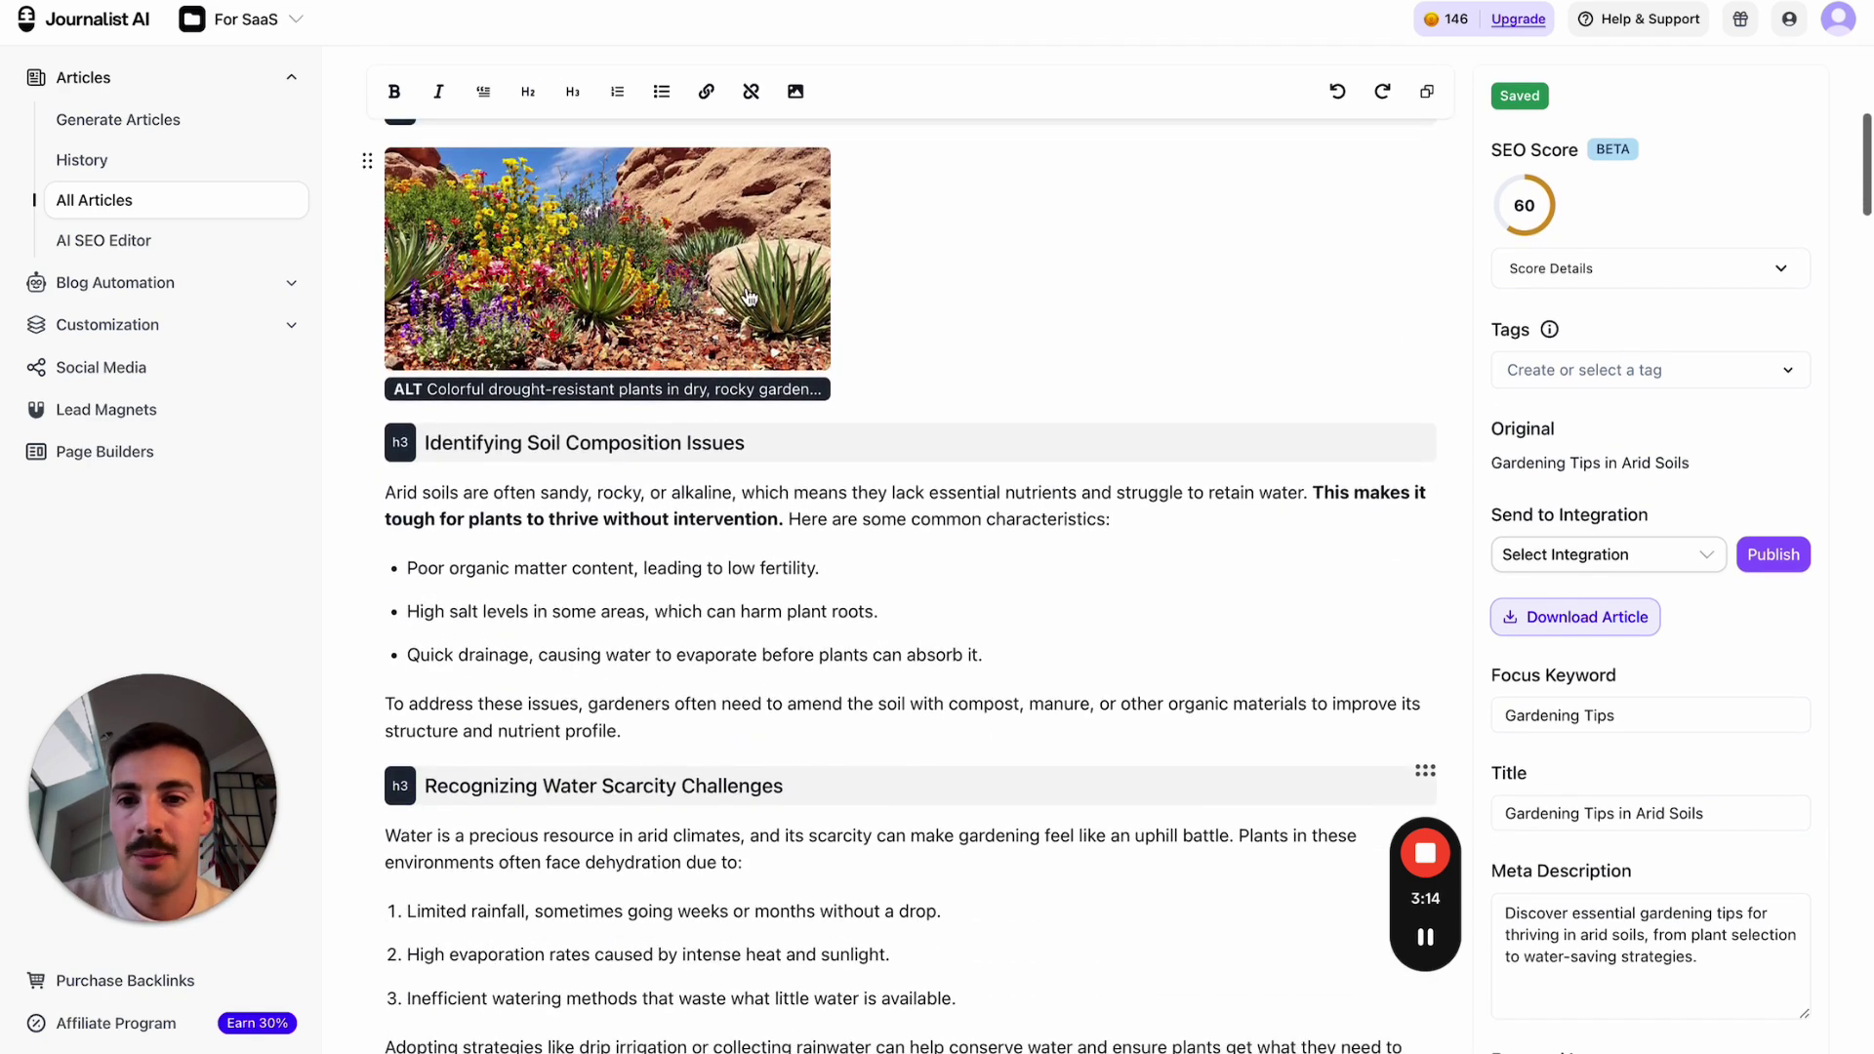
- Replace the arid-soil section image with an AI-generated one, prompting it to add a dog
{"action": "scroll", "coordinate": [748, 296], "scroll_direction": "up", "scroll_amount": 1}
{"action": "left_click", "coordinate": [617, 214]}
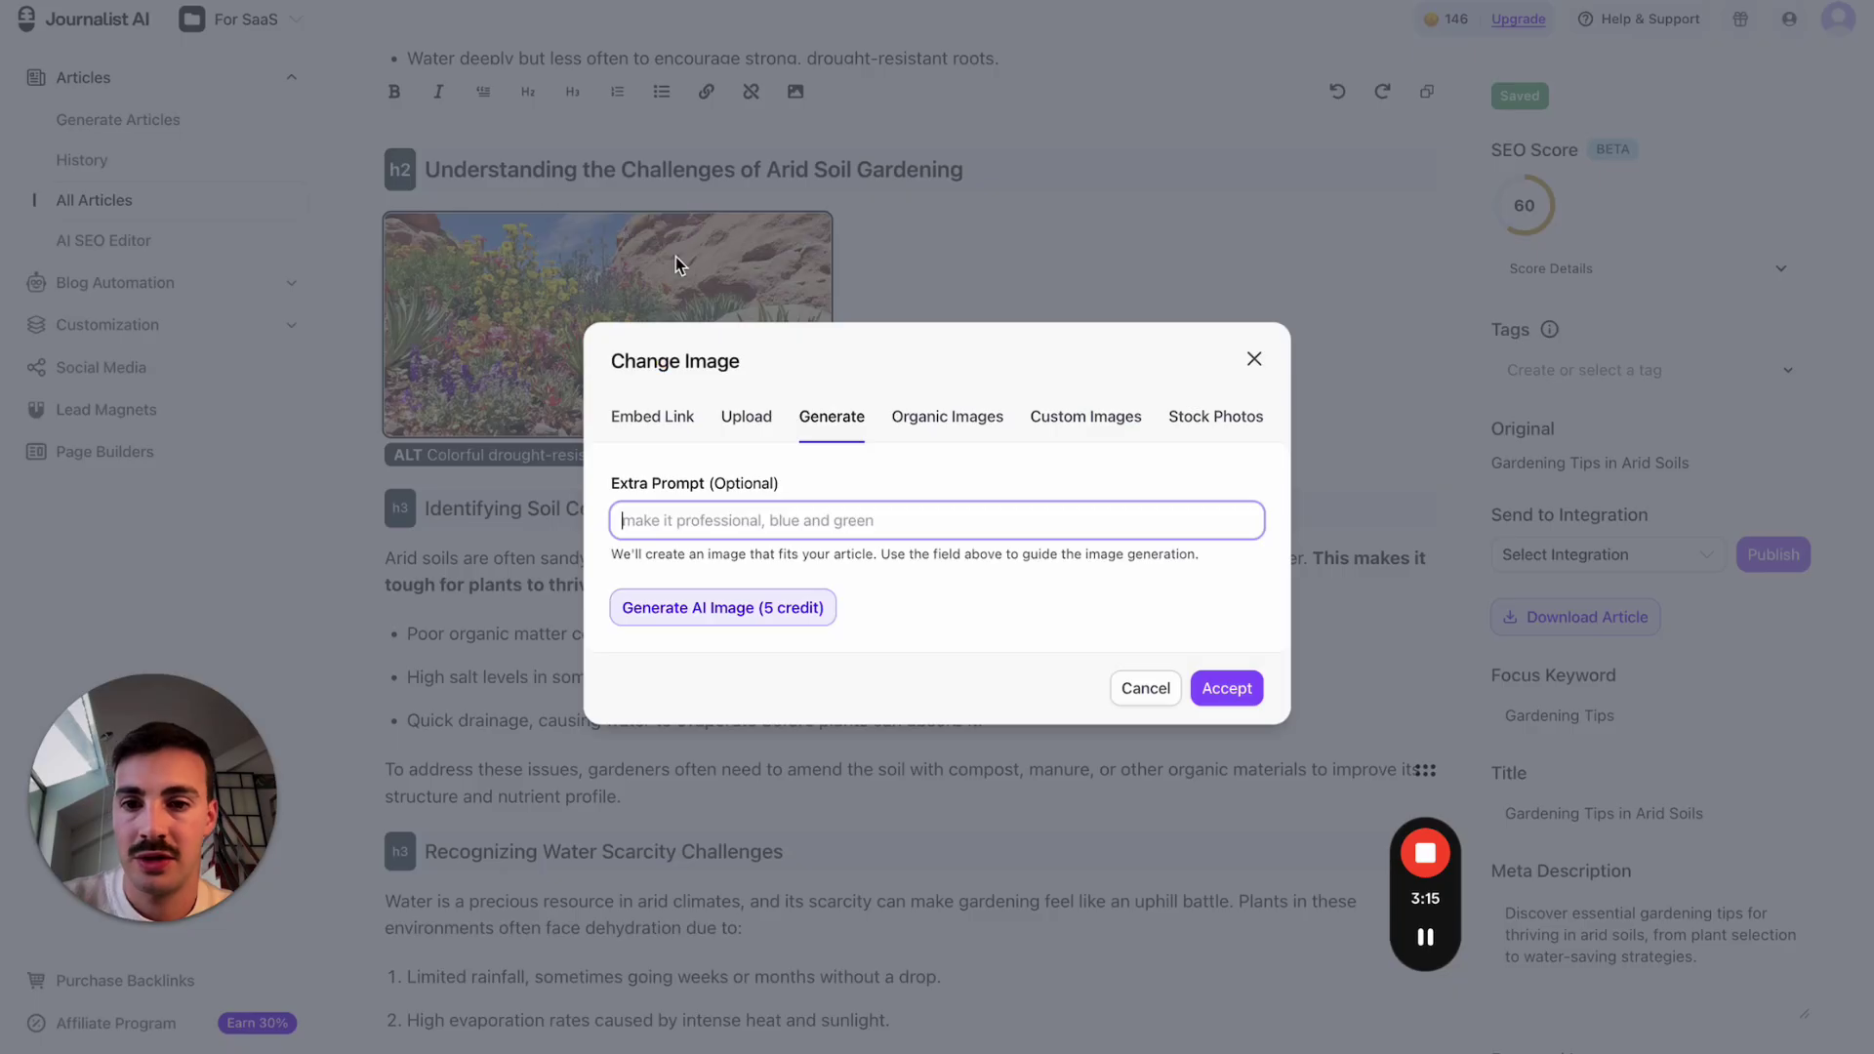
{"action": "left_click", "coordinate": [791, 519]}
{"action": "left_click", "coordinate": [796, 625]}
{"action": "left_click", "coordinate": [761, 611]}
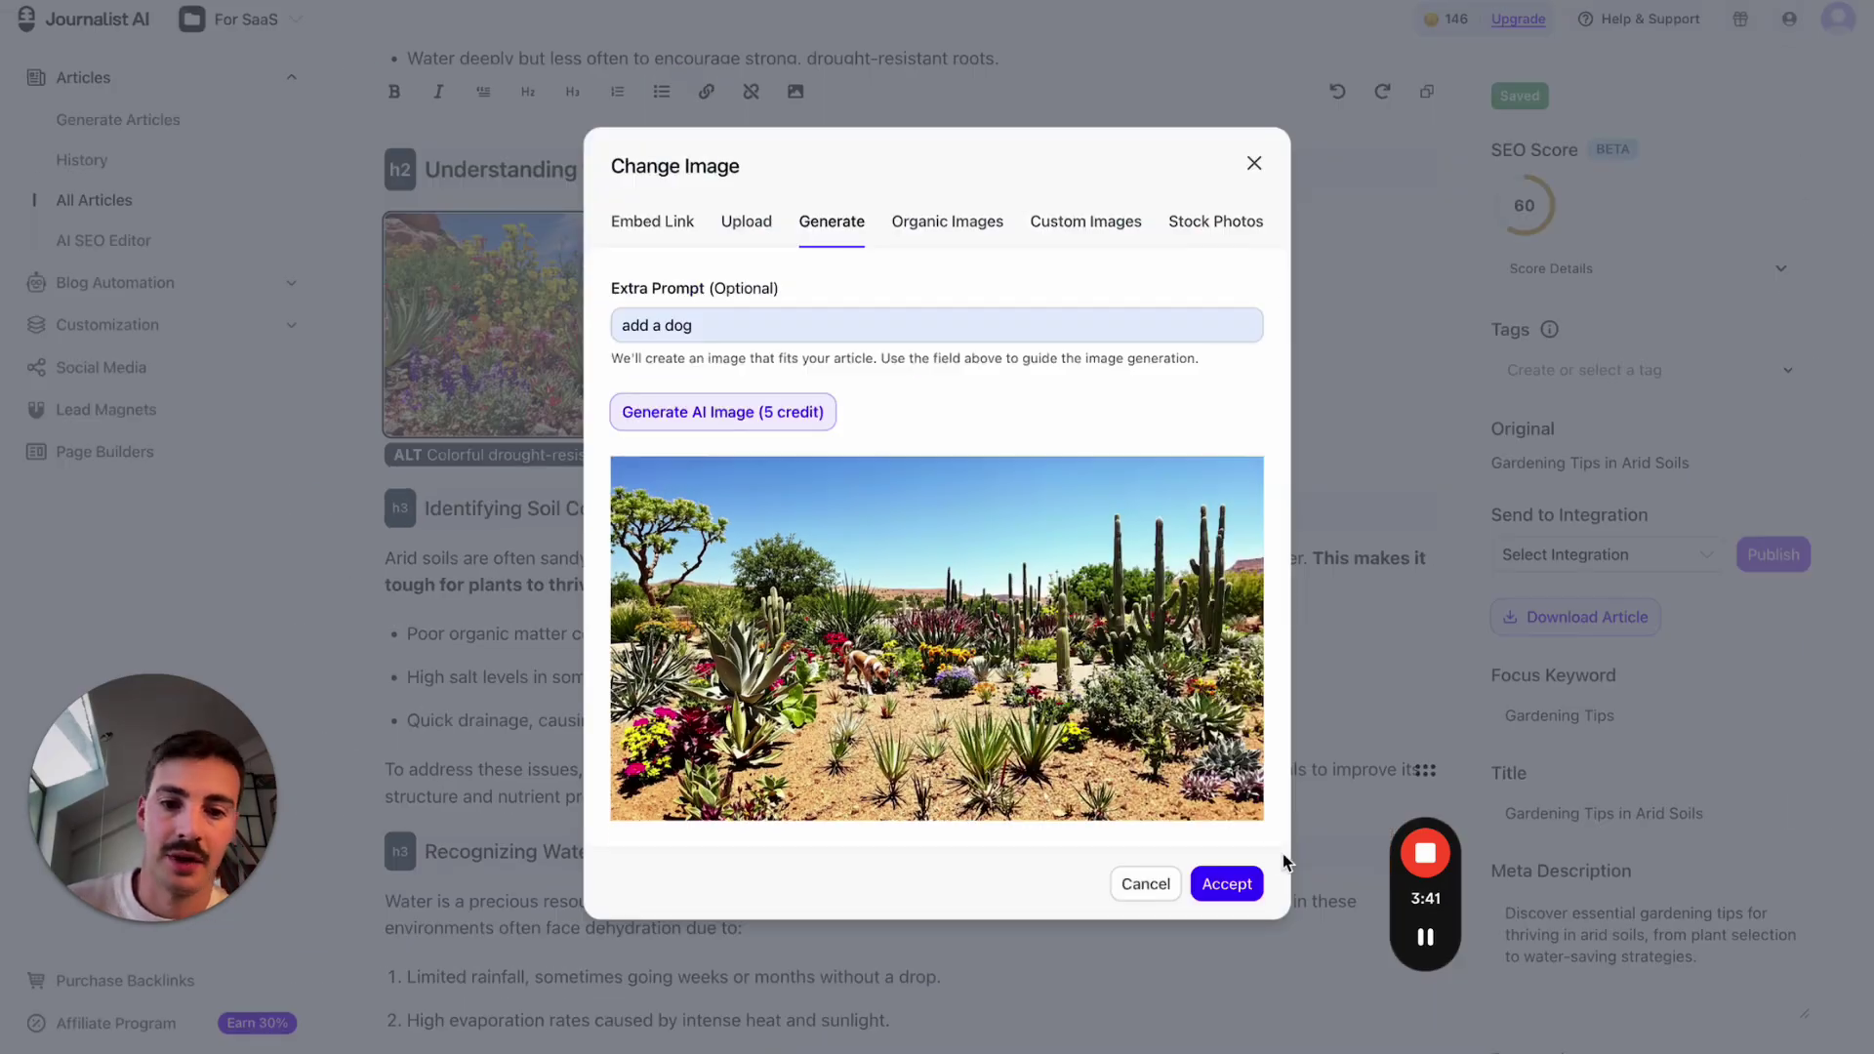
{"action": "left_click", "coordinate": [1230, 882]}
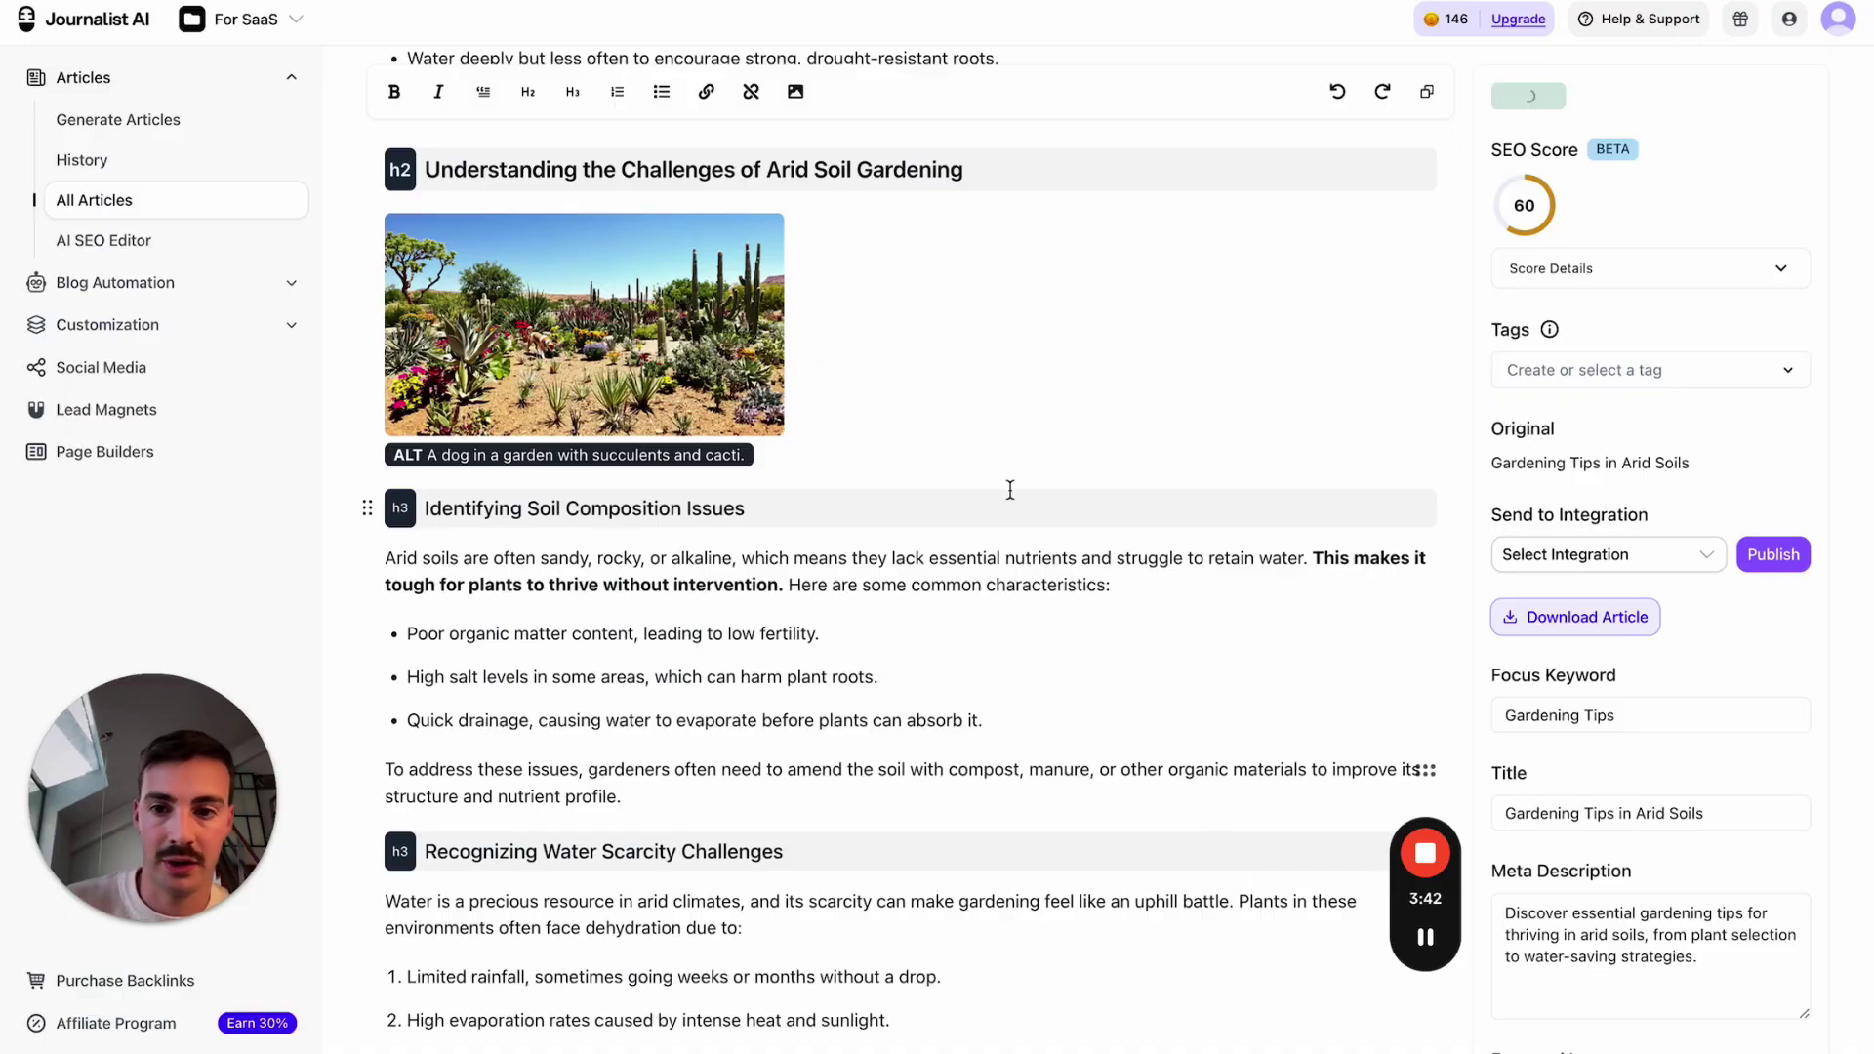
- Try rewriting the Selecting Drought-Tolerant Varieties paragraph as a list, then discard it
{"action": "scroll", "coordinate": [1002, 475], "scroll_direction": "down", "scroll_amount": 15}
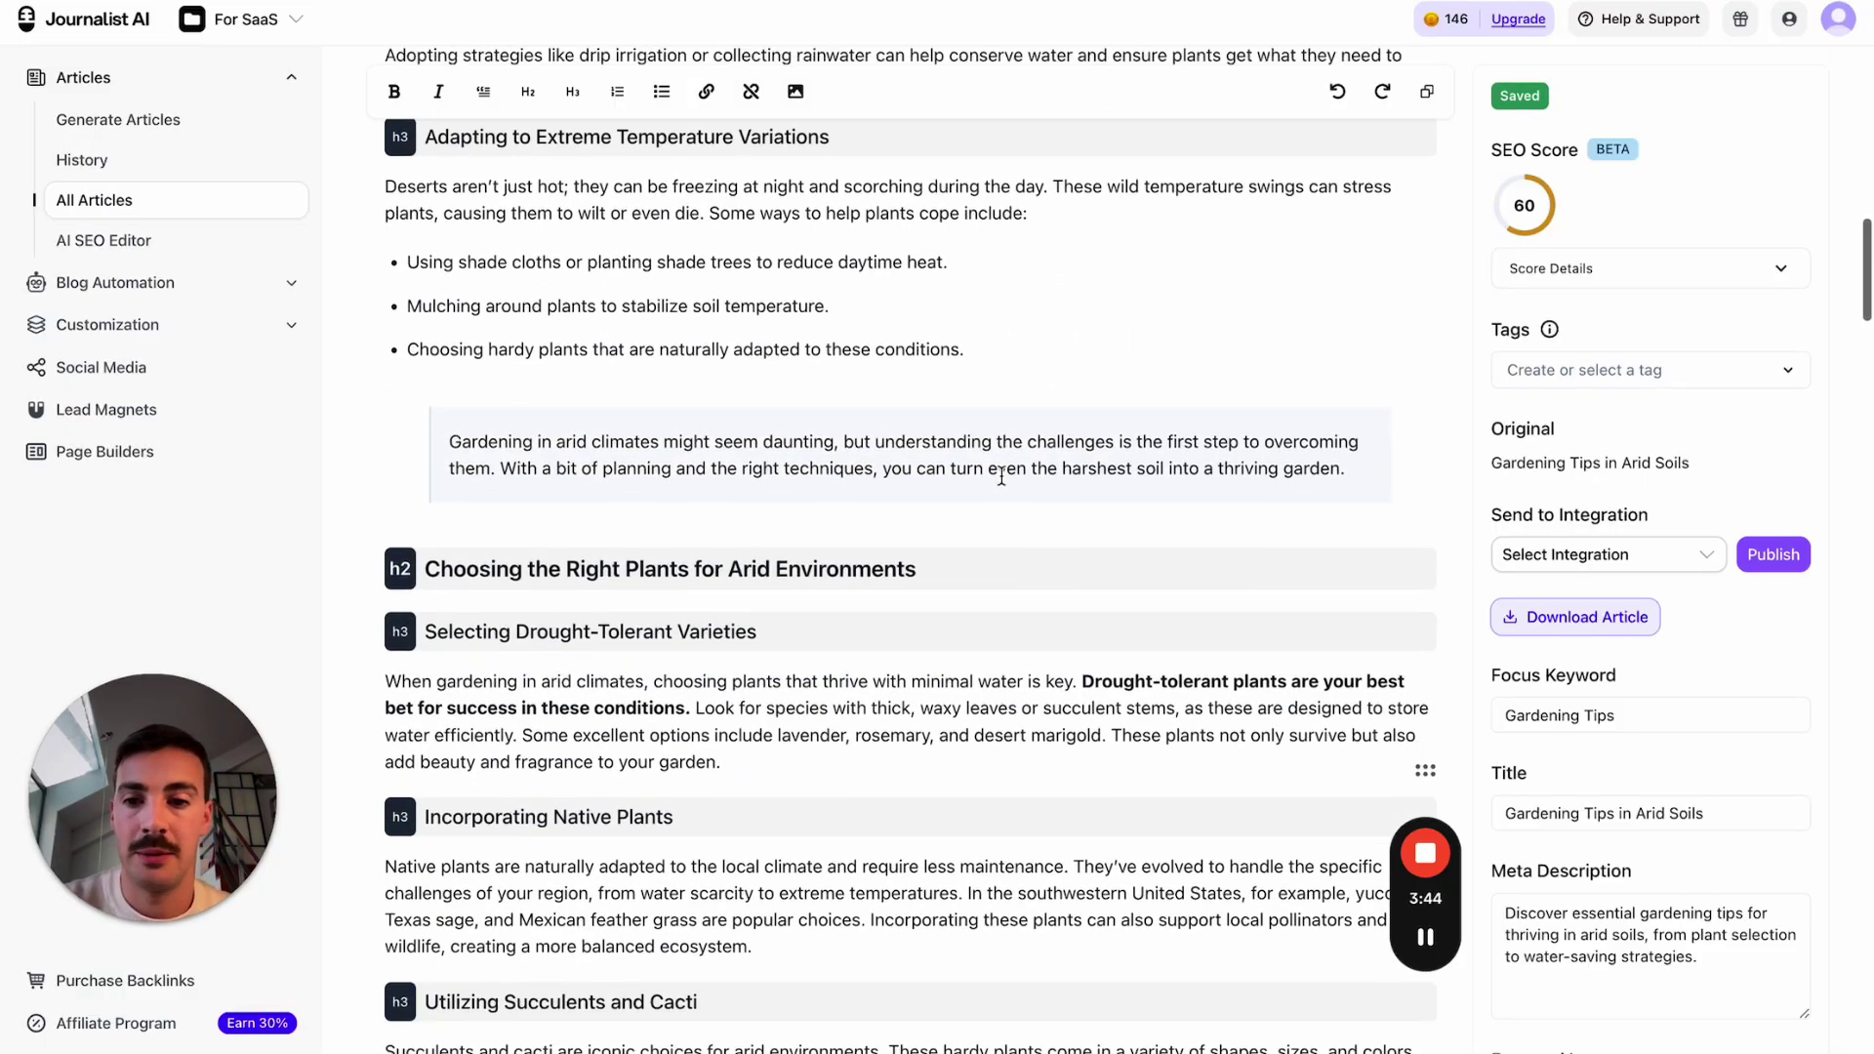
{"action": "triple_click", "coordinate": [866, 440]}
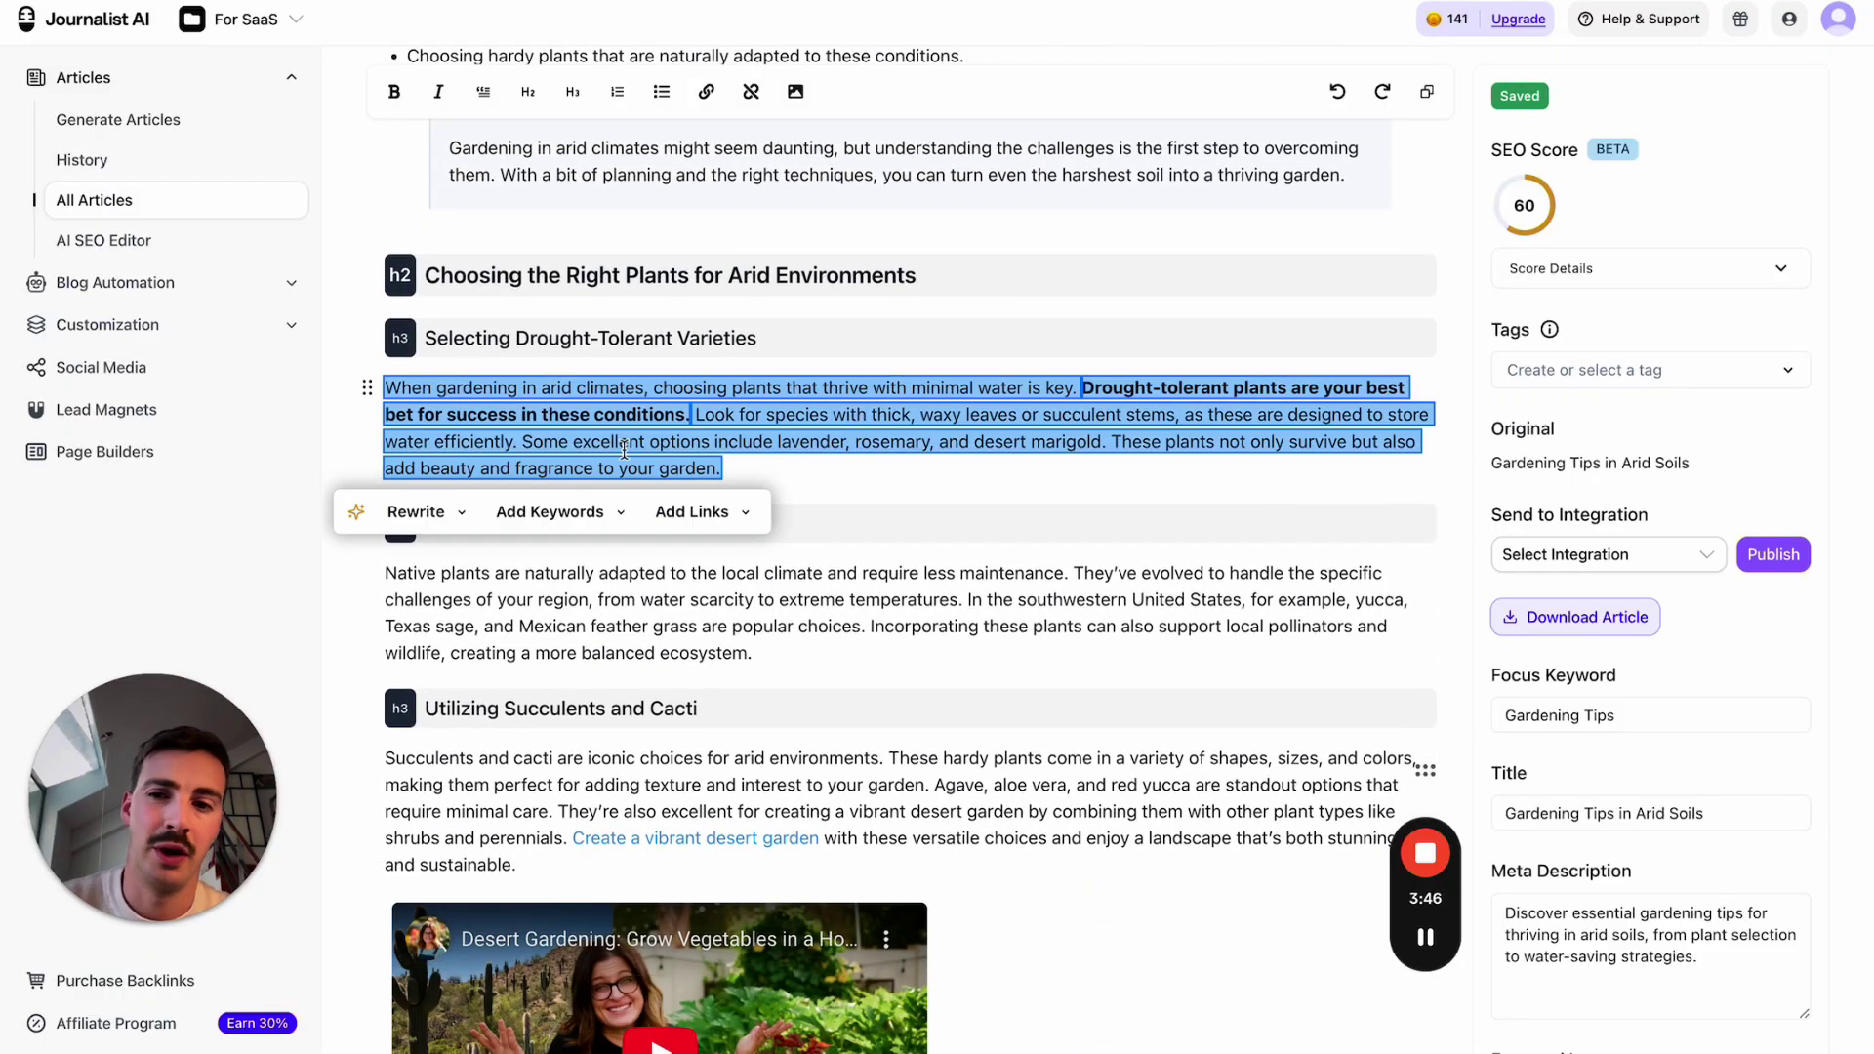
{"action": "left_click", "coordinate": [420, 512]}
{"action": "left_click", "coordinate": [411, 764]}
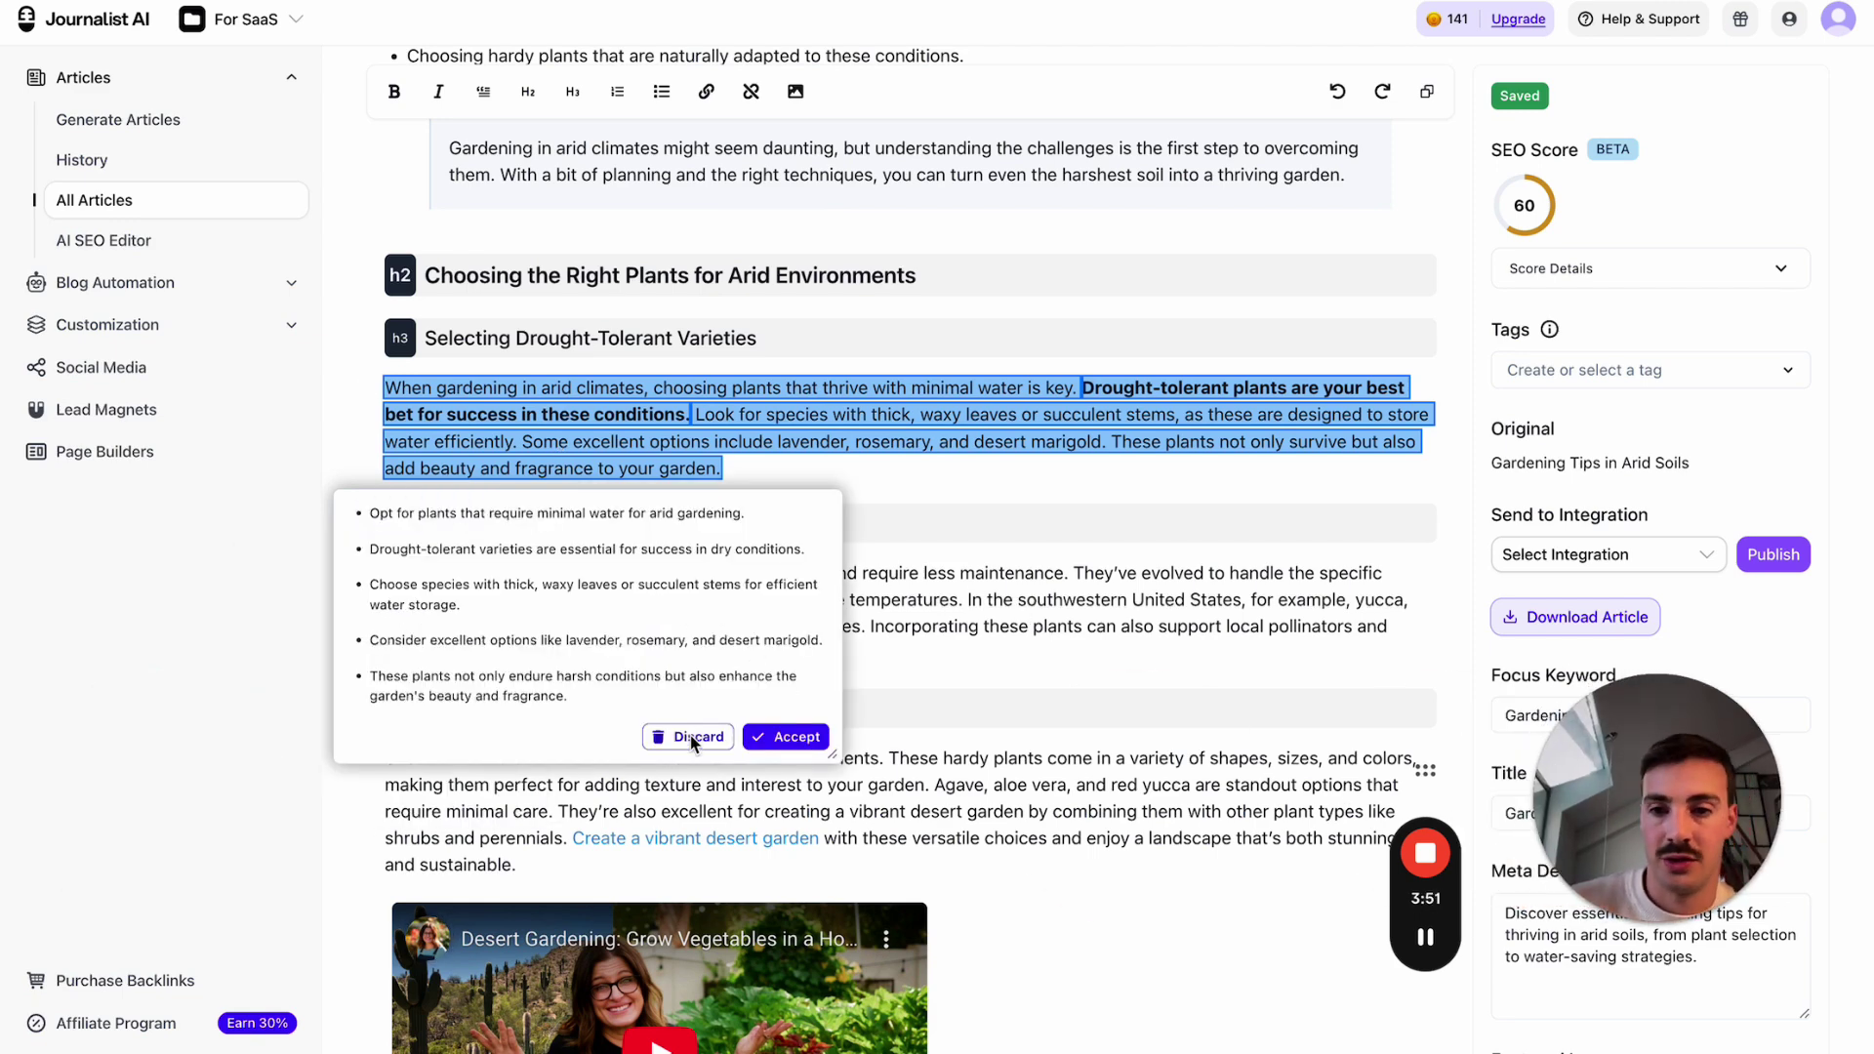
{"action": "left_click", "coordinate": [688, 736]}
- Rewrite that paragraph as a two-column Key Considerations / Examples table and accept it
{"action": "left_click", "coordinate": [419, 512]}
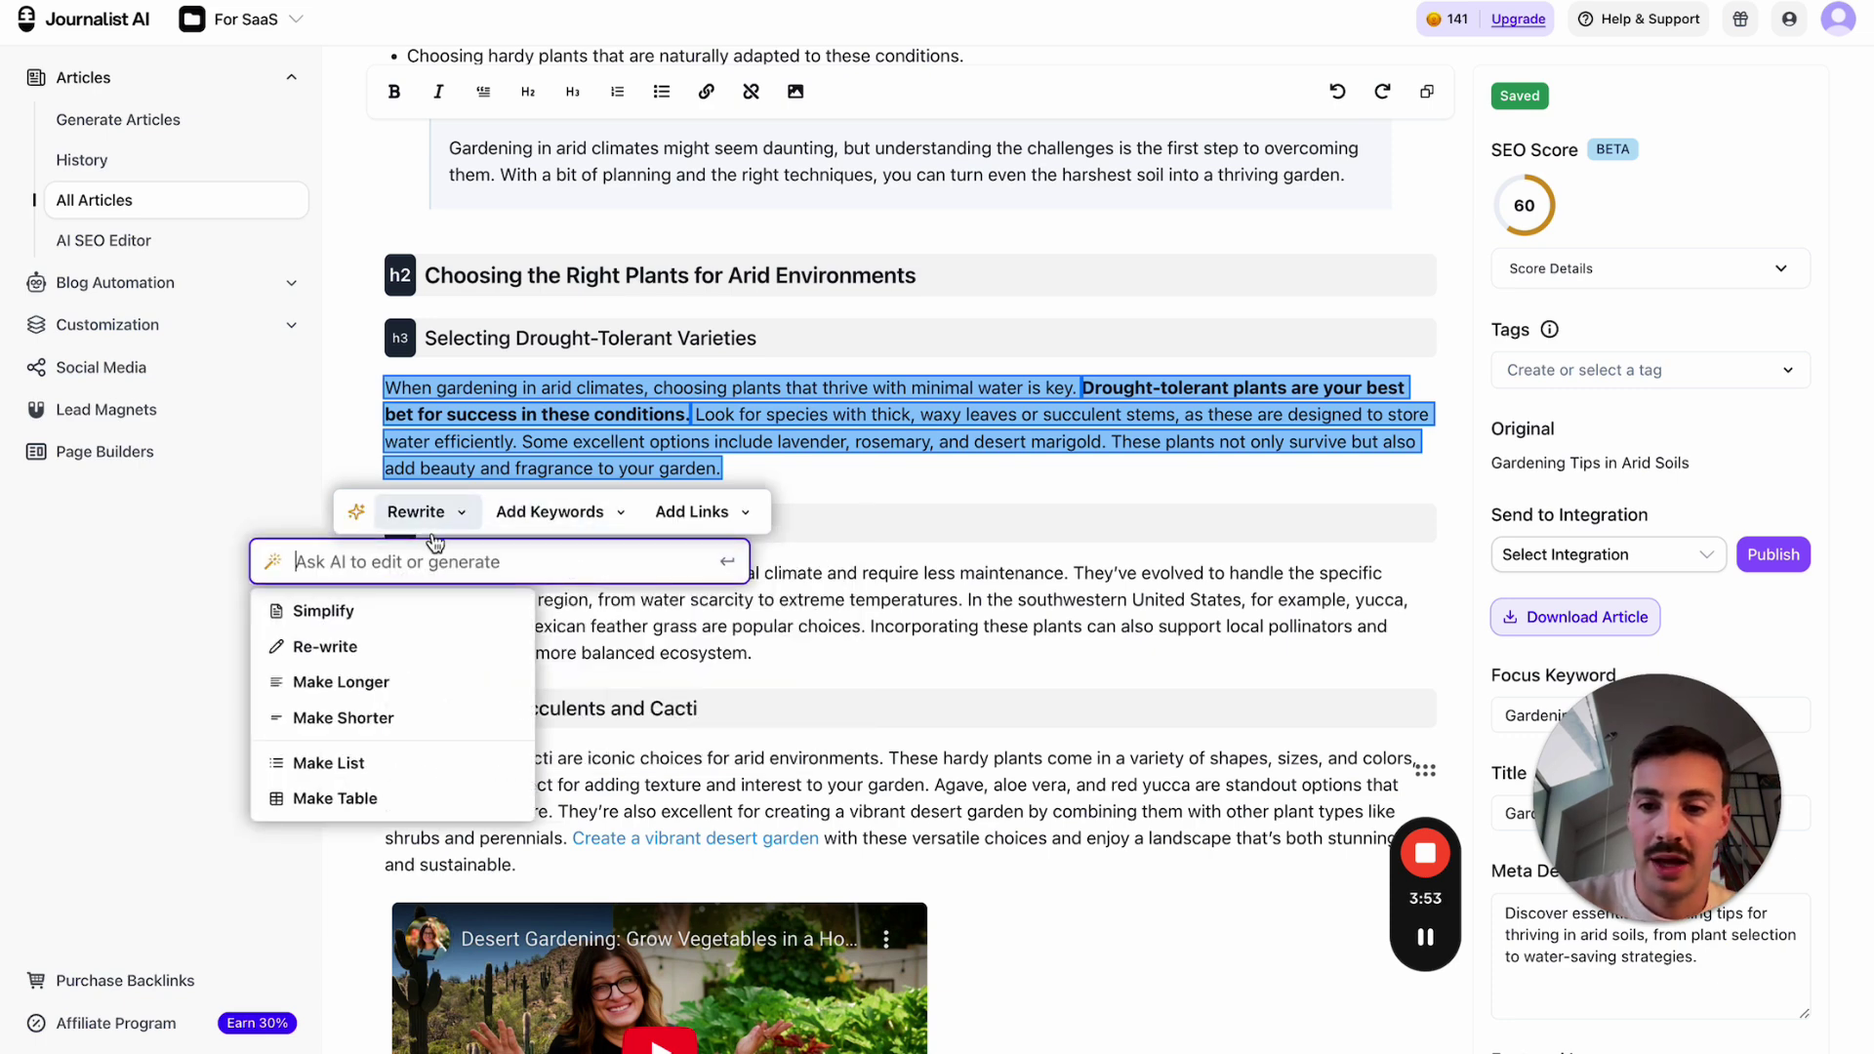
{"action": "left_click", "coordinate": [335, 798]}
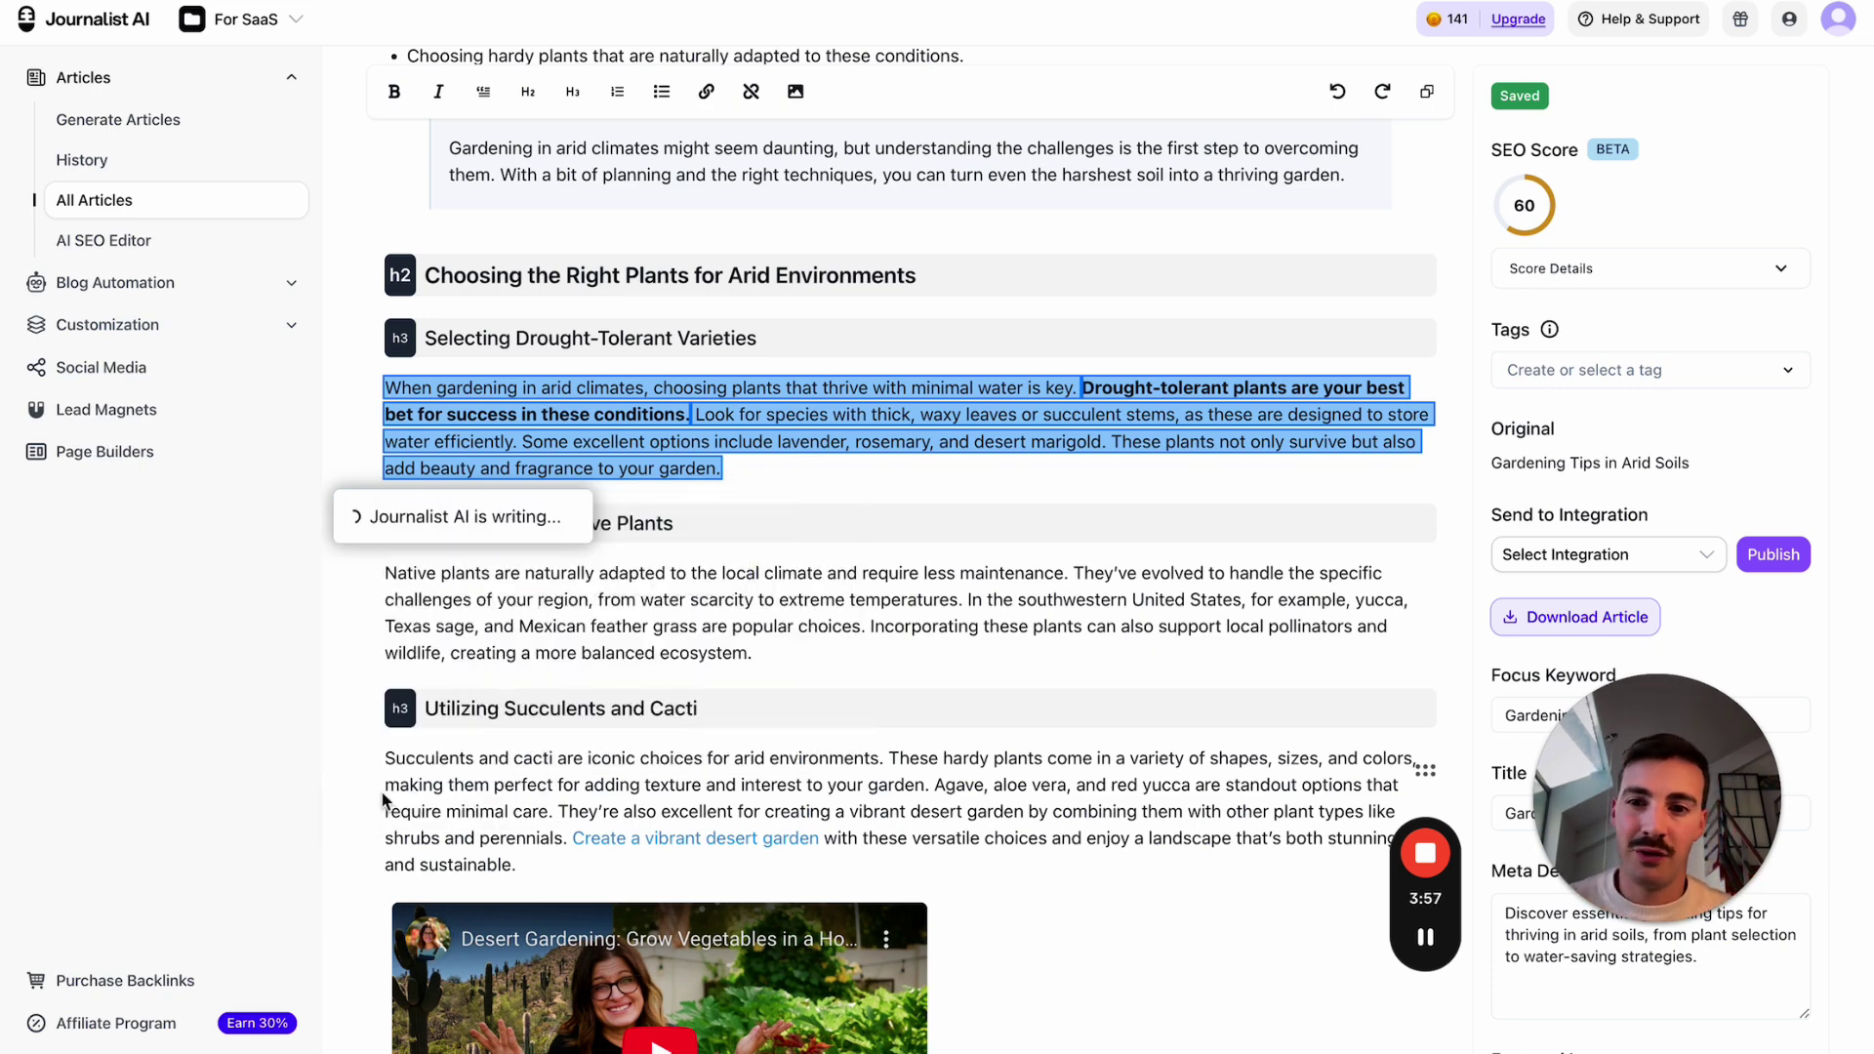
{"action": "left_click", "coordinate": [788, 748]}
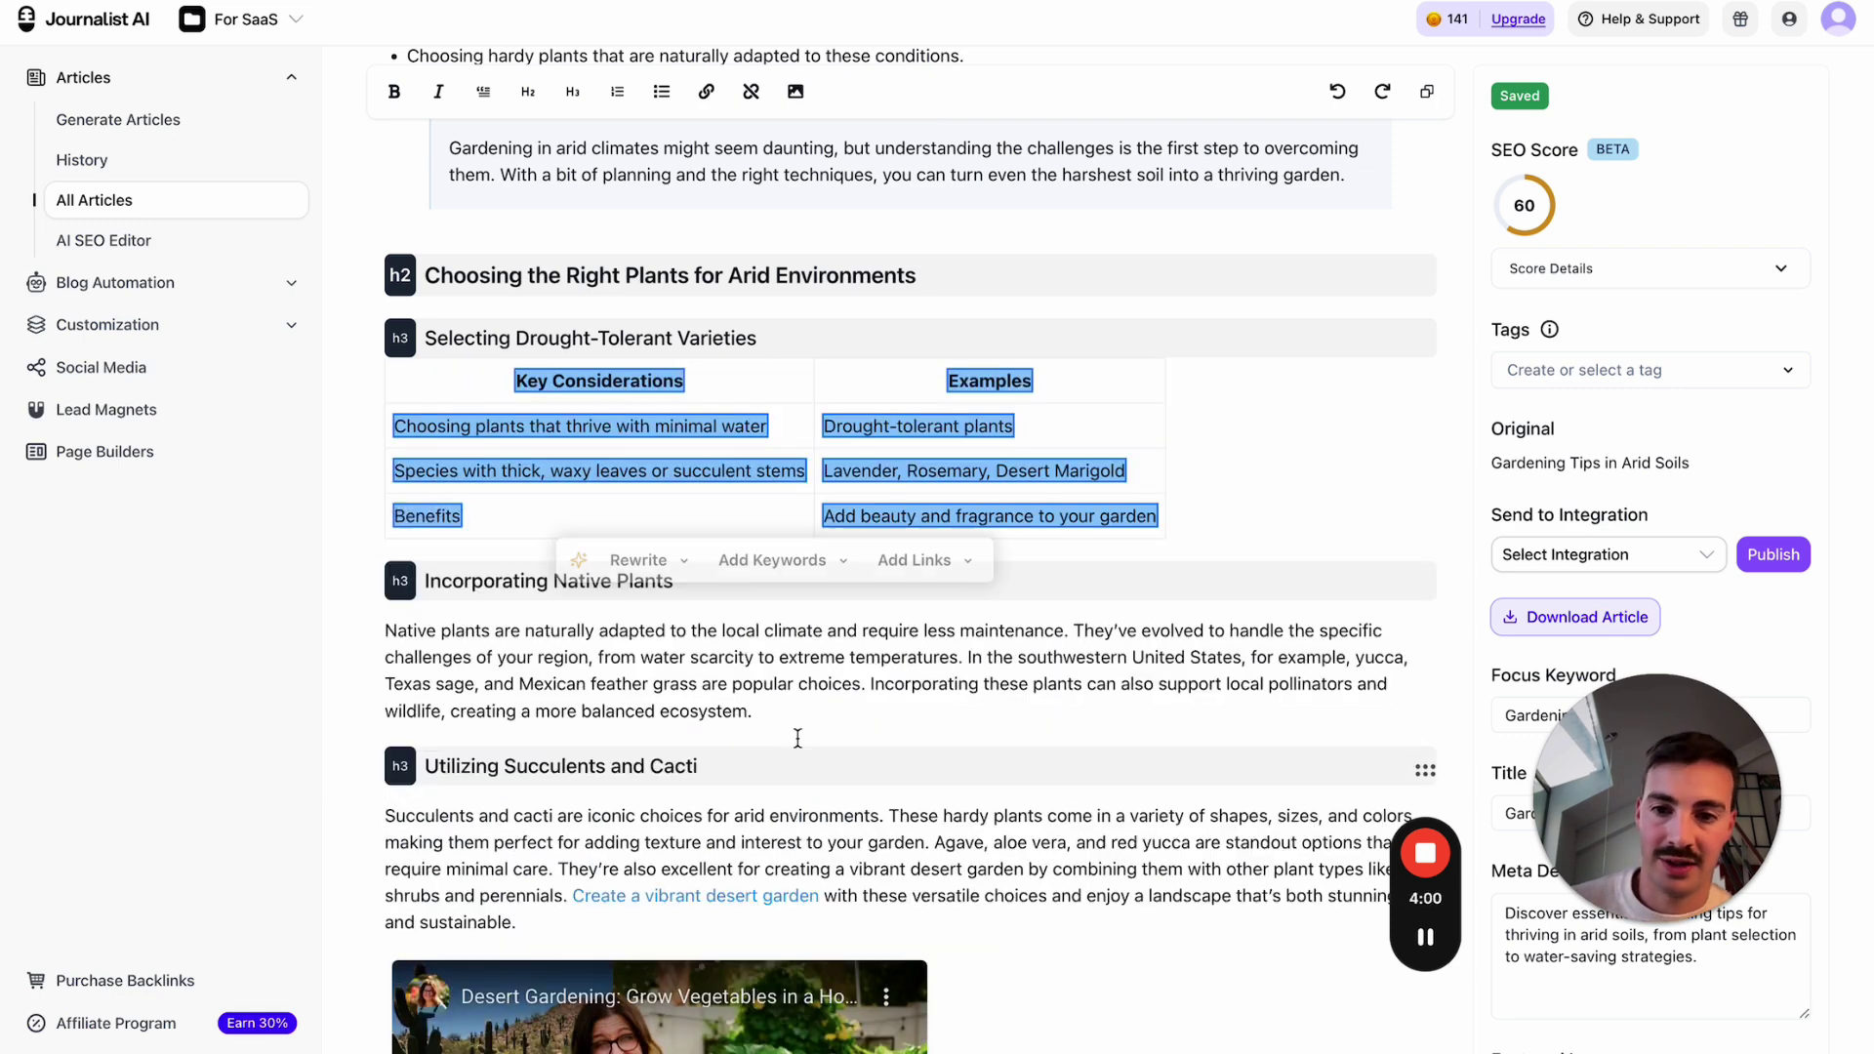
{"action": "double_click", "coordinate": [896, 659]}
{"action": "triple_click", "coordinate": [895, 659]}
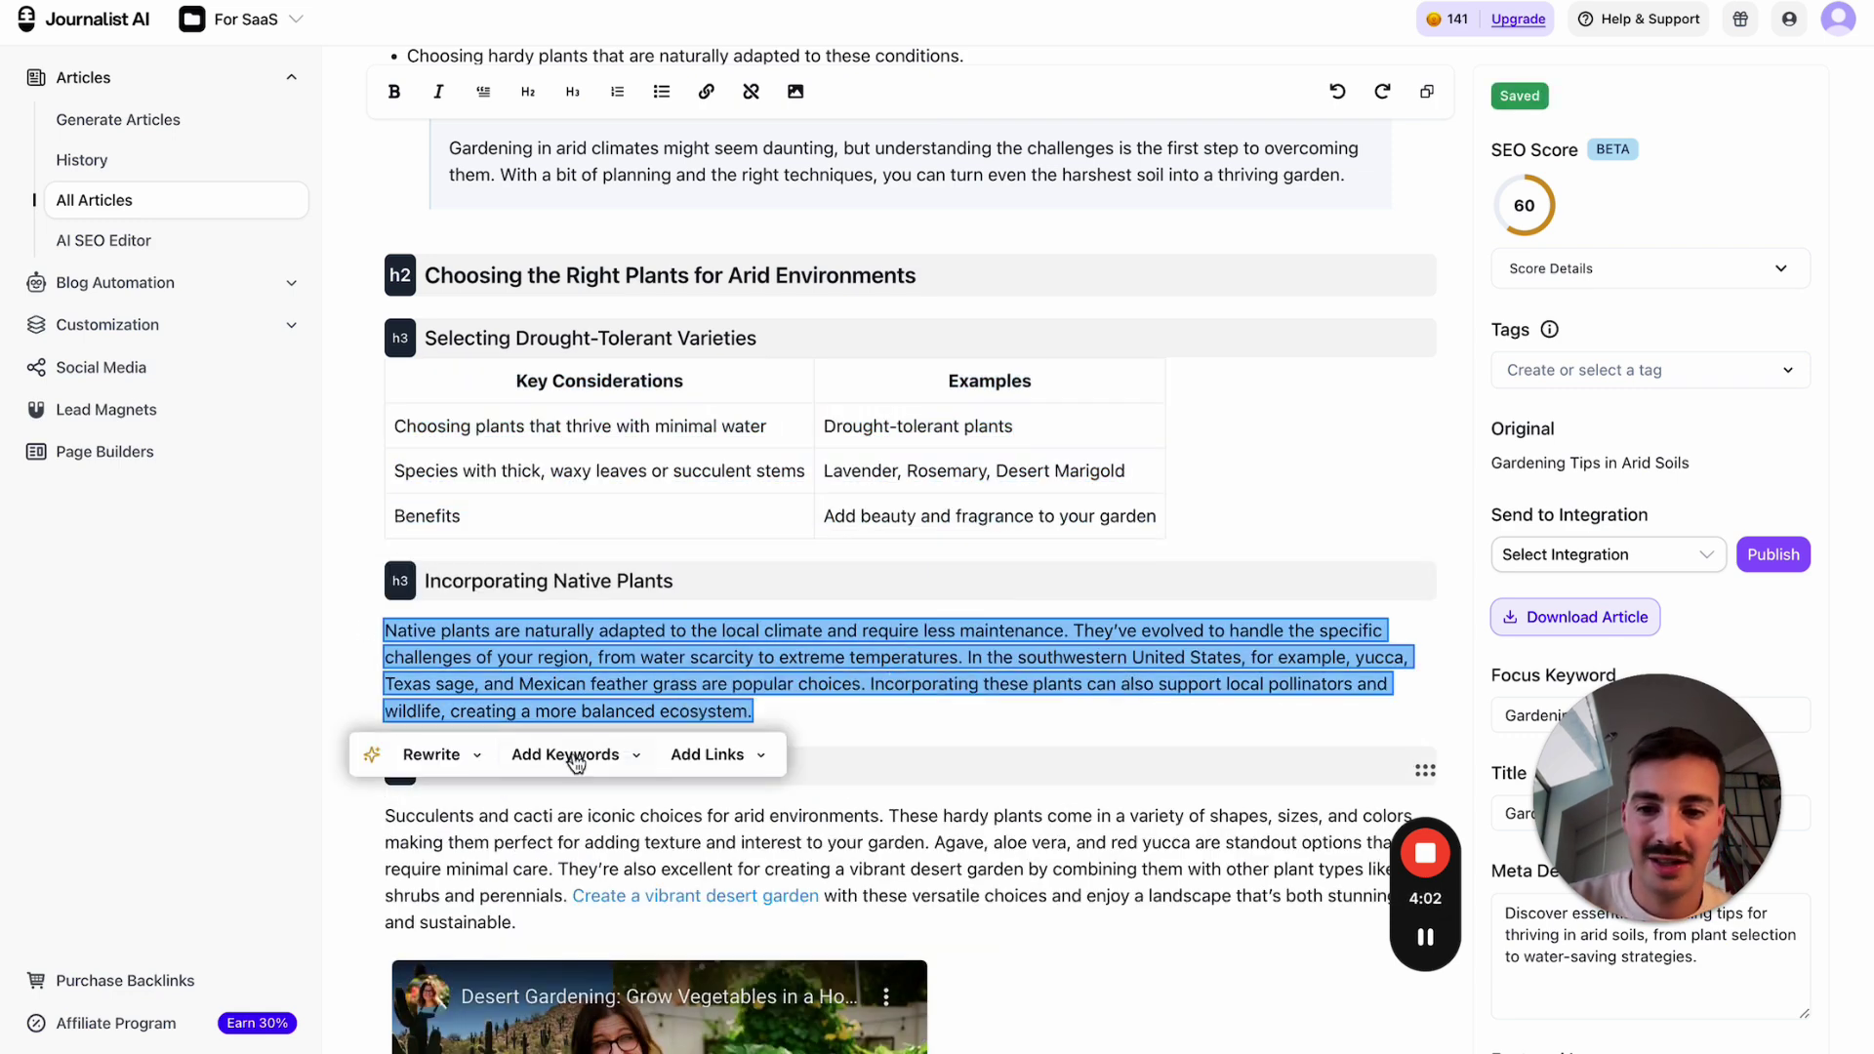
{"action": "left_click", "coordinate": [432, 755]}
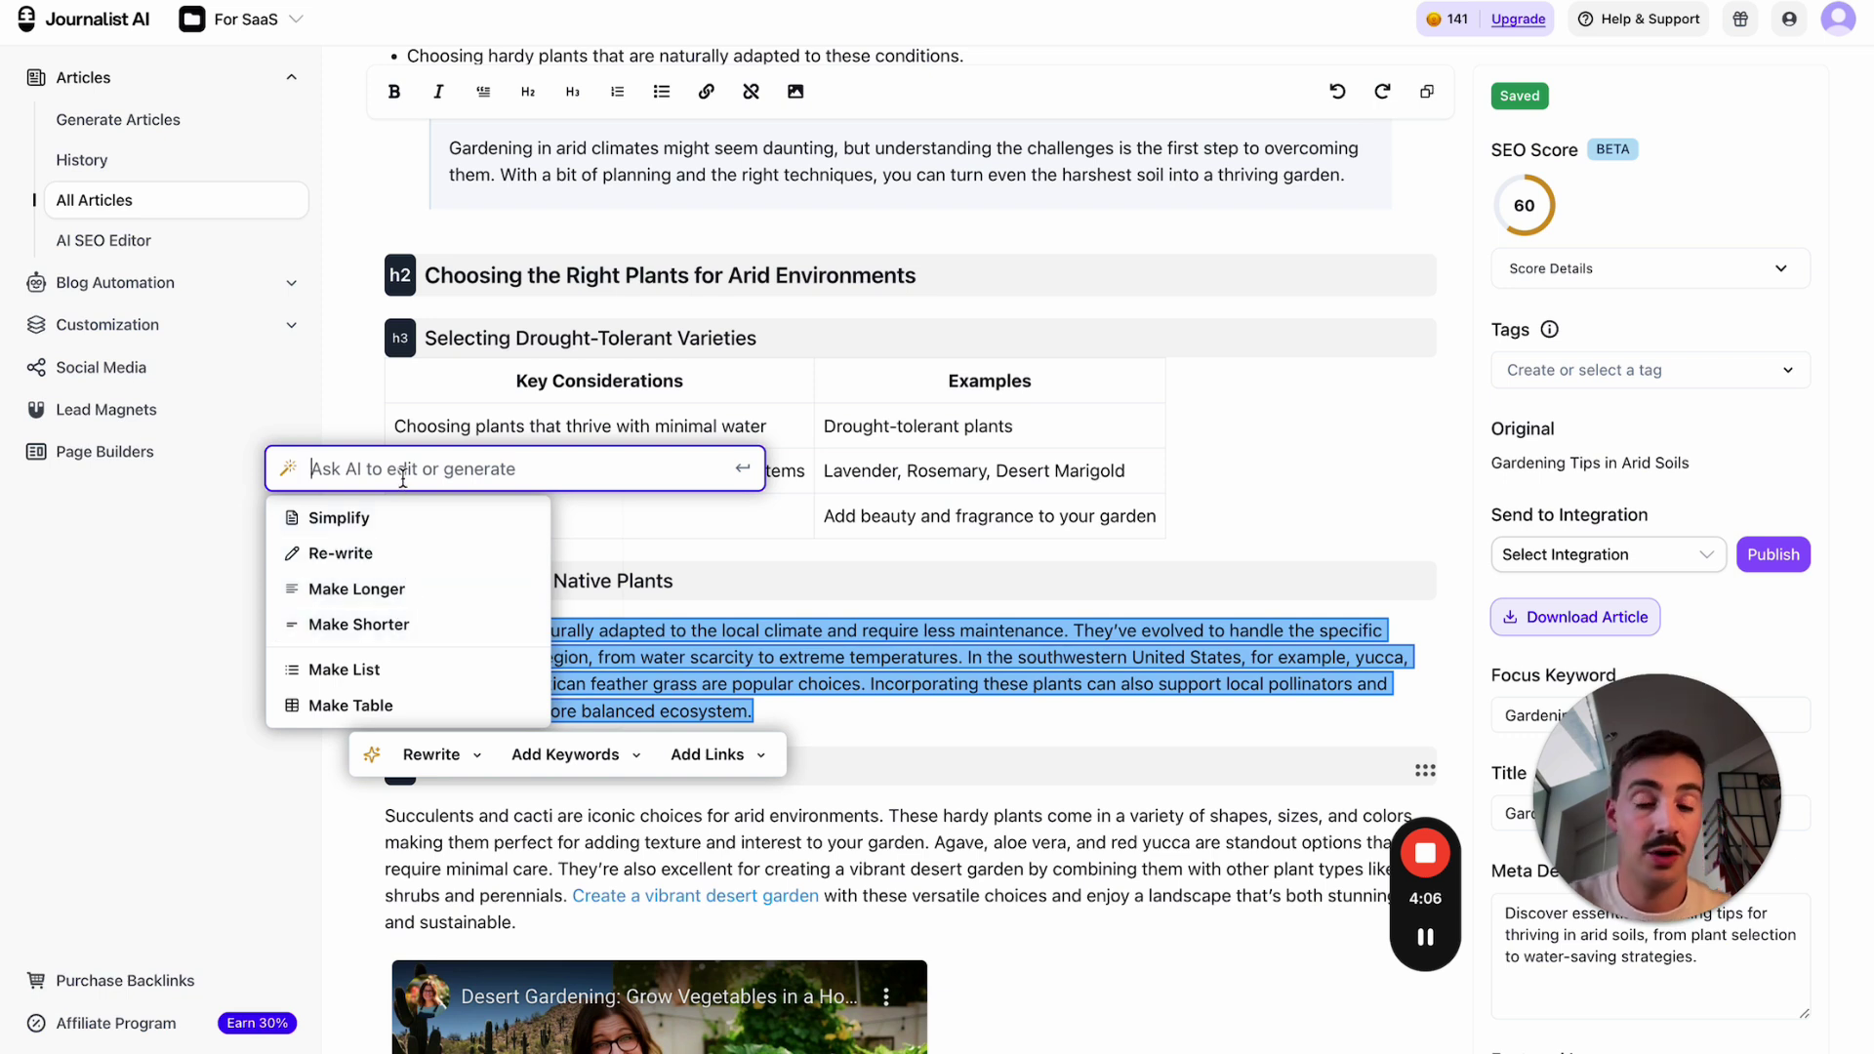
{"action": "type", "text": "write this"}
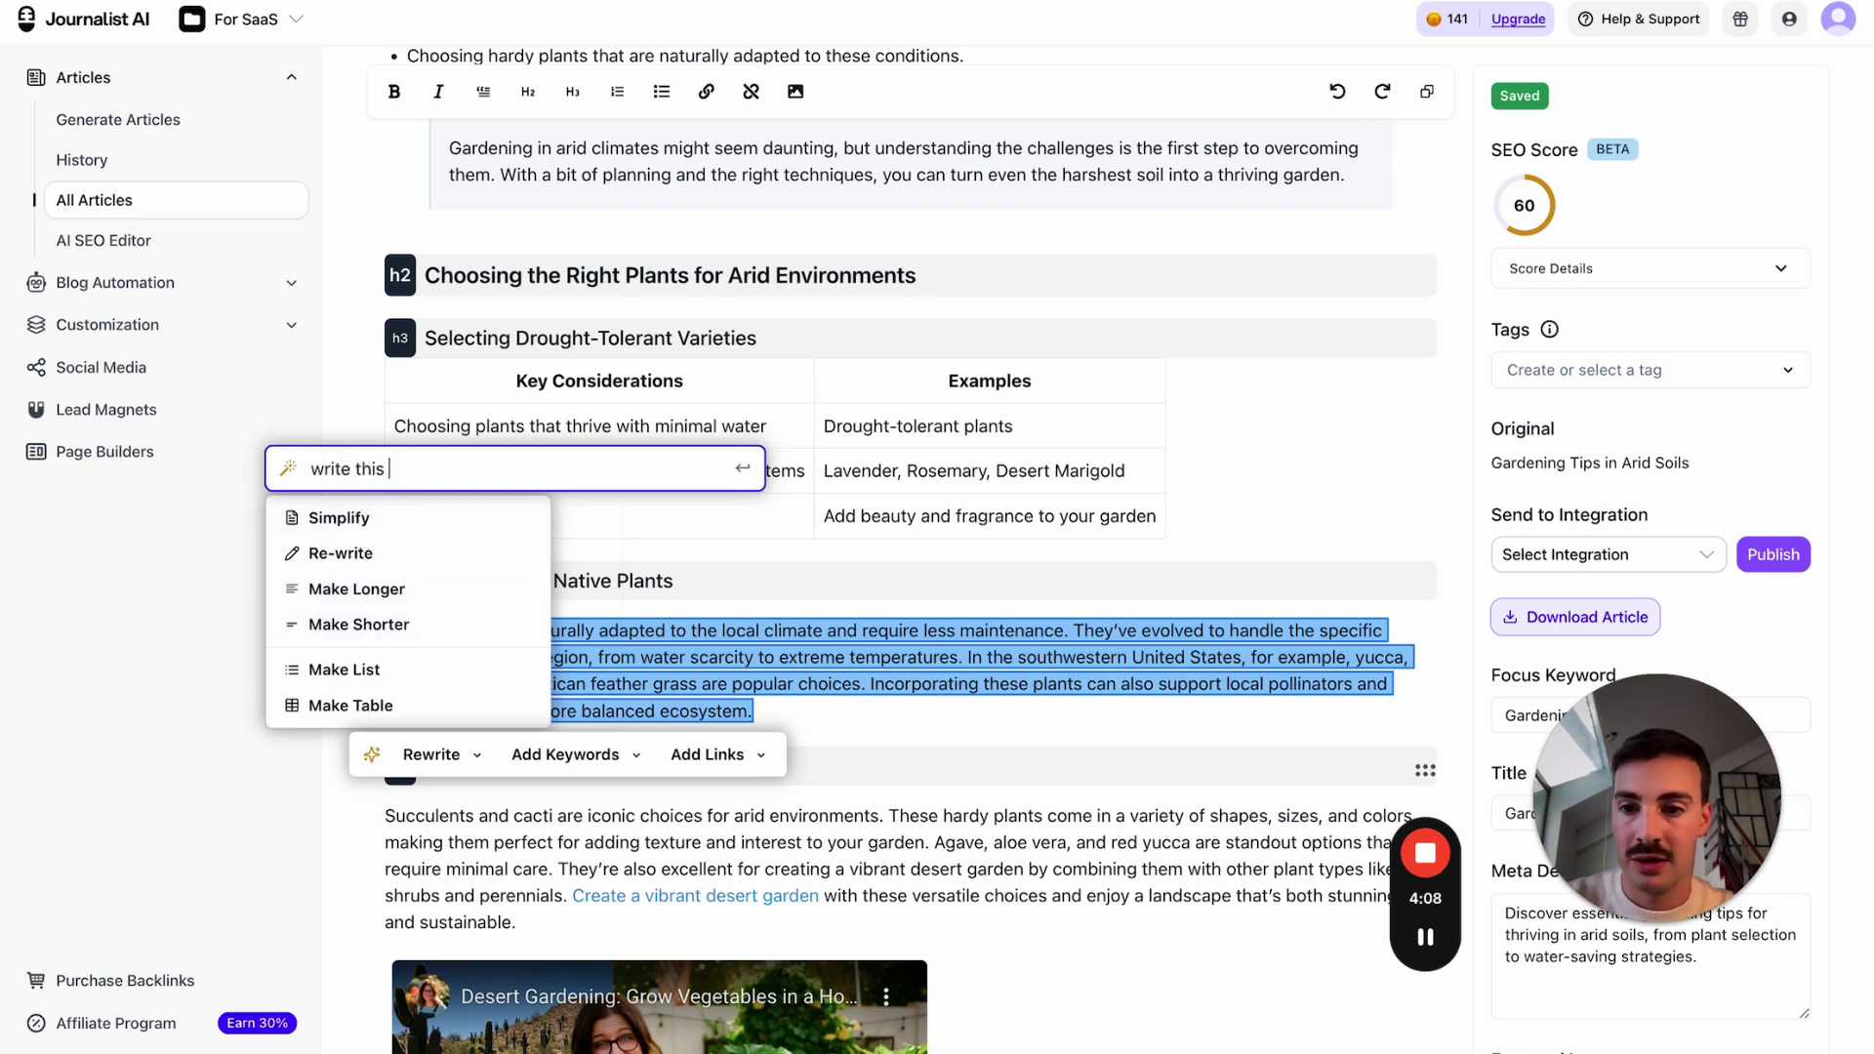
{"action": "type", "text": " tailored for beginner gardners"}
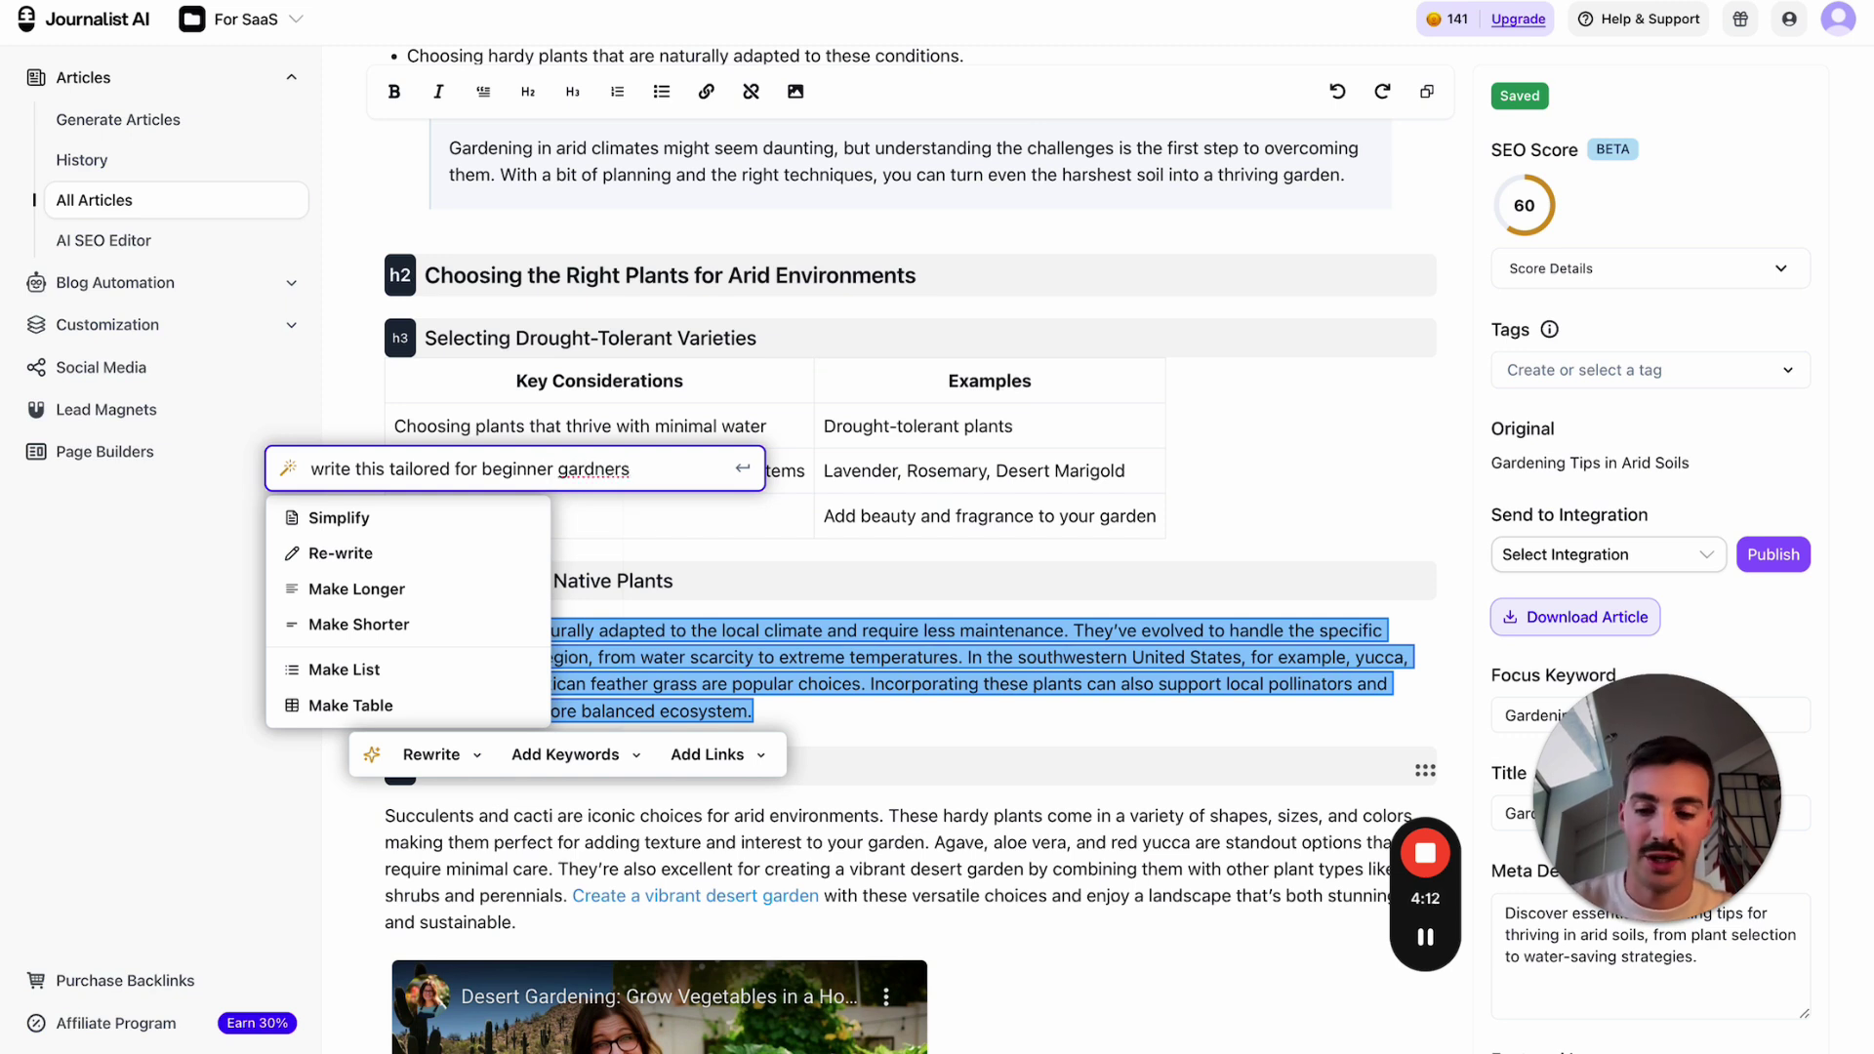
{"action": "key", "text": "Return"}
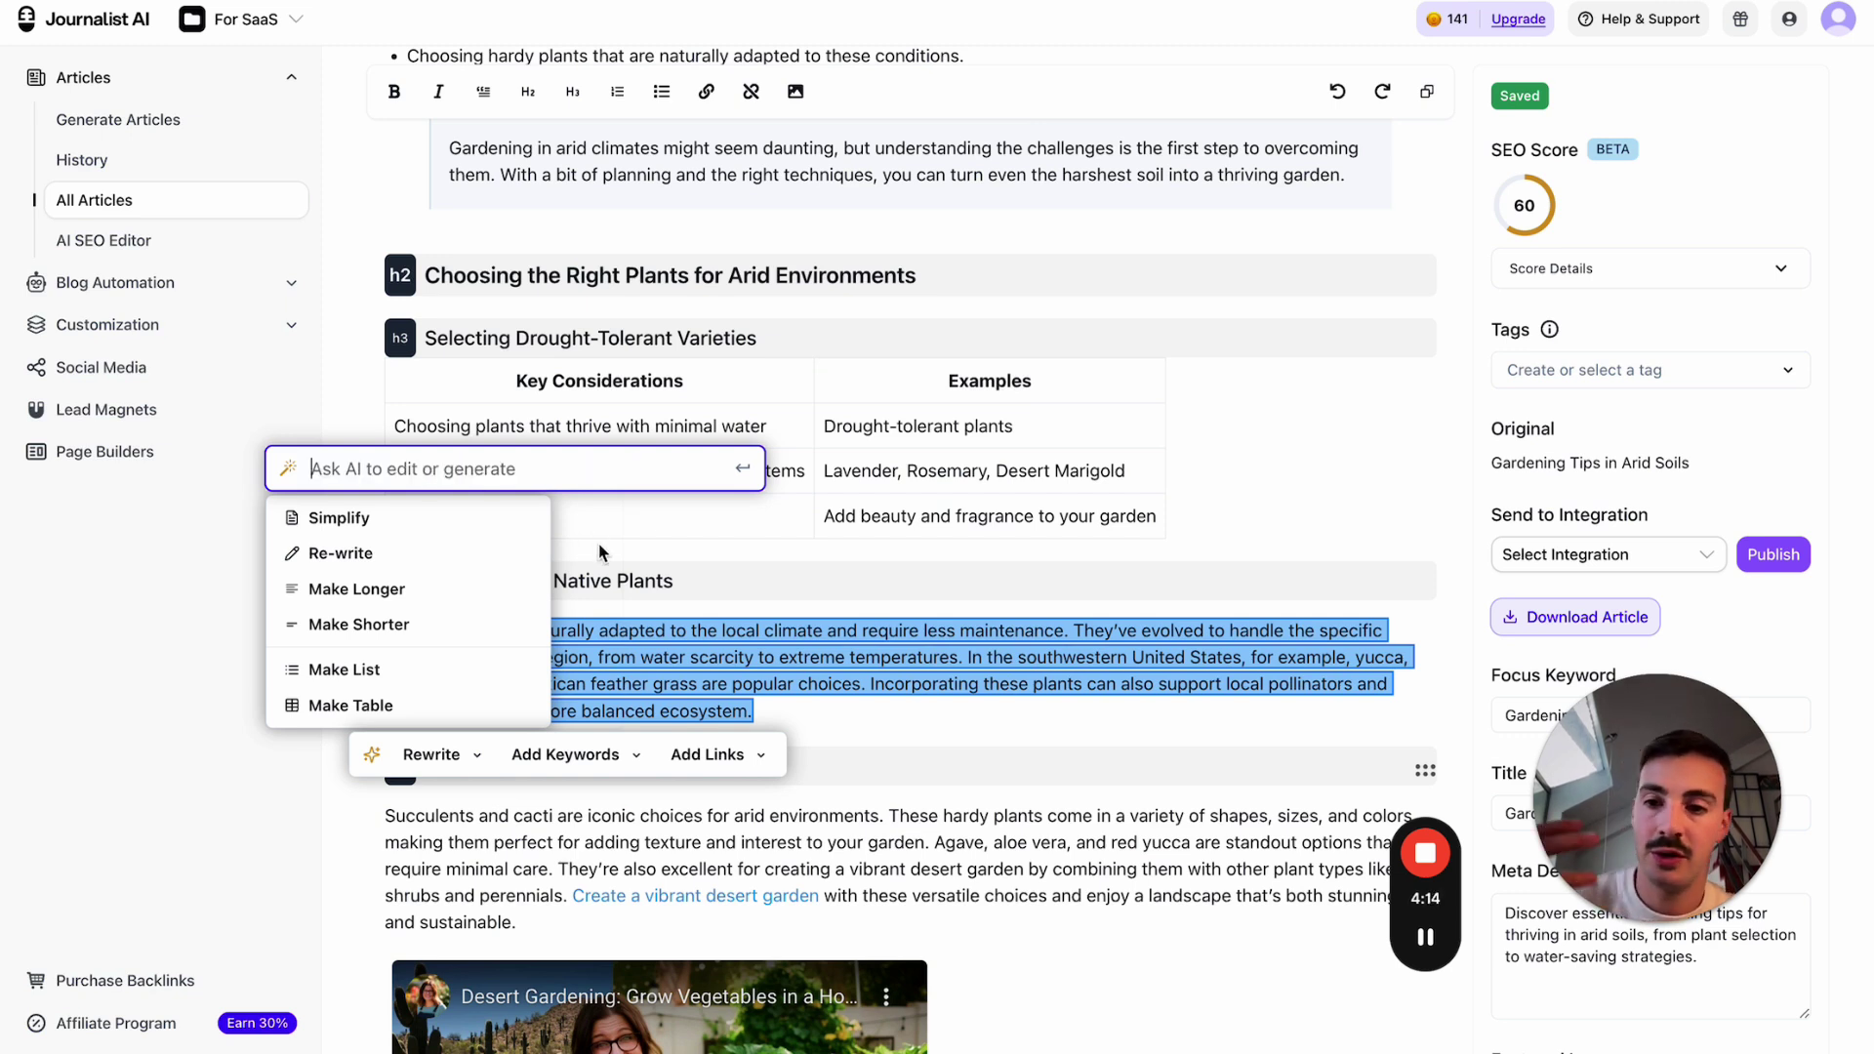
{"action": "left_click", "coordinate": [690, 612]}
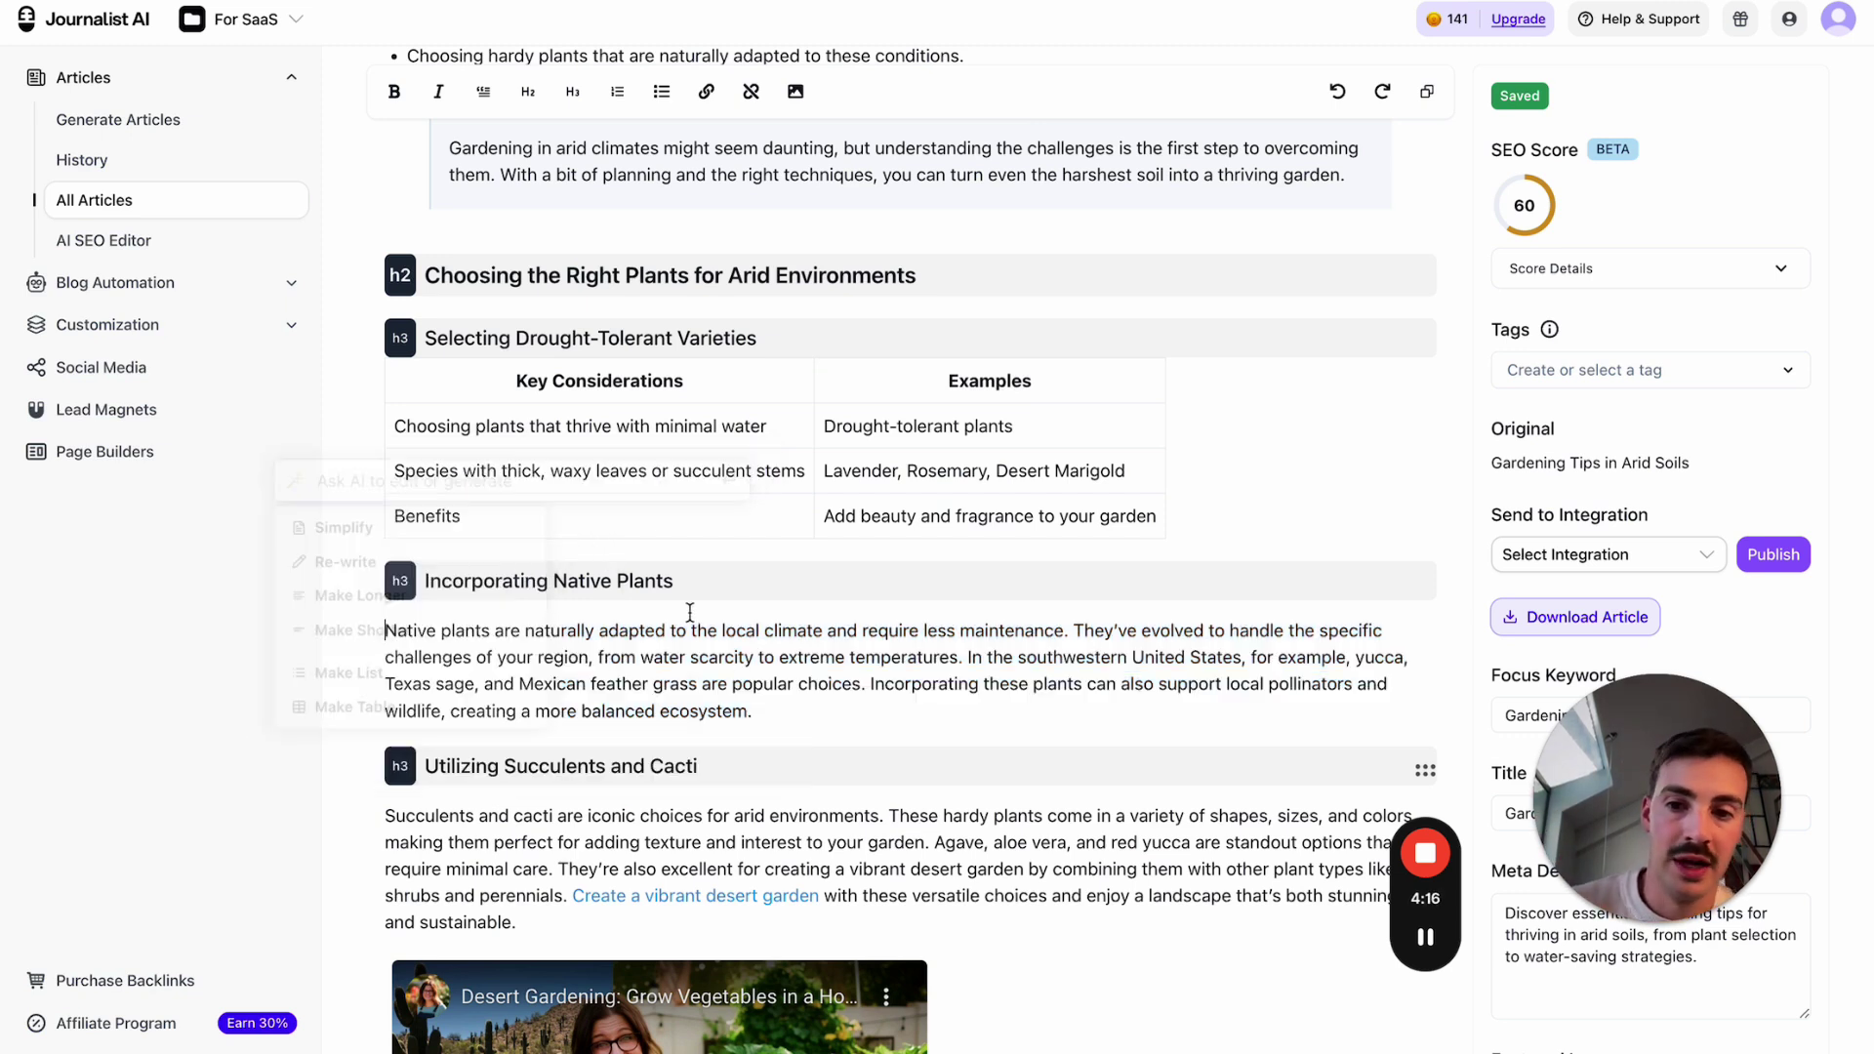
{"action": "scroll", "coordinate": [690, 612], "scroll_direction": "down", "scroll_amount": 1}
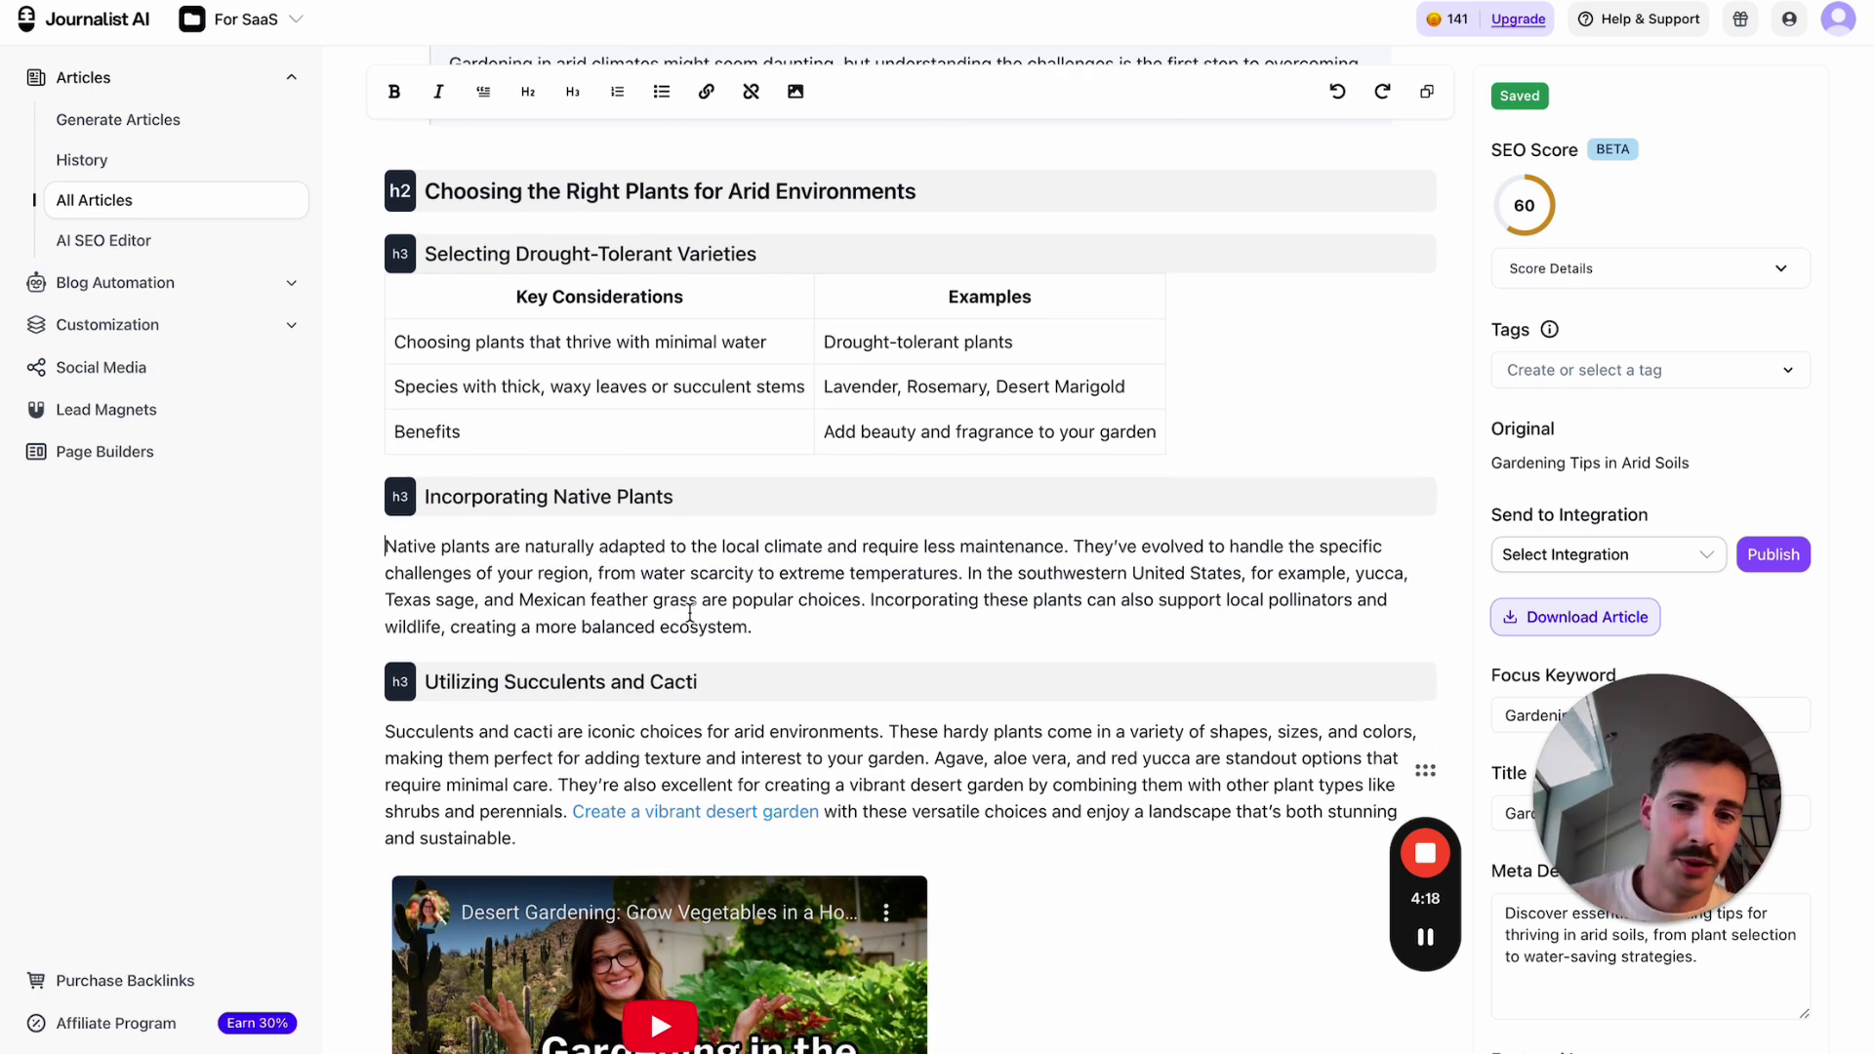
{"action": "scroll", "coordinate": [690, 612], "scroll_direction": "down", "scroll_amount": 1}
{"action": "double_click", "coordinate": [713, 505]}
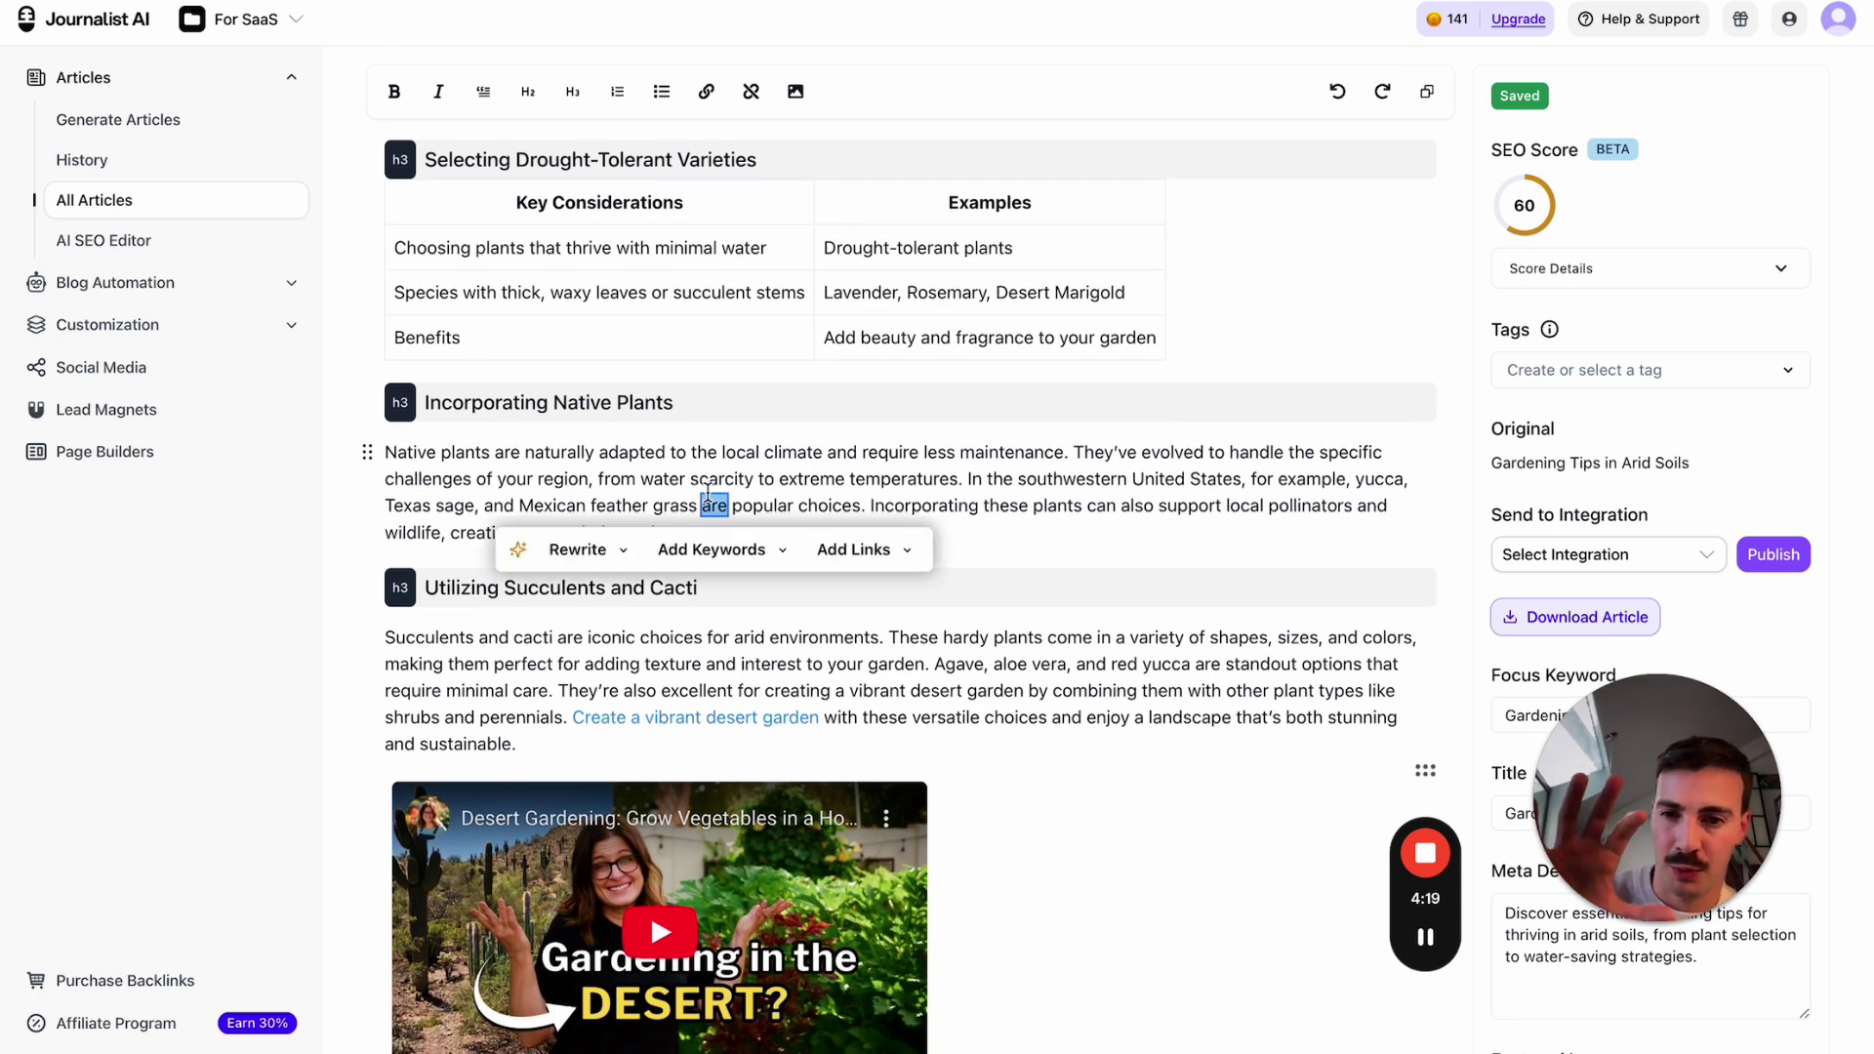
{"action": "triple_click", "coordinate": [709, 493]}
{"action": "left_click", "coordinate": [566, 576]}
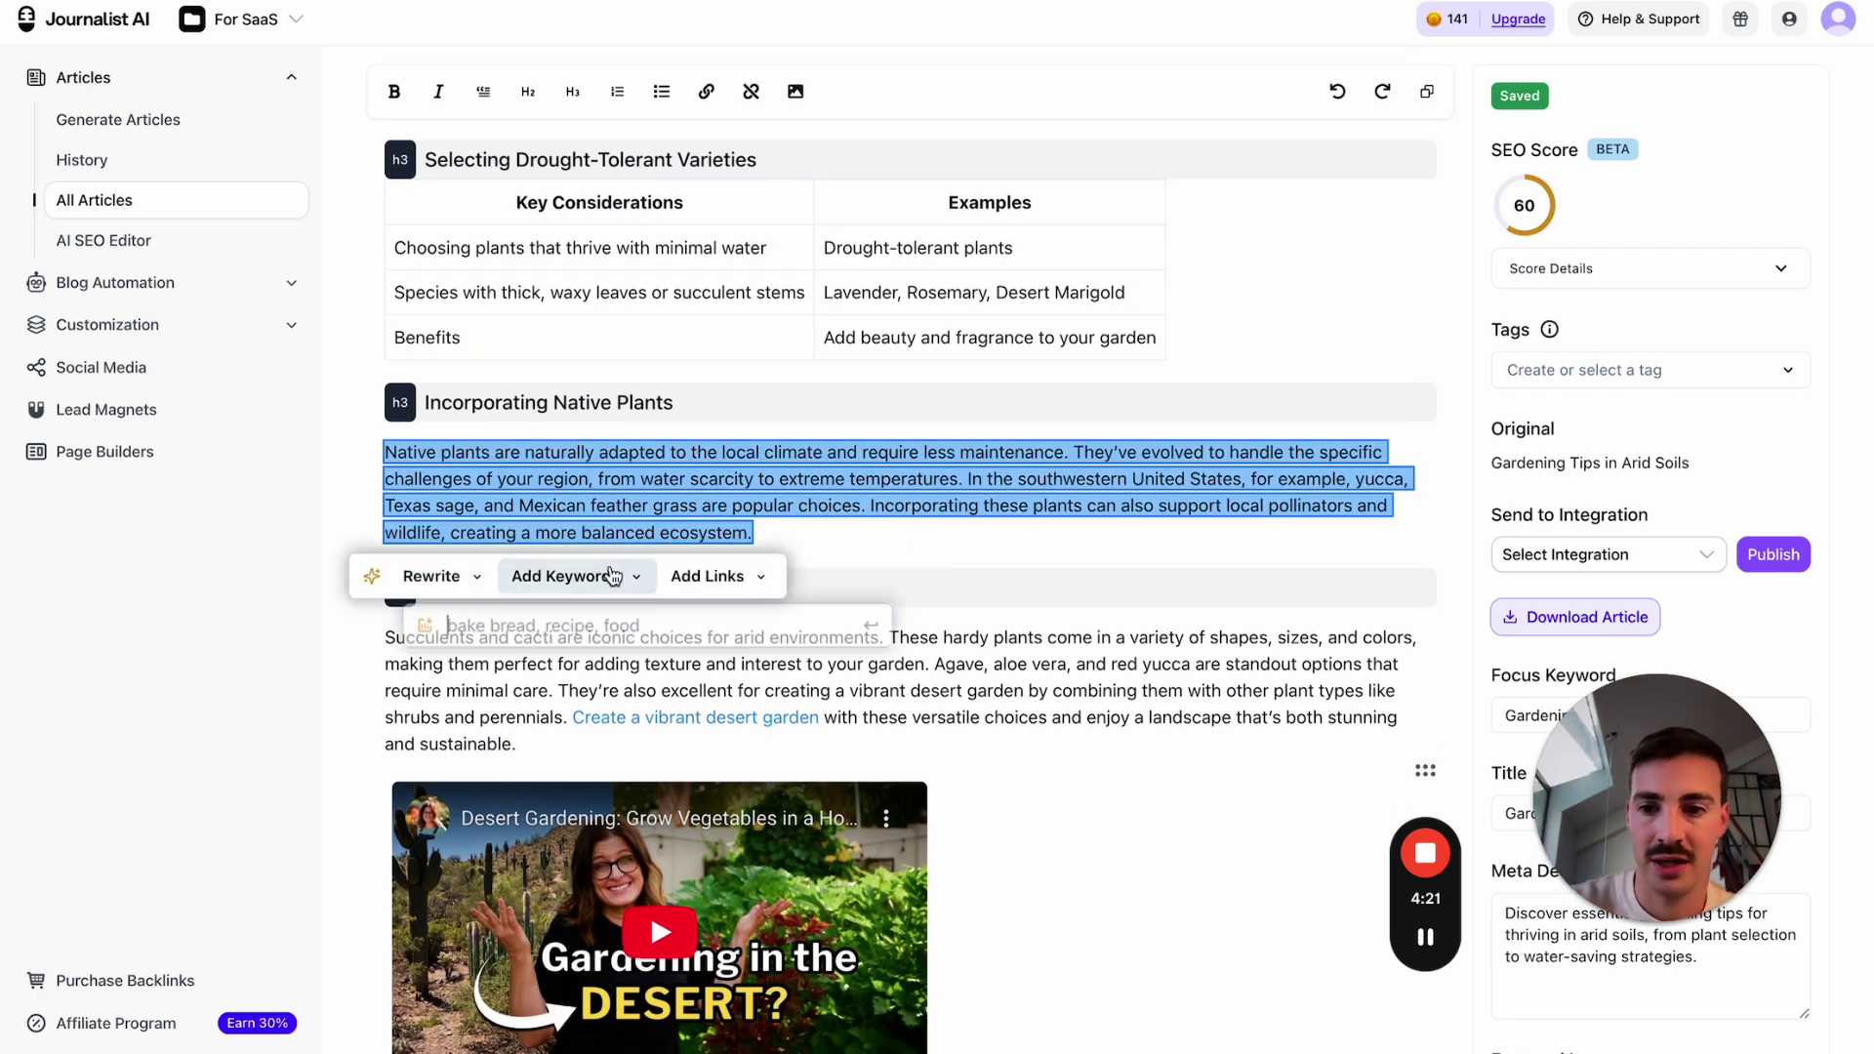
{"action": "type", "text": "gardening for beginners, {prodiuct{"}
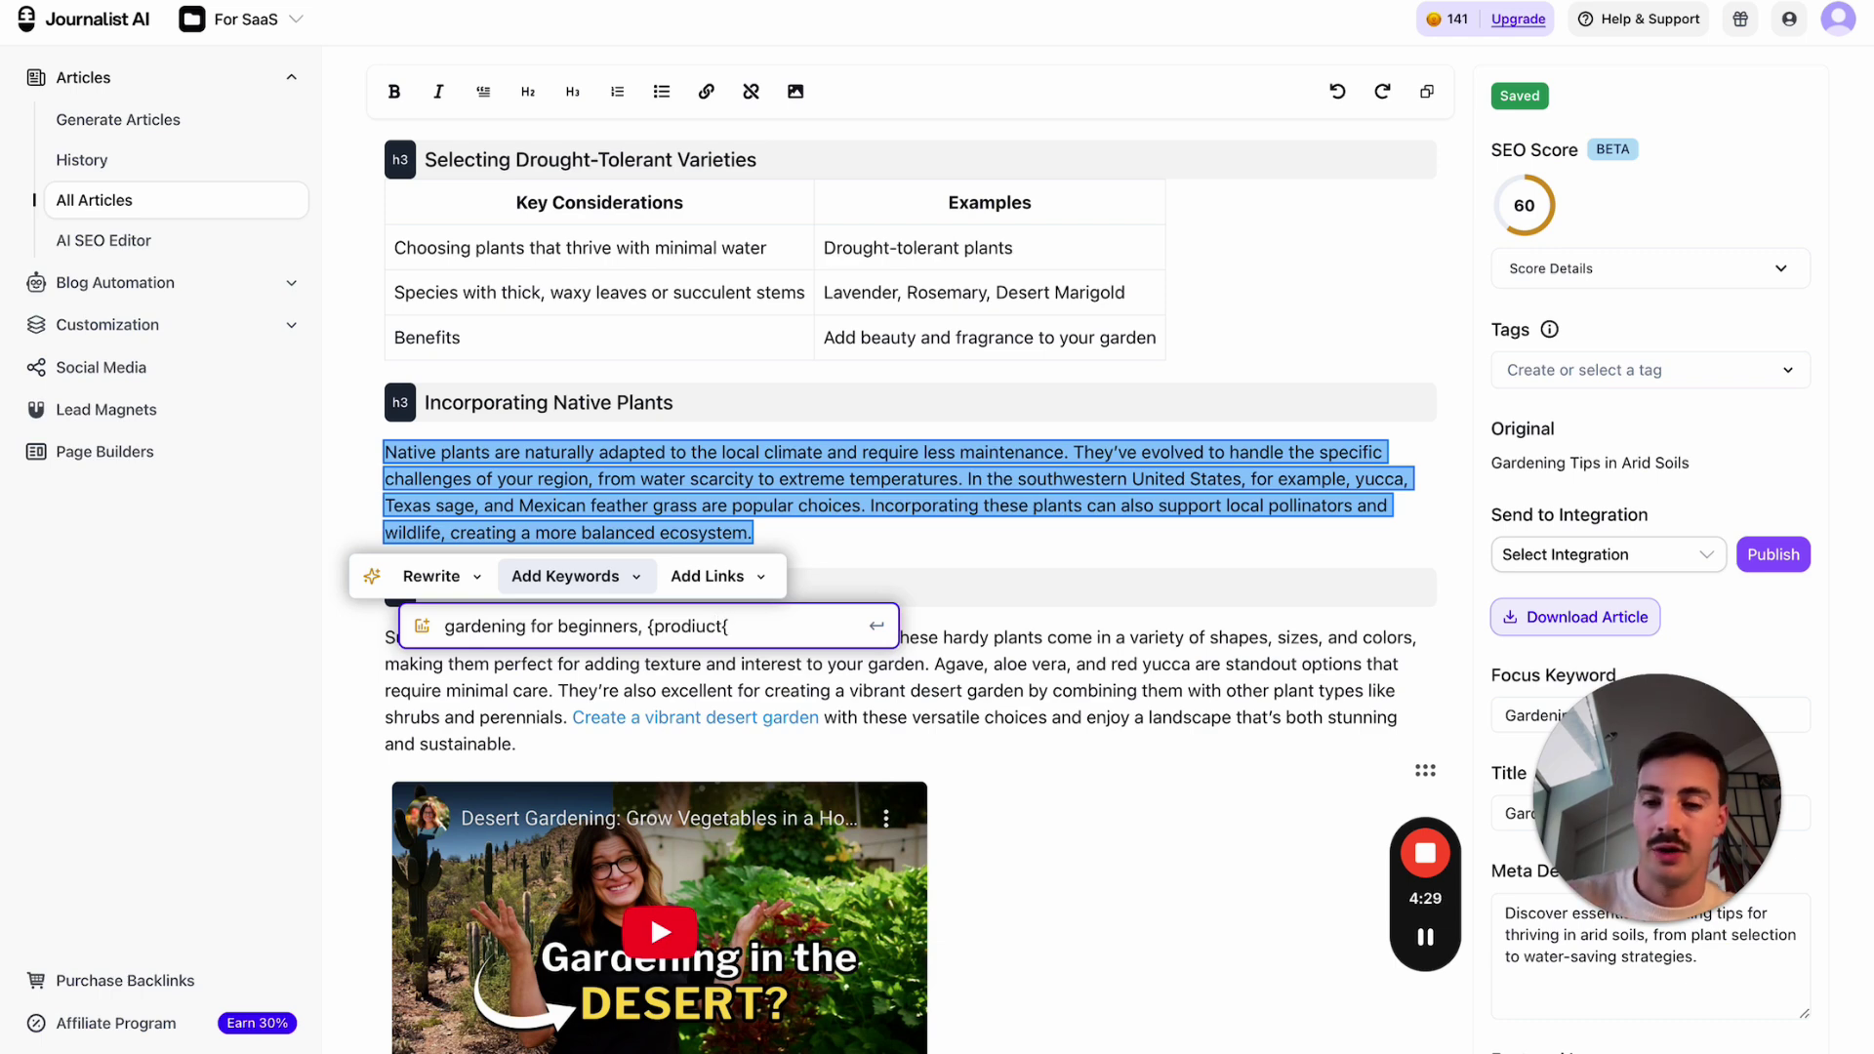
{"action": "key", "text": "ctrl+a"}
{"action": "key", "text": "BackSpace"}
{"action": "left_click", "coordinate": [922, 564]}
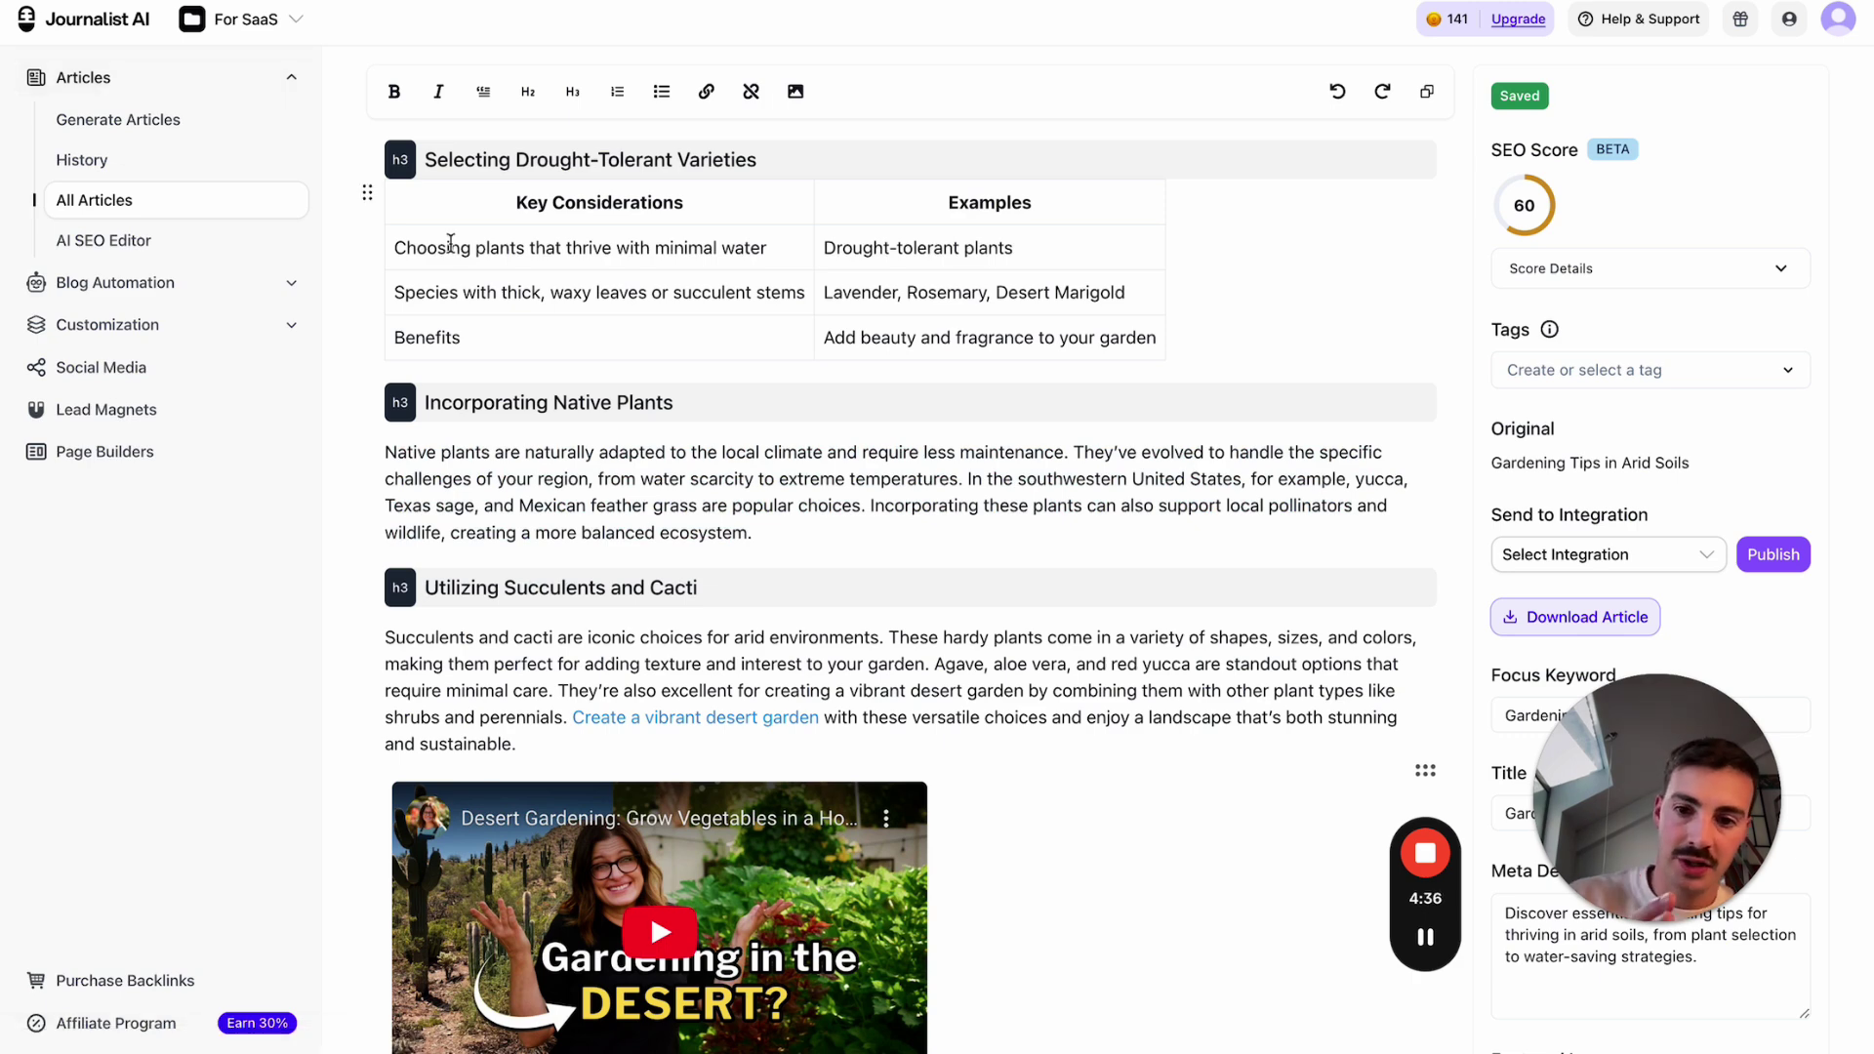
- Go to the Integrations page and start a new Wix integration
{"action": "scroll", "coordinate": [727, 346], "scroll_direction": "down", "scroll_amount": 1}
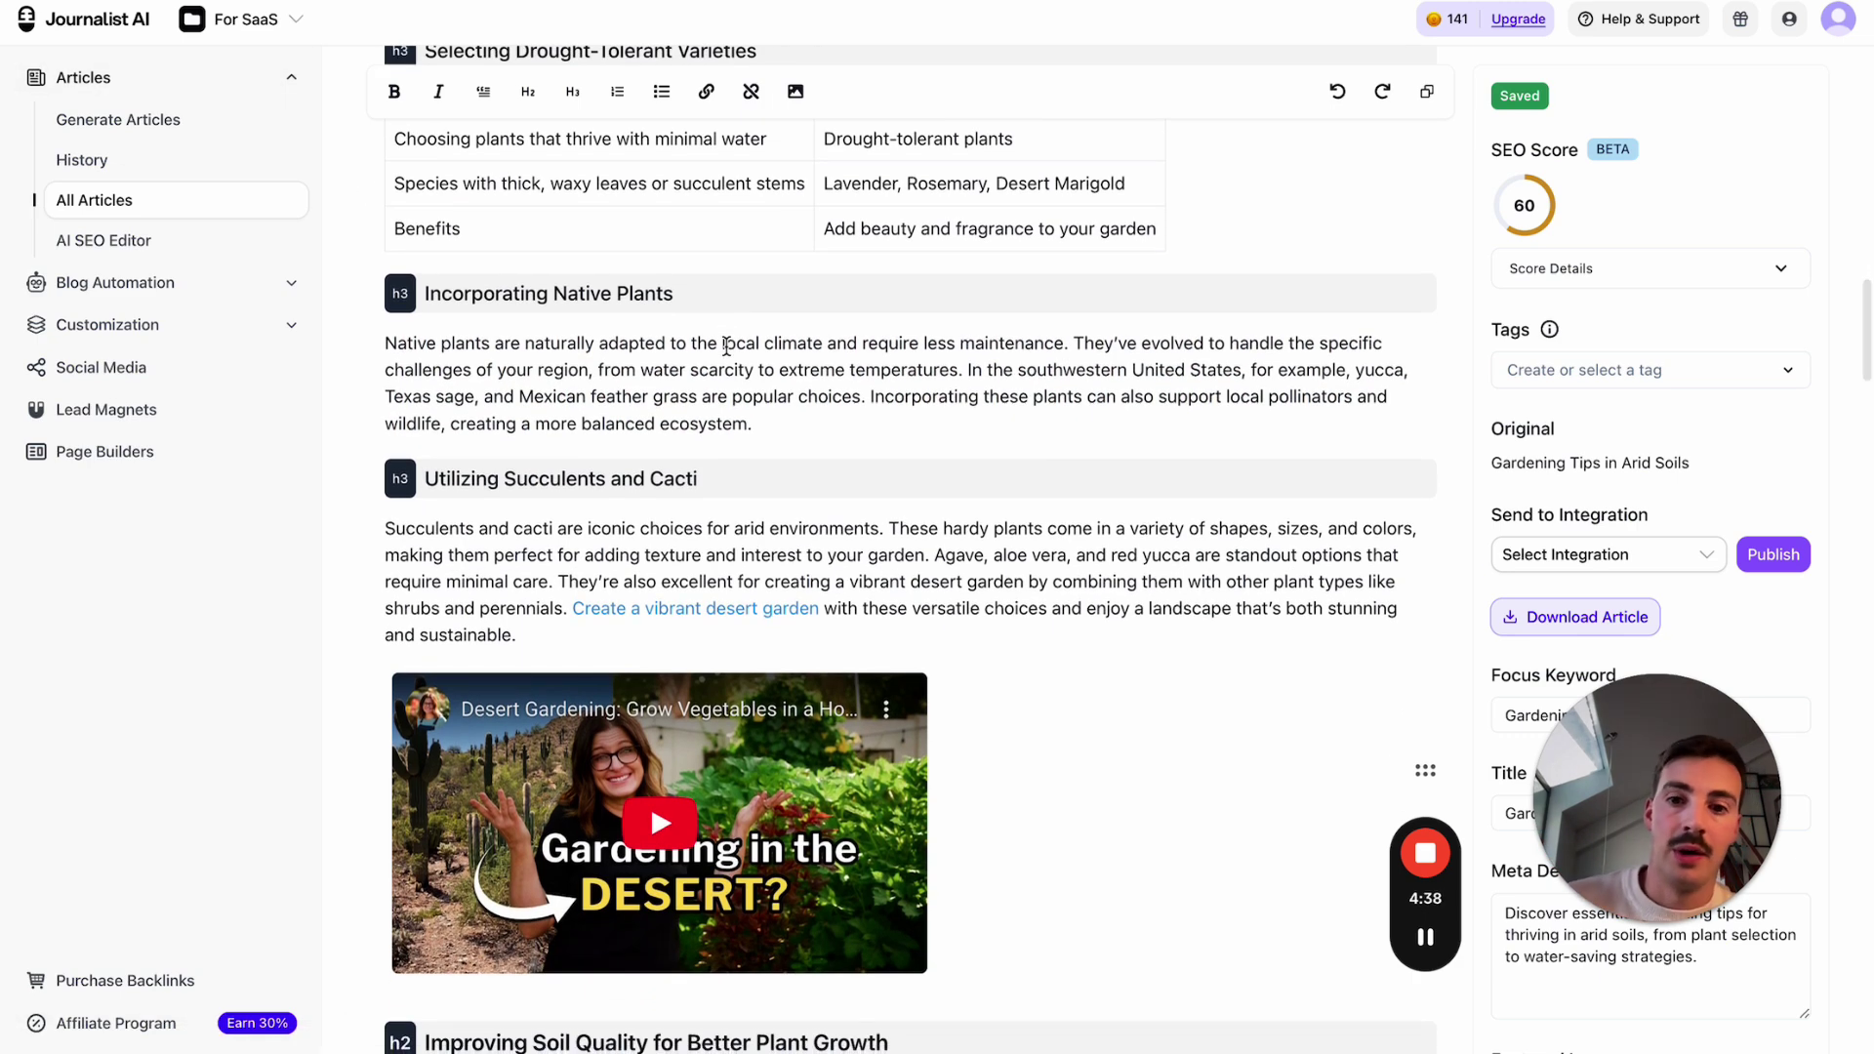
{"action": "left_click", "coordinate": [227, 295]}
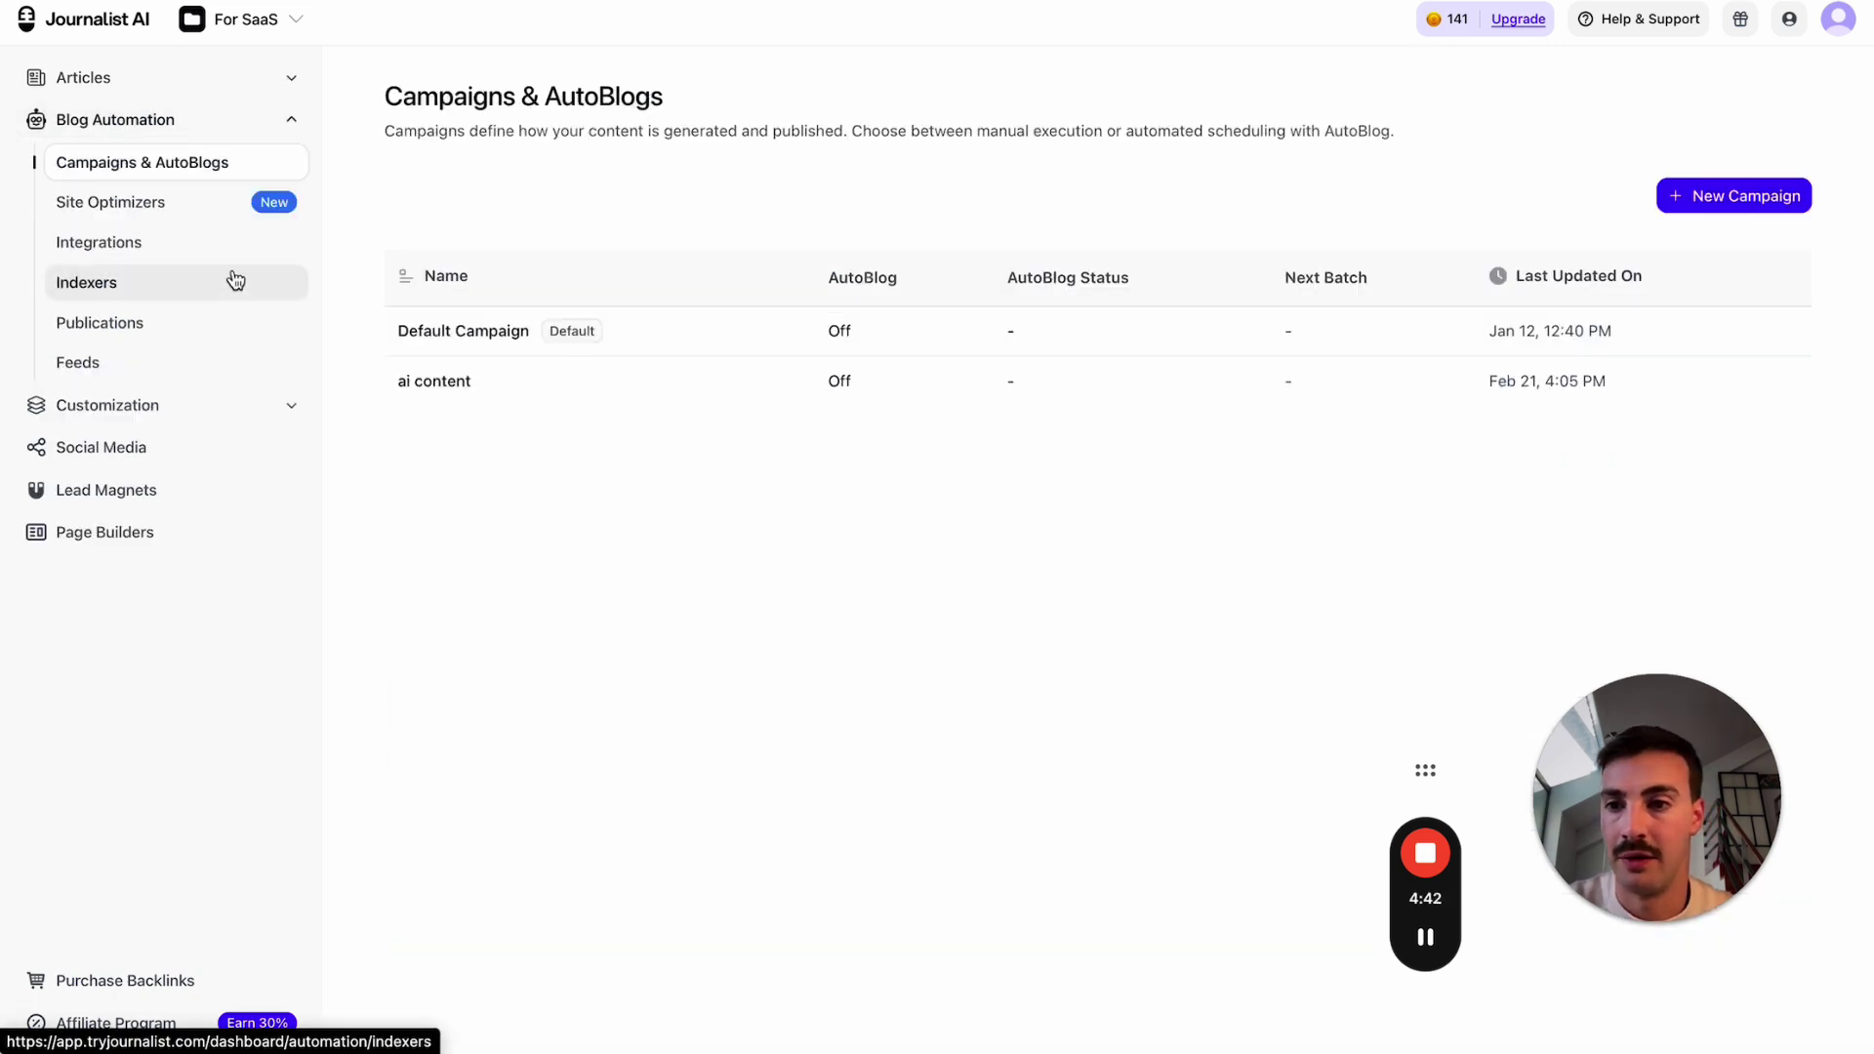
{"action": "left_click", "coordinate": [191, 243]}
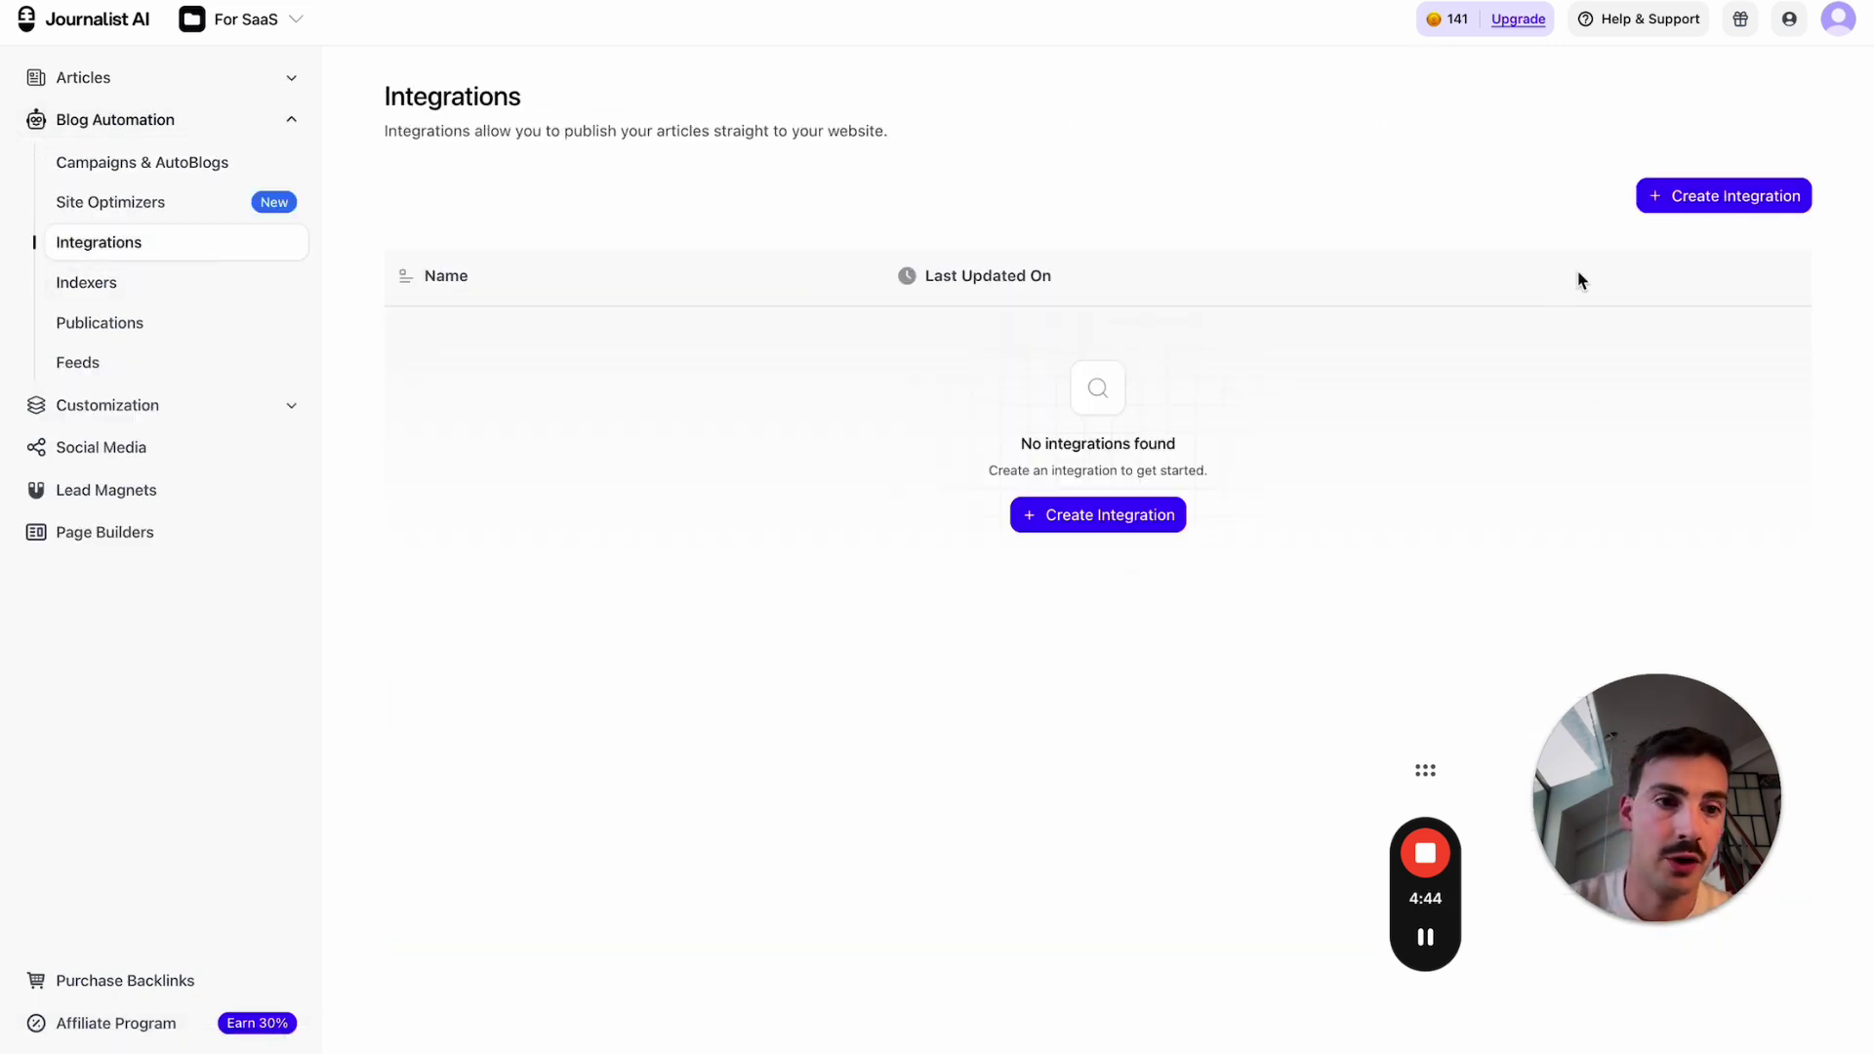
{"action": "left_click", "coordinate": [1081, 514]}
{"action": "left_click", "coordinate": [1100, 506]}
- Watch the Wix integration tutorial, then close the Wix form without saving
{"action": "scroll", "coordinate": [890, 519], "scroll_direction": "down", "scroll_amount": 2}
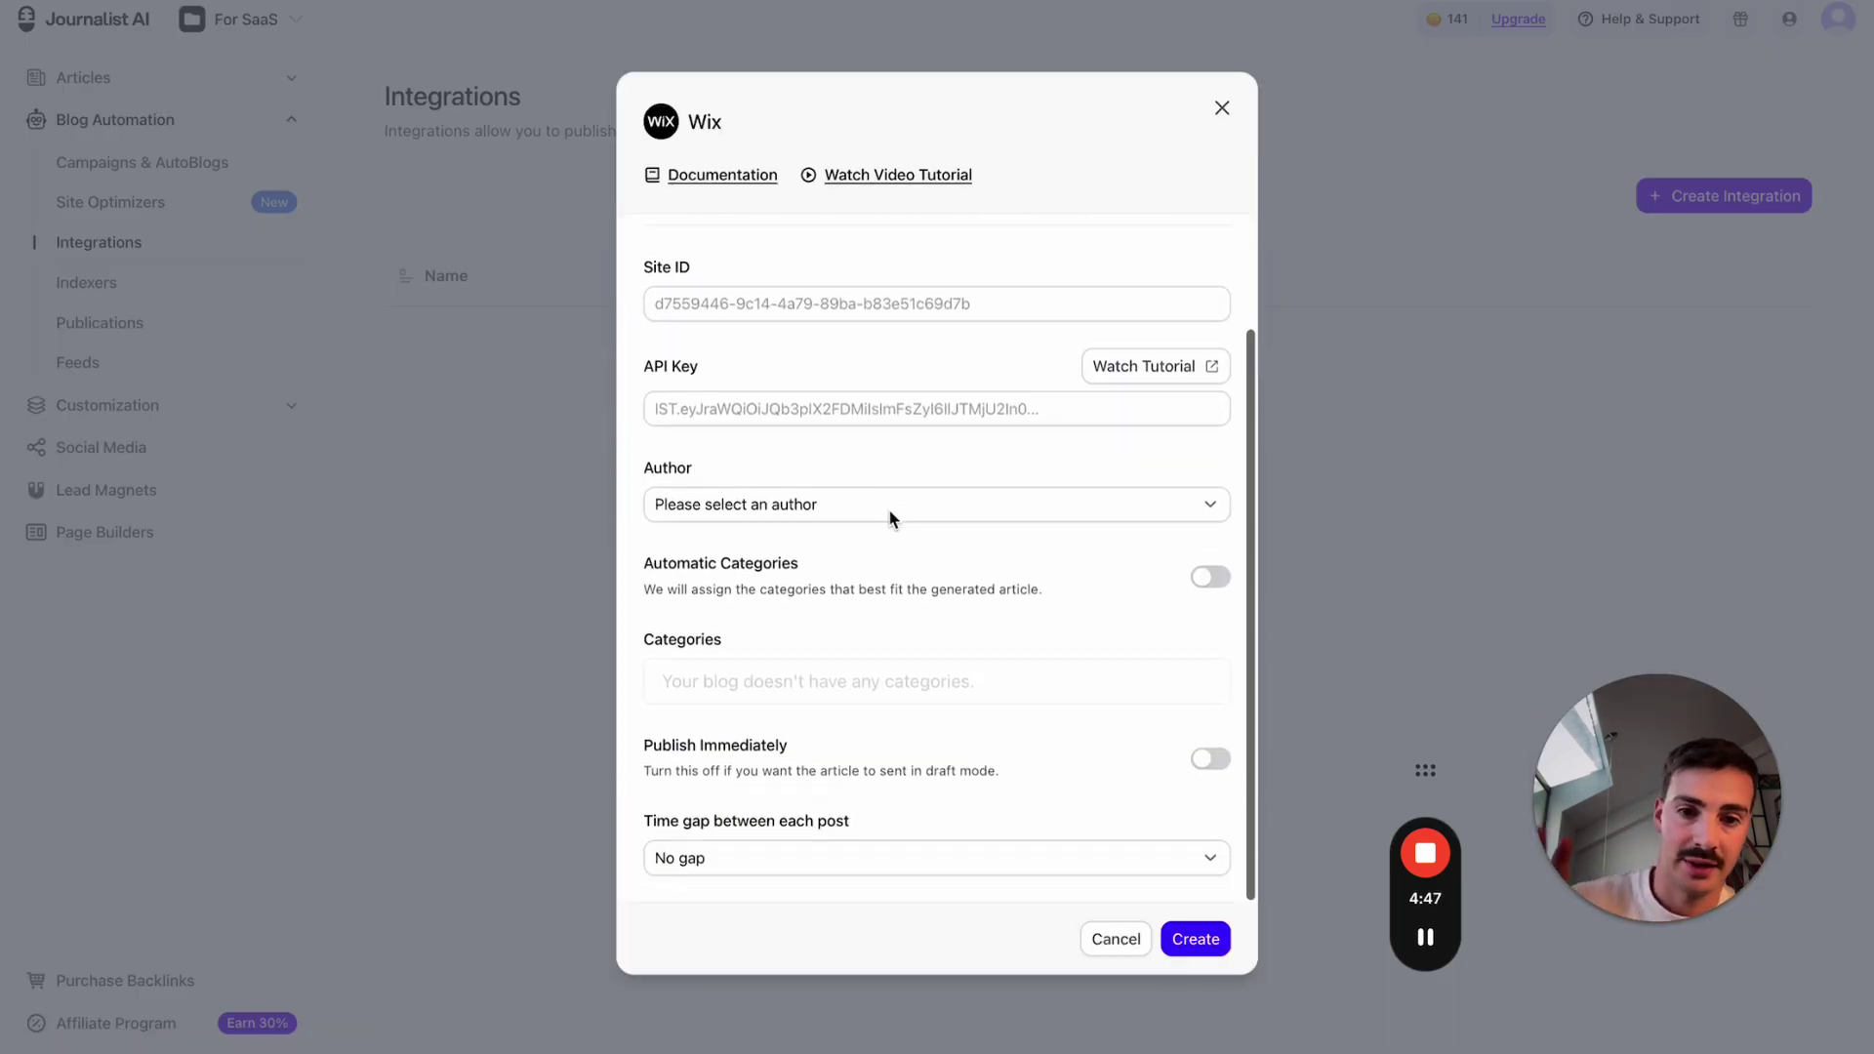
{"action": "left_click", "coordinate": [1128, 365]}
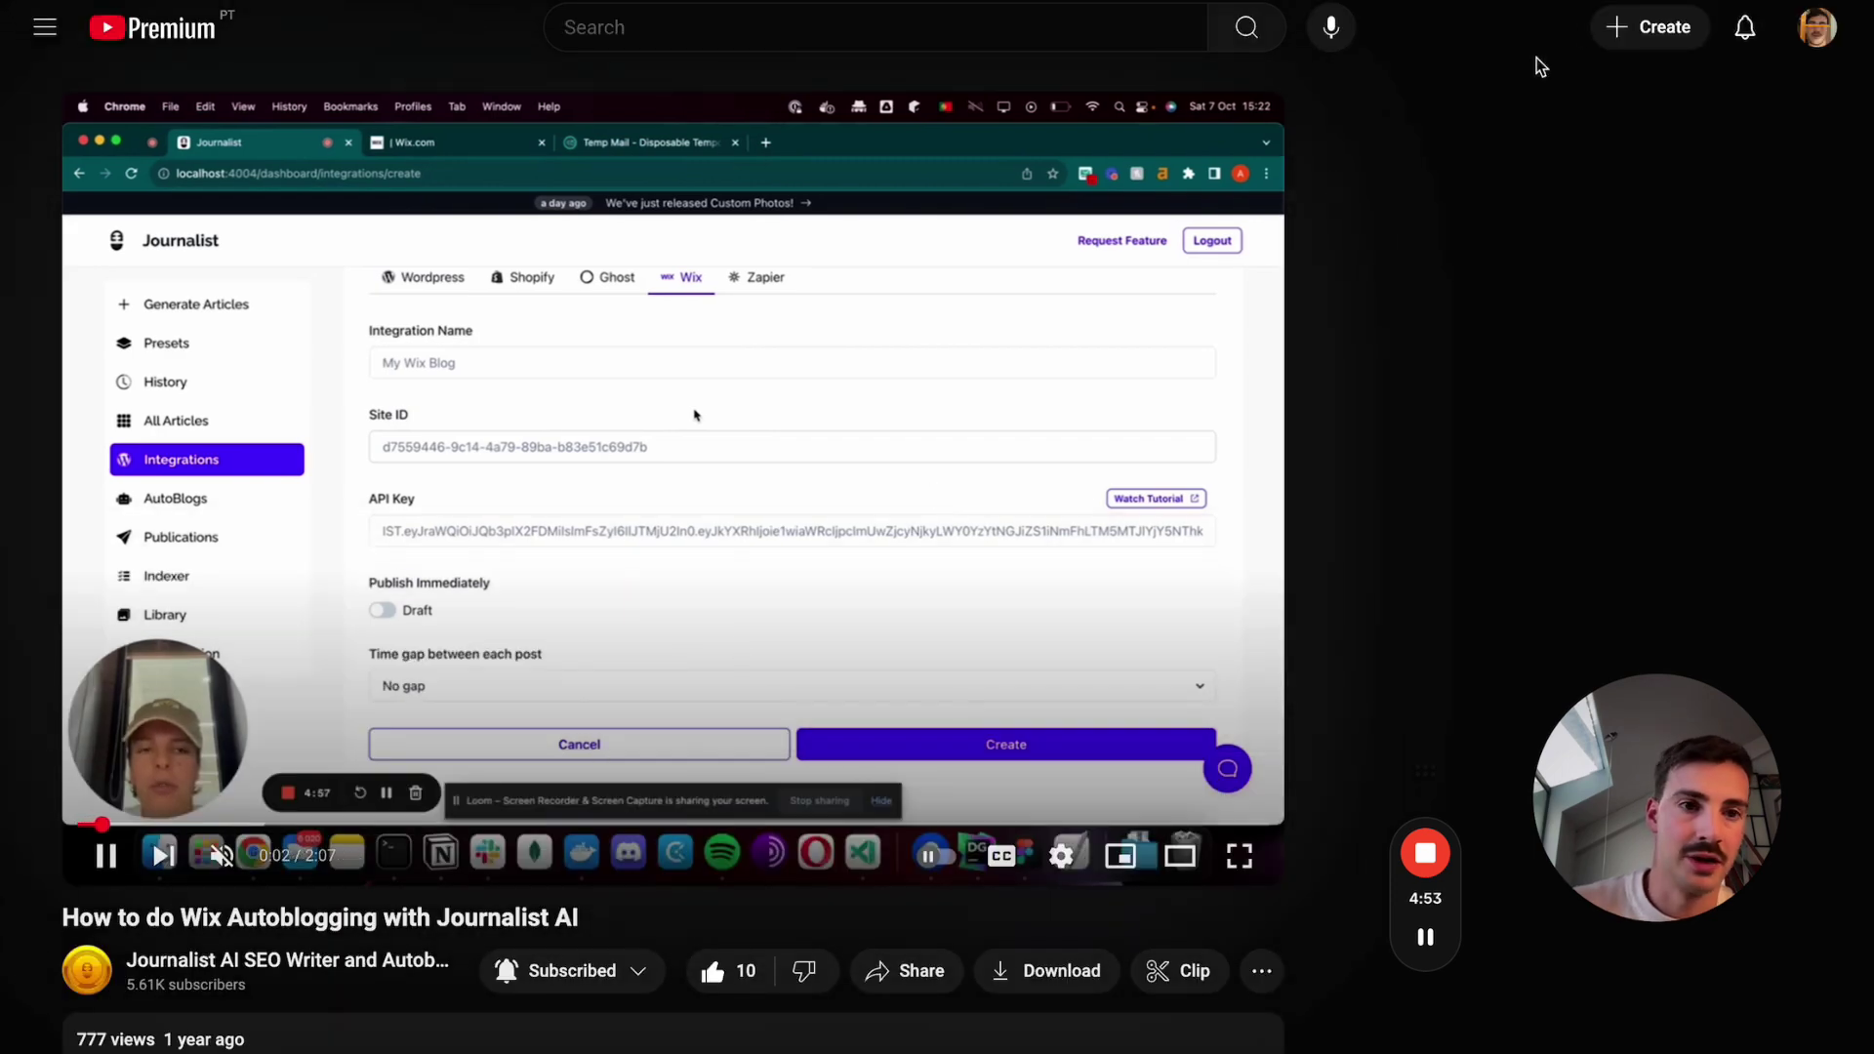
{"action": "key", "text": "ctrl+Tab"}
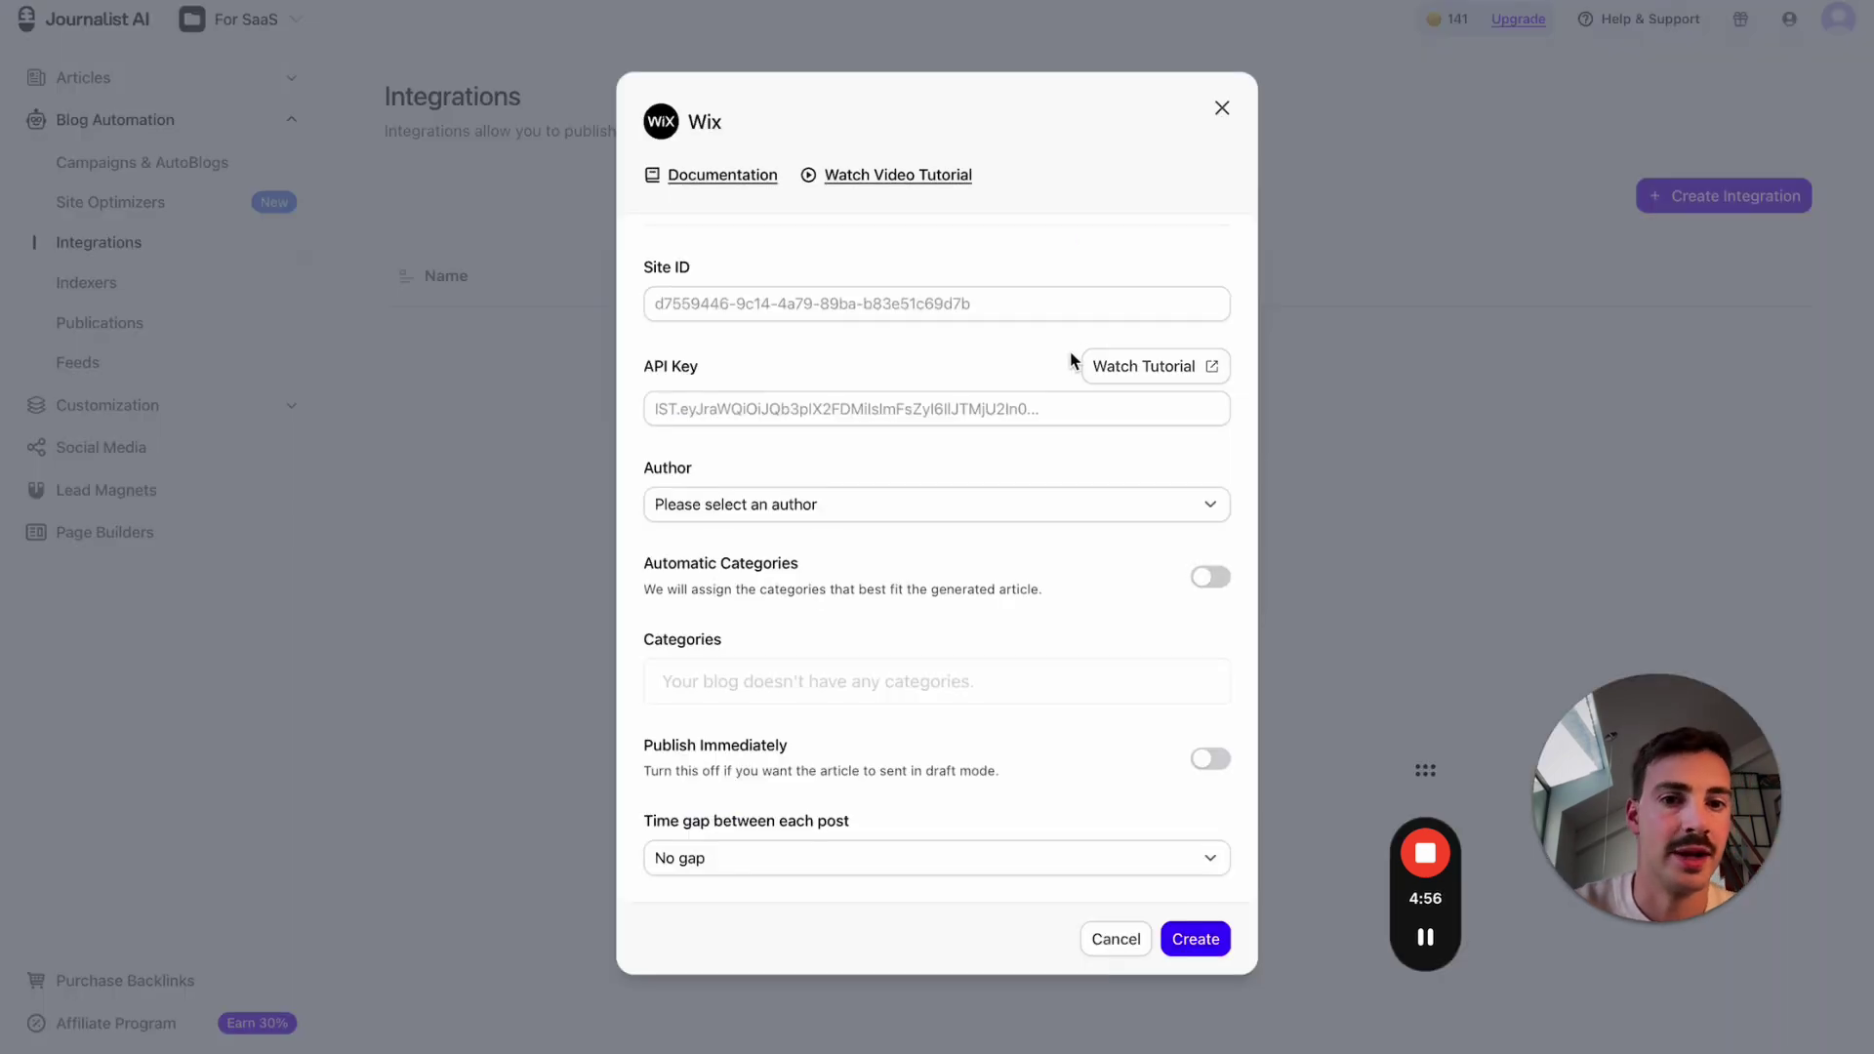
{"action": "scroll", "coordinate": [1071, 361], "scroll_direction": "up", "scroll_amount": 3}
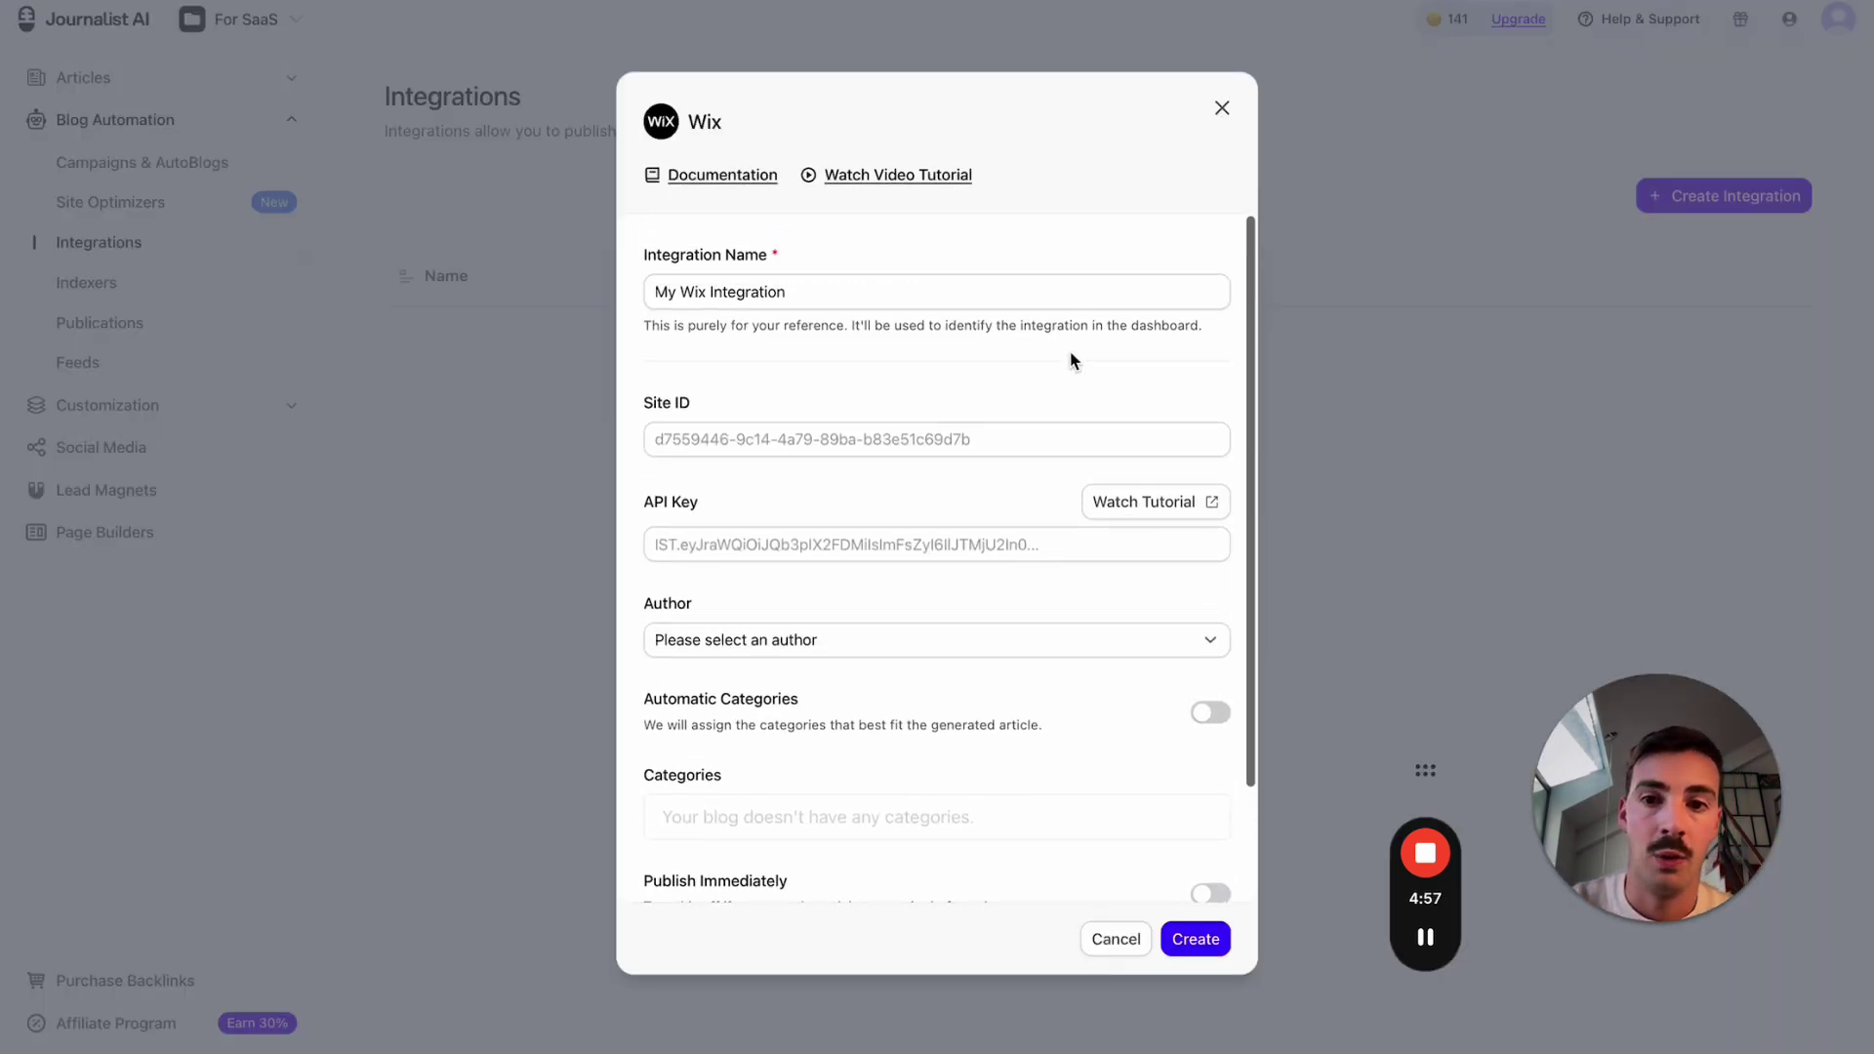
{"action": "left_click", "coordinate": [1223, 109]}
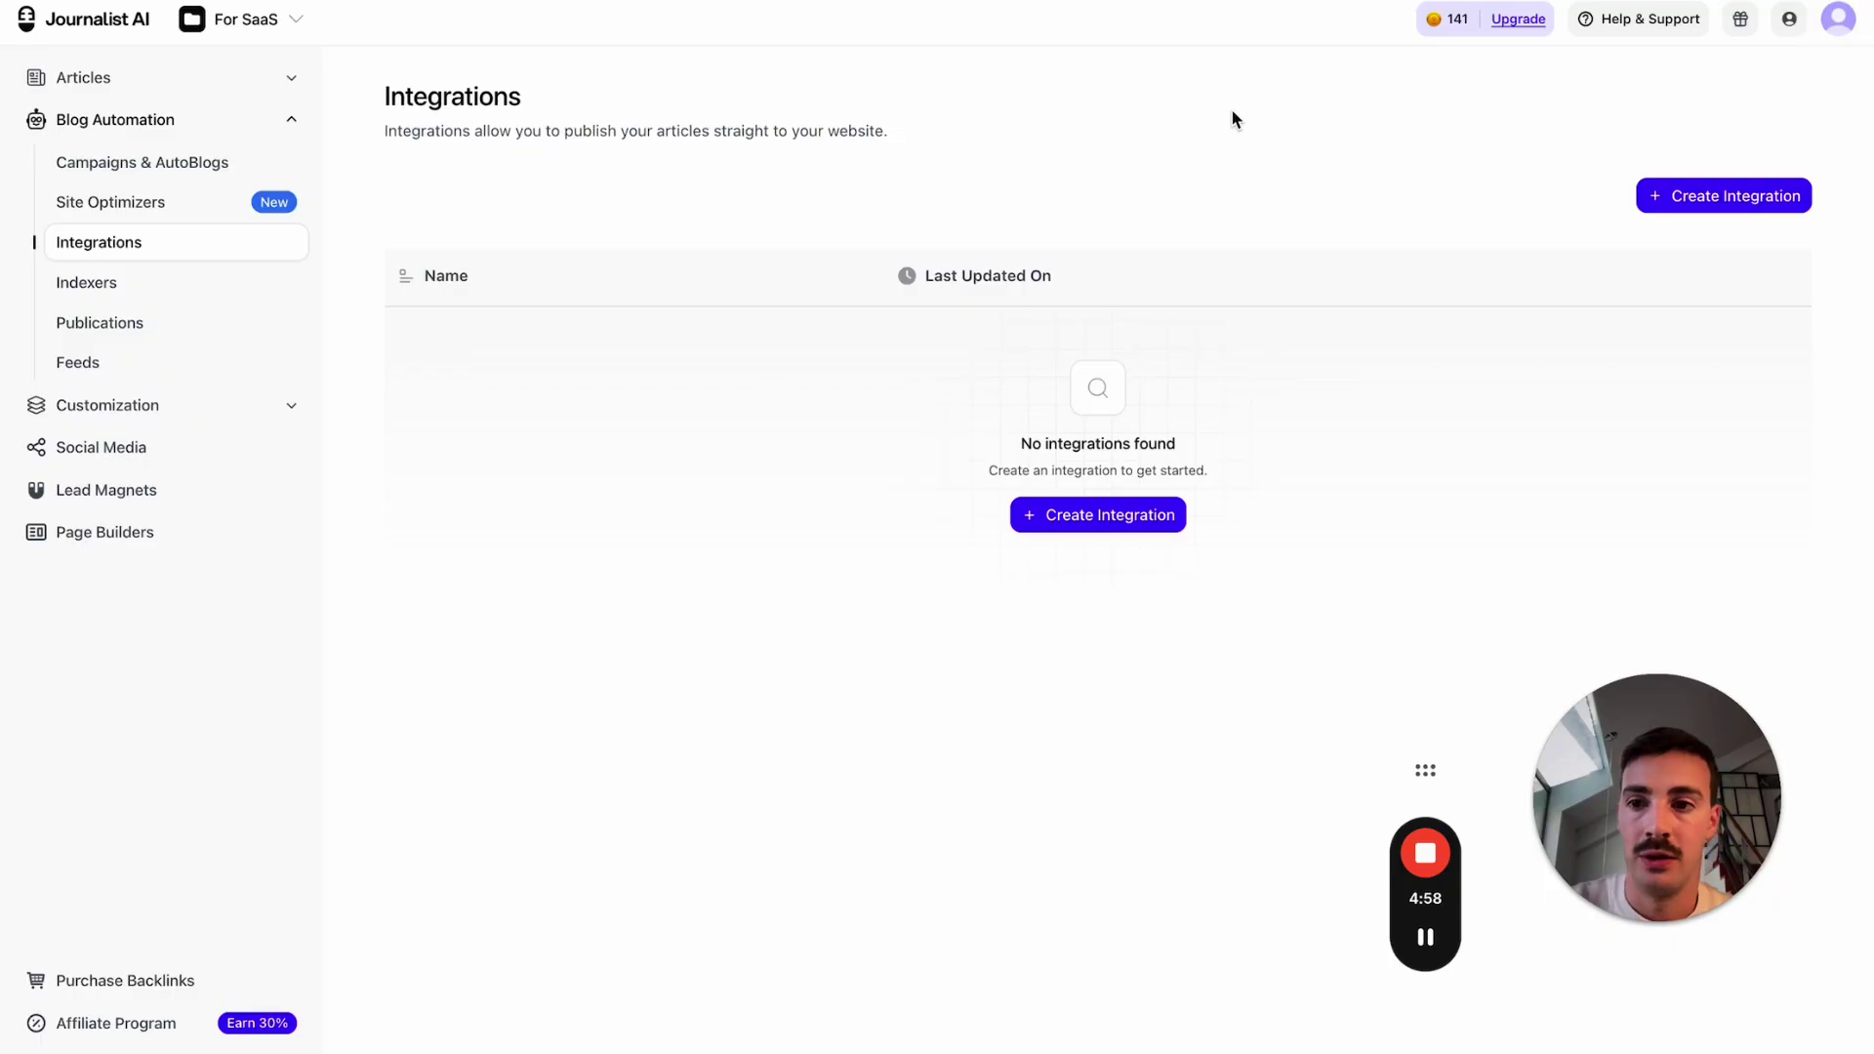
- Go to Publications > Feeds and bring up the Create Feed dialog
{"action": "left_click", "coordinate": [178, 332]}
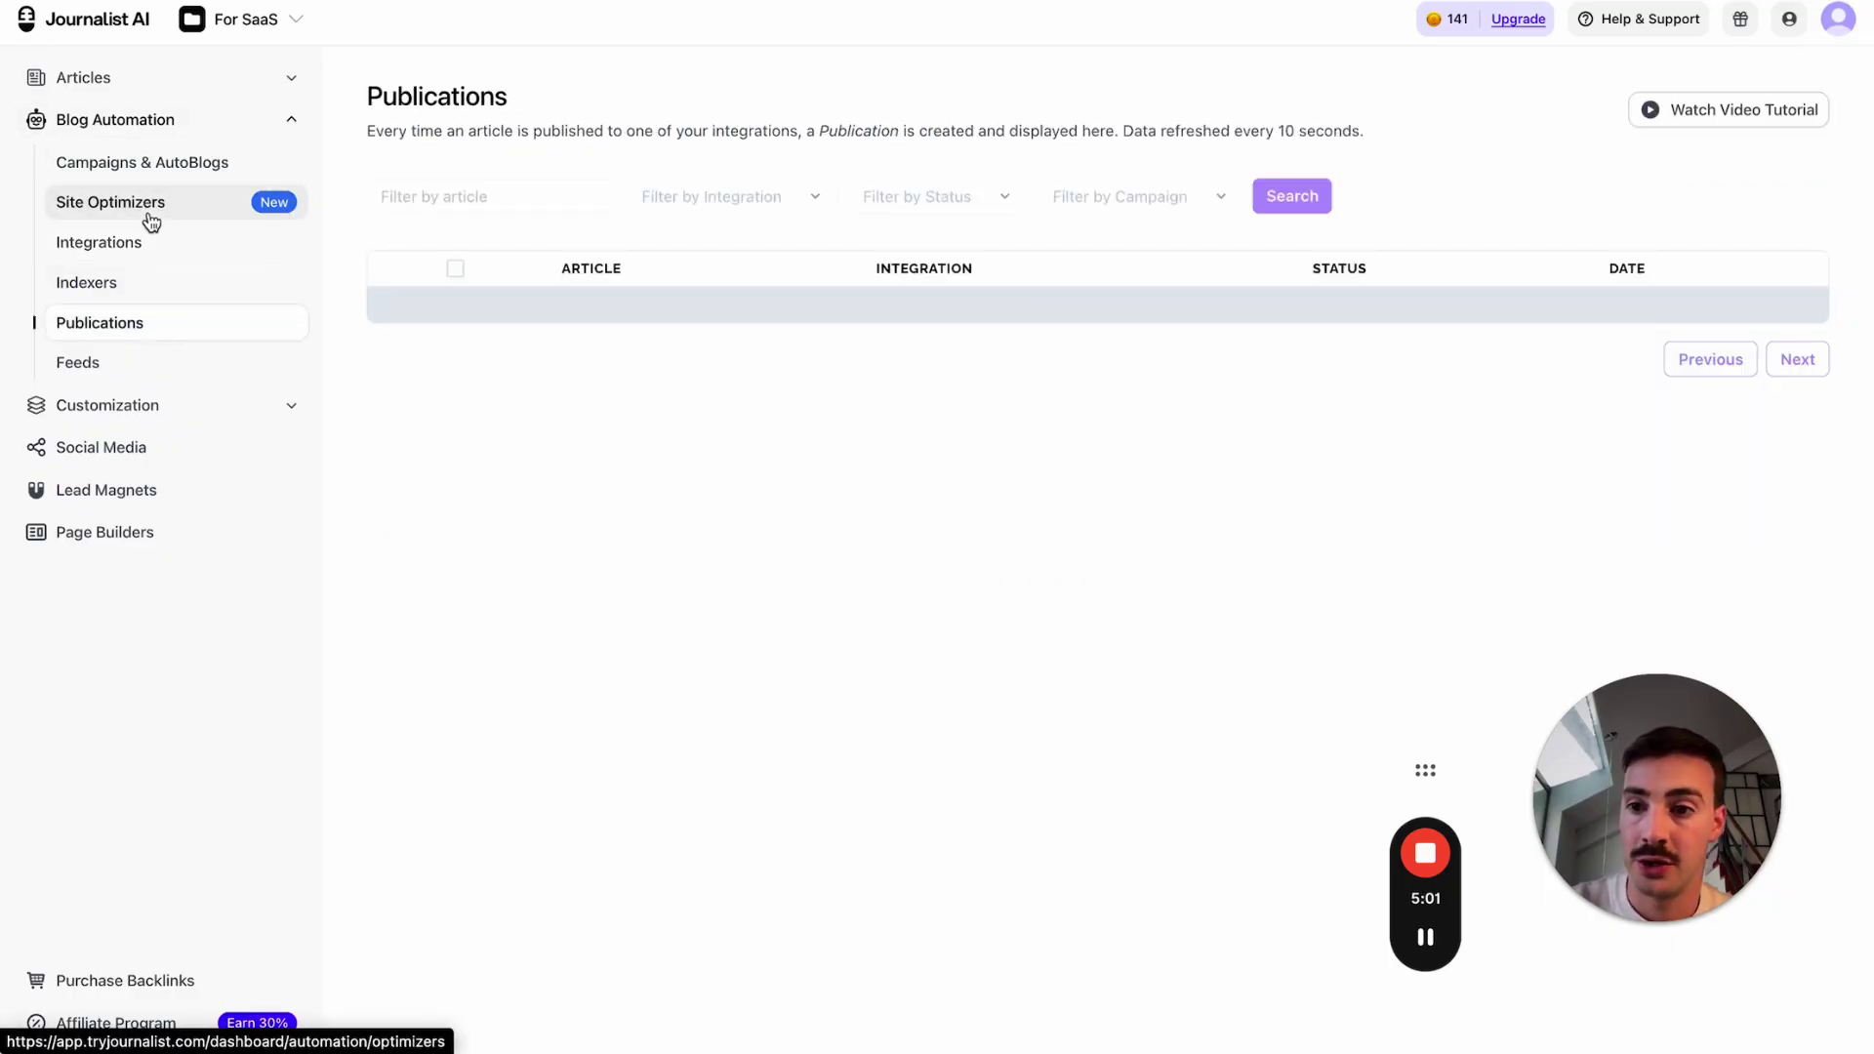
{"action": "left_click", "coordinate": [127, 374]}
{"action": "left_click", "coordinate": [1745, 197]}
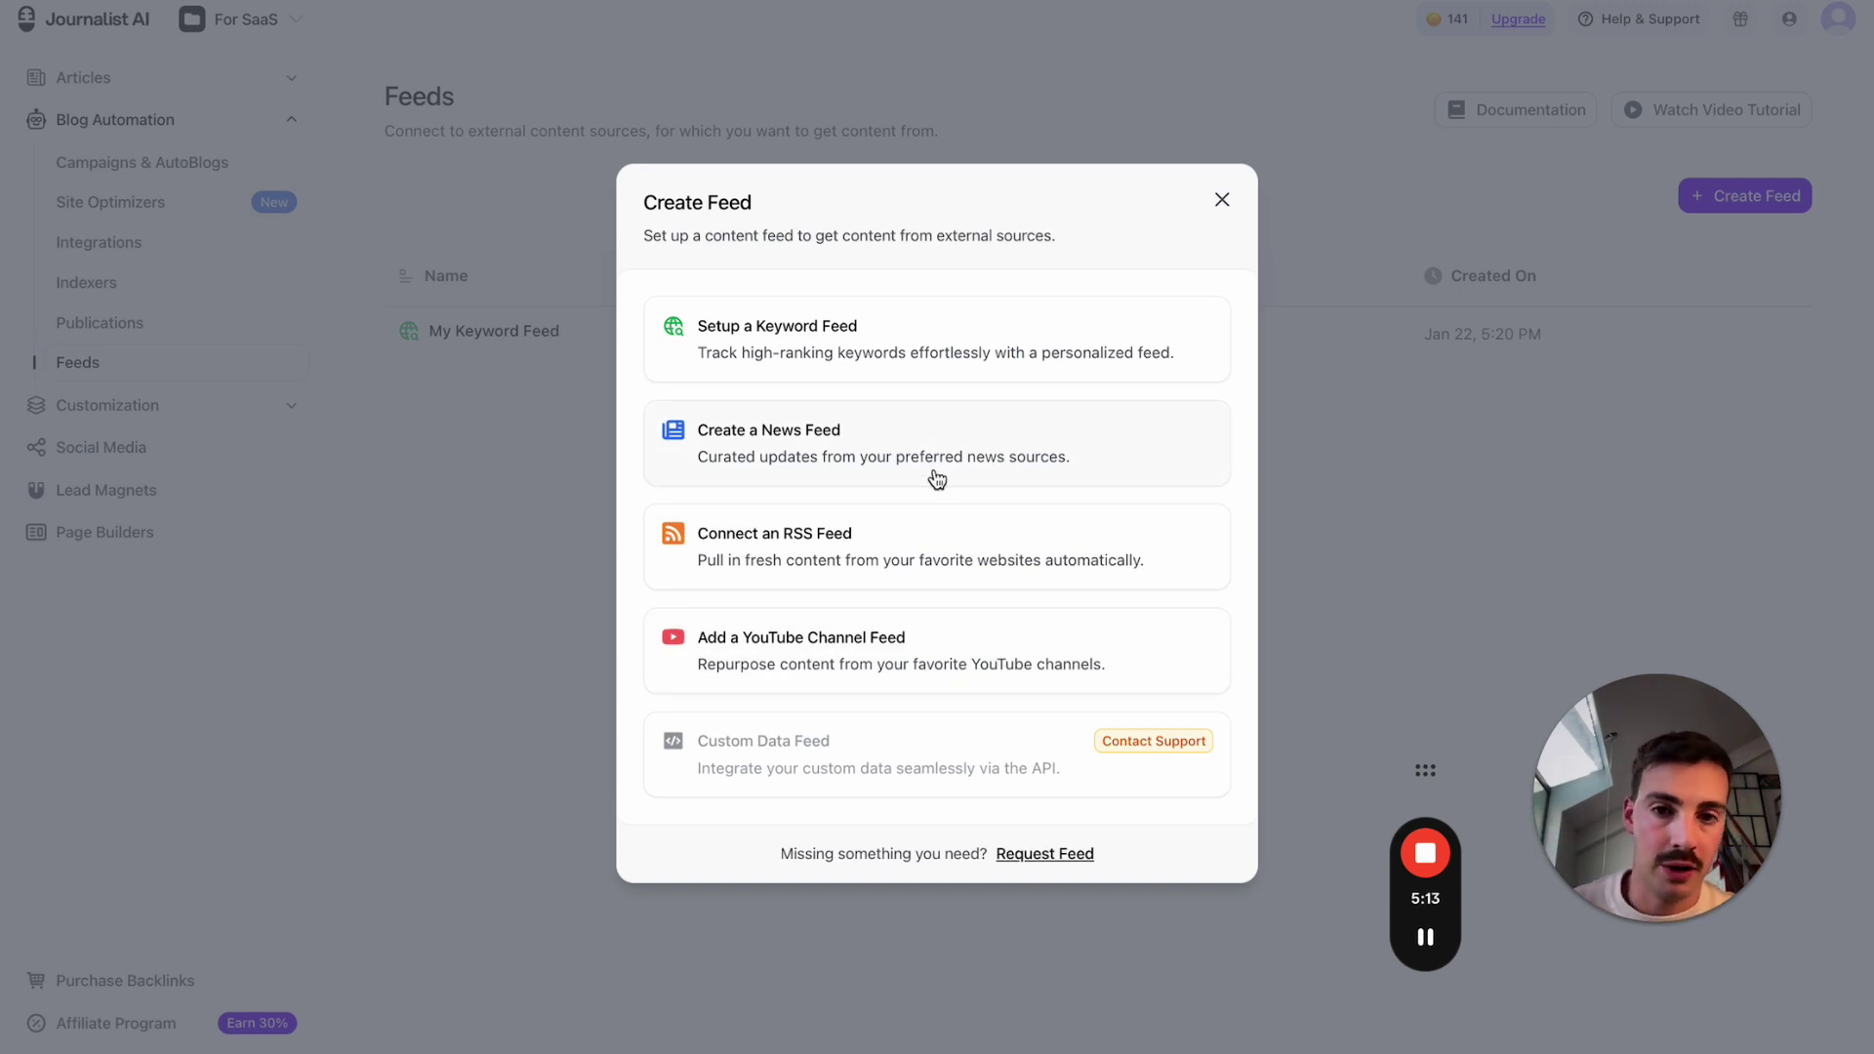
{"action": "key", "text": "alt+shift+d"}
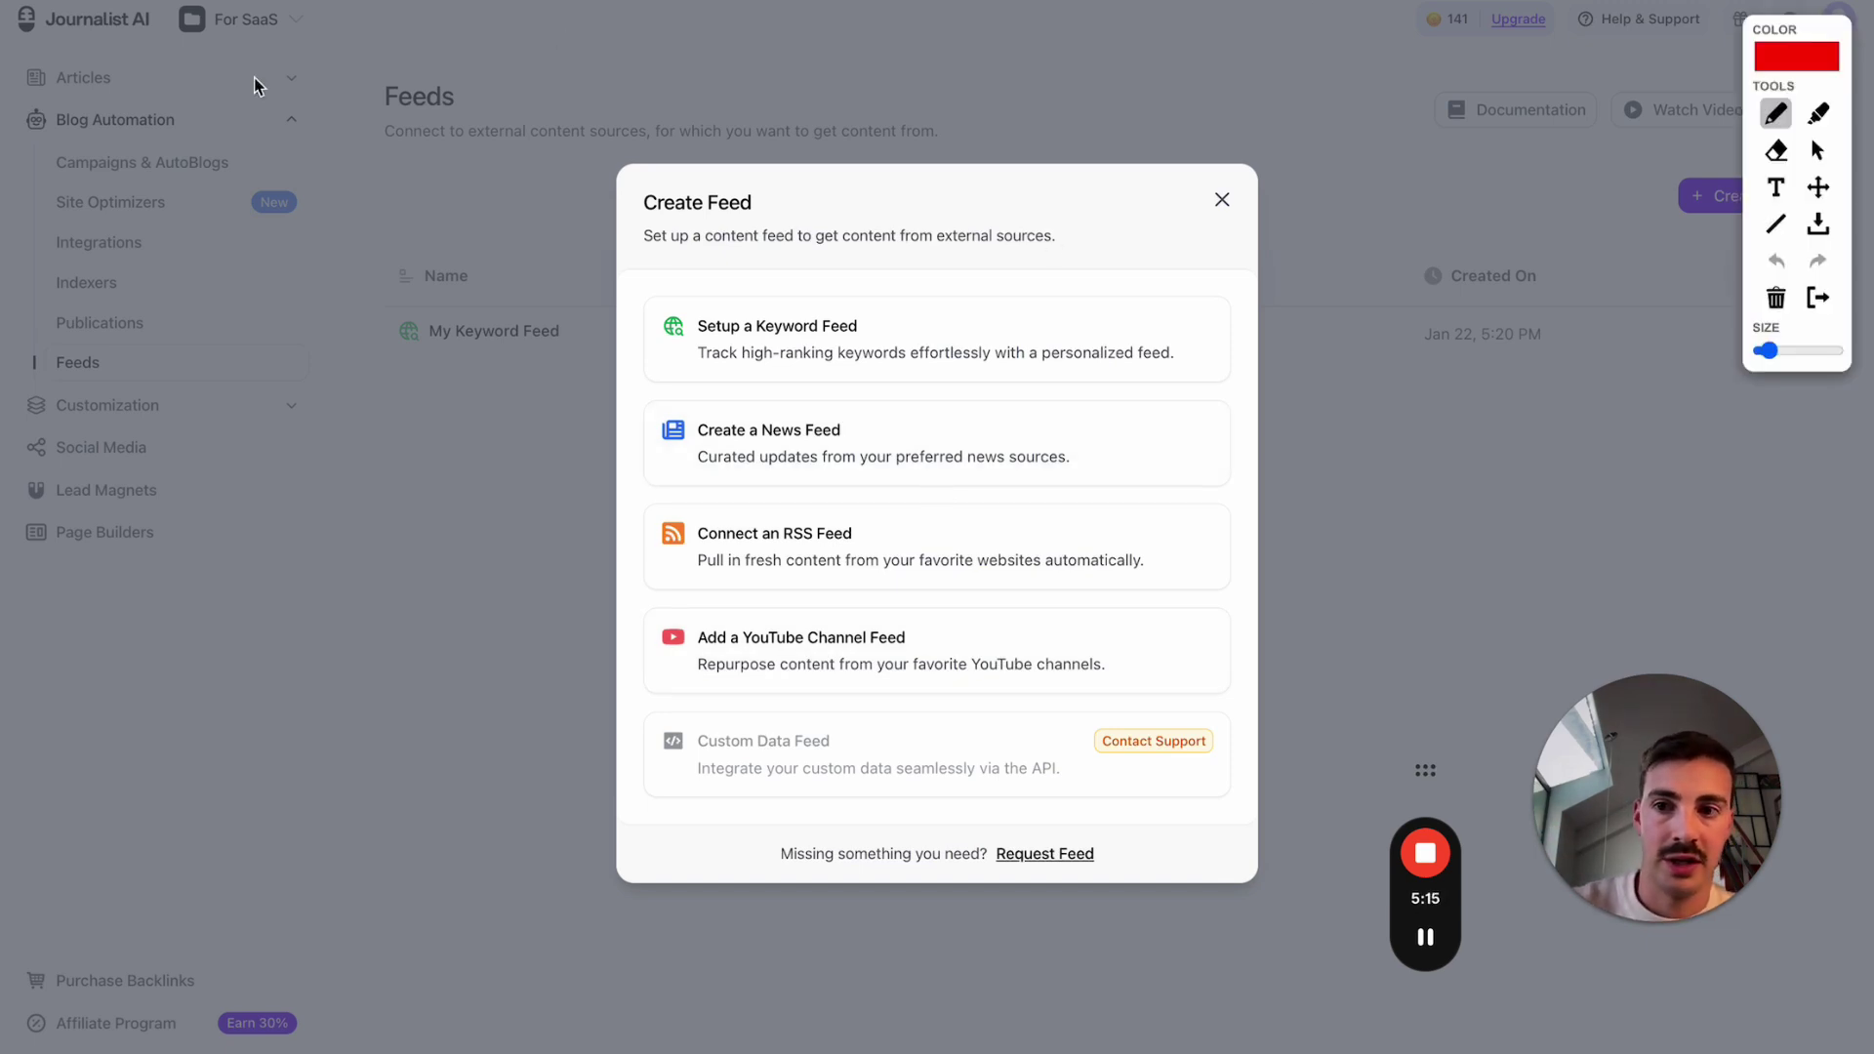
{"action": "key", "text": "Escape"}
{"action": "mouse_move", "coordinate": [66, 42]}
{"action": "left_mouse_down"}
{"action": "mouse_move", "coordinate": [166, 42]}
{"action": "mouse_move", "coordinate": [262, 244]}
{"action": "mouse_move", "coordinate": [749, 268]}
{"action": "left_mouse_up"}
{"action": "mouse_move", "coordinate": [845, 167]}
{"action": "left_mouse_down"}
{"action": "mouse_move", "coordinate": [850, 401]}
{"action": "mouse_move", "coordinate": [1228, 201]}
{"action": "mouse_move", "coordinate": [890, 156]}
{"action": "left_mouse_up"}
{"action": "mouse_move", "coordinate": [949, 60]}
{"action": "left_mouse_down"}
{"action": "mouse_move", "coordinate": [967, 109]}
{"action": "mouse_move", "coordinate": [1042, 80]}
{"action": "left_mouse_up"}
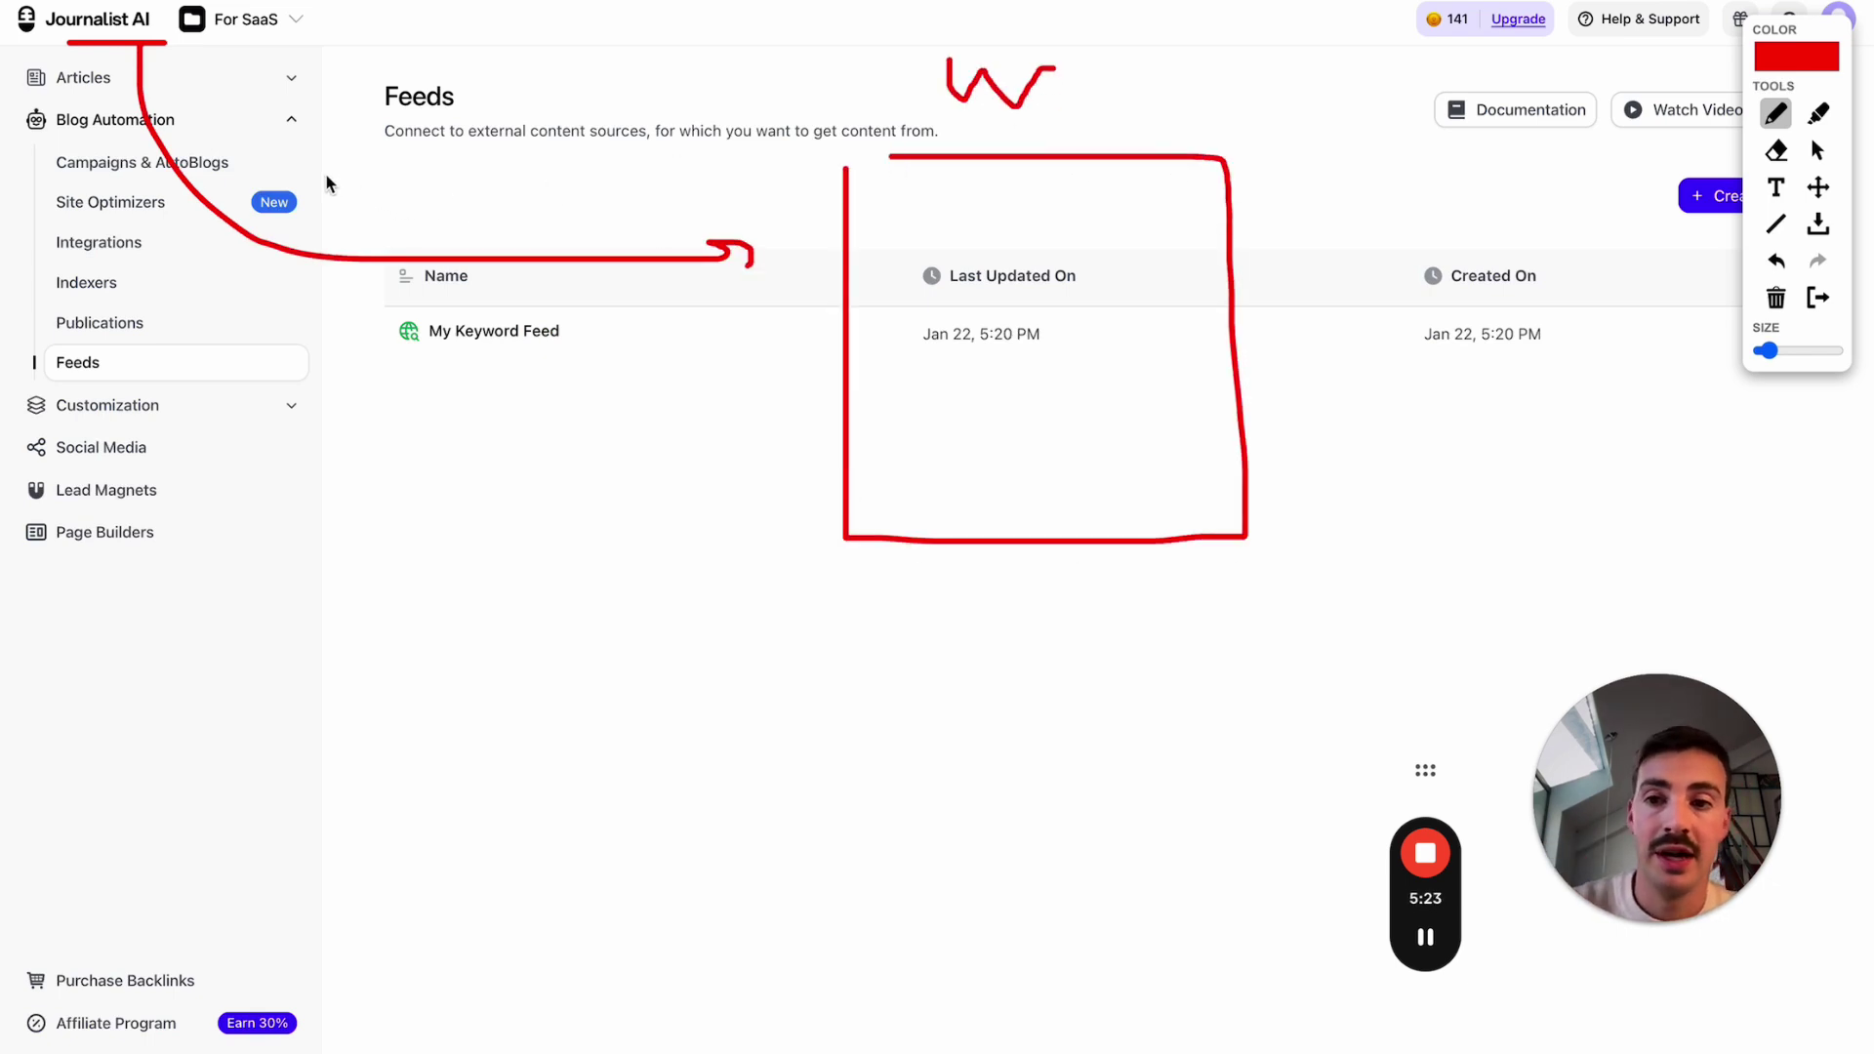
{"action": "mouse_move", "coordinate": [319, 175]}
{"action": "left_mouse_down"}
{"action": "mouse_move", "coordinate": [329, 224]}
{"action": "mouse_move", "coordinate": [381, 252]}
{"action": "mouse_move", "coordinate": [358, 218]}
{"action": "left_mouse_up"}
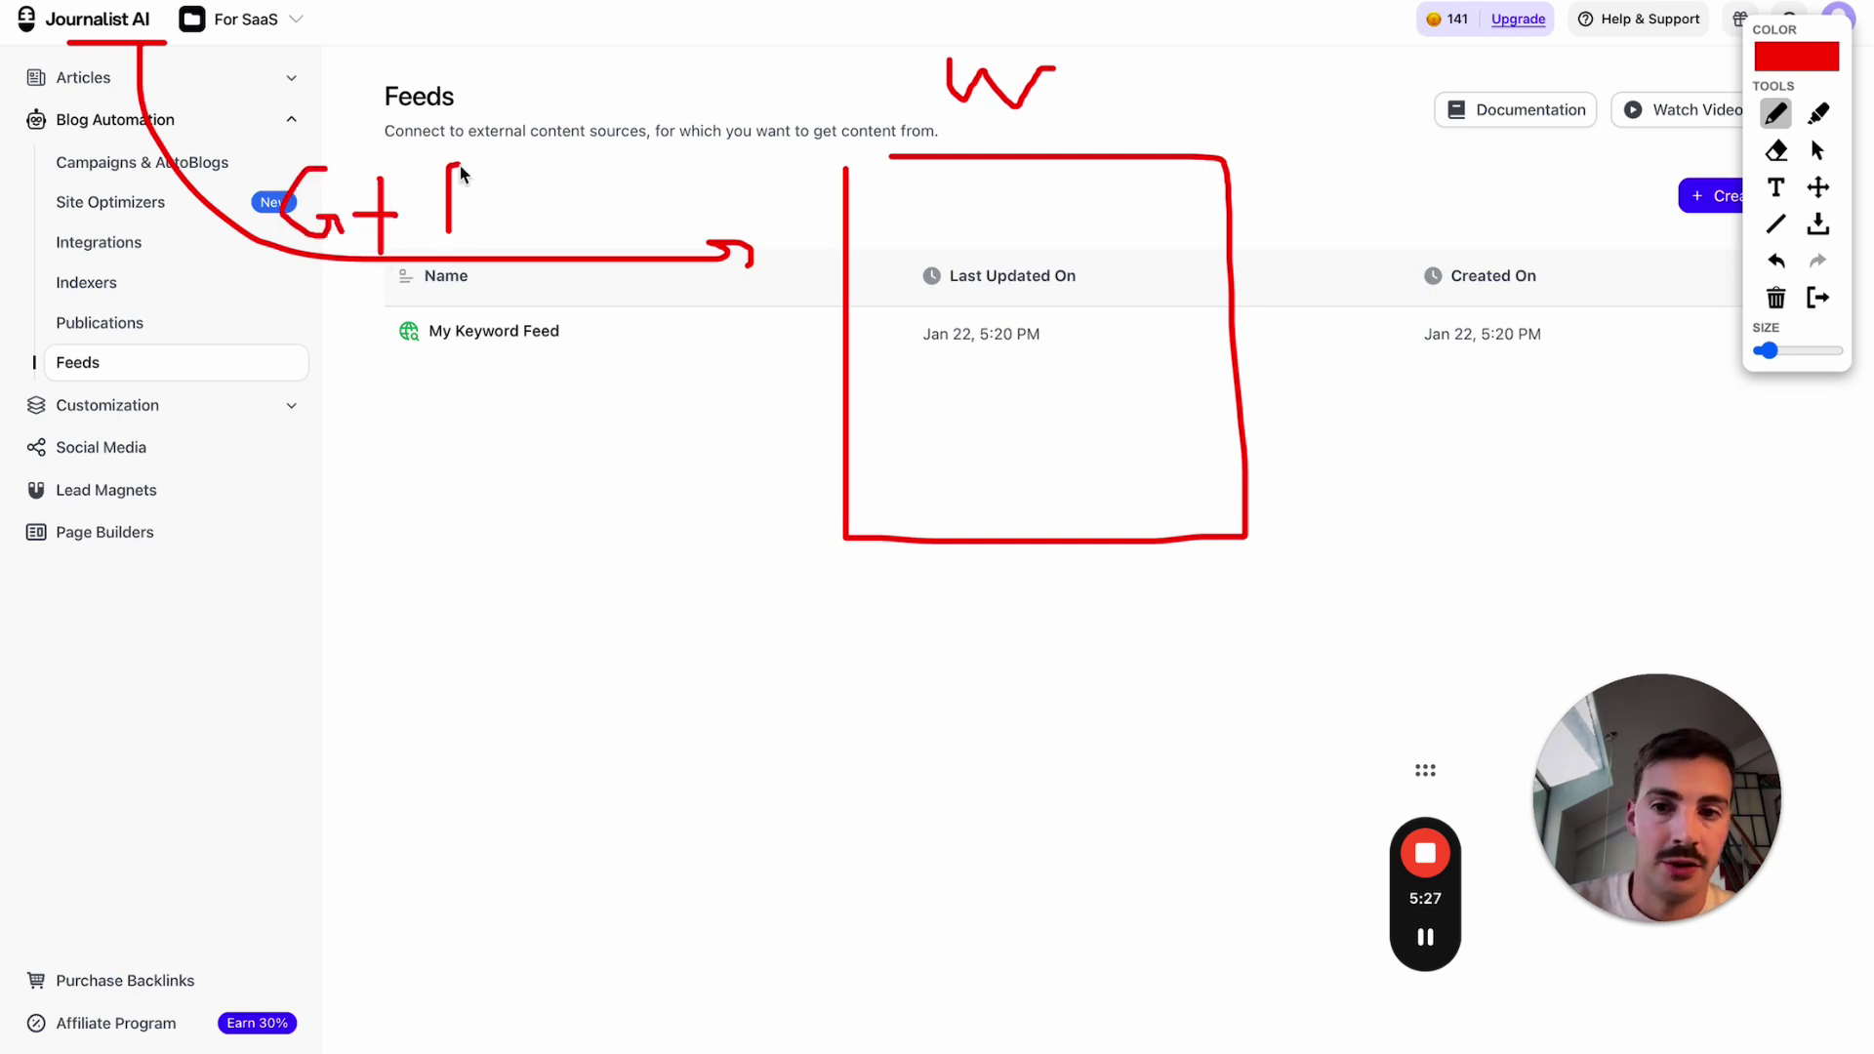
{"action": "mouse_move", "coordinate": [871, 193]}
{"action": "left_mouse_down"}
{"action": "mouse_move", "coordinate": [1039, 197]}
{"action": "mouse_move", "coordinate": [984, 188]}
{"action": "left_mouse_up"}
{"action": "mouse_move", "coordinate": [1064, 190]}
{"action": "left_mouse_down"}
{"action": "mouse_move", "coordinate": [1127, 243]}
{"action": "mouse_move", "coordinate": [1132, 205]}
{"action": "left_mouse_up"}
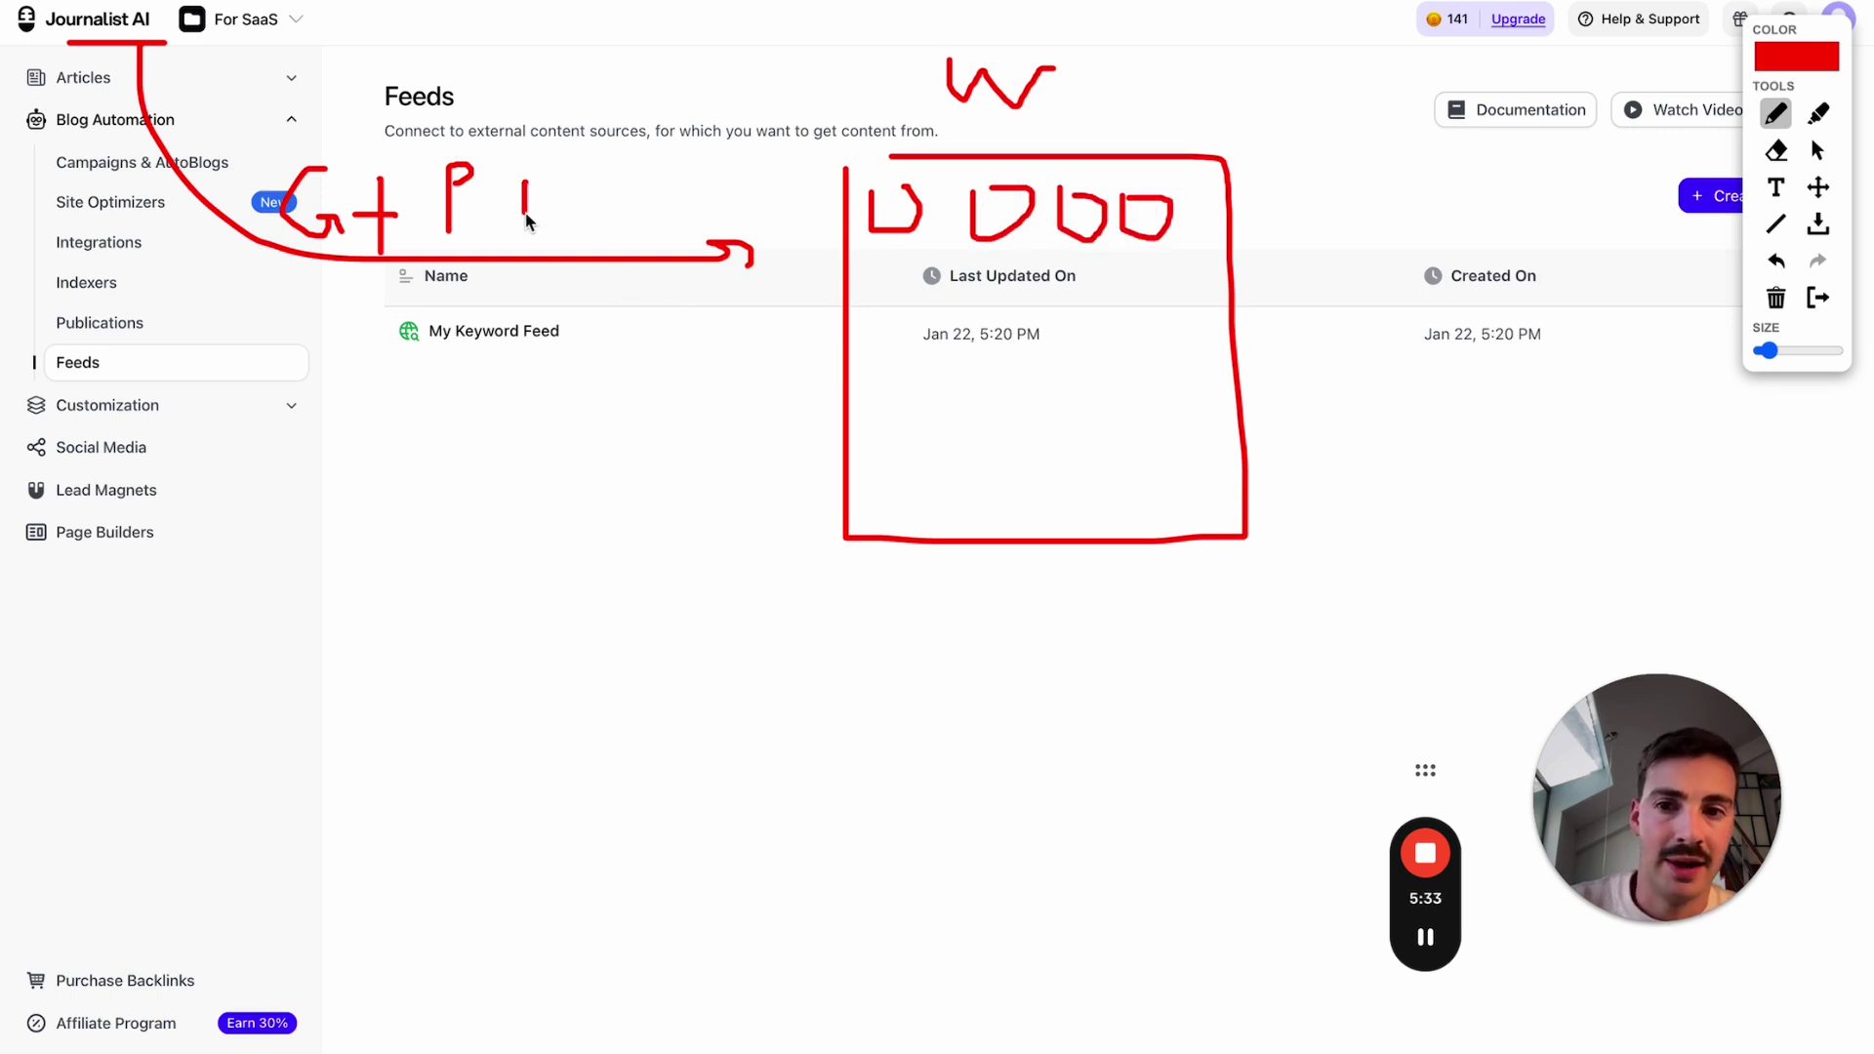
{"action": "mouse_move", "coordinate": [498, 198]}
{"action": "left_mouse_down"}
{"action": "mouse_move", "coordinate": [542, 198]}
{"action": "mouse_move", "coordinate": [601, 154]}
{"action": "mouse_move", "coordinate": [574, 194]}
{"action": "mouse_move", "coordinate": [625, 194]}
{"action": "left_mouse_up"}
{"action": "left_click_drag", "start_coordinate": [1176, 209], "coordinate": [1376, 178]}
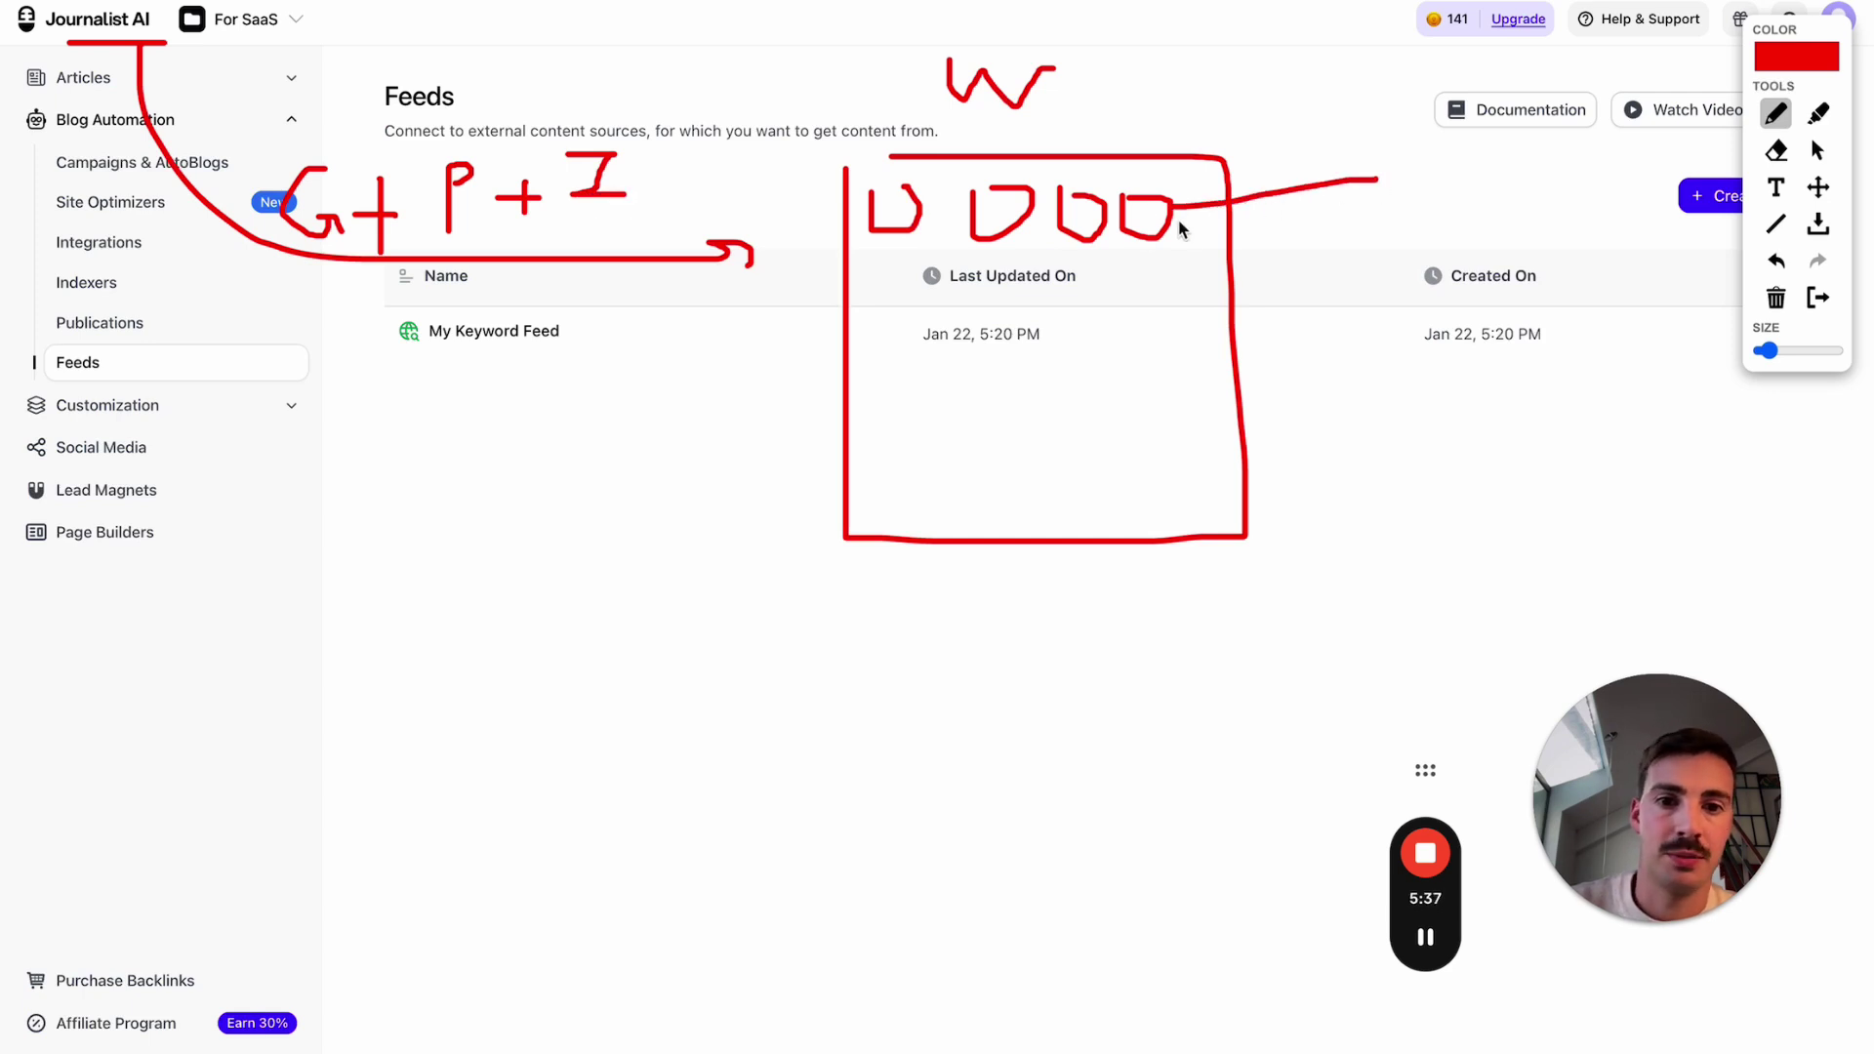
{"action": "mouse_move", "coordinate": [1480, 137]}
{"action": "left_mouse_down"}
{"action": "mouse_move", "coordinate": [1454, 148]}
{"action": "mouse_move", "coordinate": [1557, 121]}
{"action": "mouse_move", "coordinate": [1646, 201]}
{"action": "mouse_move", "coordinate": [1623, 187]}
{"action": "mouse_move", "coordinate": [1604, 208]}
{"action": "left_mouse_up"}
{"action": "left_click", "coordinate": [1590, 88]}
{"action": "left_click_drag", "start_coordinate": [1499, 203], "coordinate": [1567, 303]}
{"action": "left_click_drag", "start_coordinate": [1605, 341], "coordinate": [1609, 334]}
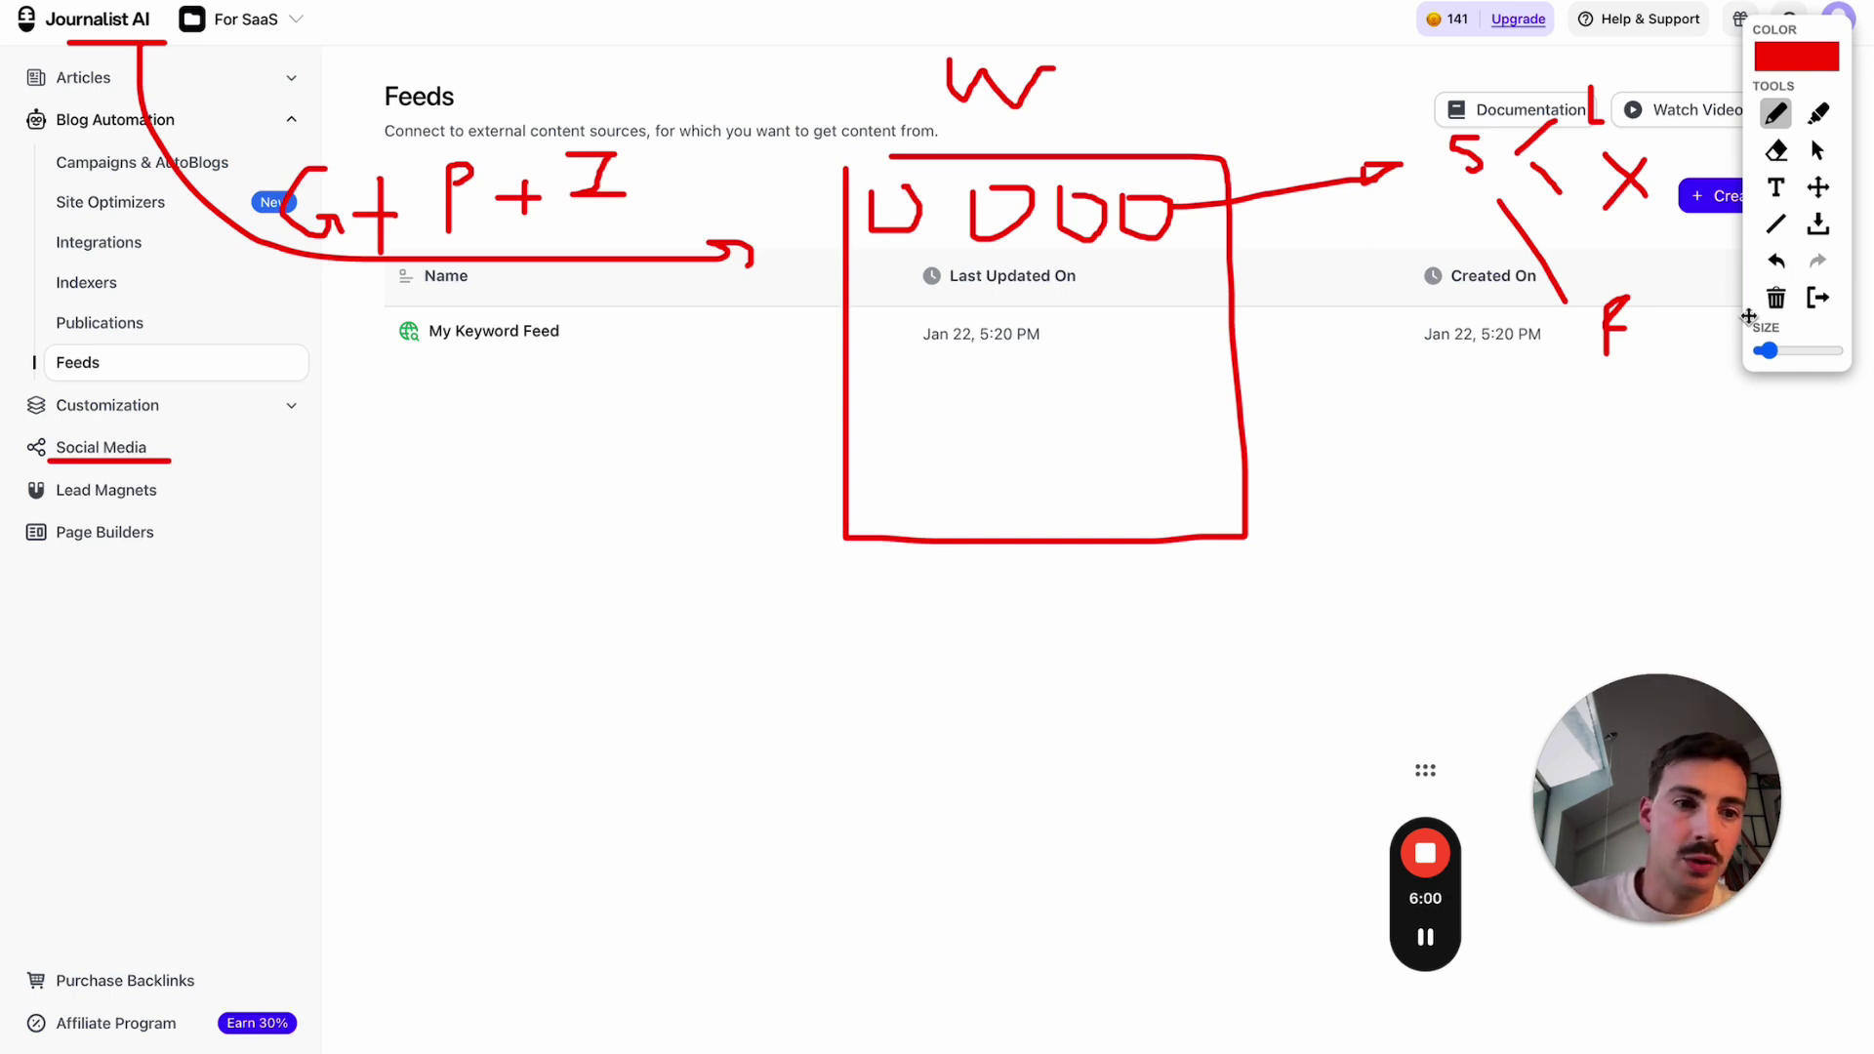
{"action": "left_click", "coordinate": [1817, 300]}
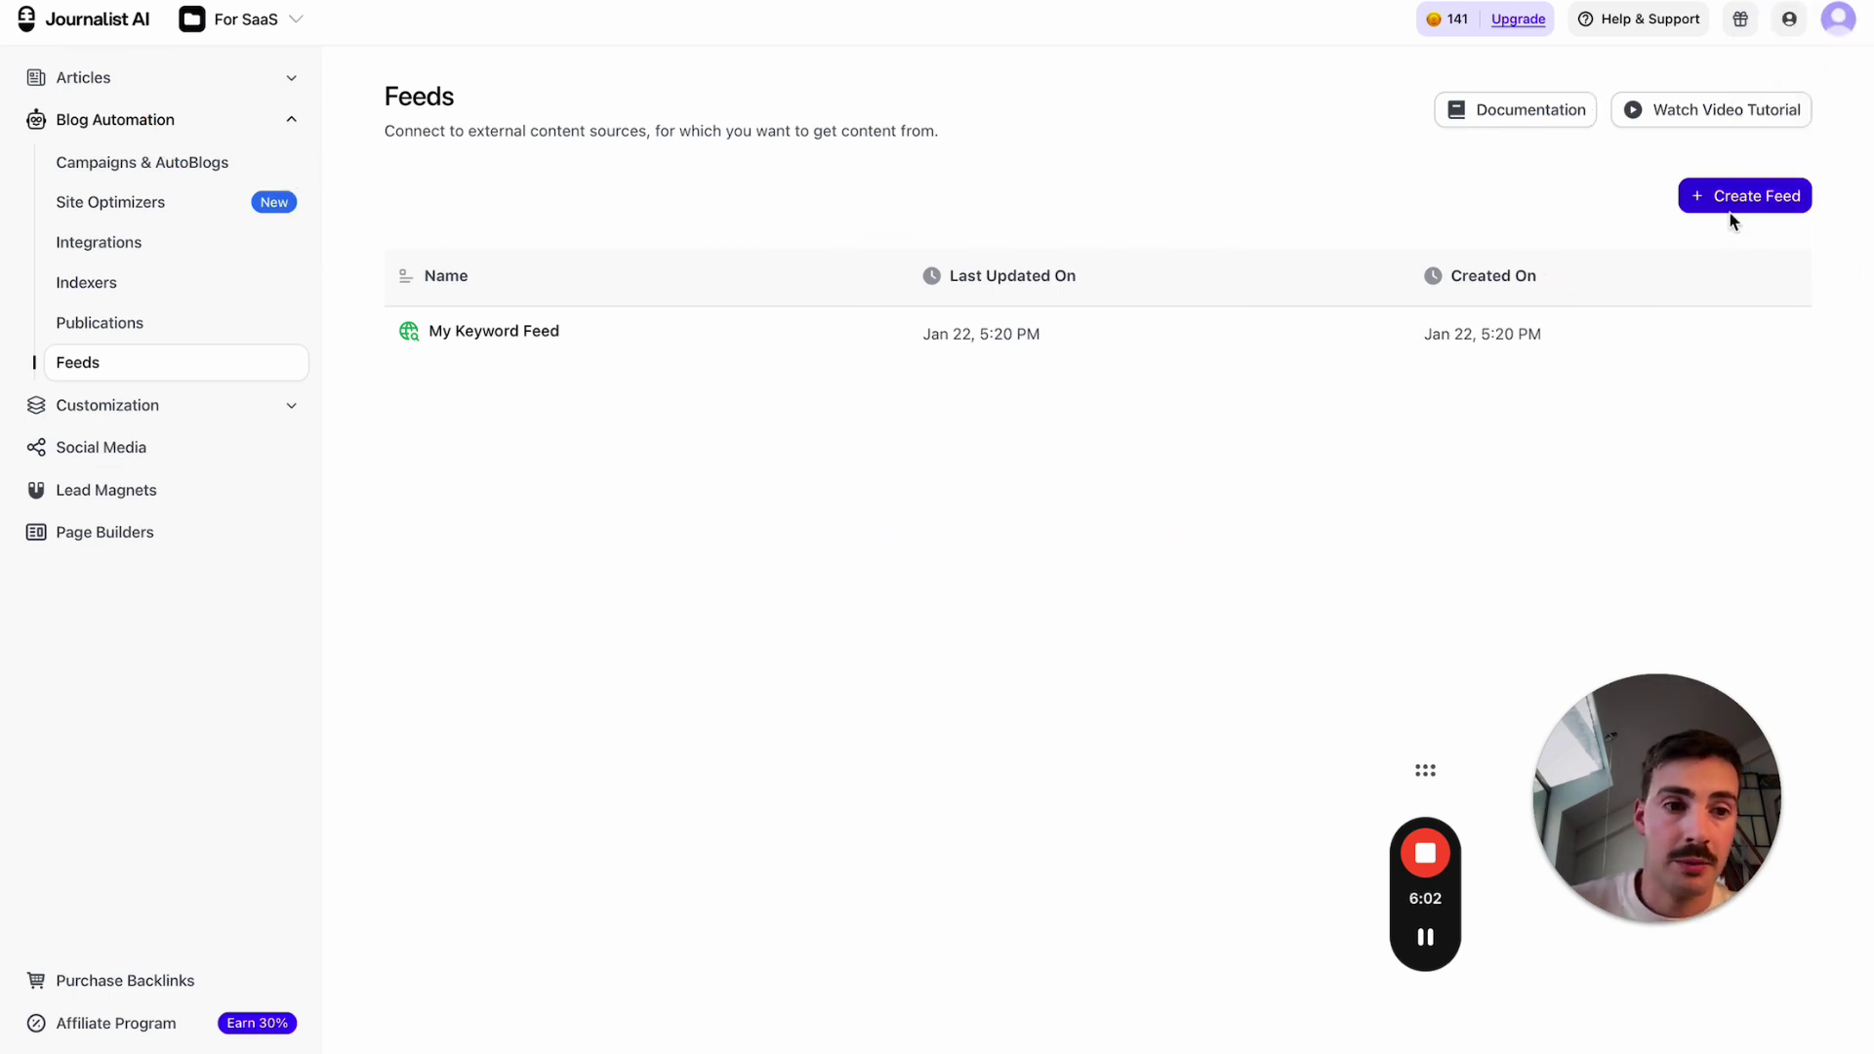
{"action": "left_click", "coordinate": [1732, 209]}
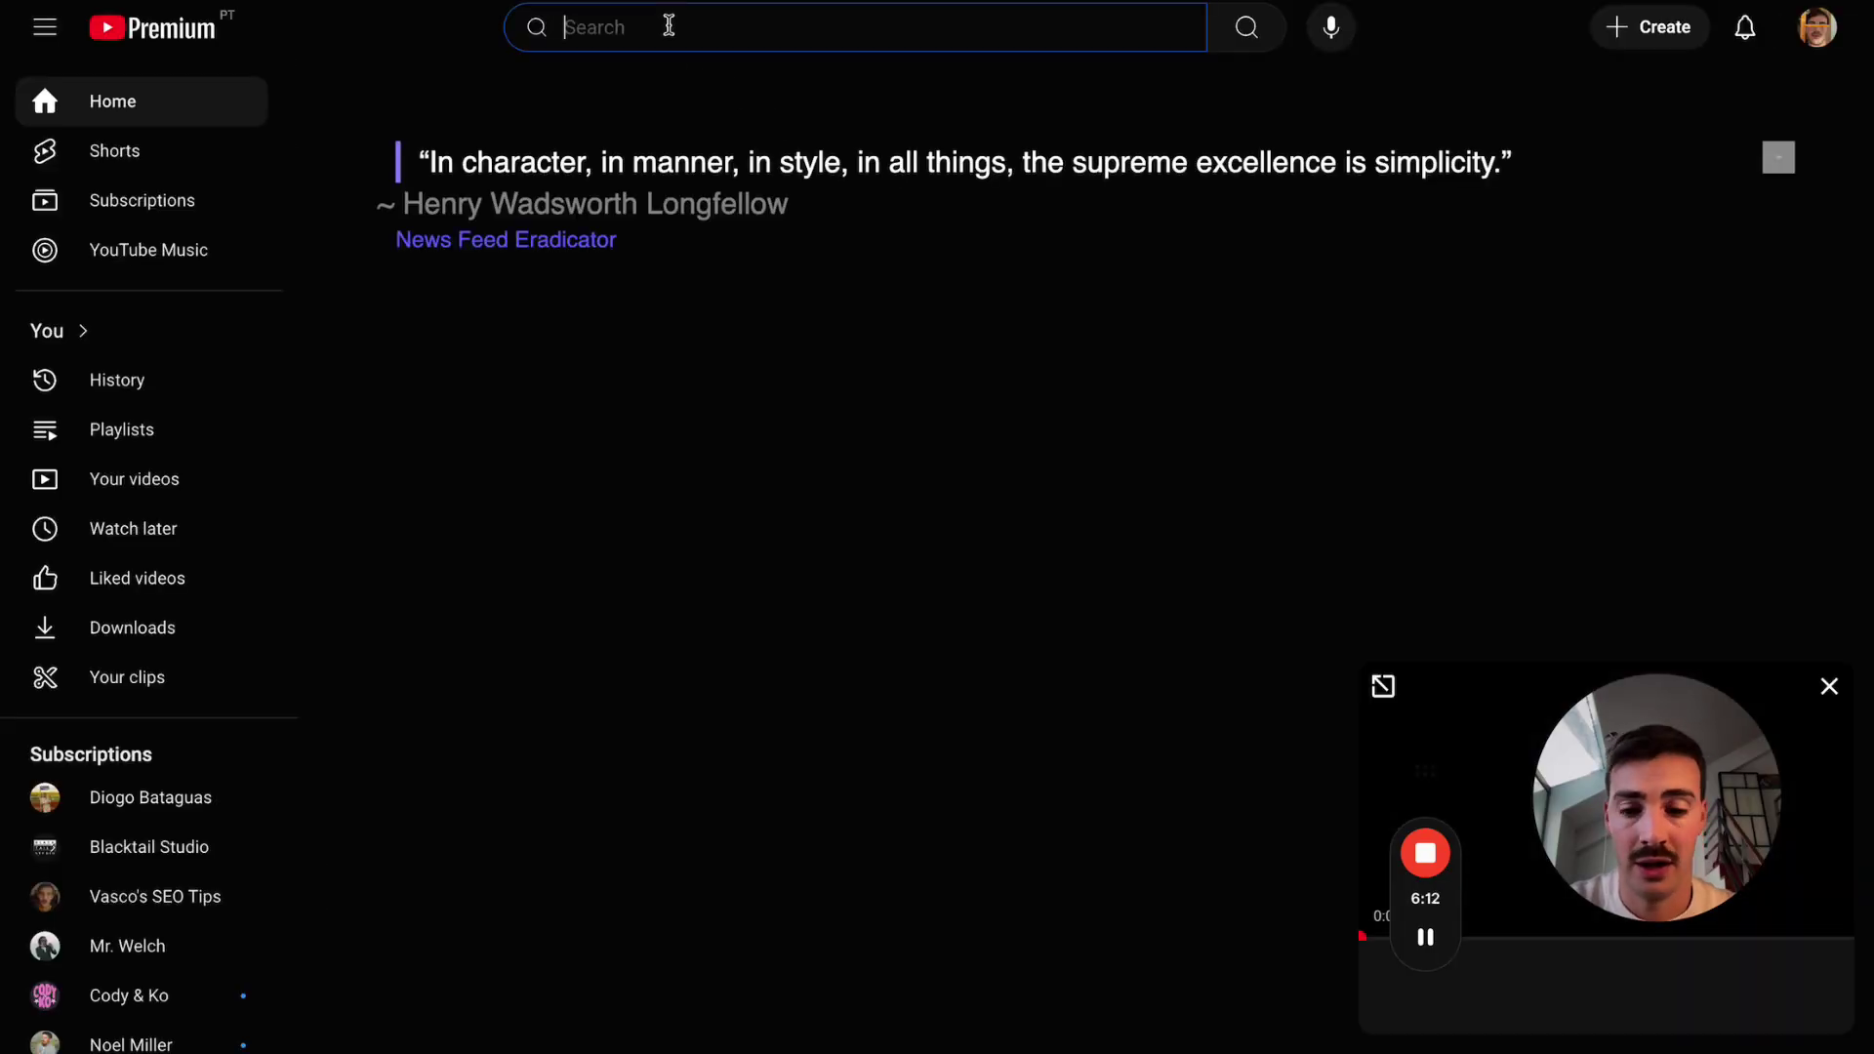
- Search YouTube for 'gardening' and open the GrowVeg channel's Videos tab
{"action": "left_click", "coordinate": [665, 26]}
{"action": "type", "text": "gardening"}
{"action": "key", "text": "Return"}
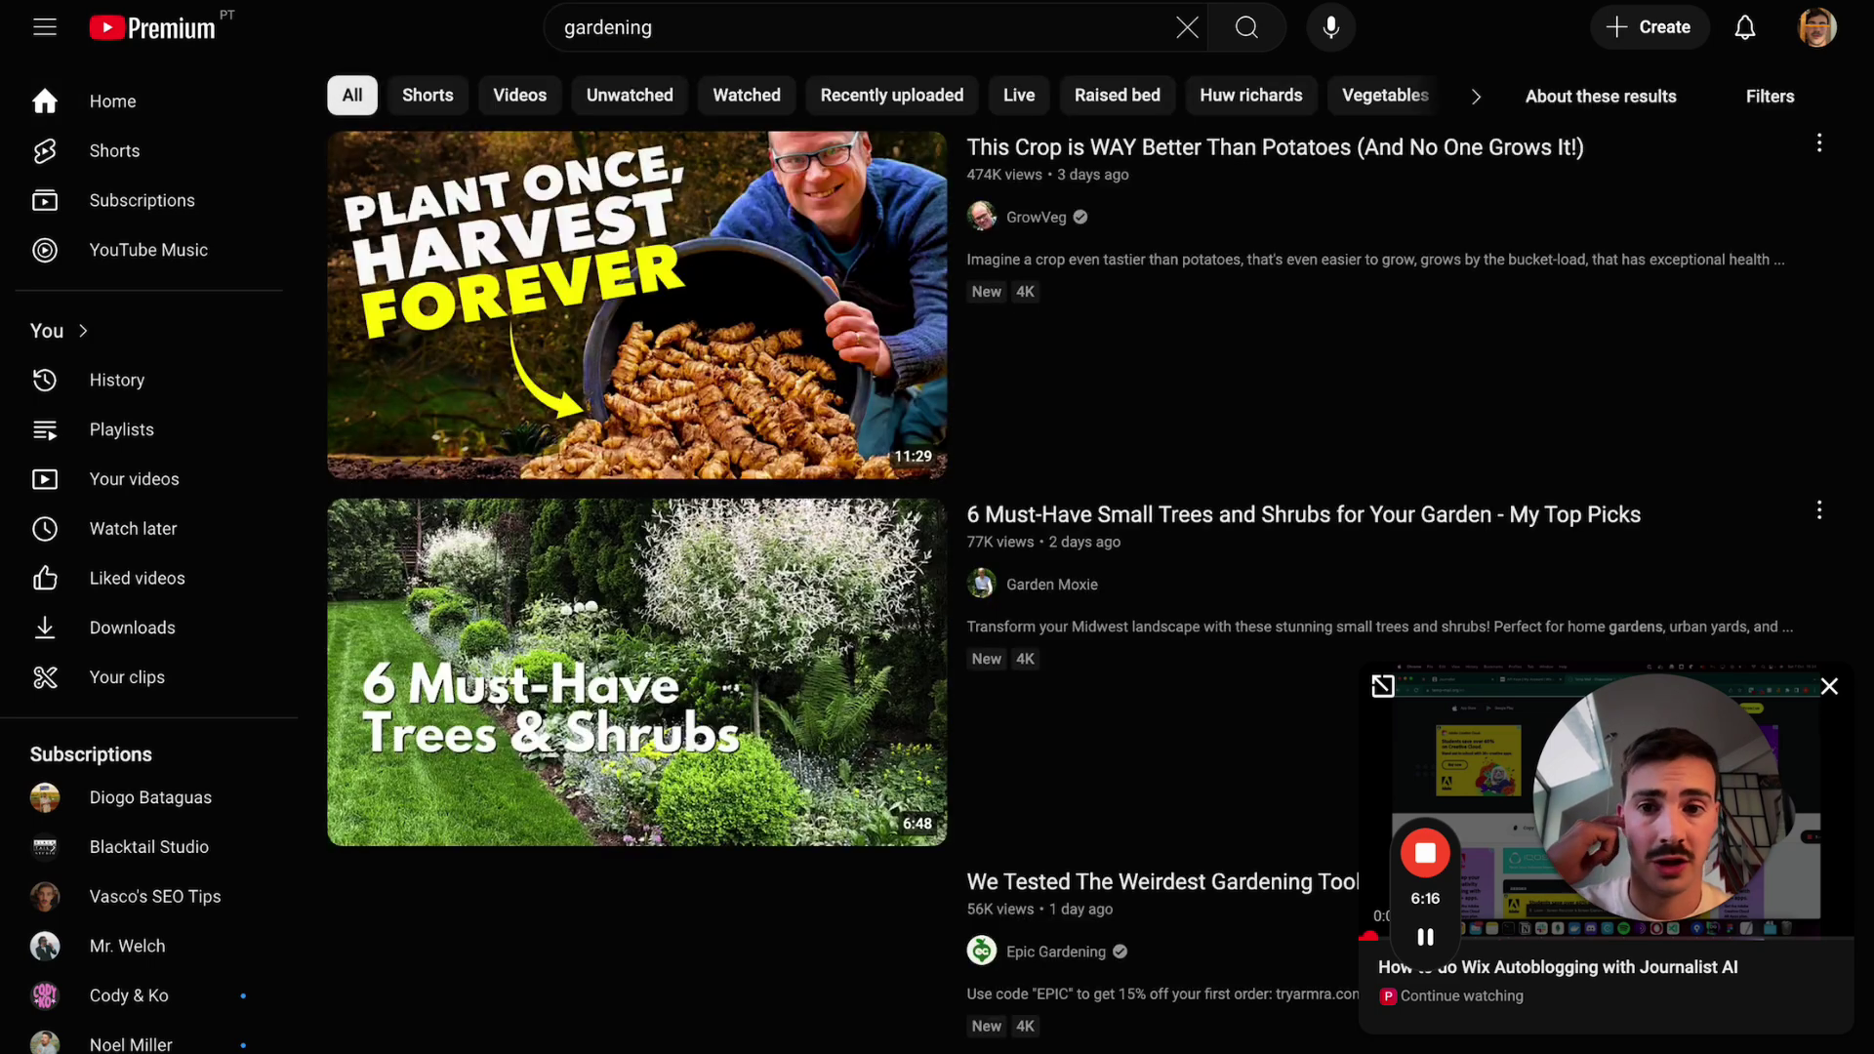
{"action": "left_click", "coordinate": [1052, 226]}
{"action": "left_click", "coordinate": [542, 564]}
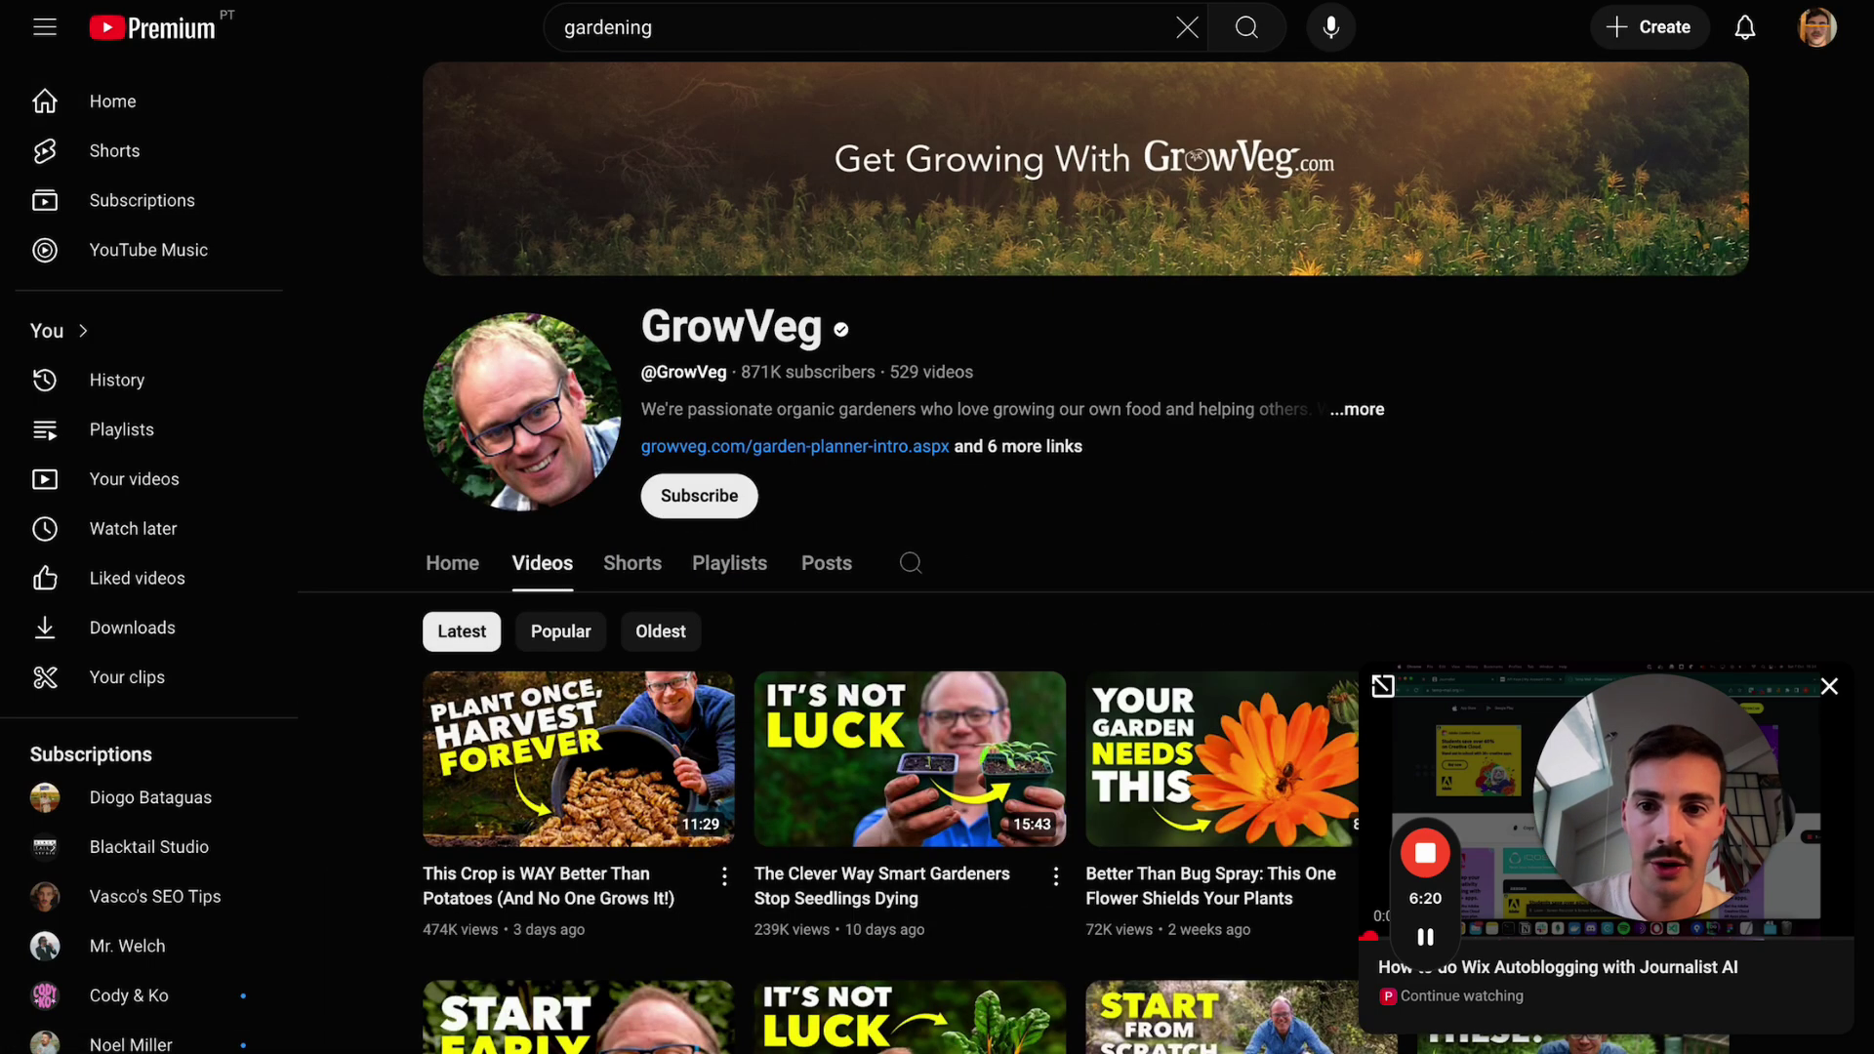
- Scroll through GrowVeg's videos, then return to the Journalist AI tab
{"action": "scroll", "coordinate": [864, 287], "scroll_direction": "down", "scroll_amount": 5}
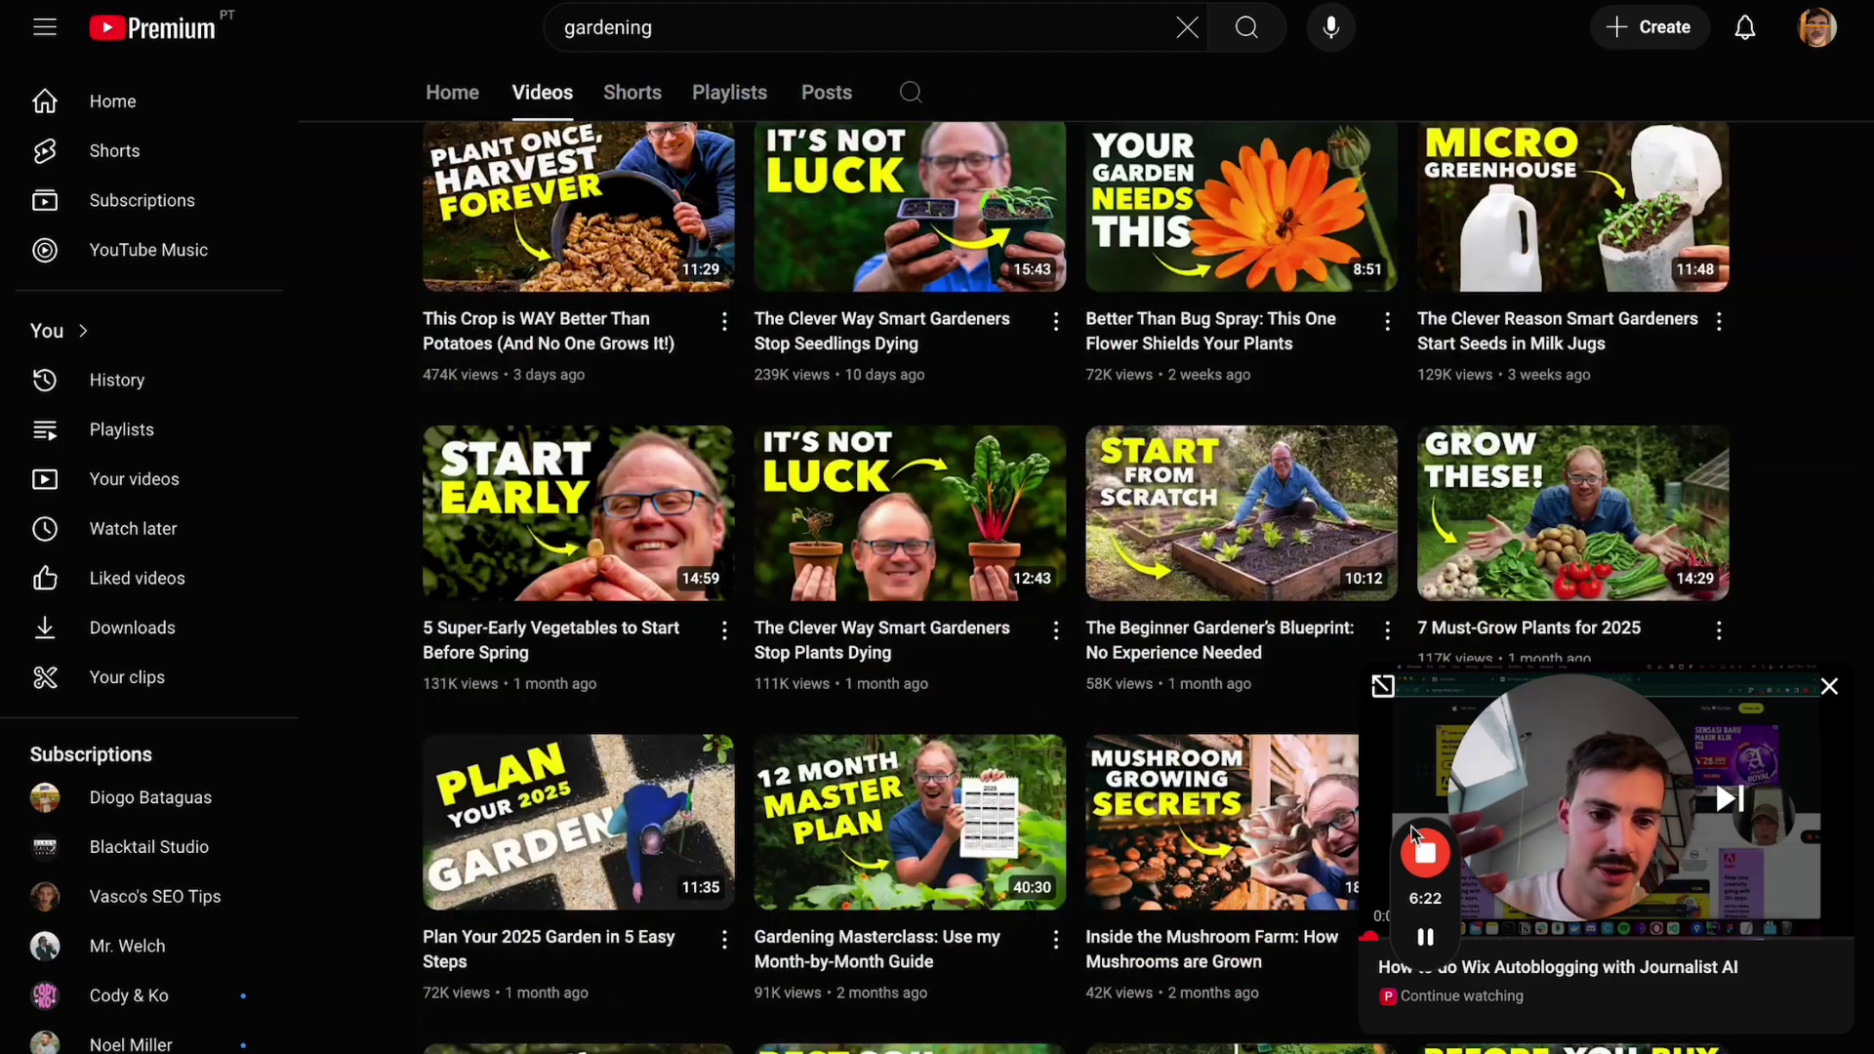
{"action": "scroll", "coordinate": [1252, 436], "scroll_direction": "down", "scroll_amount": 3}
{"action": "scroll", "coordinate": [1252, 436], "scroll_direction": "down", "scroll_amount": 3}
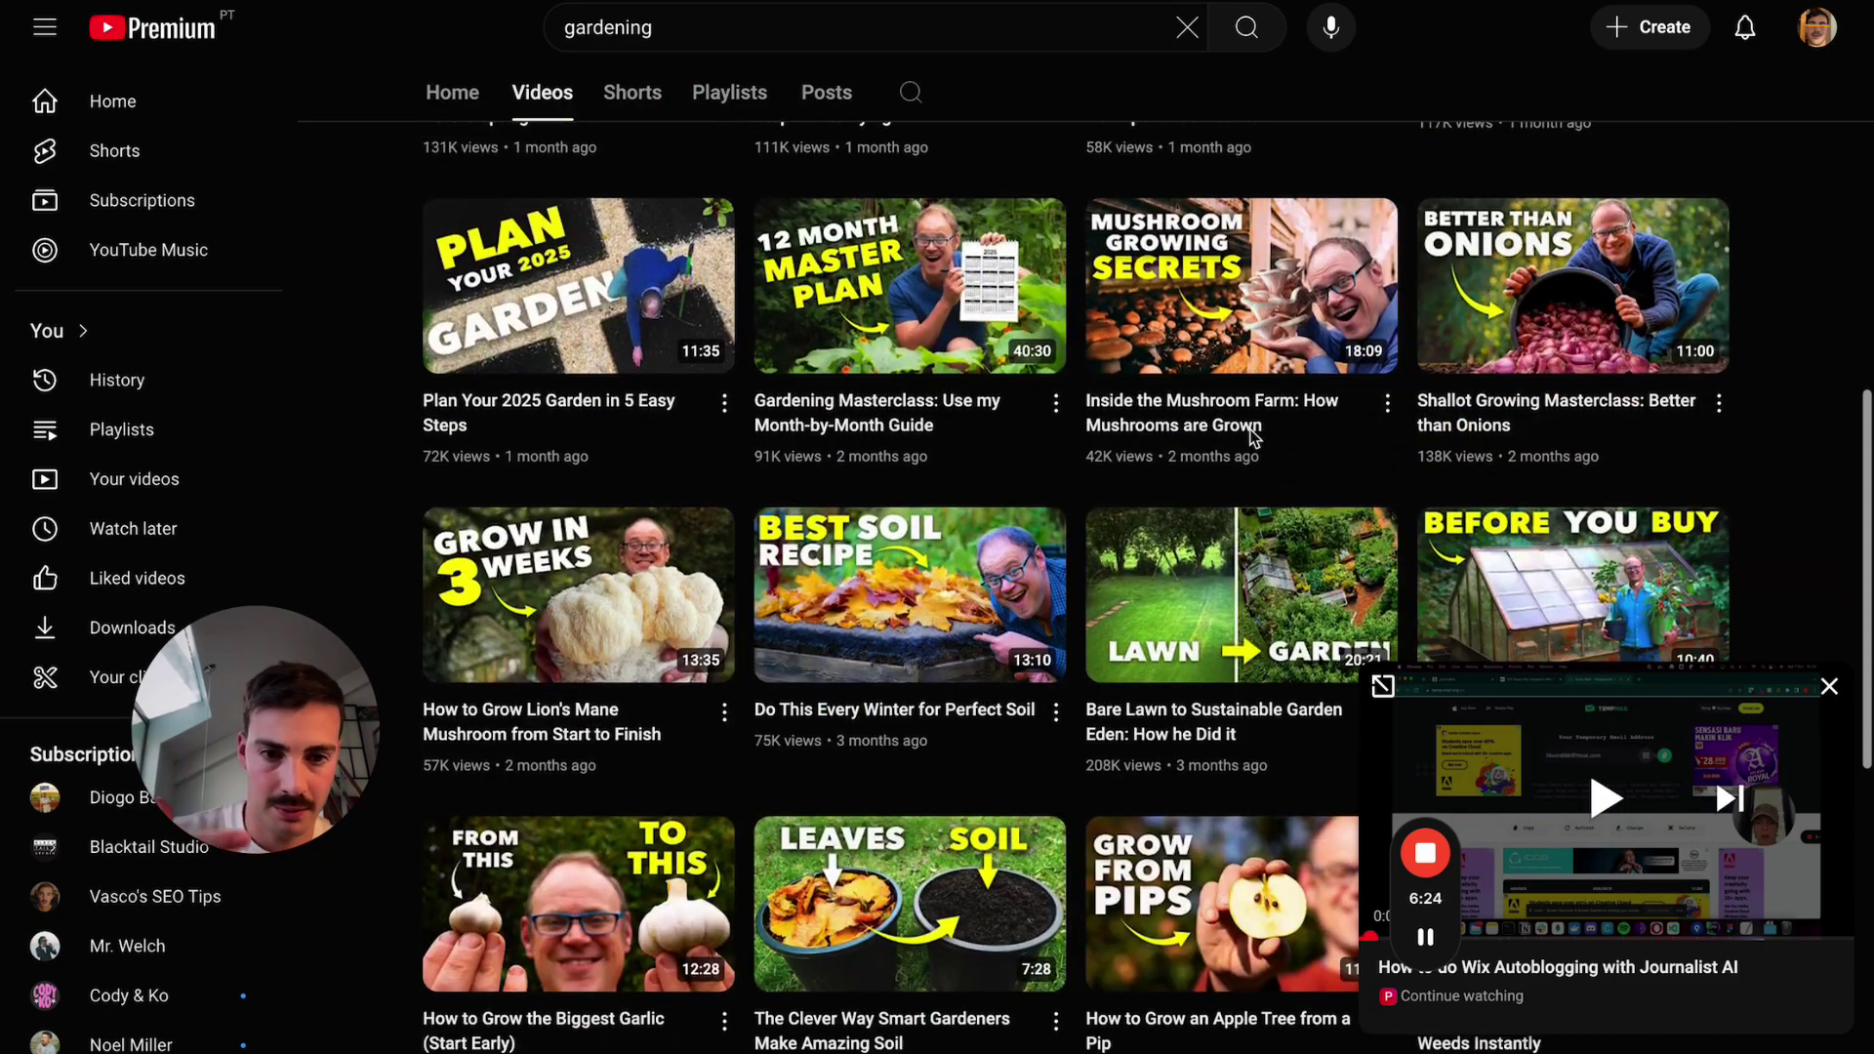
{"action": "scroll", "coordinate": [1039, 401], "scroll_direction": "up", "scroll_amount": 1}
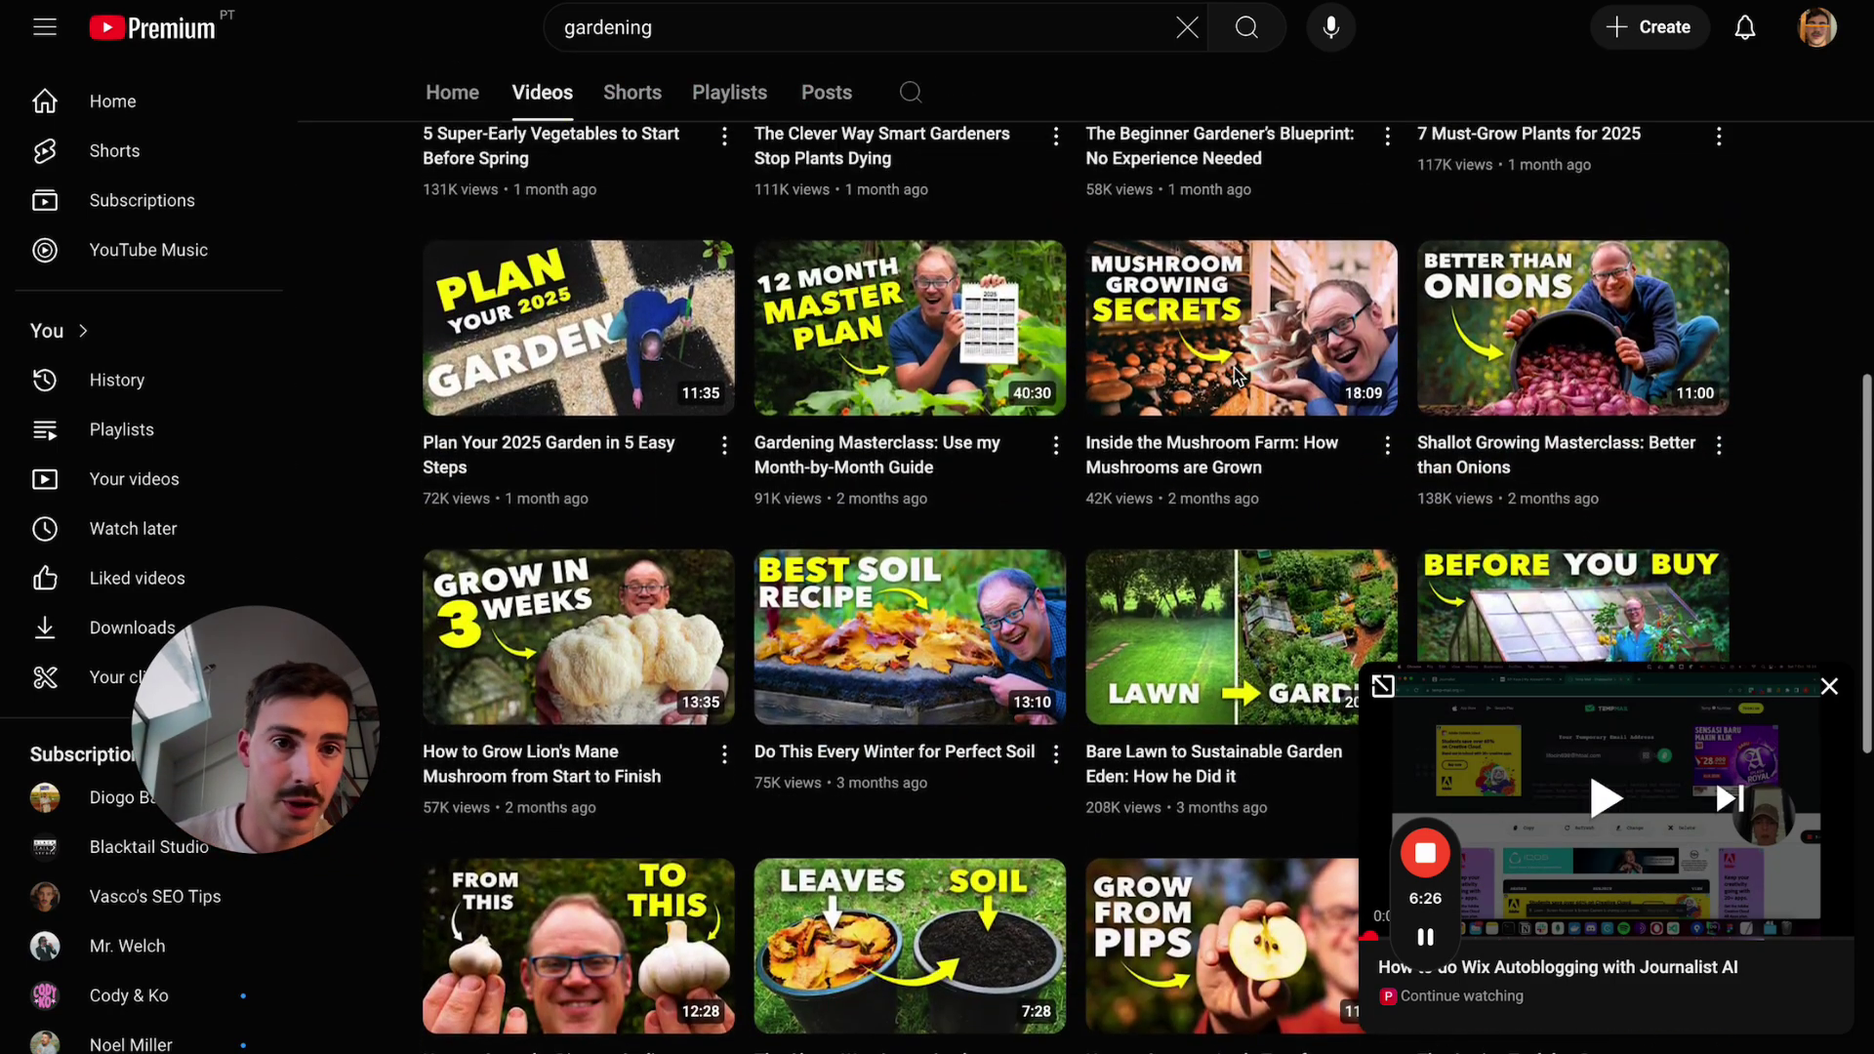
{"action": "scroll", "coordinate": [1040, 400], "scroll_direction": "up", "scroll_amount": 3}
{"action": "key", "text": "ctrl+Tab"}
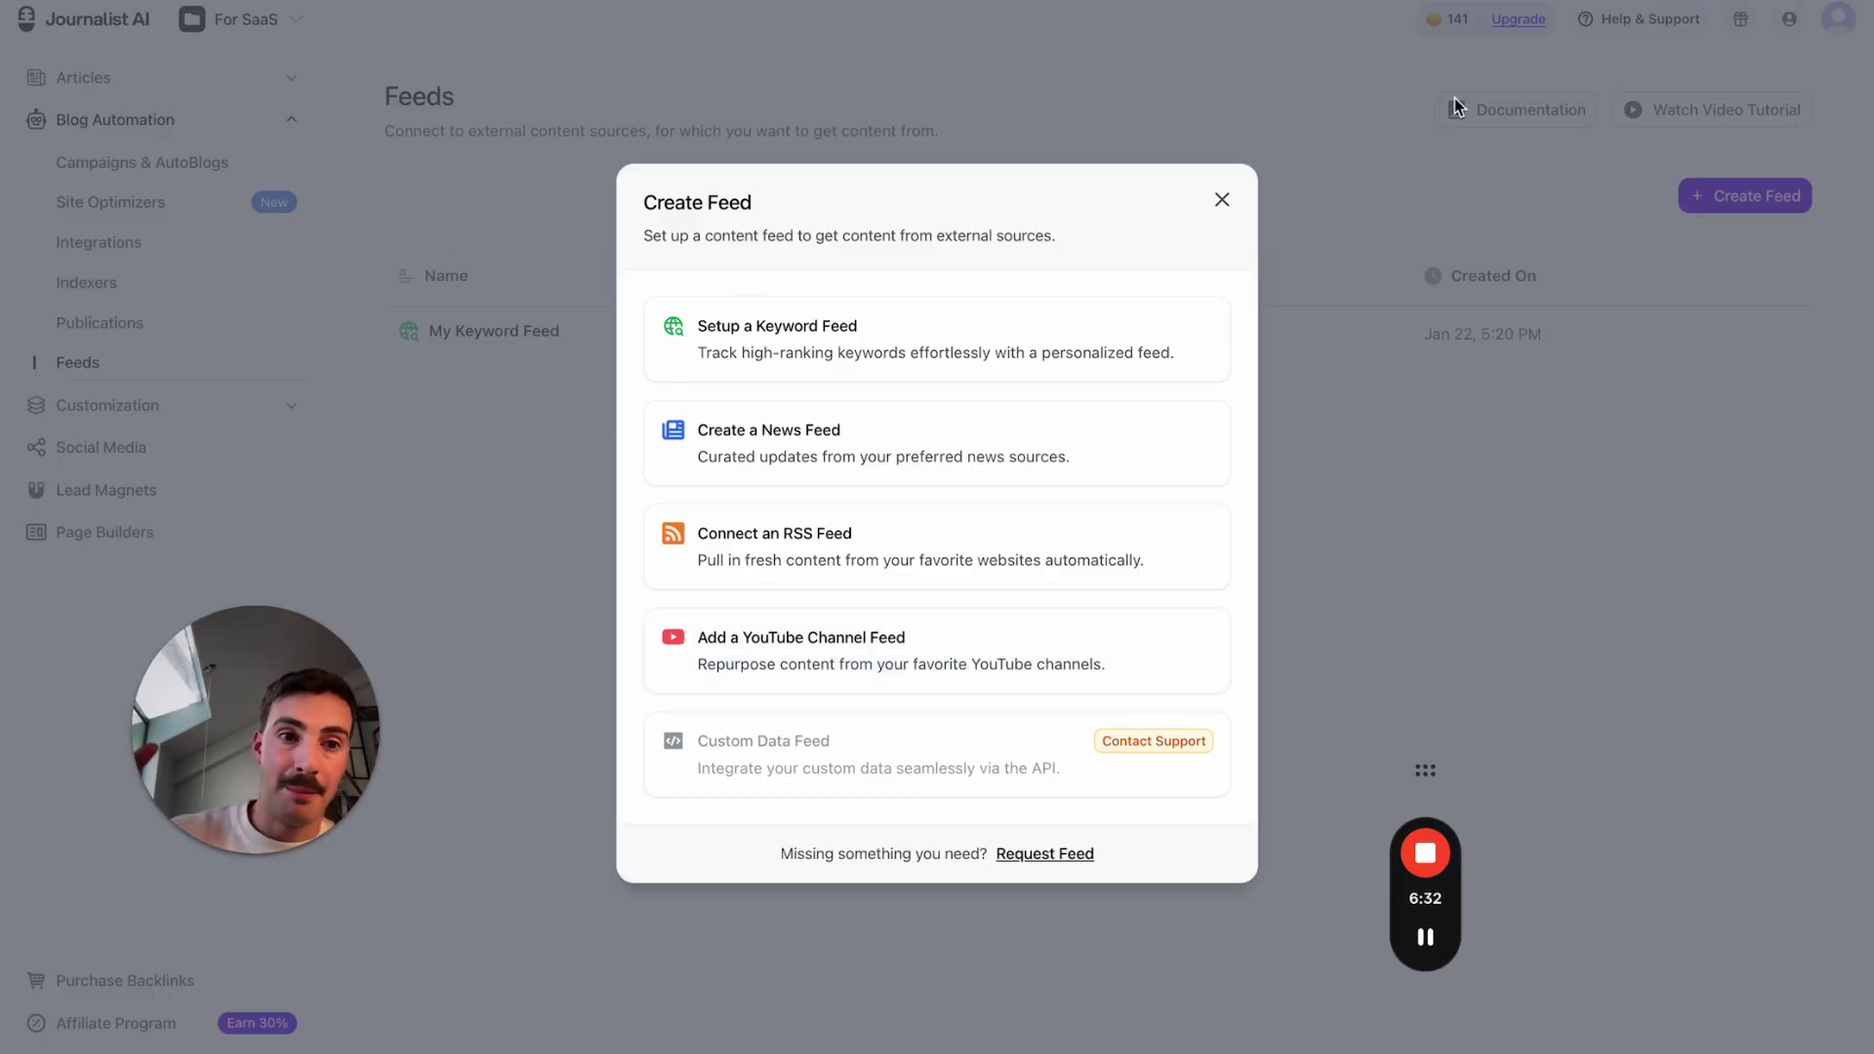
- Start a YouTube Channel Feed with the GrowVeg videos URL, then cancel it
{"action": "left_click", "coordinate": [939, 674]}
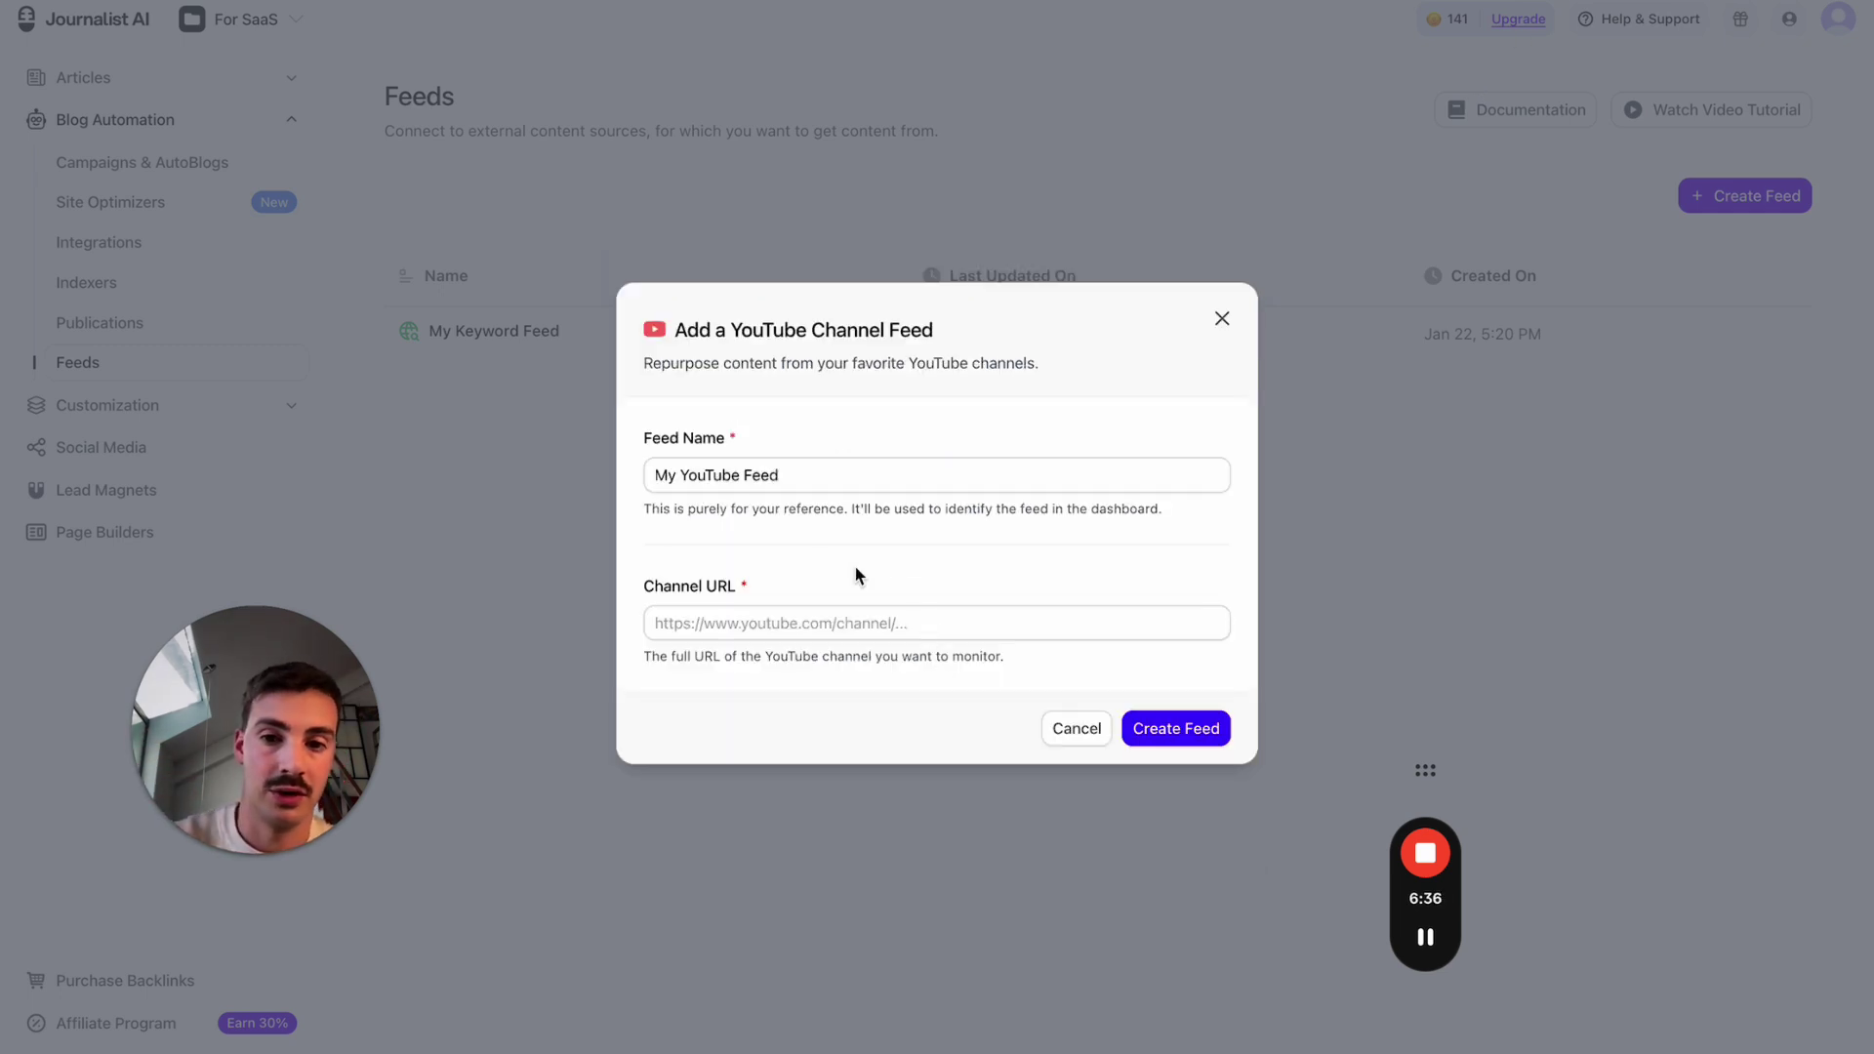
{"action": "left_click", "coordinate": [830, 623]}
{"action": "left_click", "coordinate": [898, 673]}
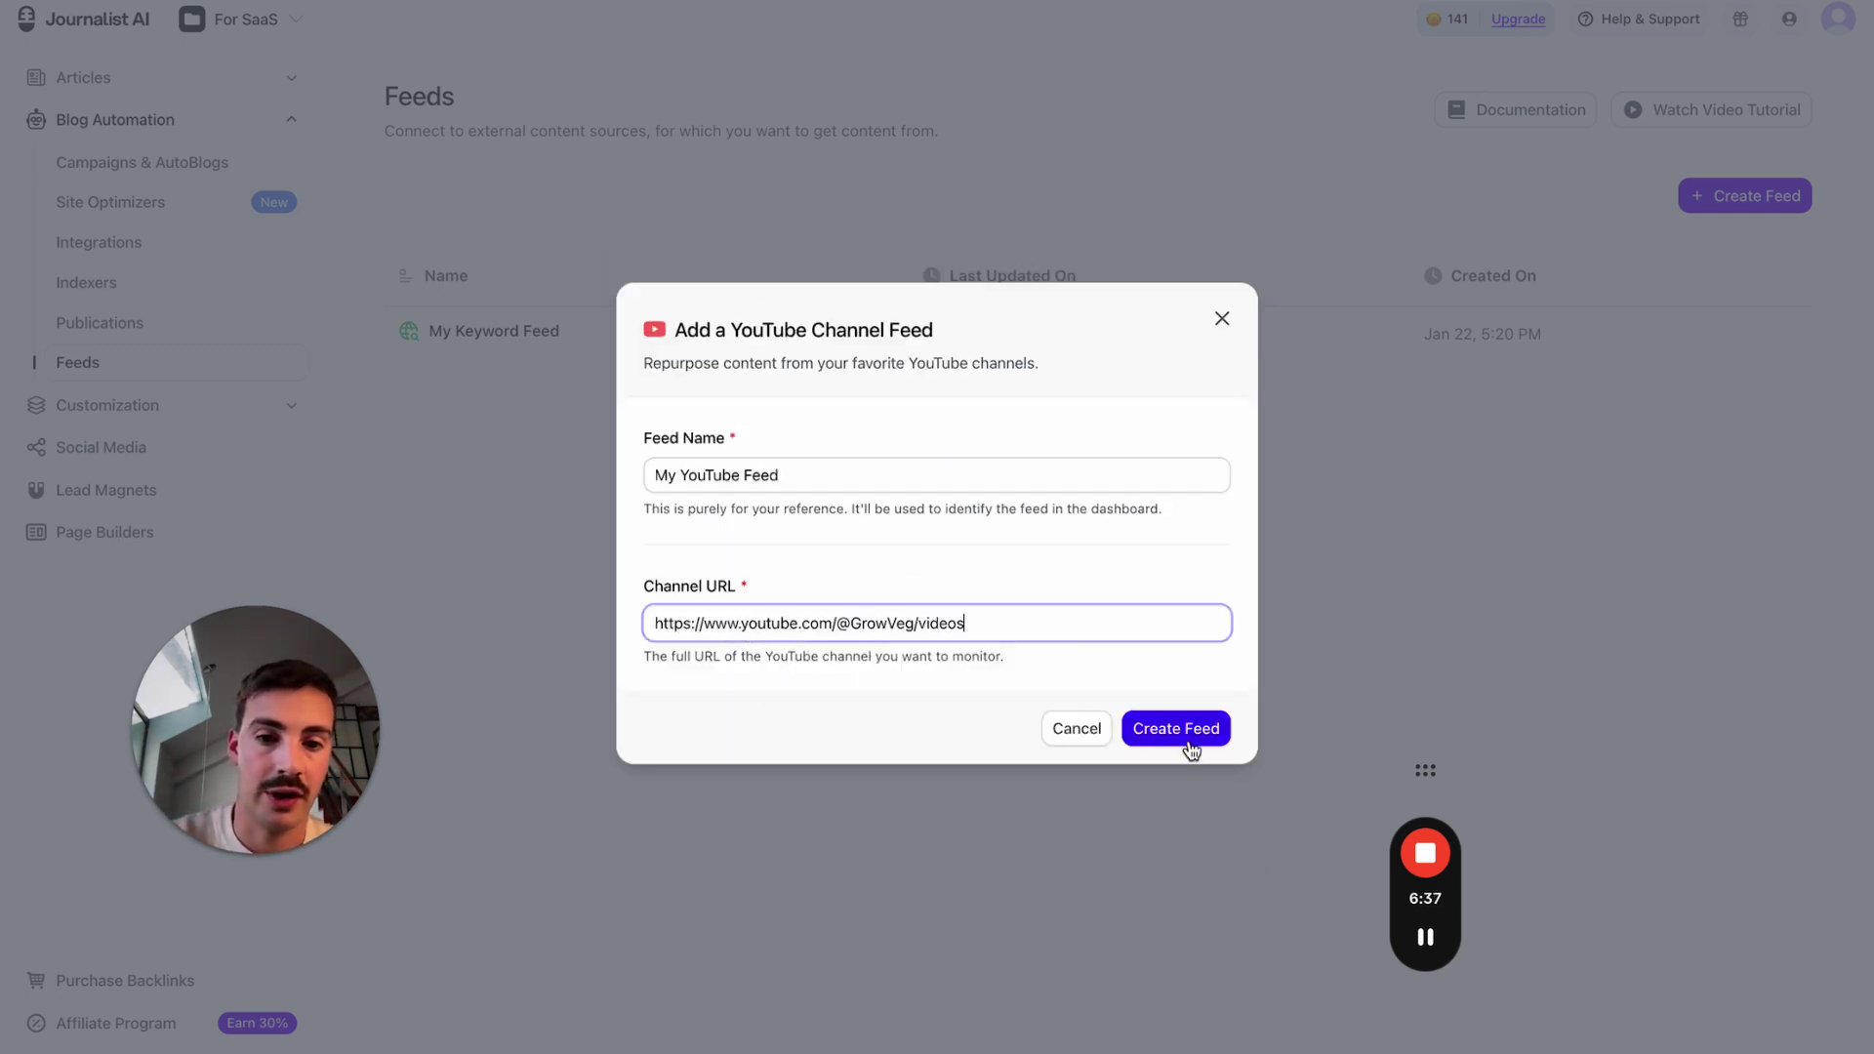
{"action": "left_click", "coordinate": [1080, 732]}
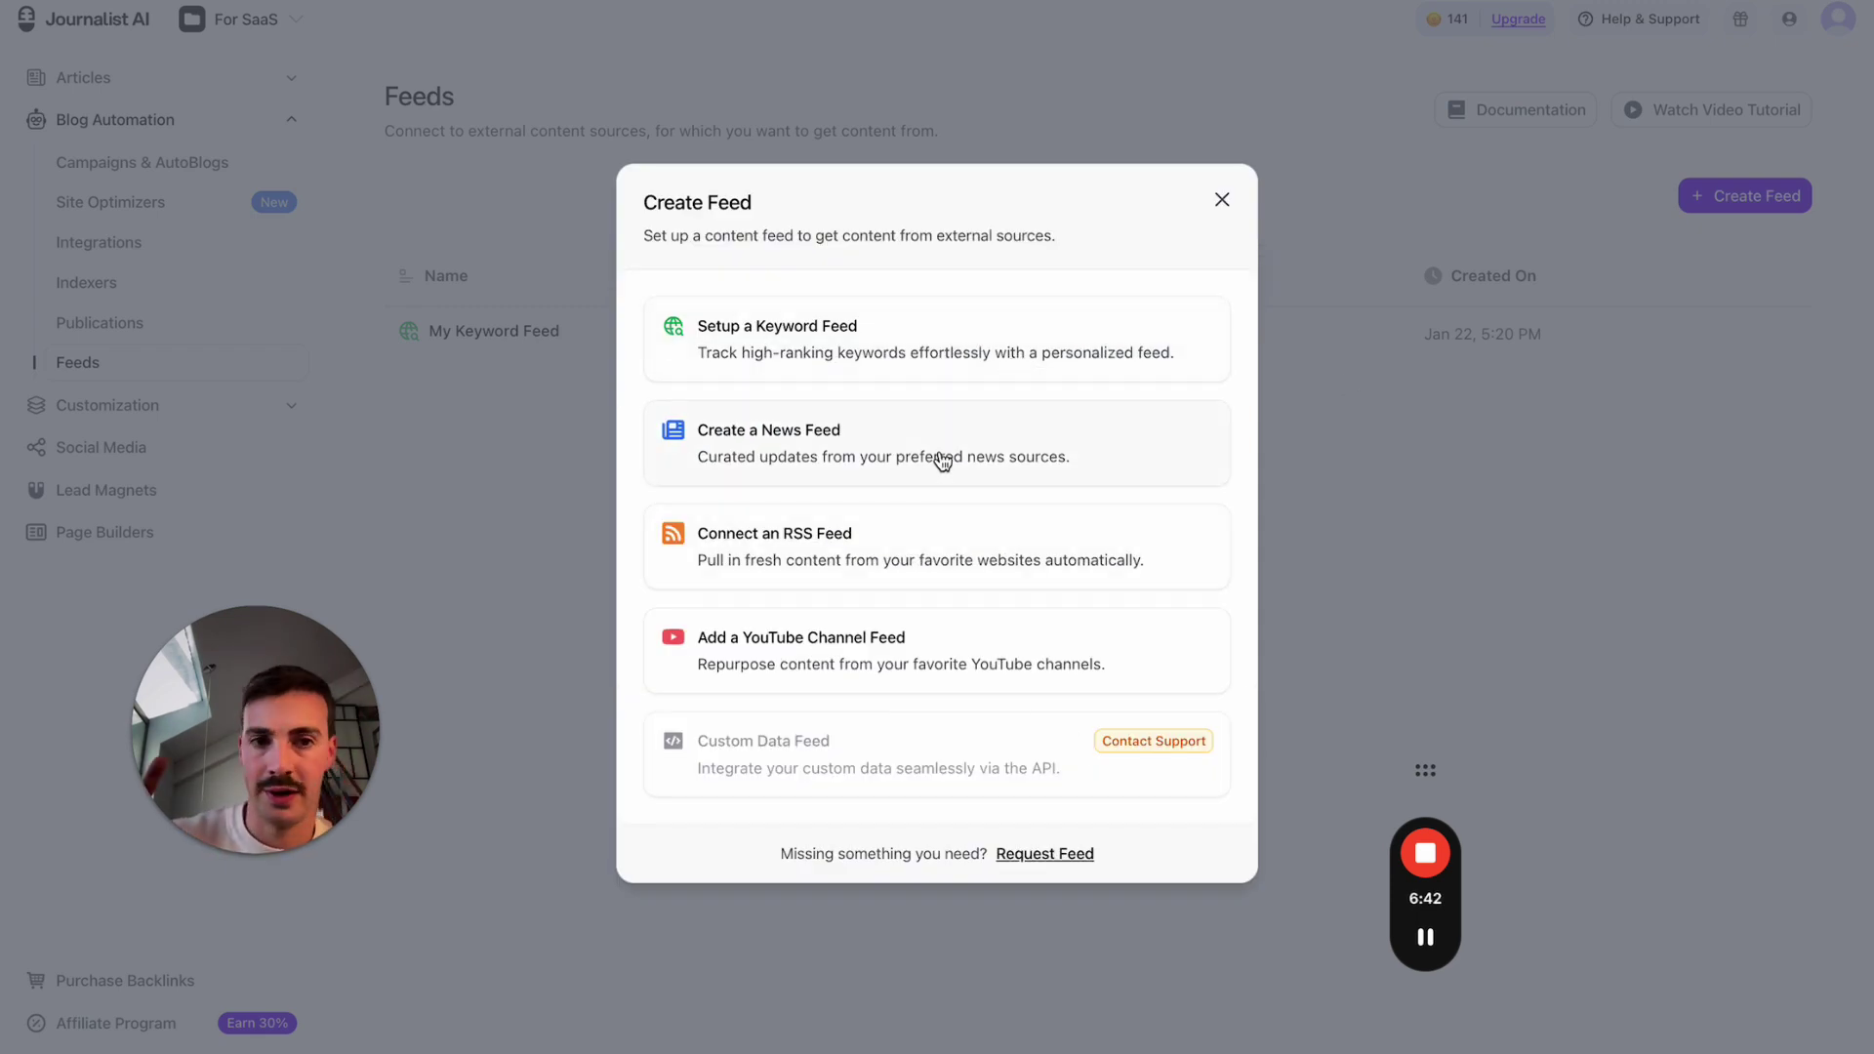
{"action": "left_click", "coordinate": [848, 360]}
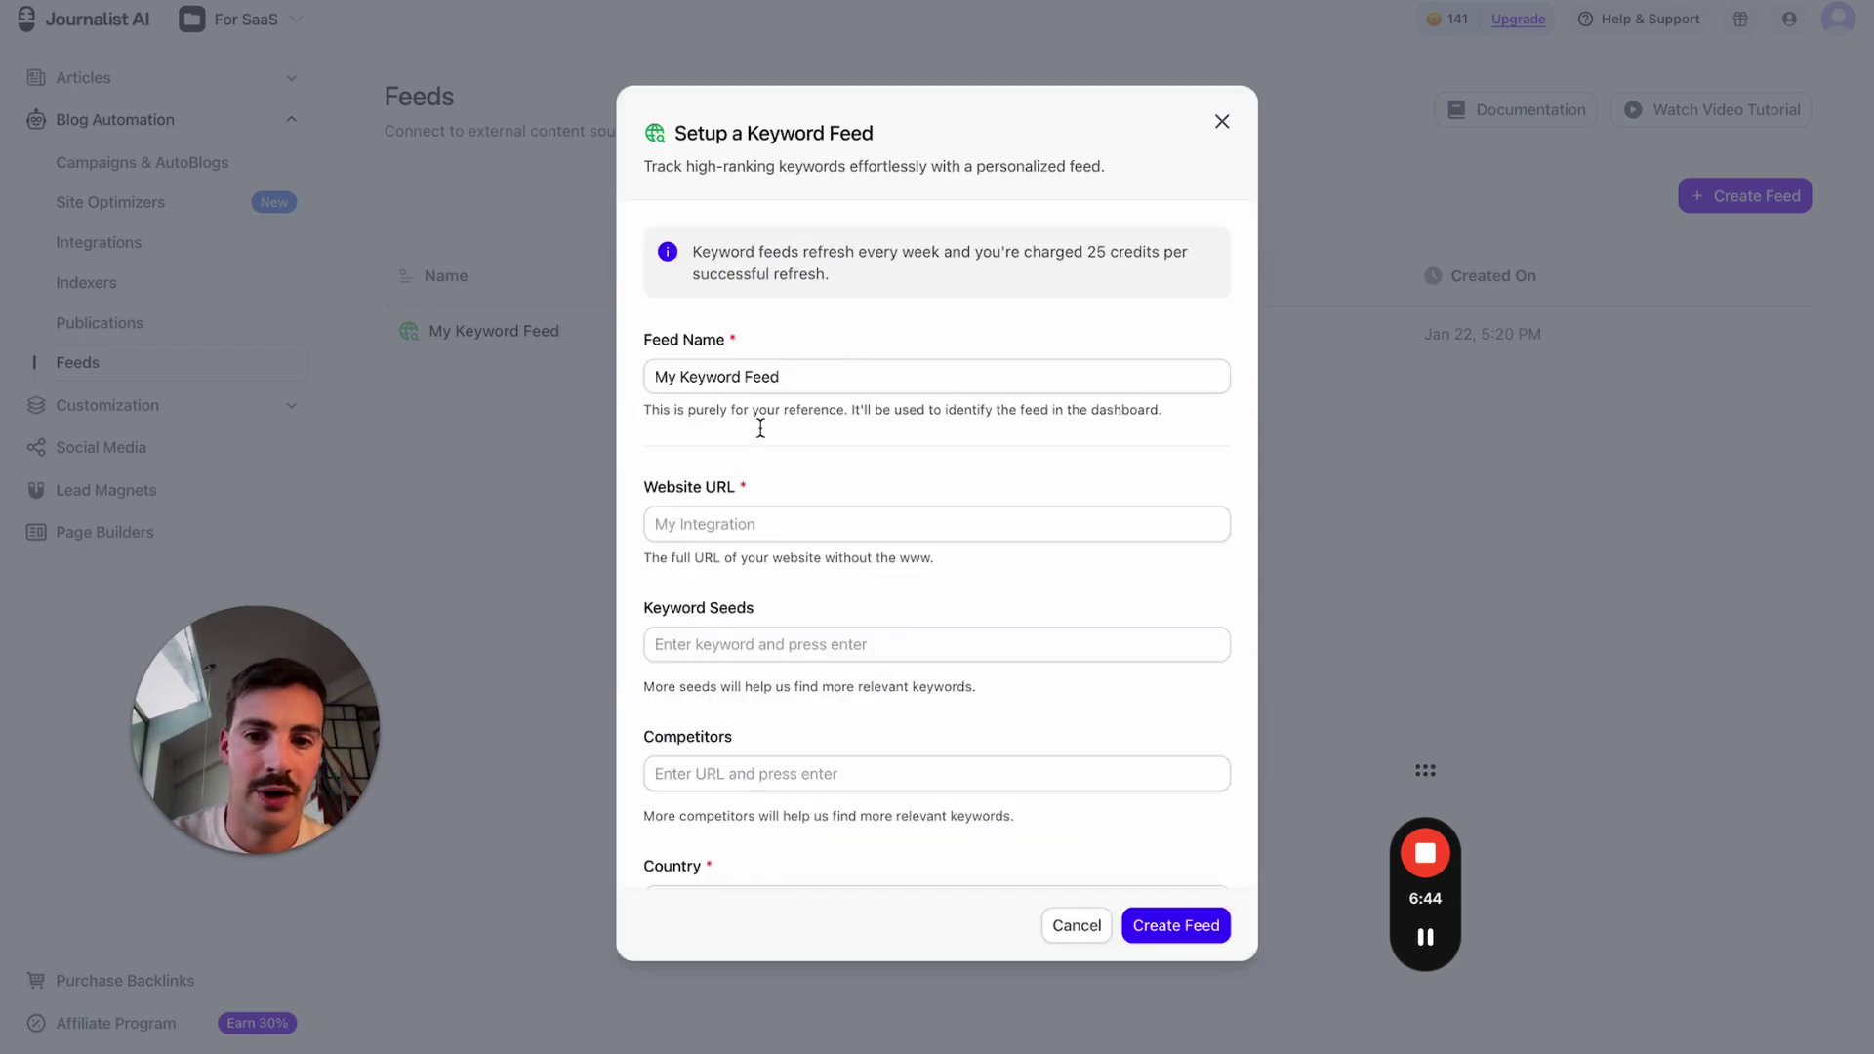
{"action": "left_click", "coordinate": [771, 371]}
{"action": "key", "text": "ctrl+a"}
{"action": "type", "text": "M"}
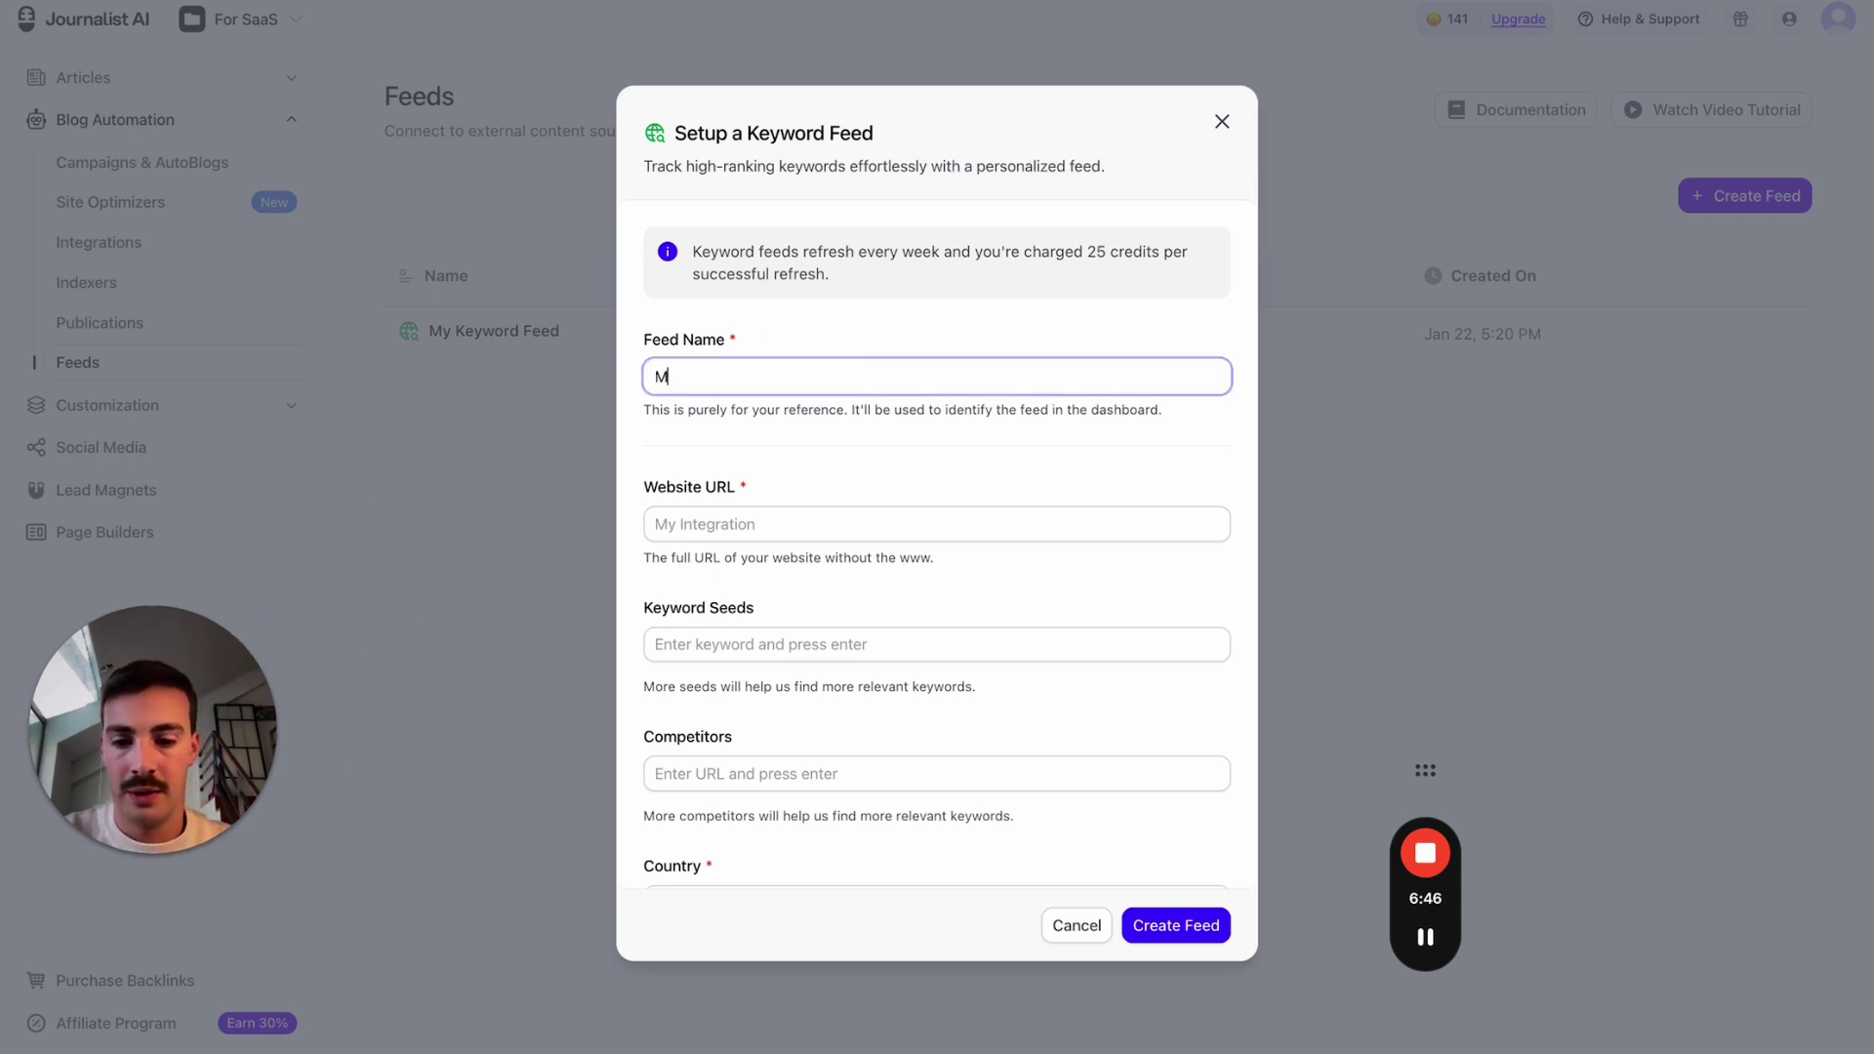
{"action": "type", "text": "y Gardening Site"}
{"action": "left_click", "coordinate": [726, 512]}
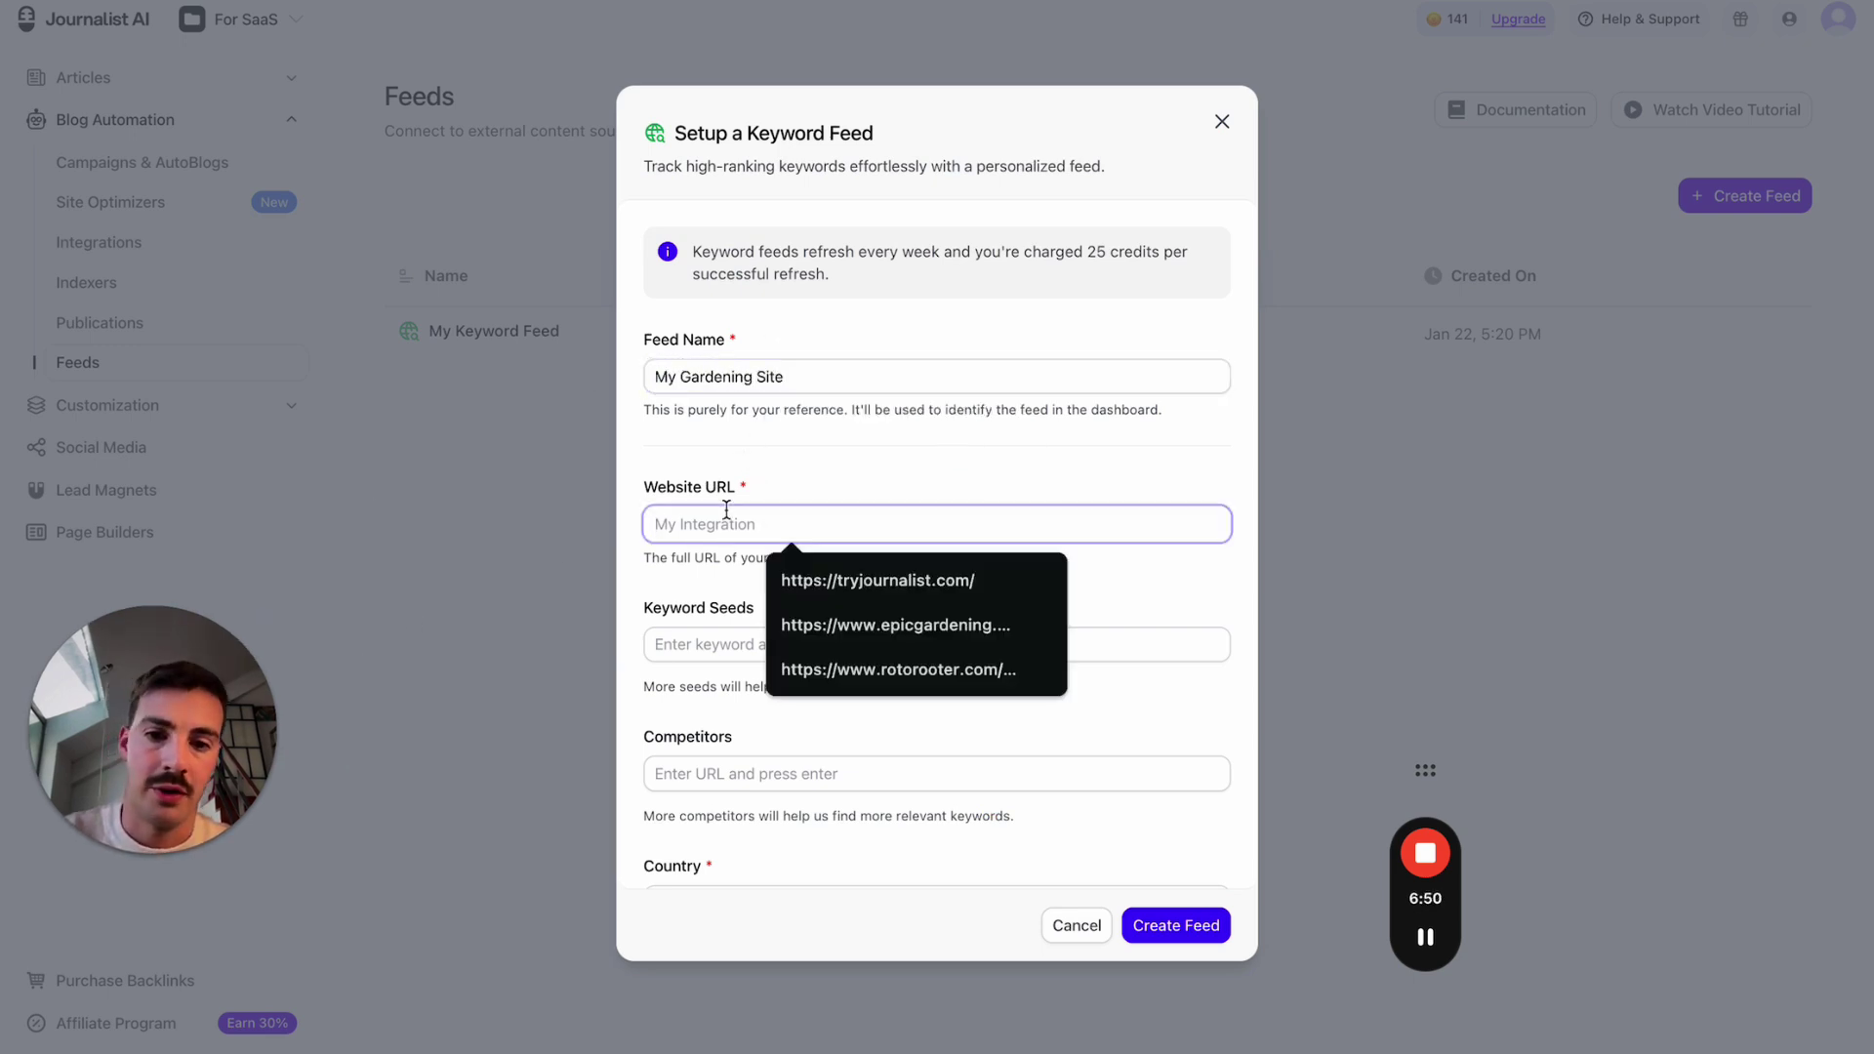
{"action": "left_click", "coordinate": [825, 623]}
- Add 'gardening tips' as the seed keyword and create the feed
{"action": "scroll", "coordinate": [810, 596], "scroll_direction": "down", "scroll_amount": 2}
{"action": "left_click", "coordinate": [809, 563]}
{"action": "type", "text": "gardening tips"}
{"action": "key", "text": "Return"}
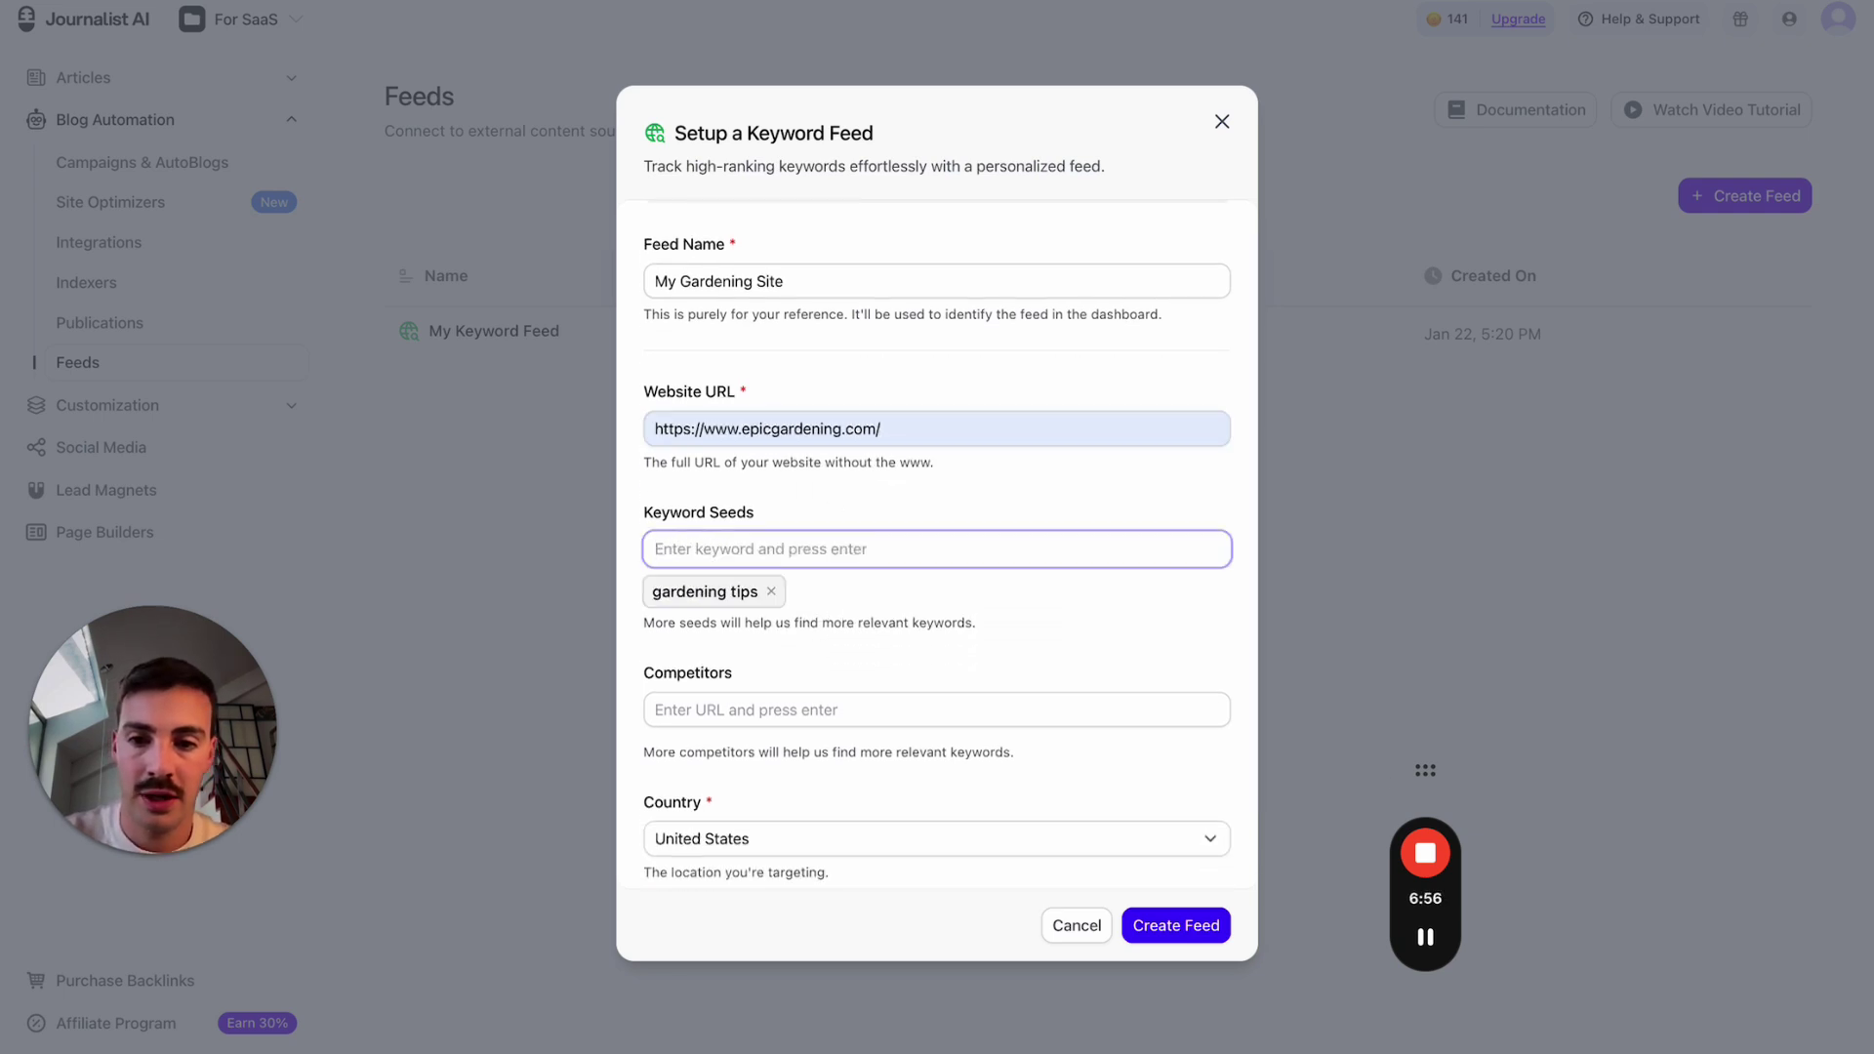
{"action": "scroll", "coordinate": [855, 556], "scroll_direction": "down", "scroll_amount": 3}
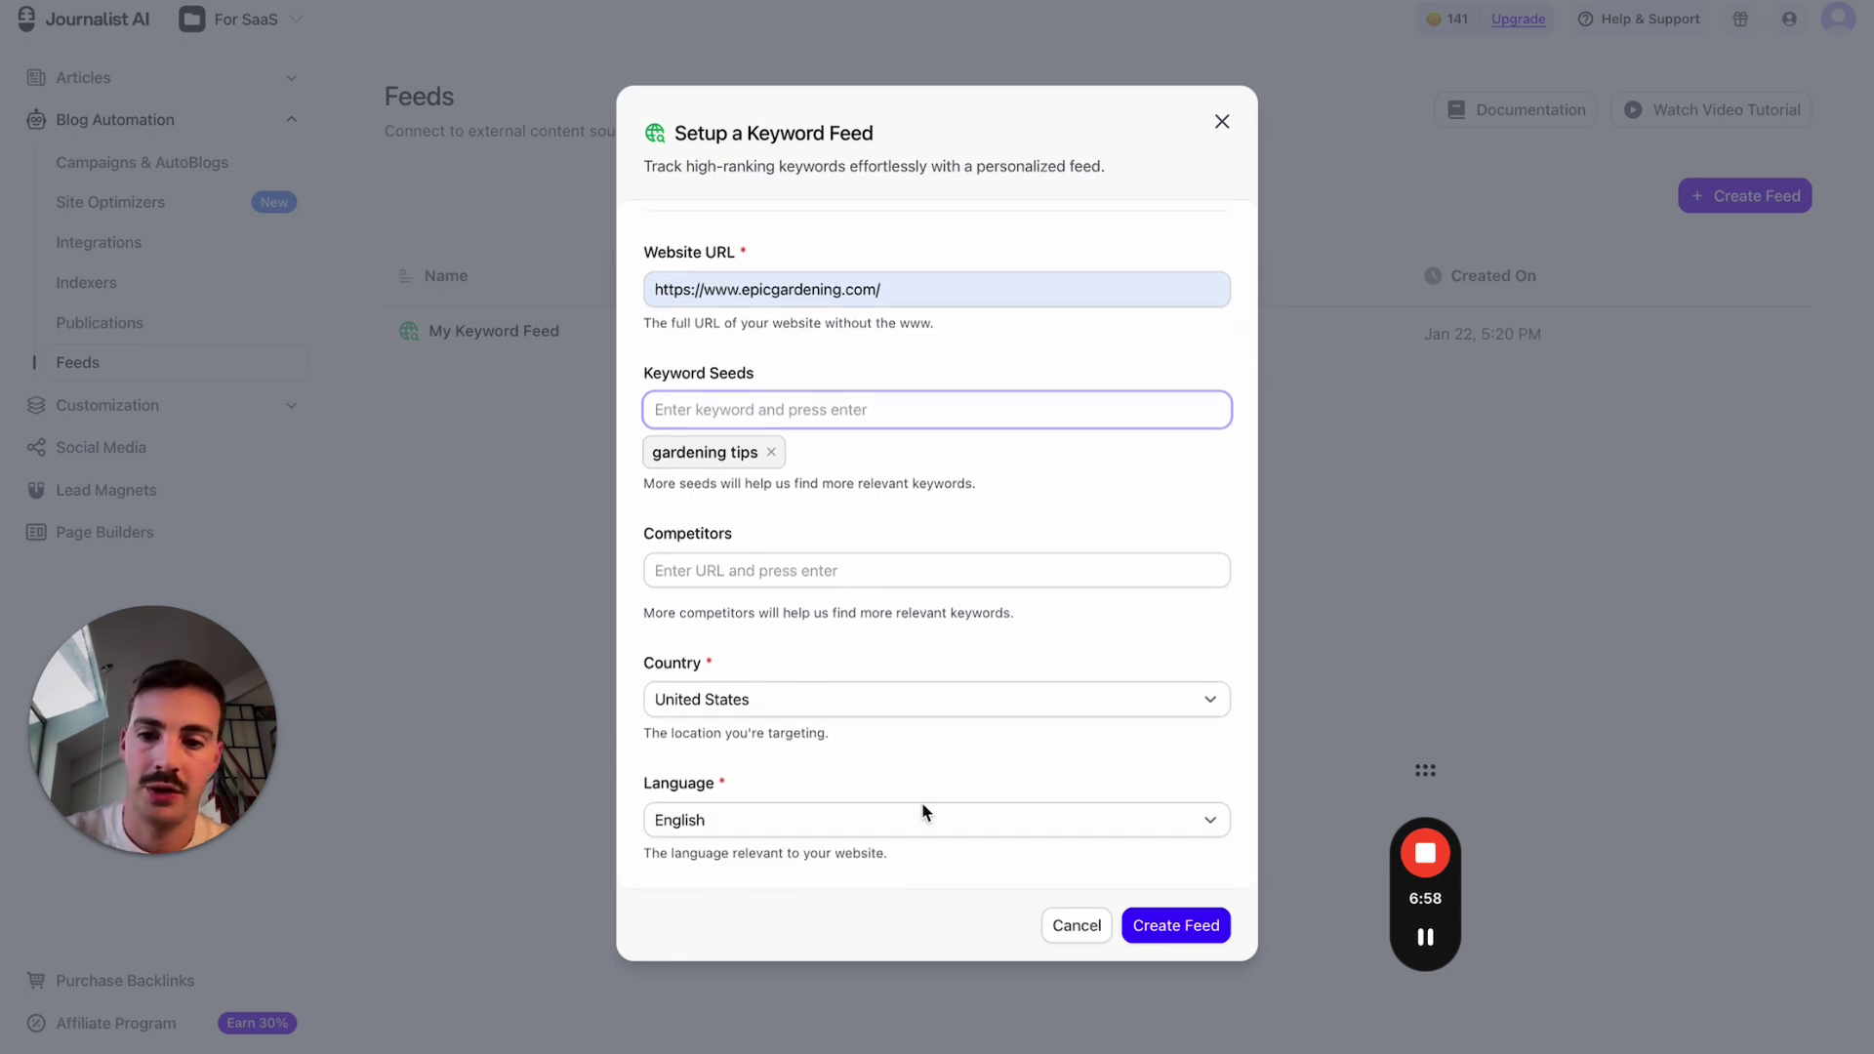
{"action": "left_click", "coordinate": [1166, 923]}
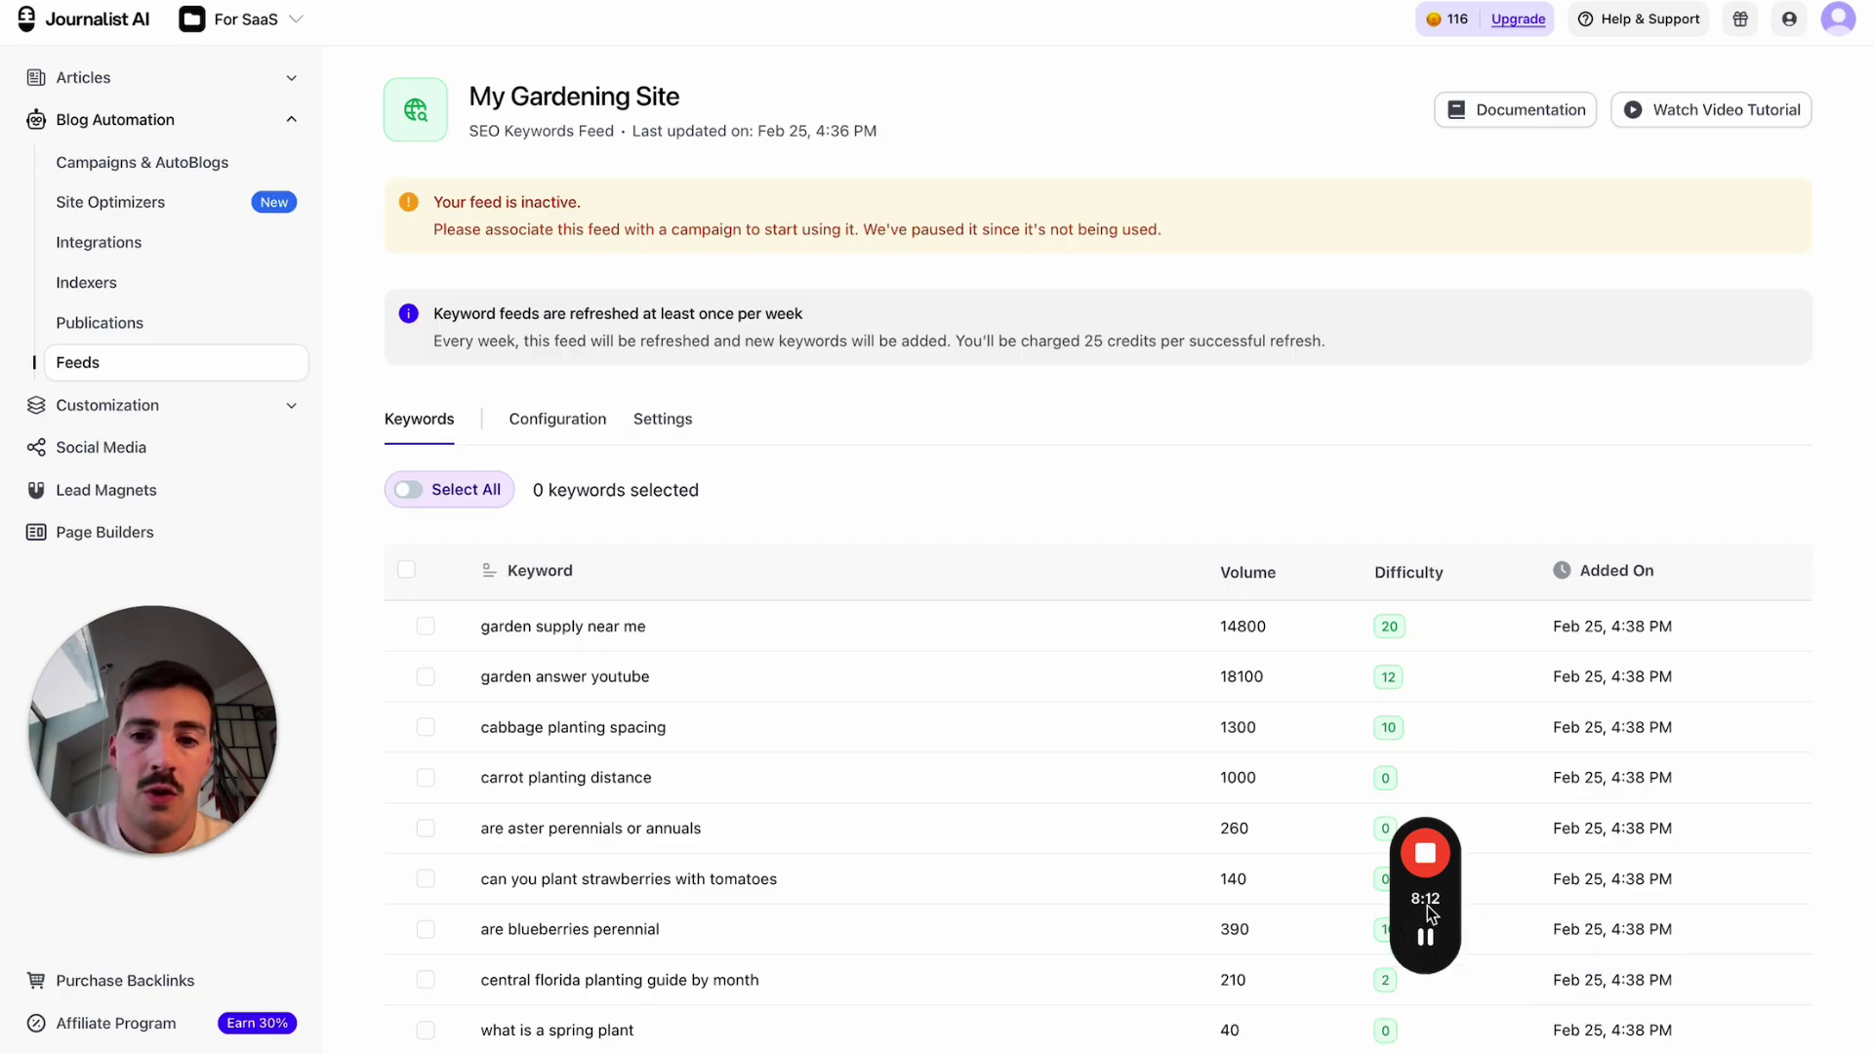
- Scroll through the 46 gathered keywords with volume and difficulty, then highlight the weekly refresh note
{"action": "left_click_drag", "start_coordinate": [1427, 906], "coordinate": [1855, 913]}
{"action": "scroll", "coordinate": [1468, 666], "scroll_direction": "down", "scroll_amount": 5}
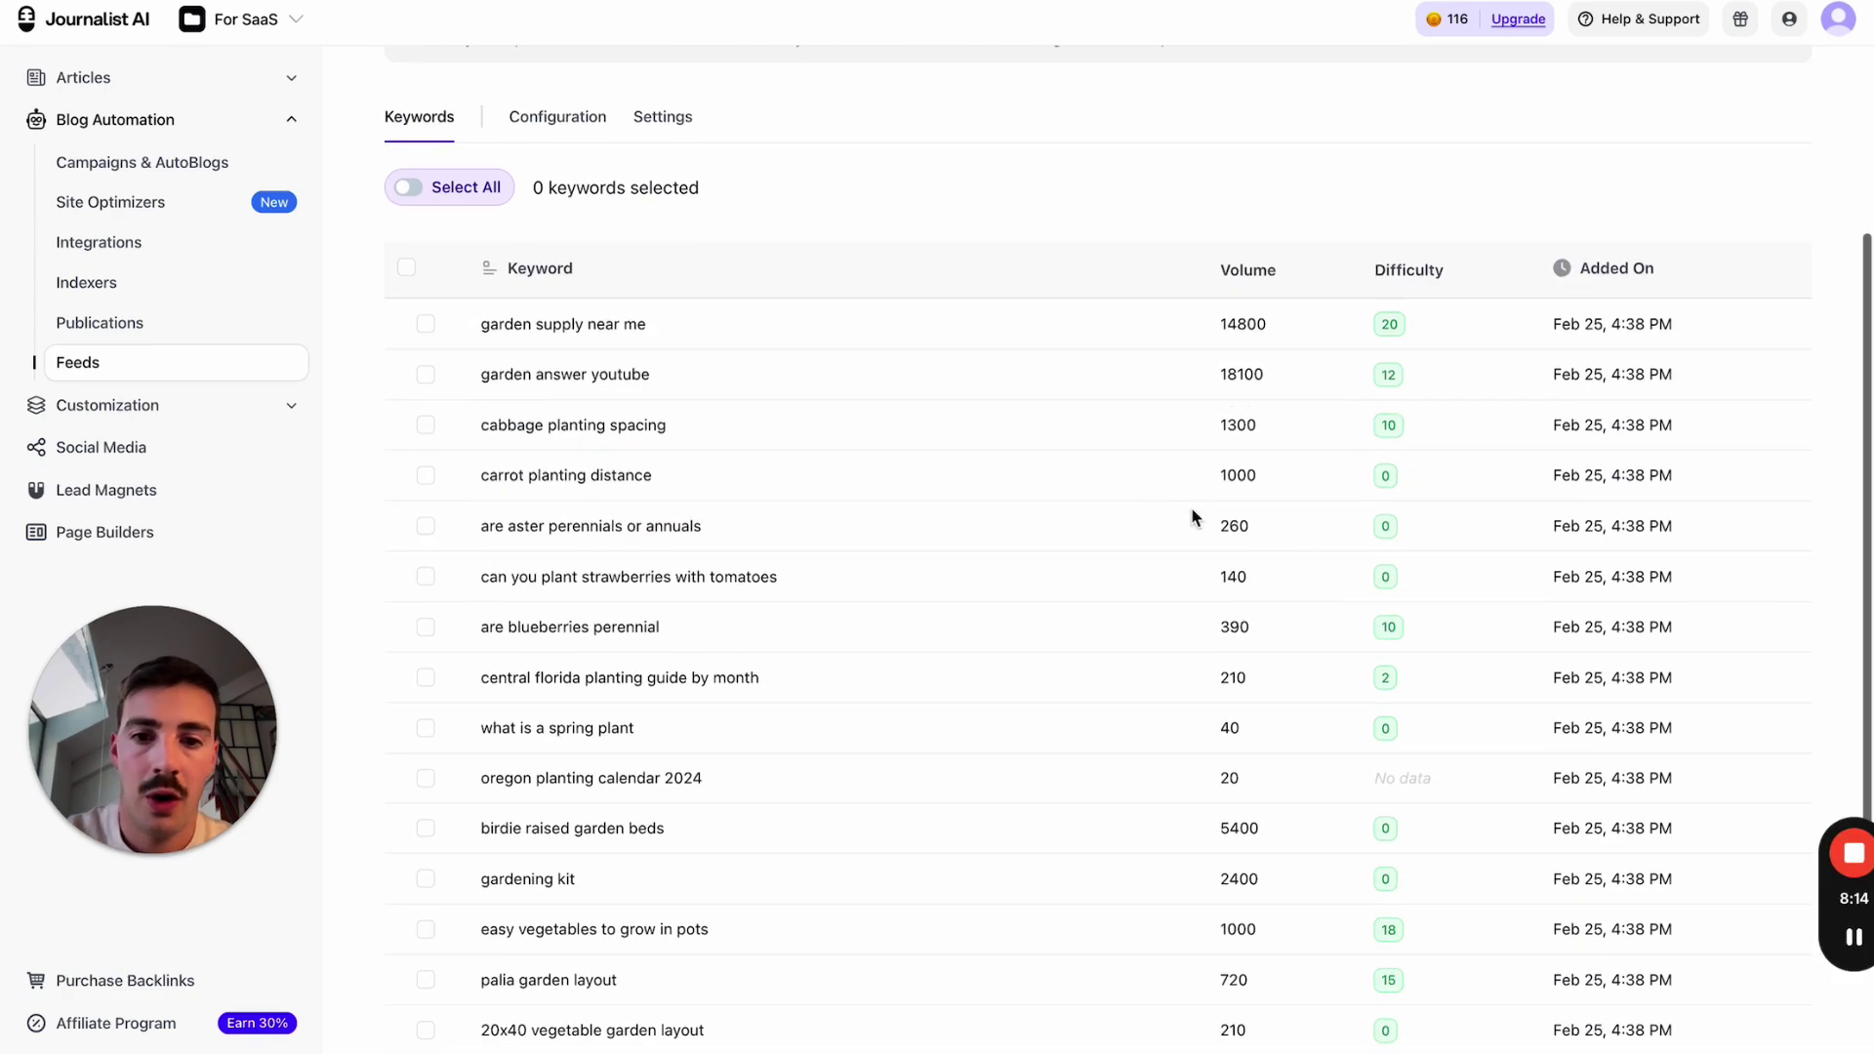
{"action": "left_click_drag", "start_coordinate": [481, 374], "coordinate": [468, 43]}
{"action": "scroll", "coordinate": [683, 385], "scroll_direction": "down", "scroll_amount": 1}
{"action": "scroll", "coordinate": [832, 927], "scroll_direction": "down", "scroll_amount": 2}
{"action": "scroll", "coordinate": [728, 372], "scroll_direction": "up", "scroll_amount": 8}
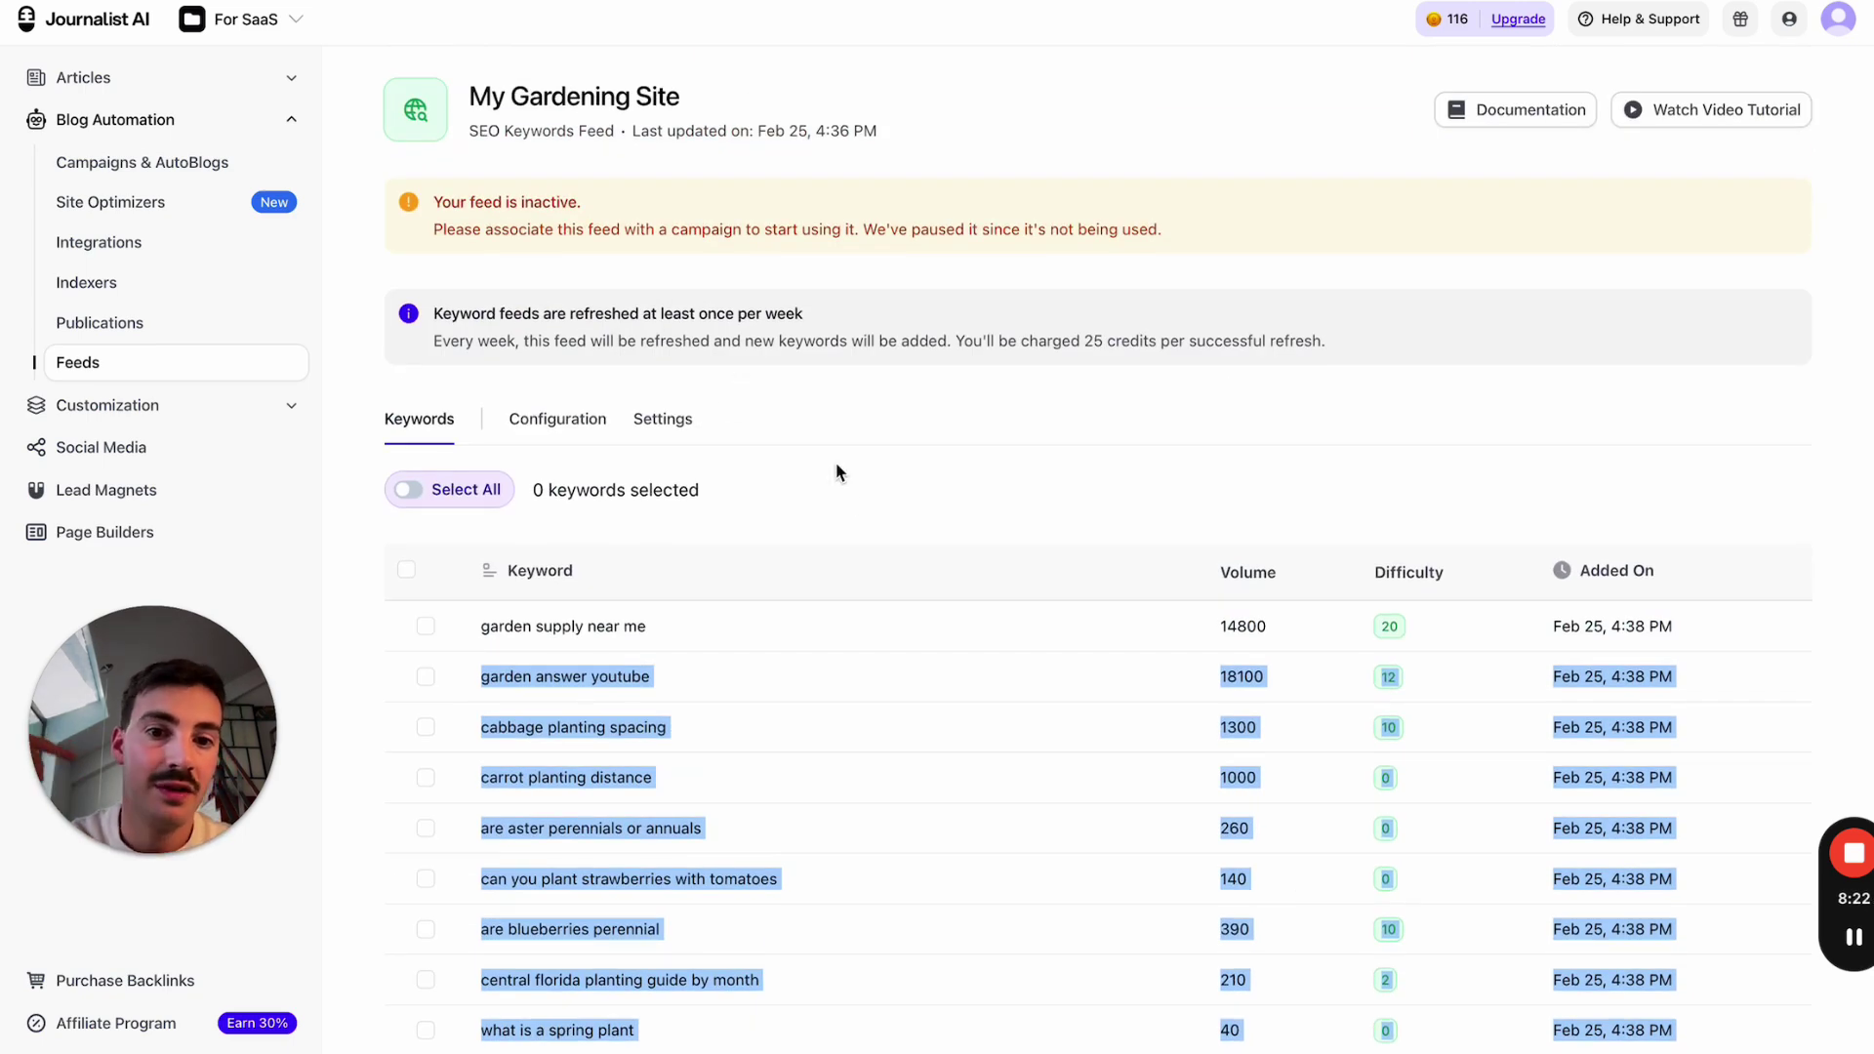
{"action": "scroll", "coordinate": [853, 498], "scroll_direction": "down", "scroll_amount": 1}
{"action": "left_click", "coordinate": [470, 276]}
{"action": "left_click_drag", "start_coordinate": [470, 276], "coordinate": [676, 277]}
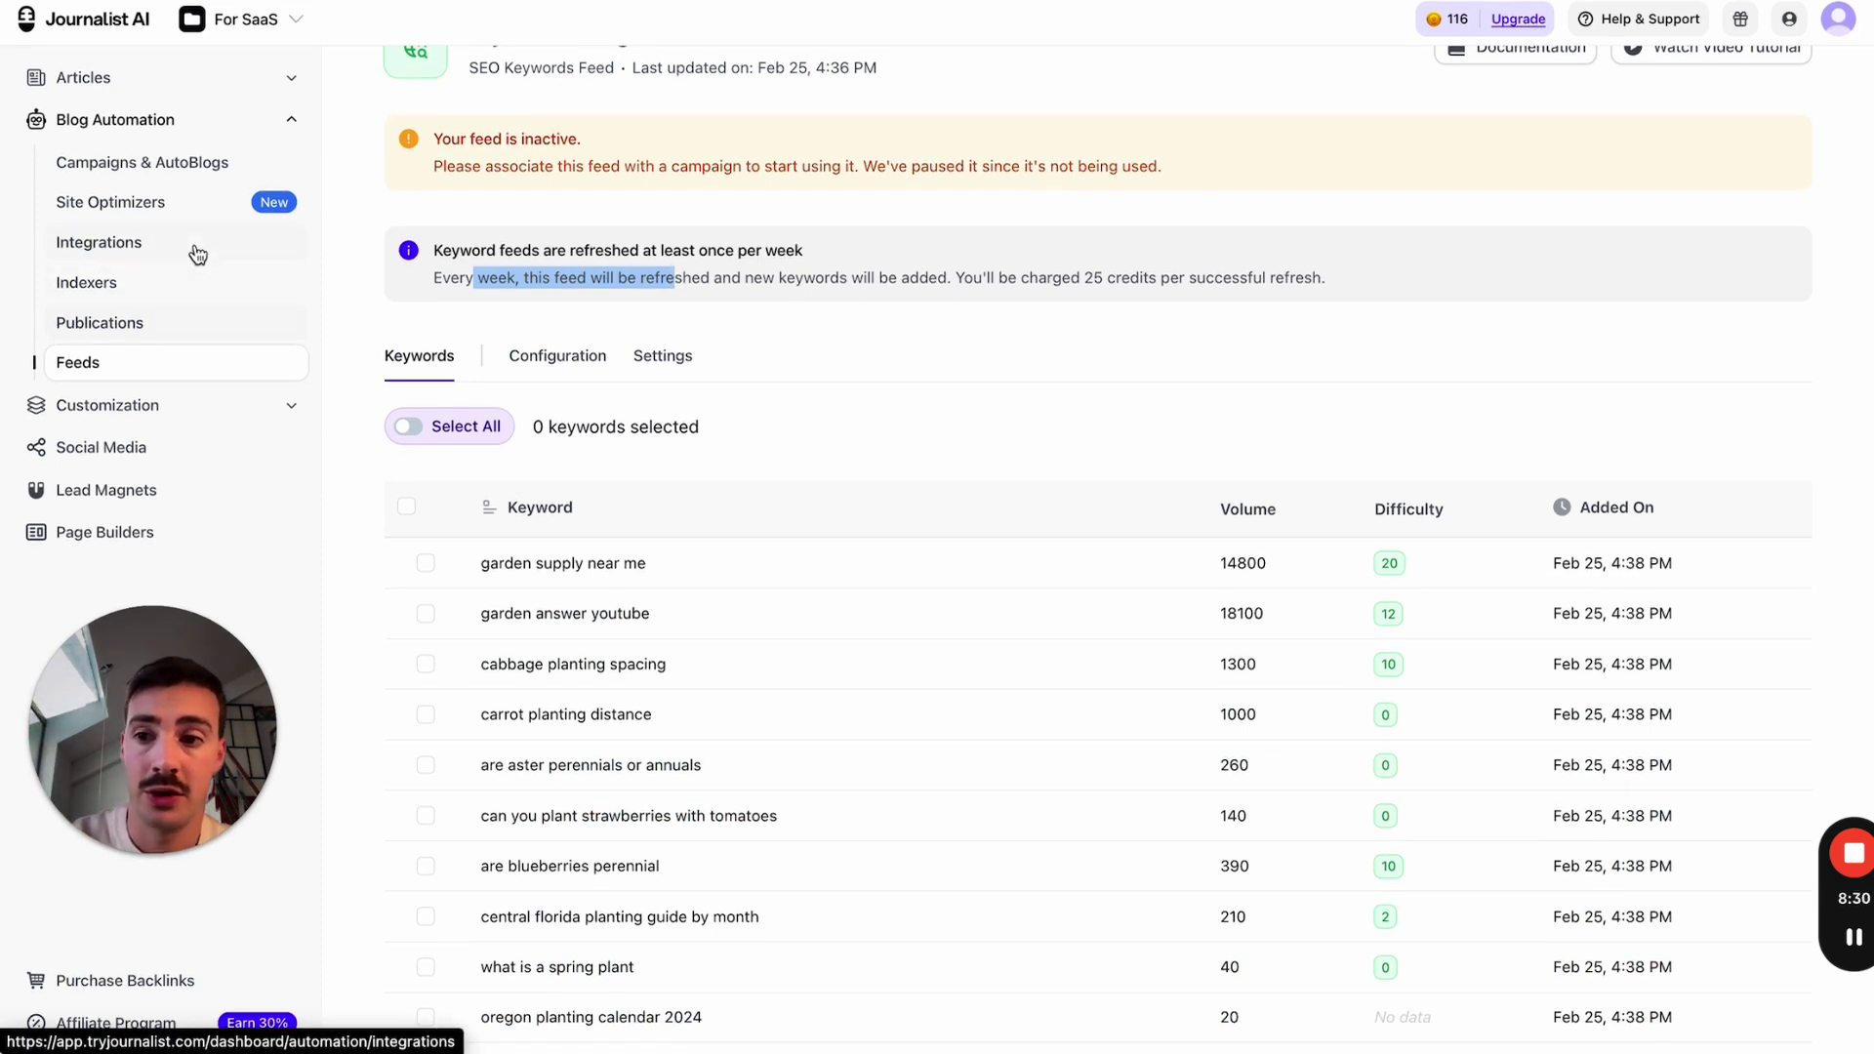
- Create a new campaign named 'garden' from Campaigns & AutoBlogs
{"action": "left_click", "coordinate": [159, 164]}
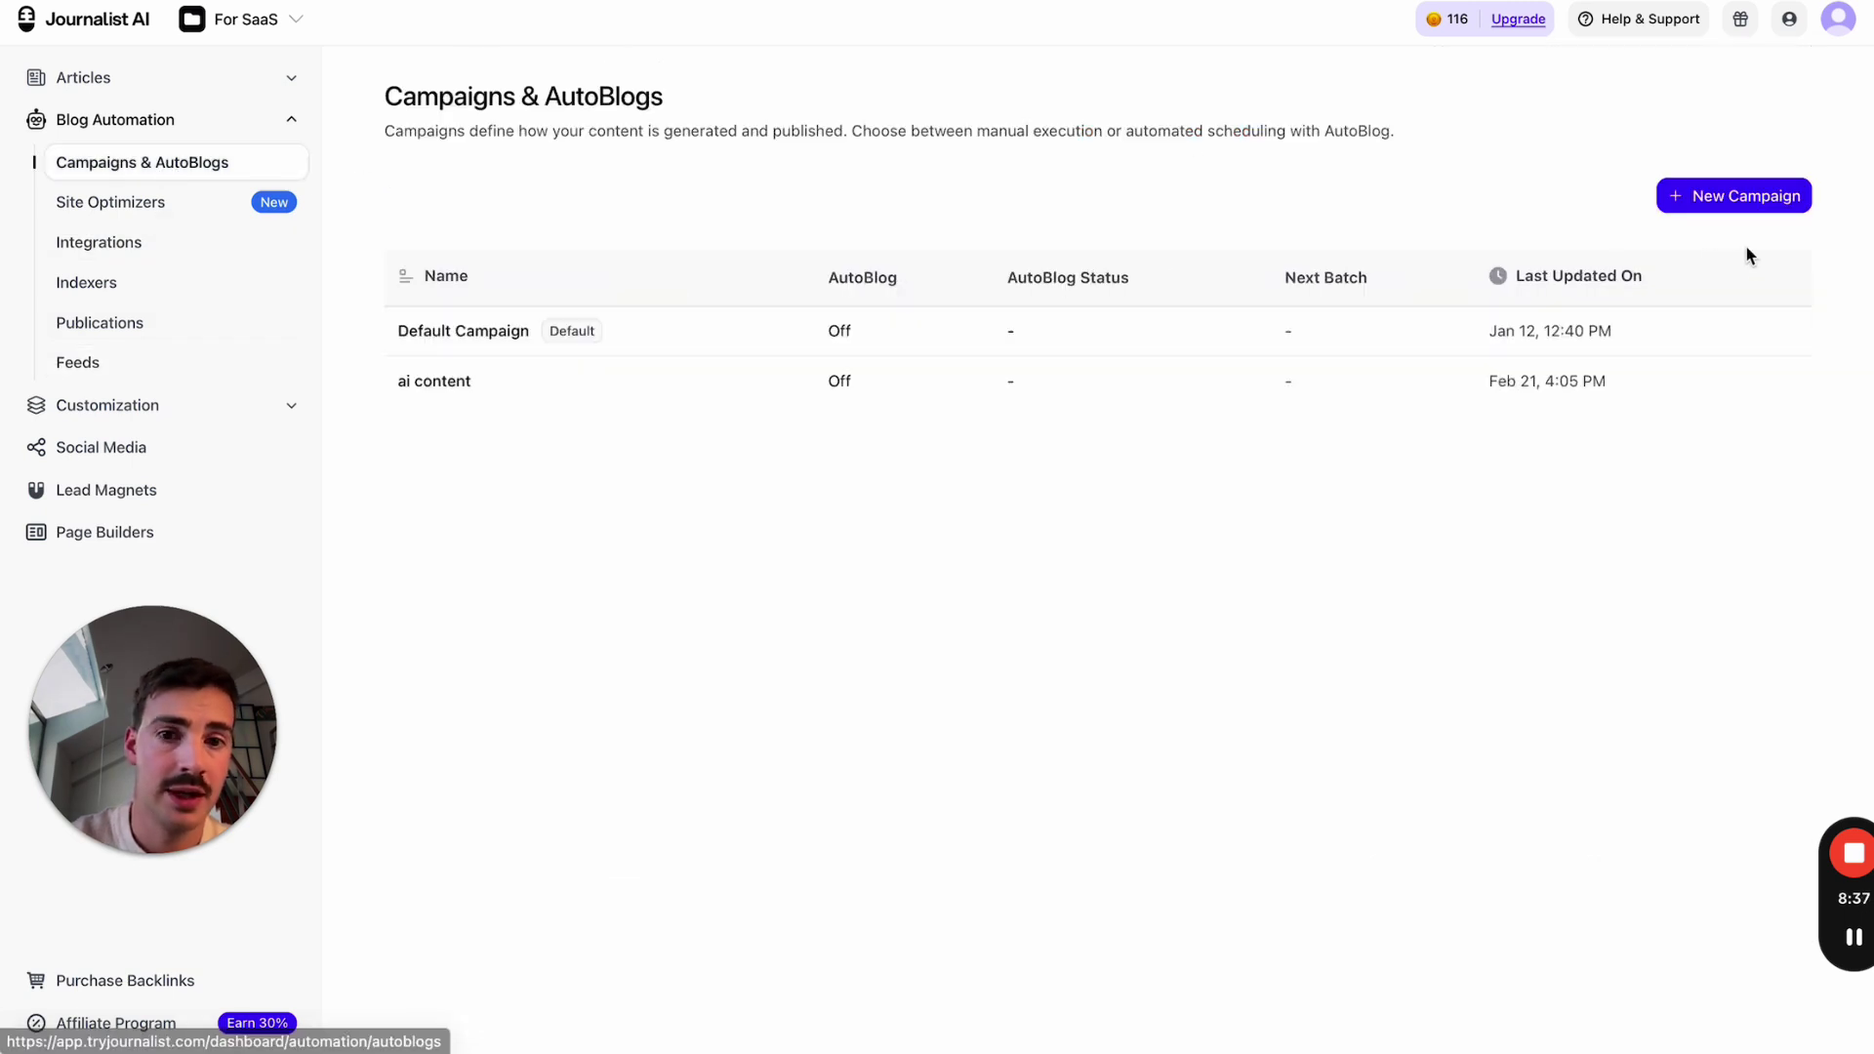
{"action": "left_click", "coordinate": [1744, 200]}
{"action": "left_click", "coordinate": [857, 473]}
{"action": "type", "text": "garden"}
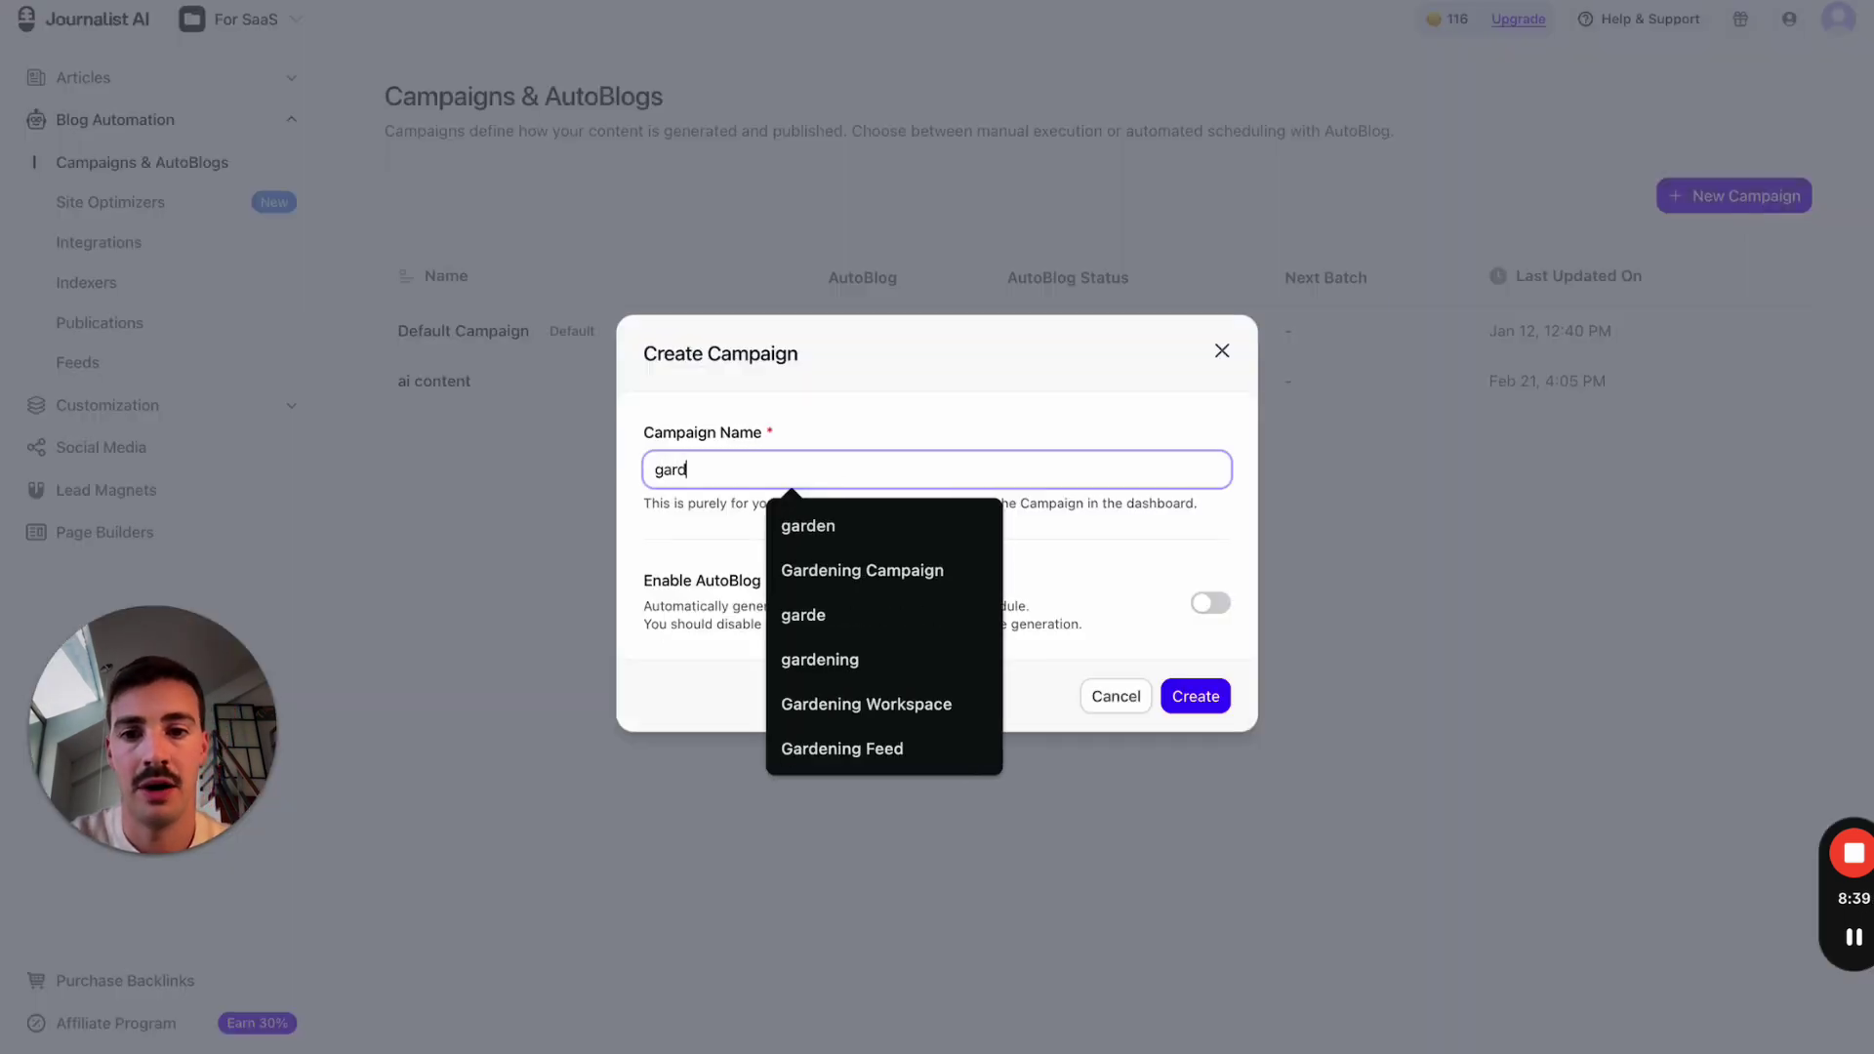
{"action": "left_click", "coordinate": [861, 527]}
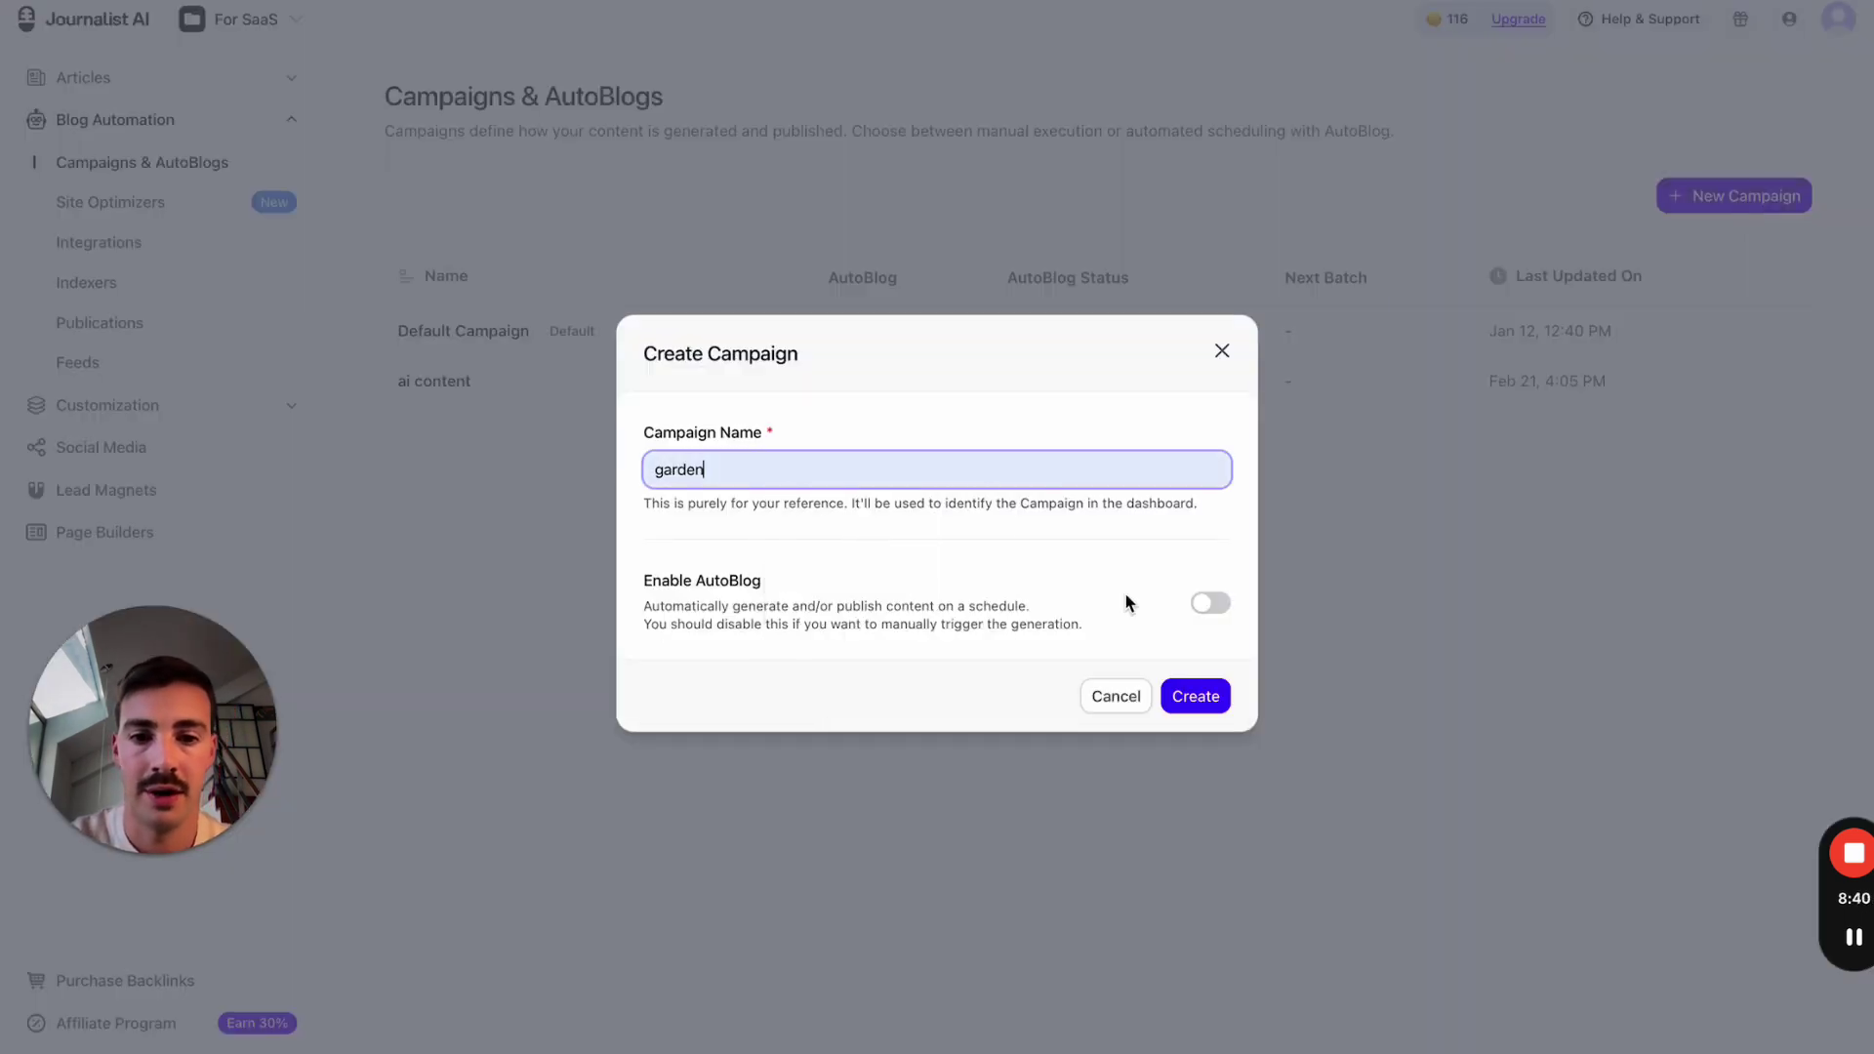
- Enable AutoBlog and compare the Full, Review and Planned automation modes
{"action": "left_click", "coordinate": [1211, 603]}
{"action": "scroll", "coordinate": [1093, 605], "scroll_direction": "down", "scroll_amount": 3}
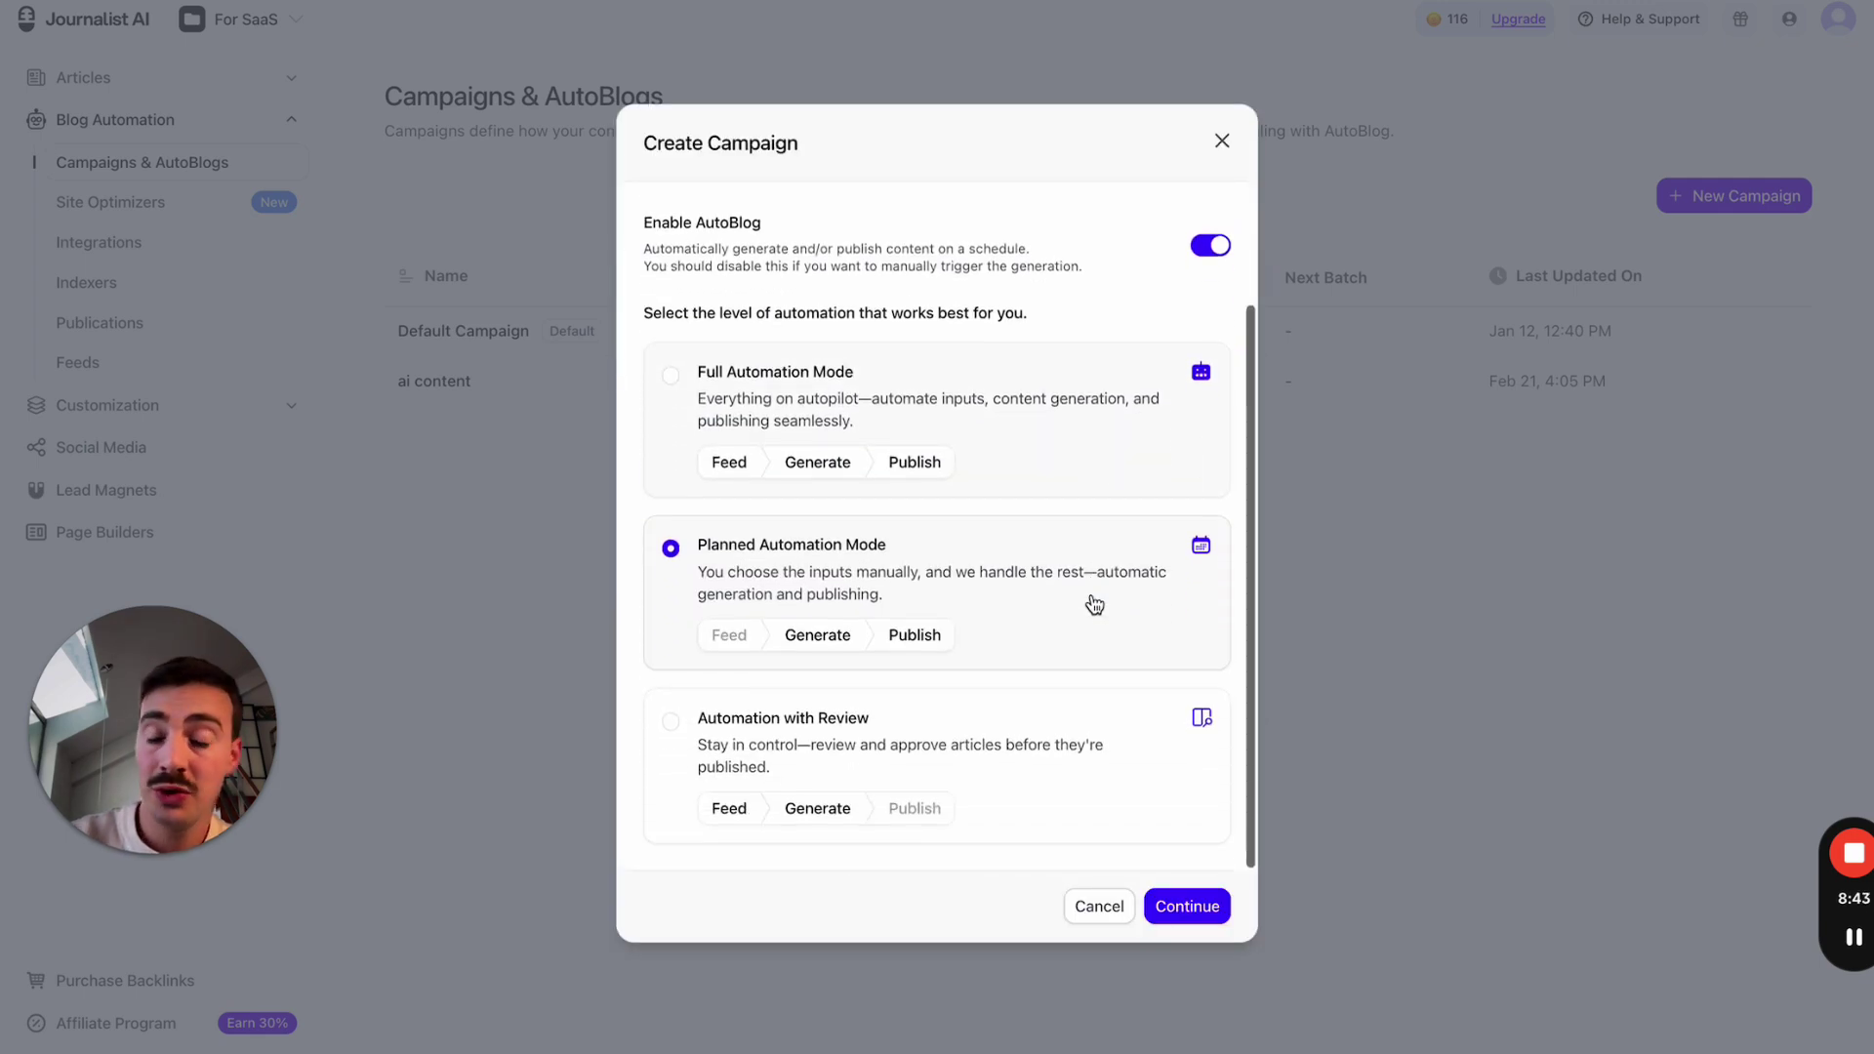
{"action": "left_click", "coordinate": [938, 463]}
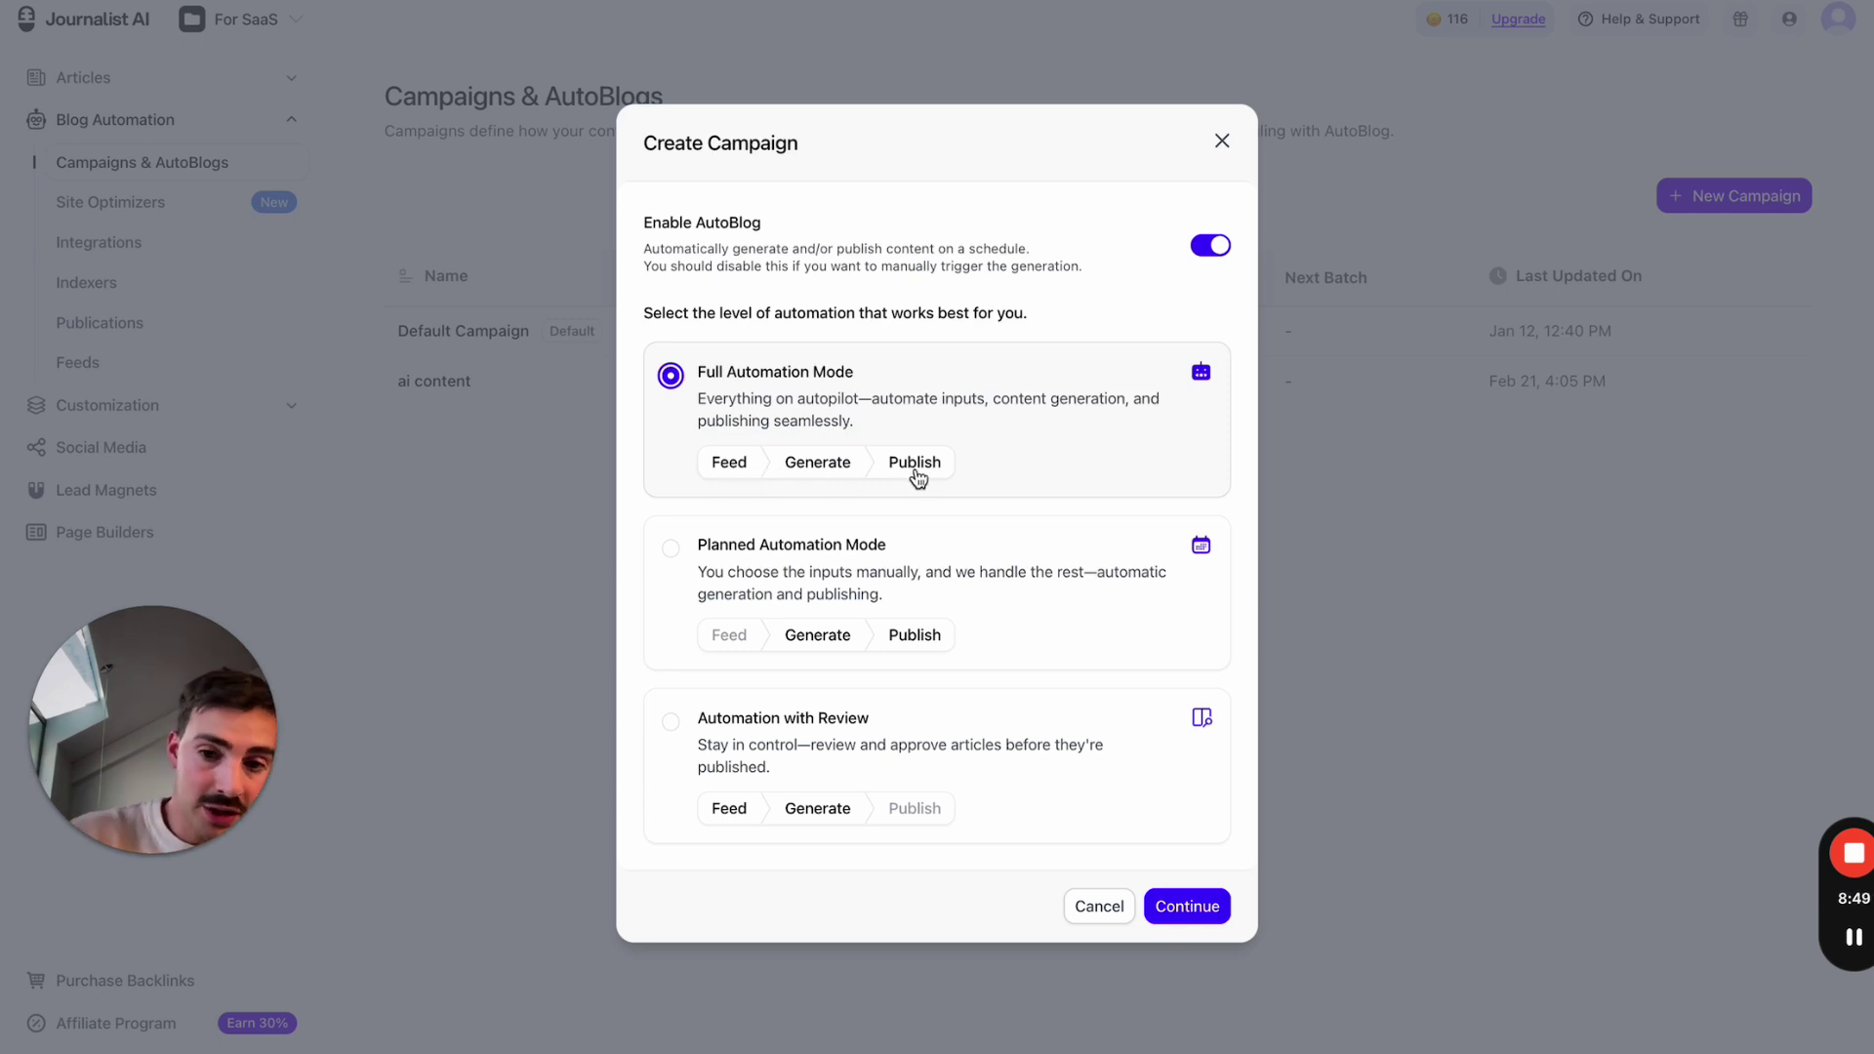
{"action": "left_click", "coordinate": [849, 760]}
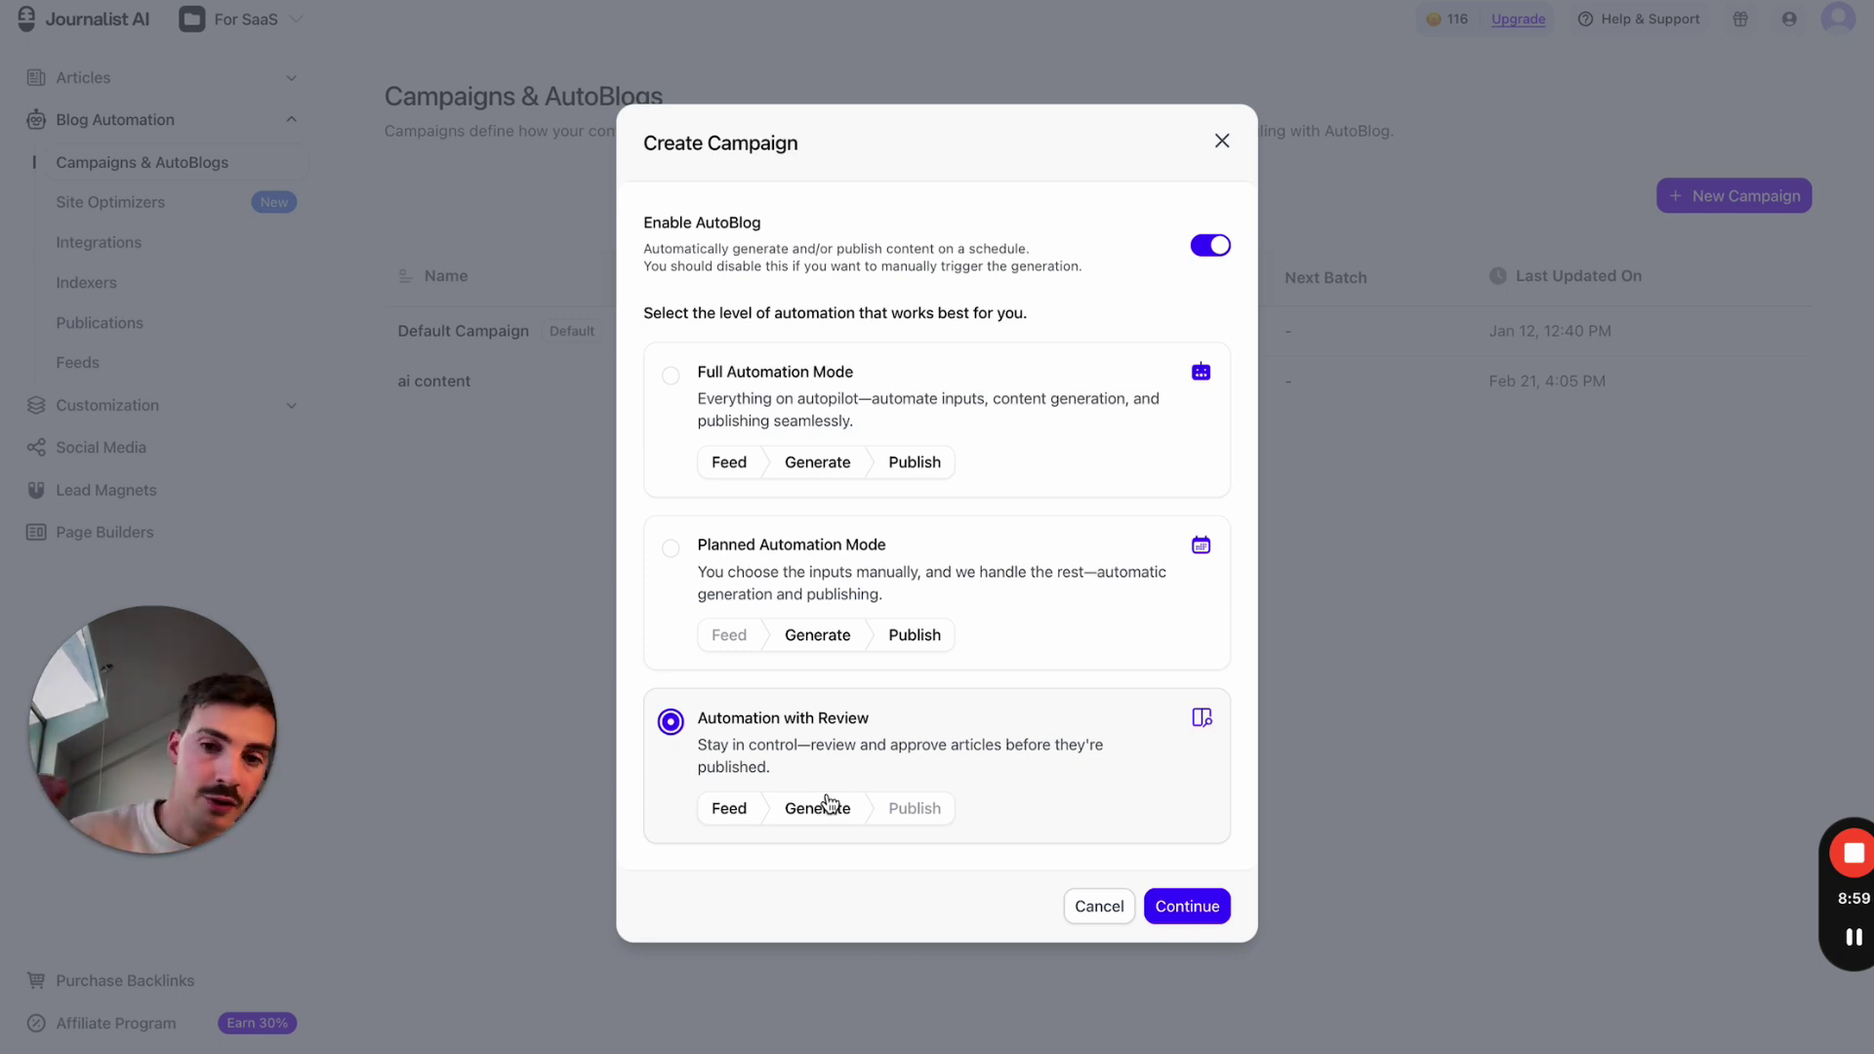
{"action": "left_click", "coordinate": [1023, 608]}
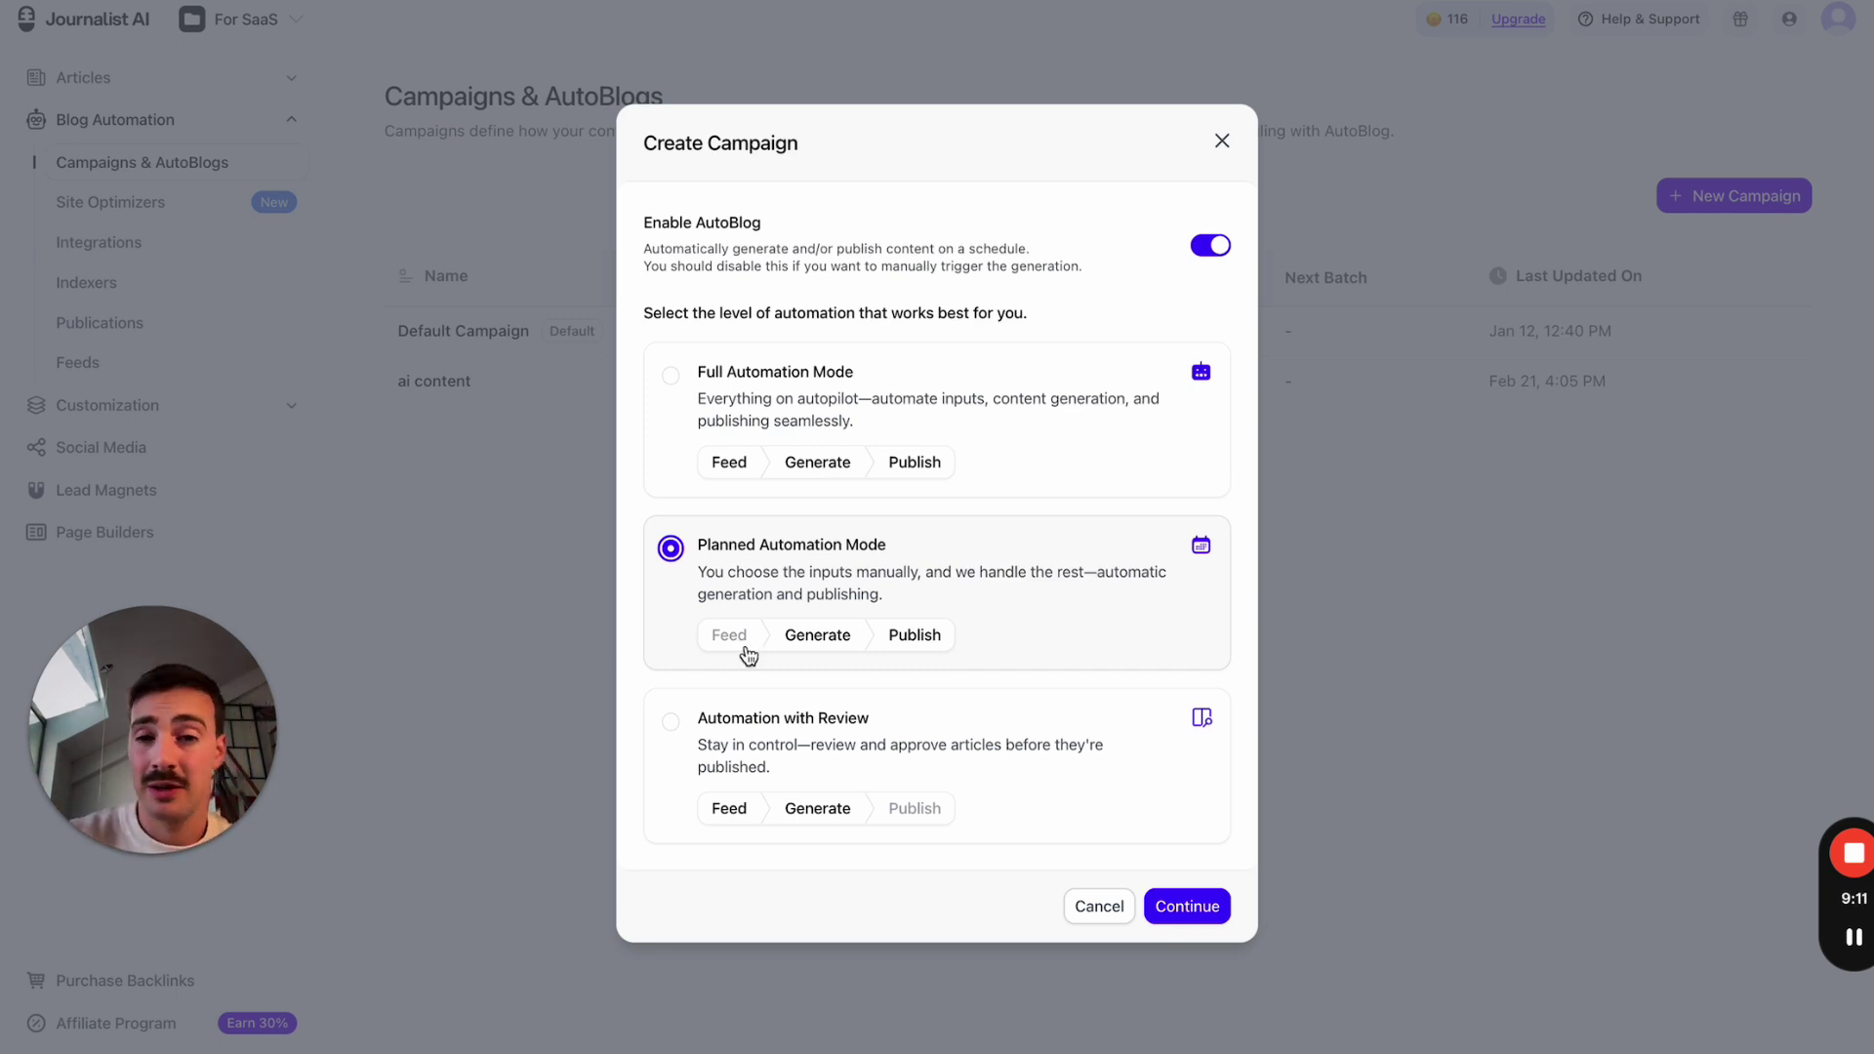
- Choose Full Automation with the My Gardening Site feed, no integration and no social media sharing
{"action": "left_click", "coordinate": [885, 392]}
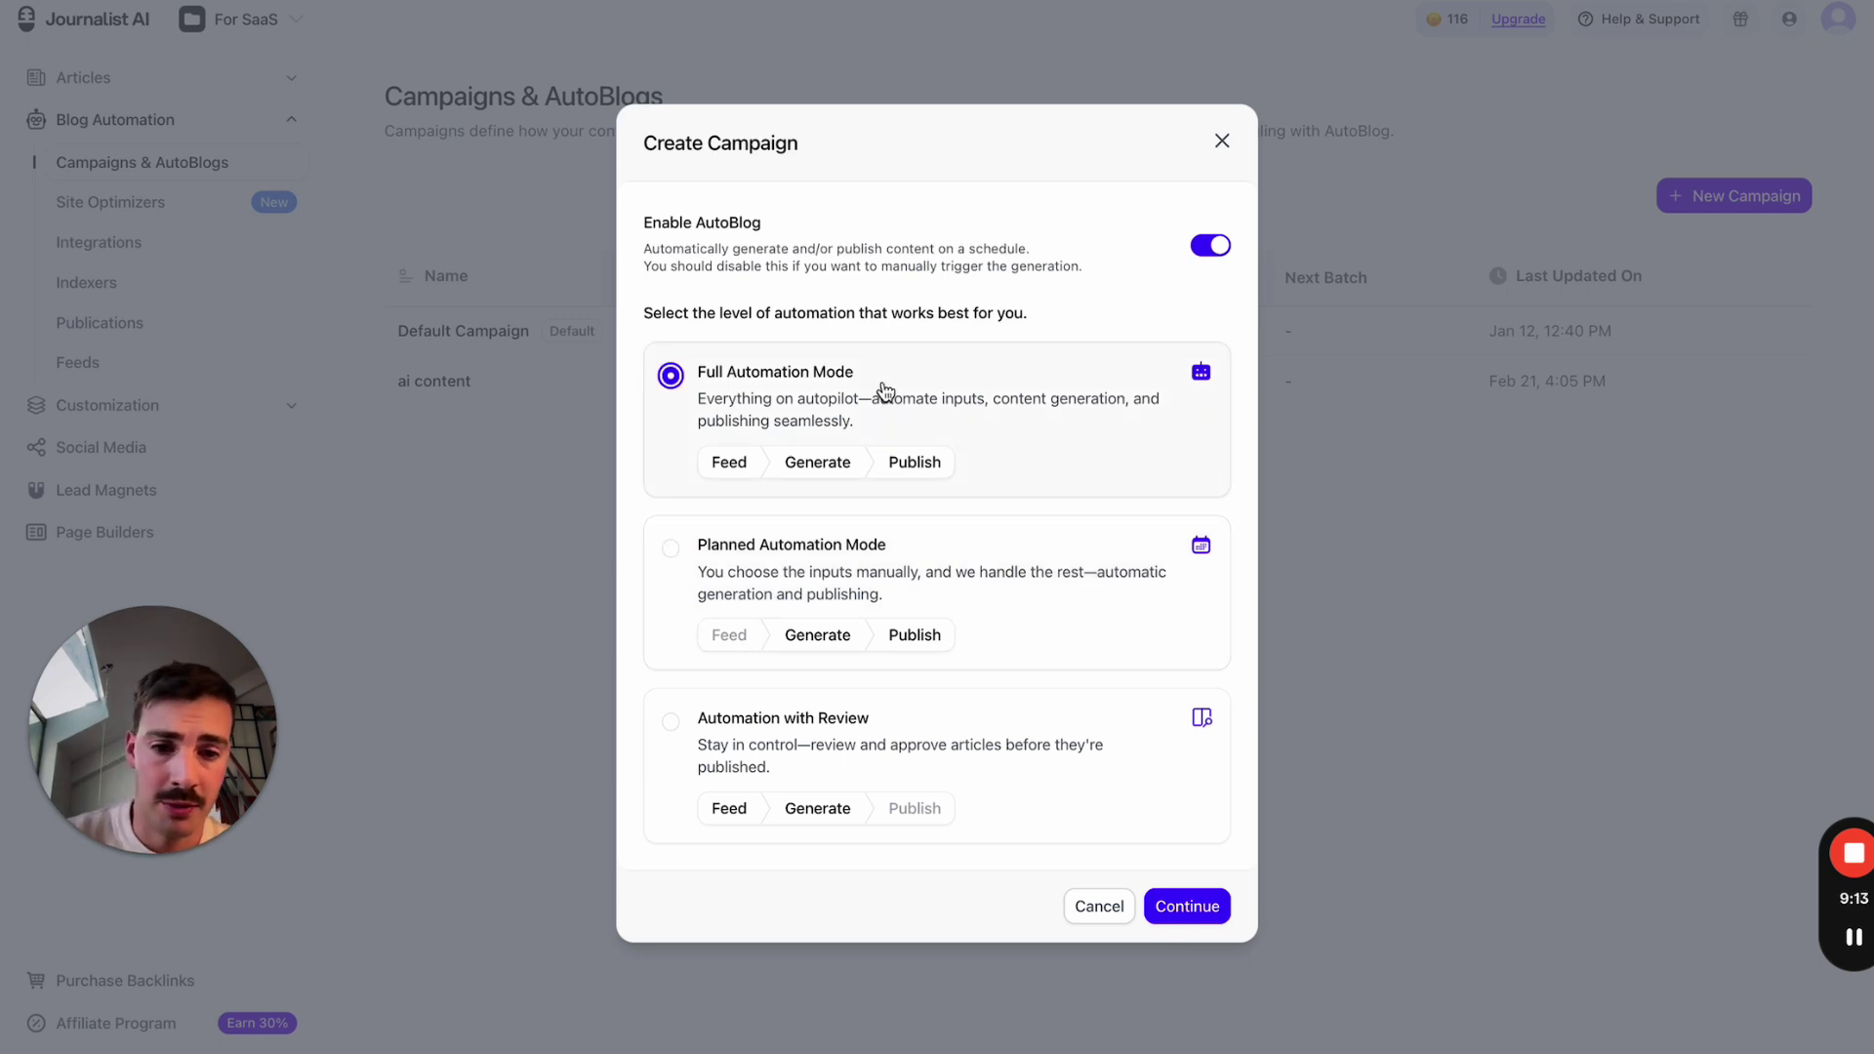
{"action": "left_click", "coordinate": [1187, 906]}
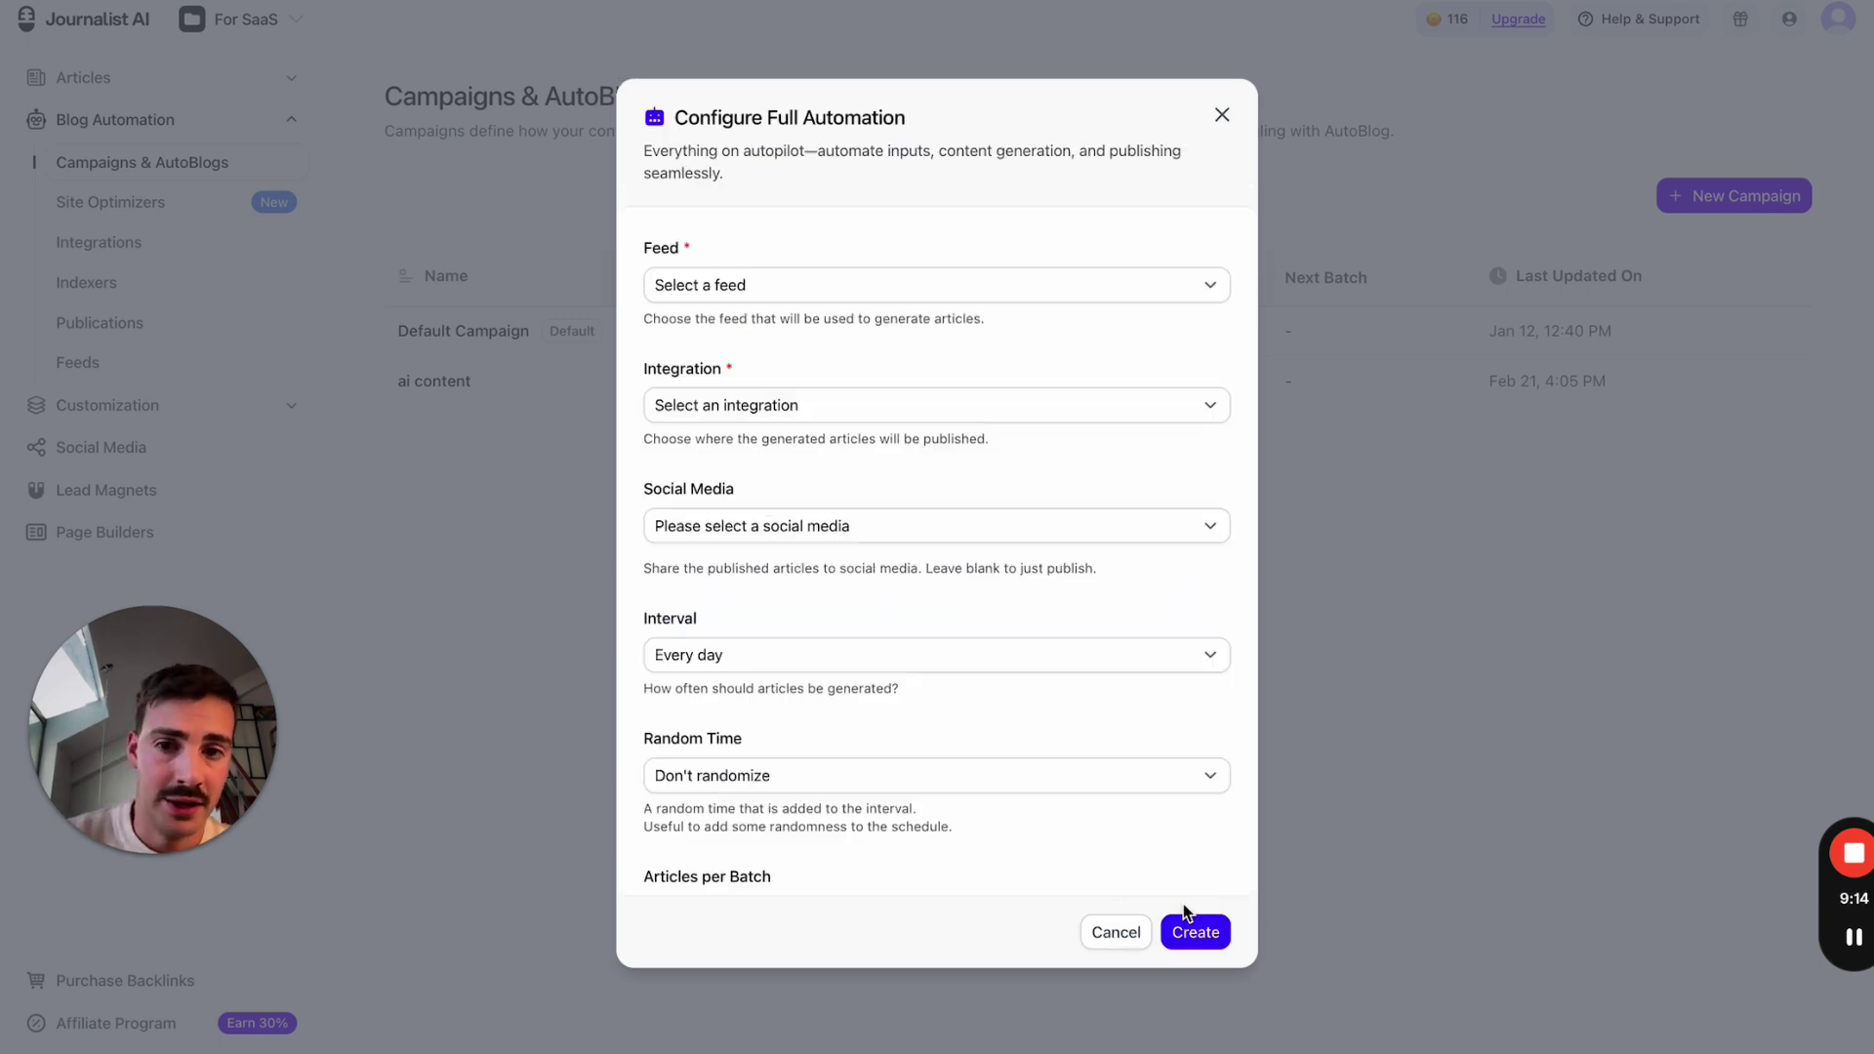
{"action": "left_click", "coordinate": [753, 283]}
{"action": "left_click", "coordinate": [773, 310]}
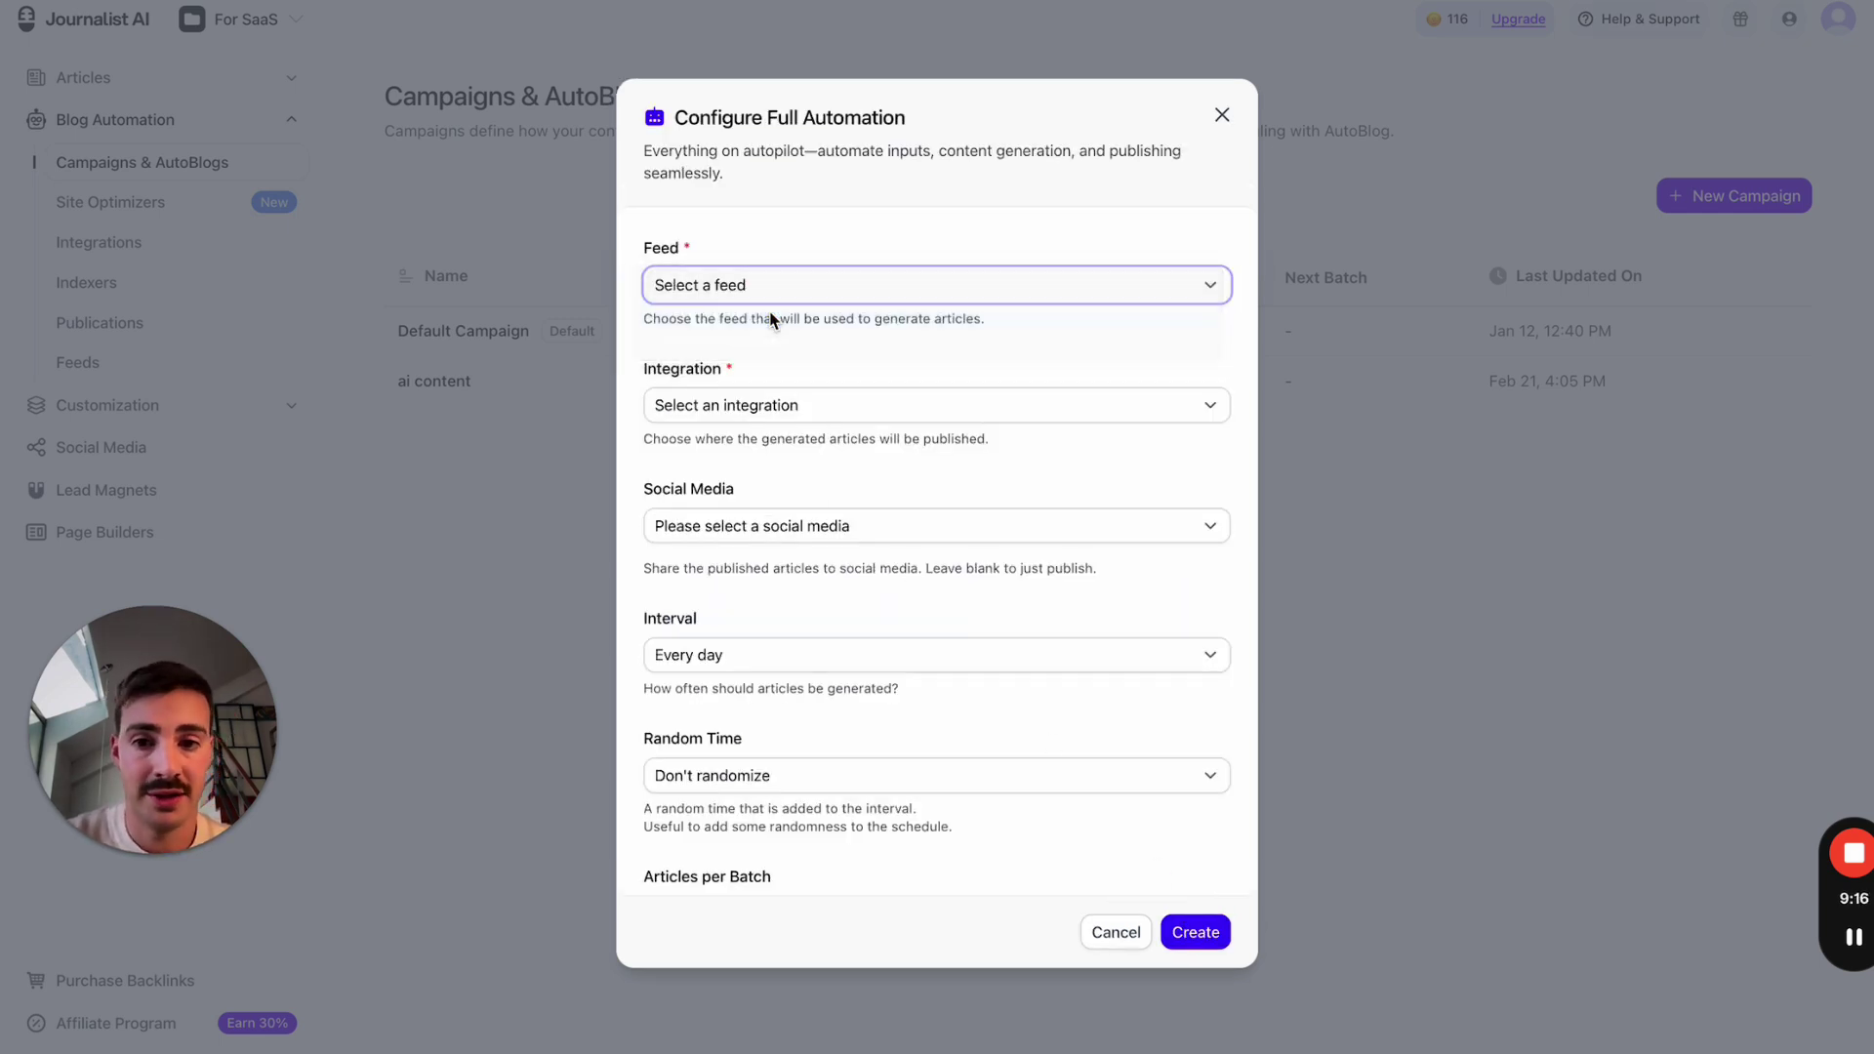
{"action": "left_click", "coordinate": [776, 409]}
{"action": "left_click", "coordinate": [874, 461]}
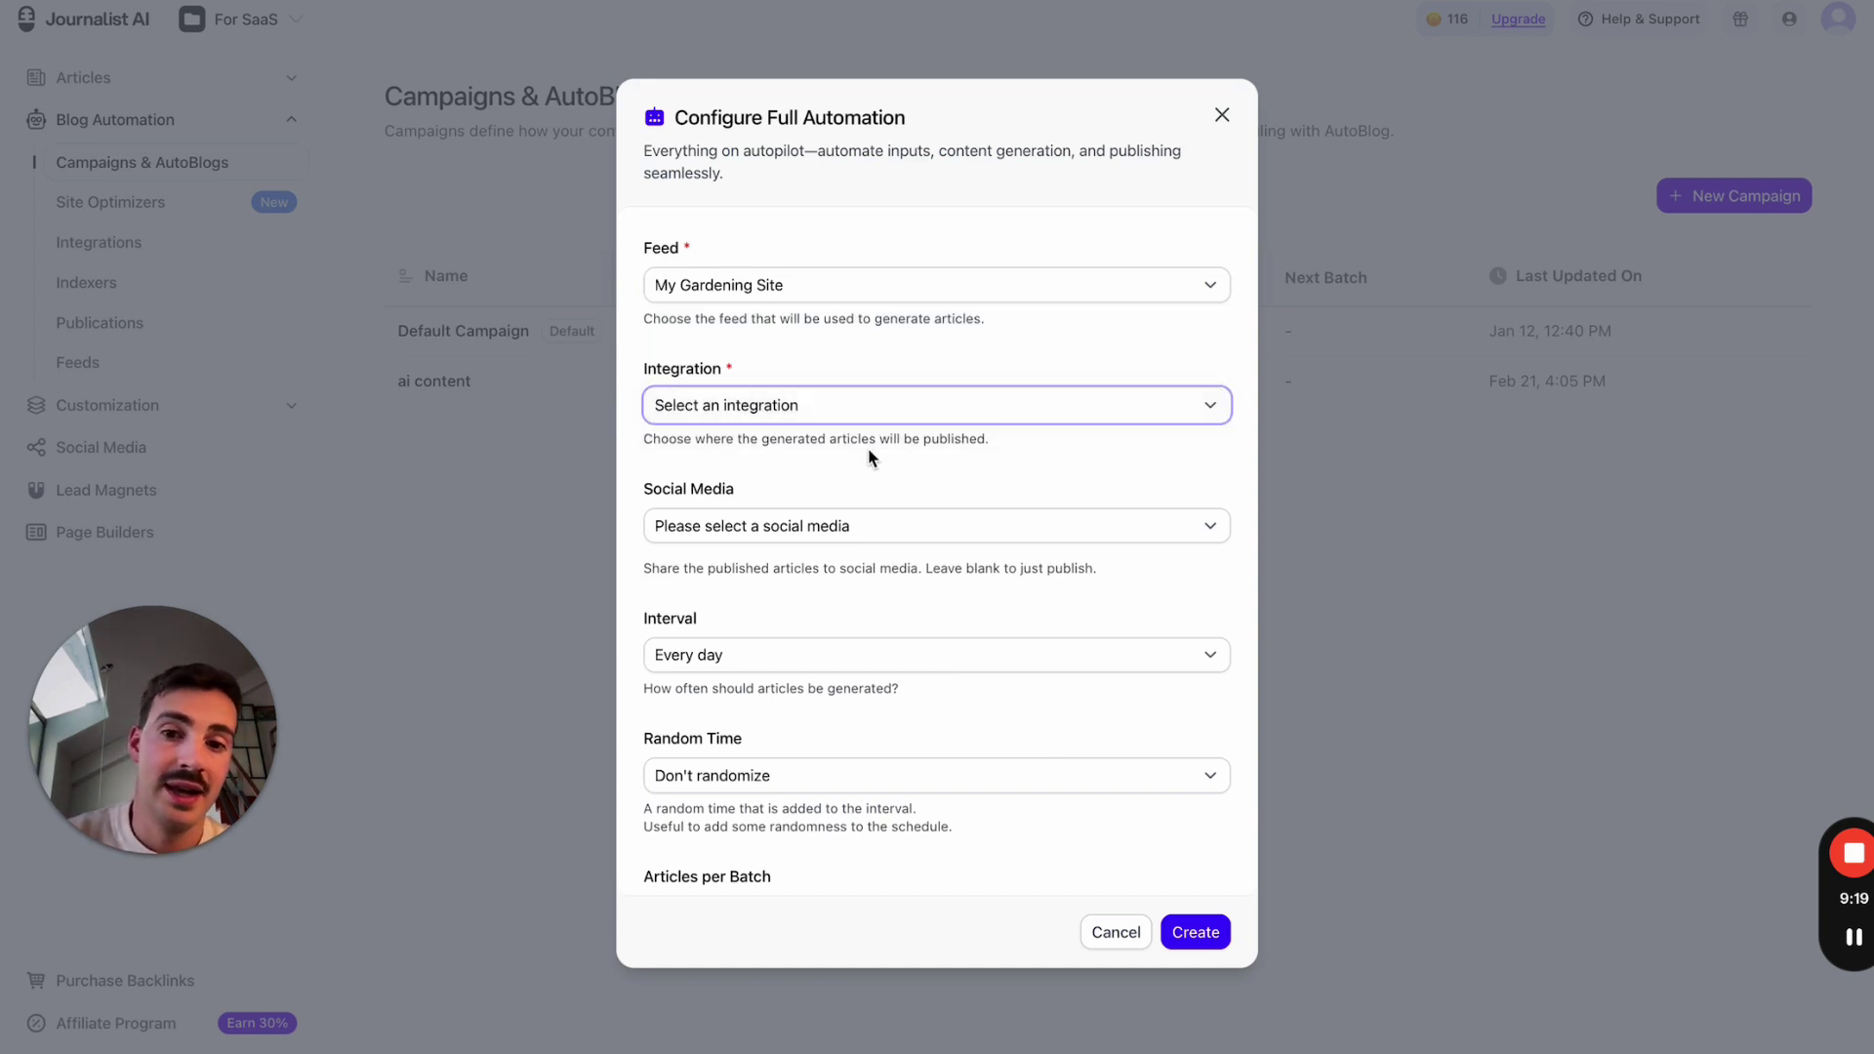
{"action": "left_click", "coordinate": [800, 525]}
{"action": "left_click", "coordinate": [806, 504]}
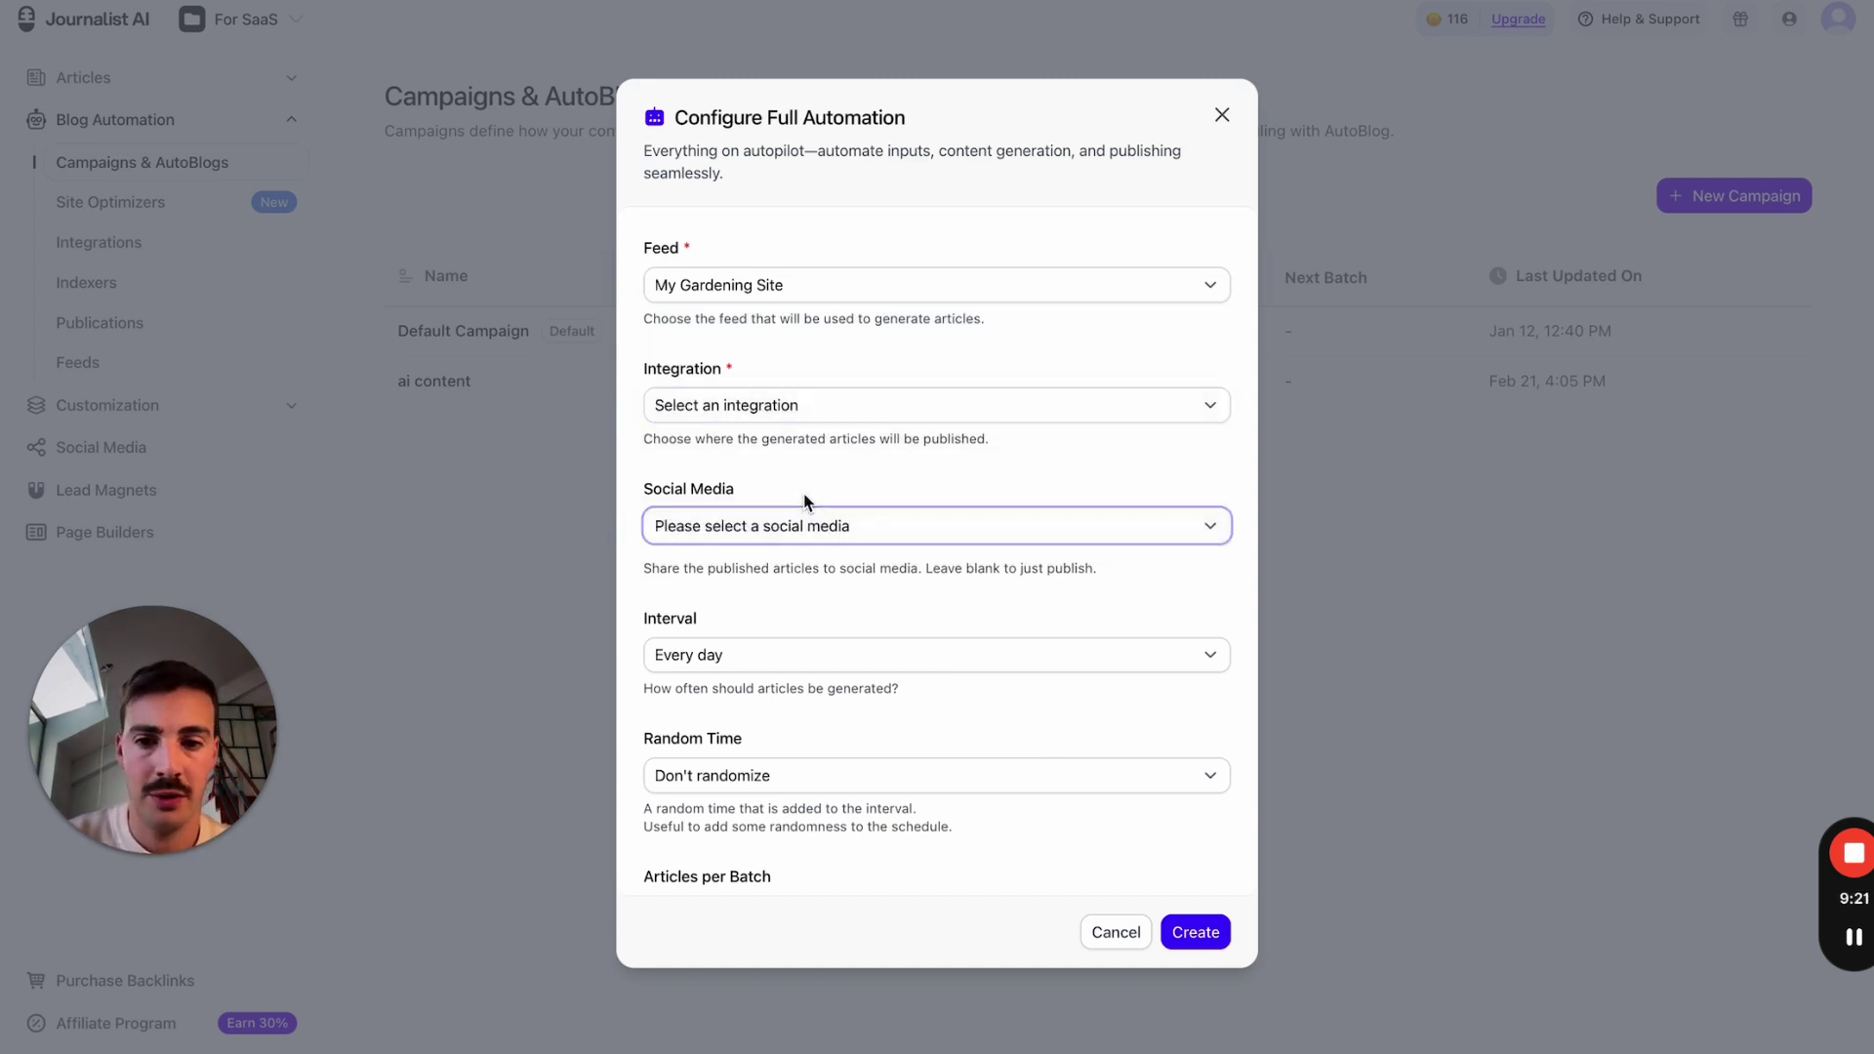
- Set the generation interval to Every week and Articles per Batch to 5
{"action": "scroll", "coordinate": [795, 556], "scroll_direction": "down", "scroll_amount": 1}
{"action": "left_click", "coordinate": [792, 571]}
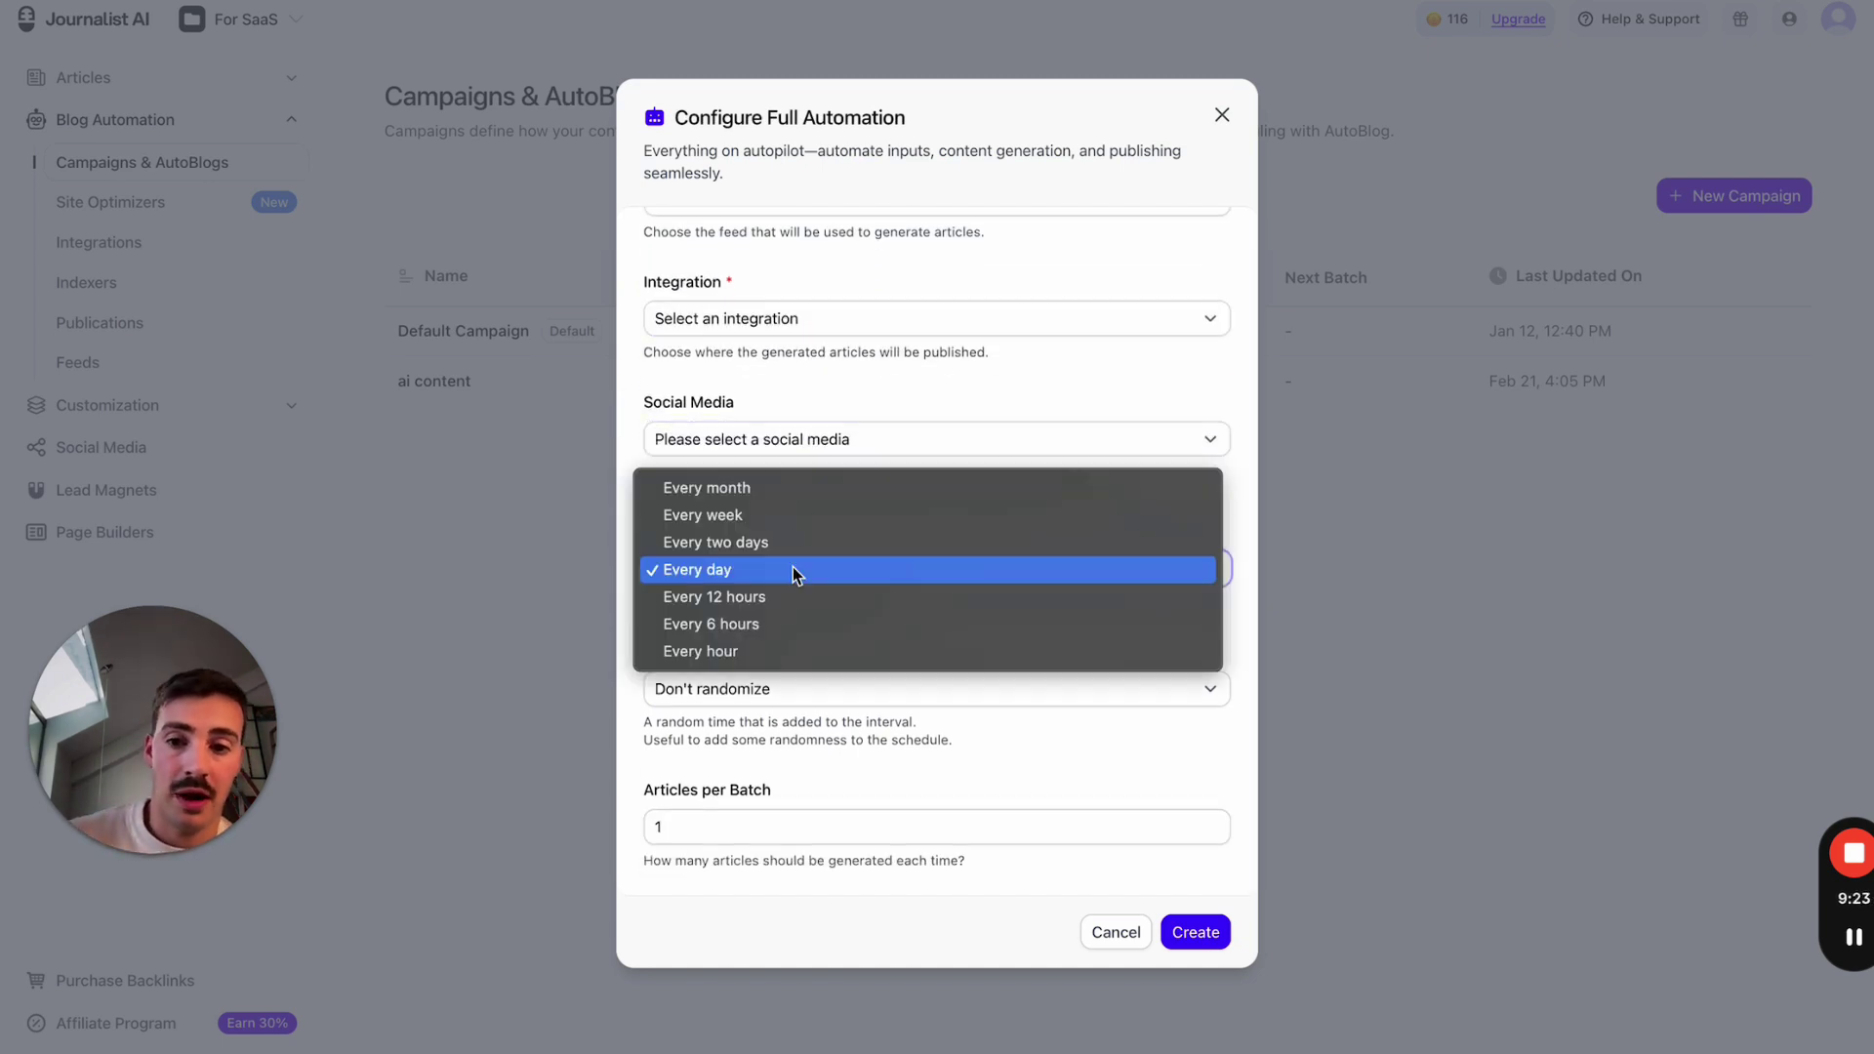
{"action": "left_click", "coordinate": [793, 569]}
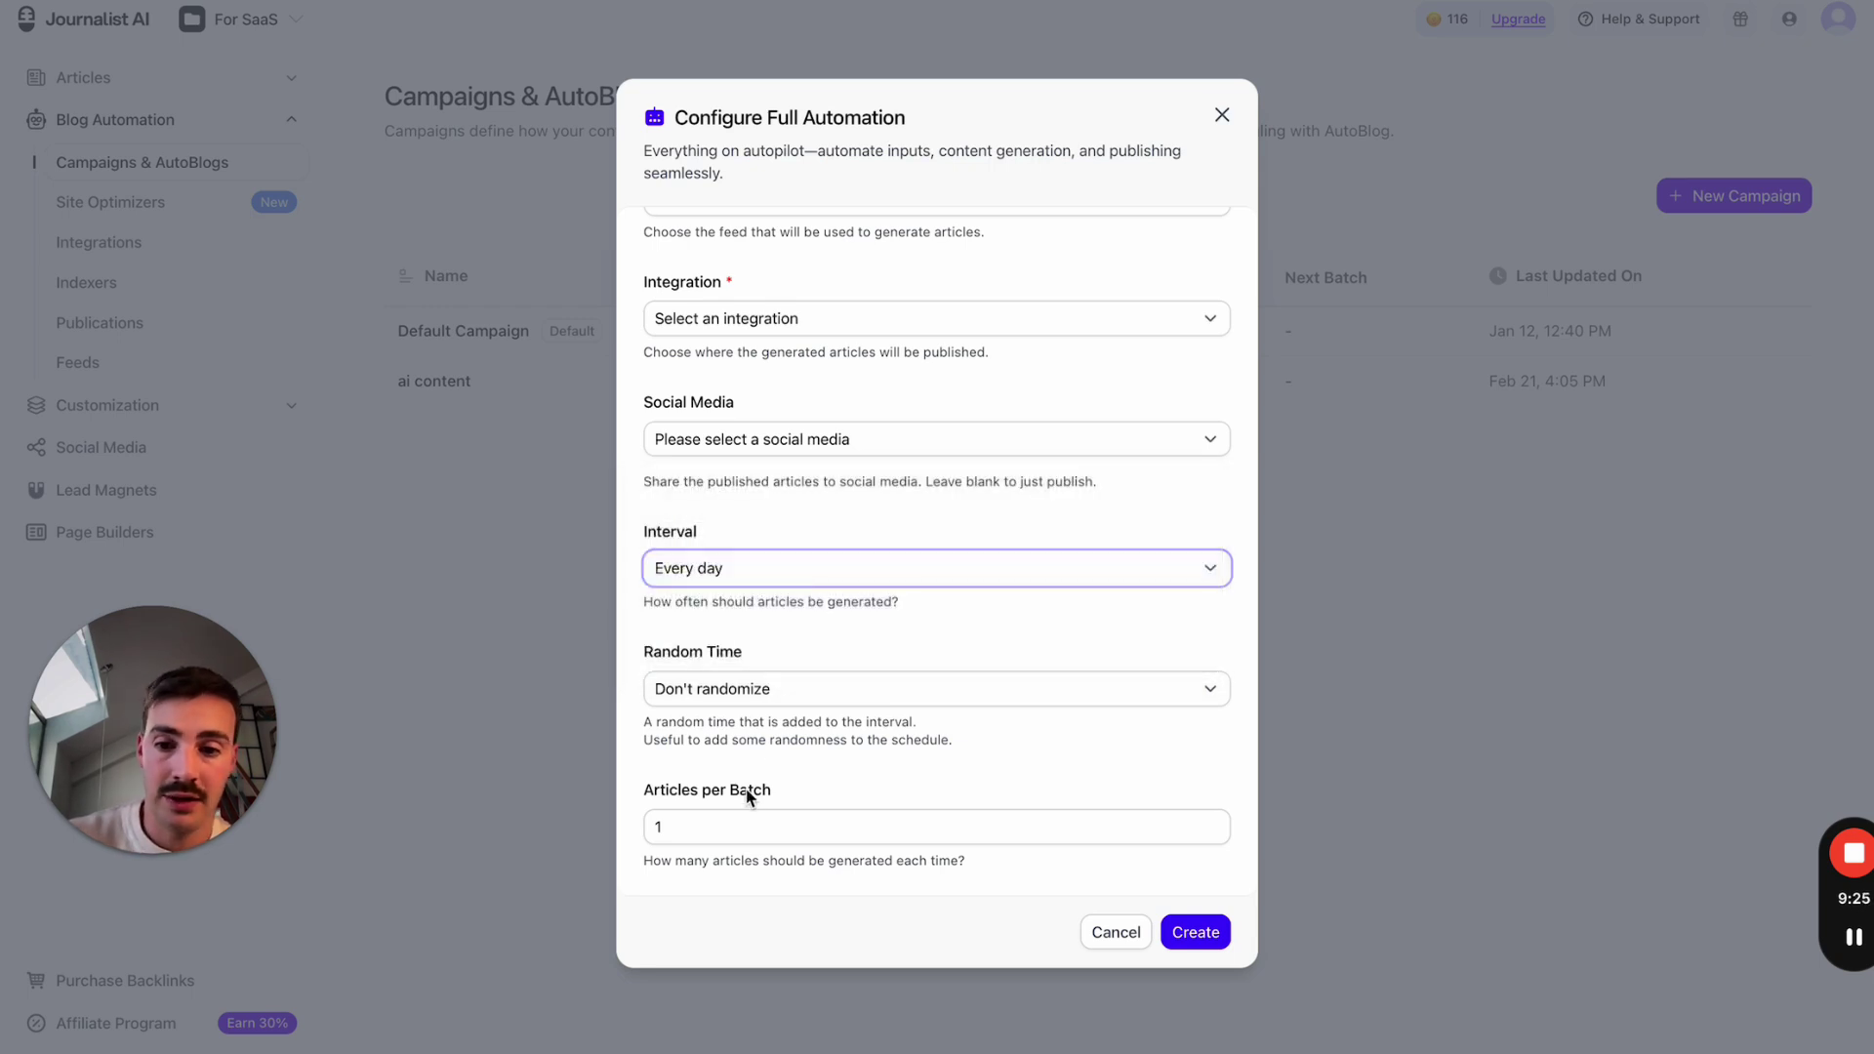
{"action": "left_click", "coordinate": [727, 827]}
{"action": "type", "text": "0"}
{"action": "left_click", "coordinate": [808, 575]}
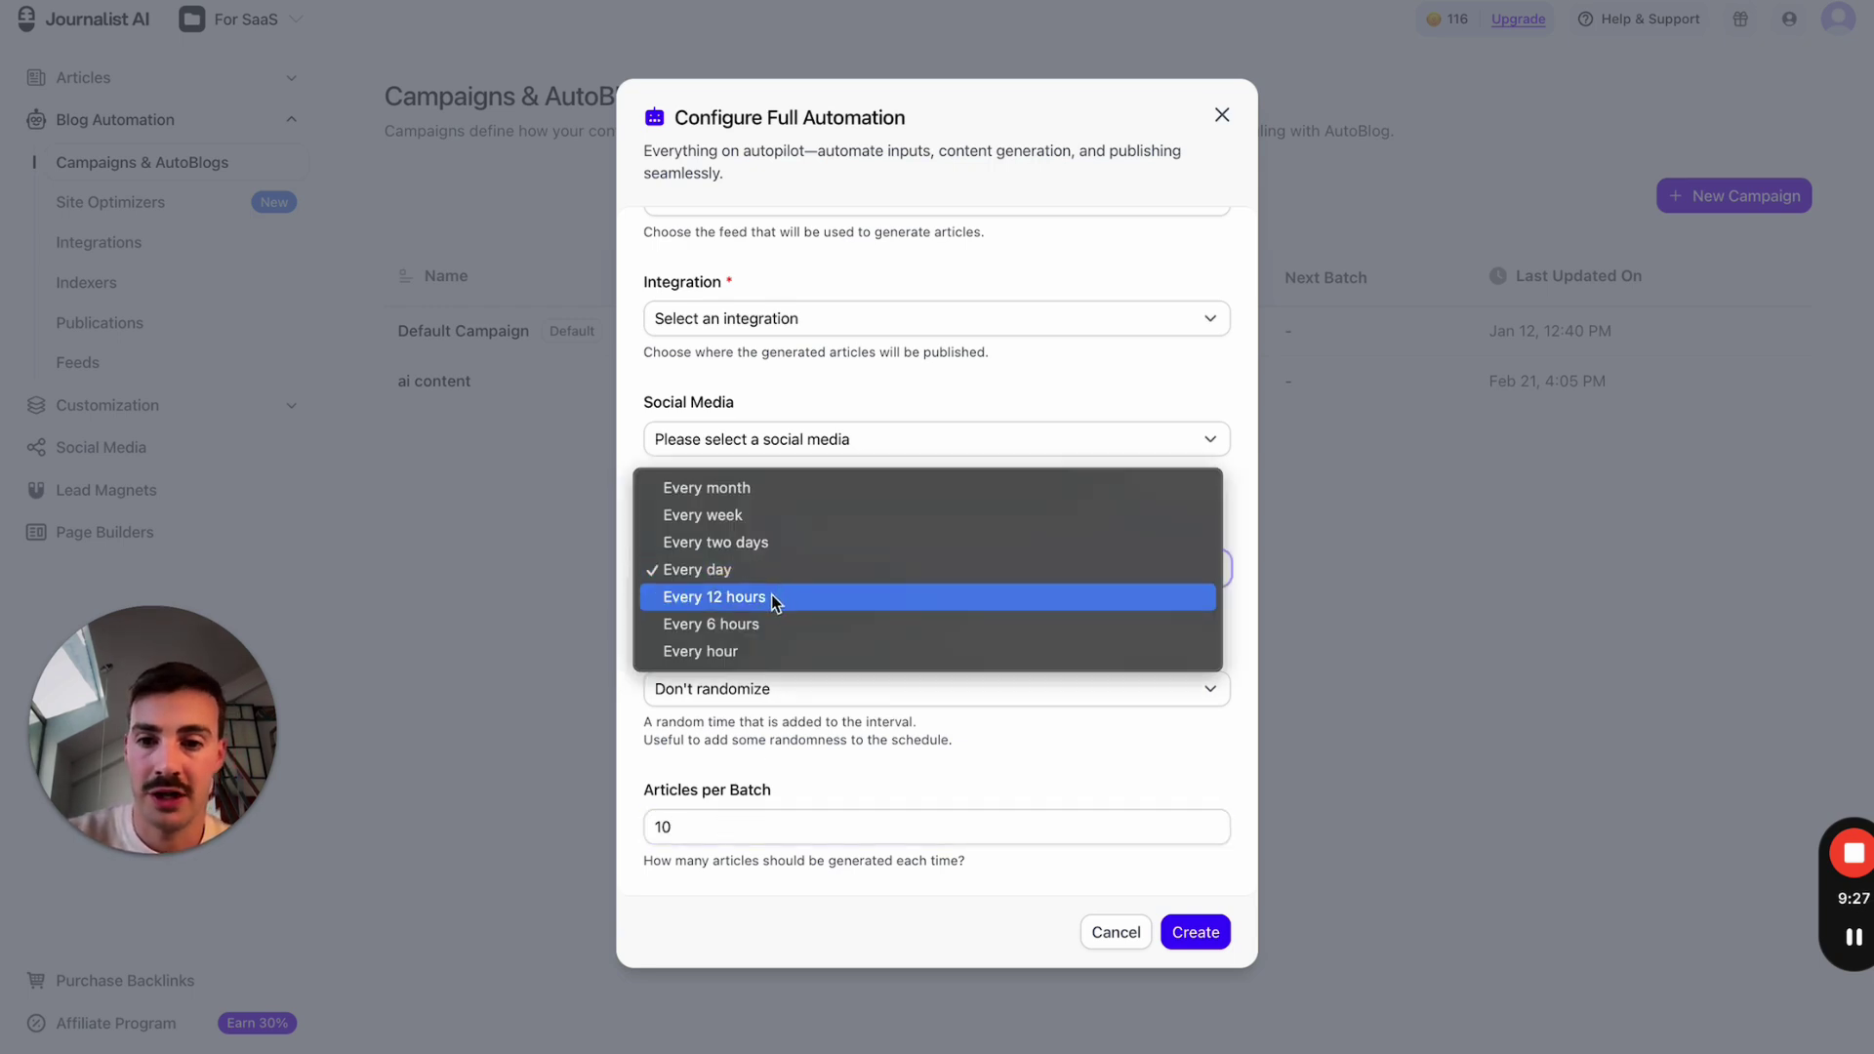
{"action": "left_click", "coordinate": [761, 515]}
{"action": "left_click", "coordinate": [716, 828]}
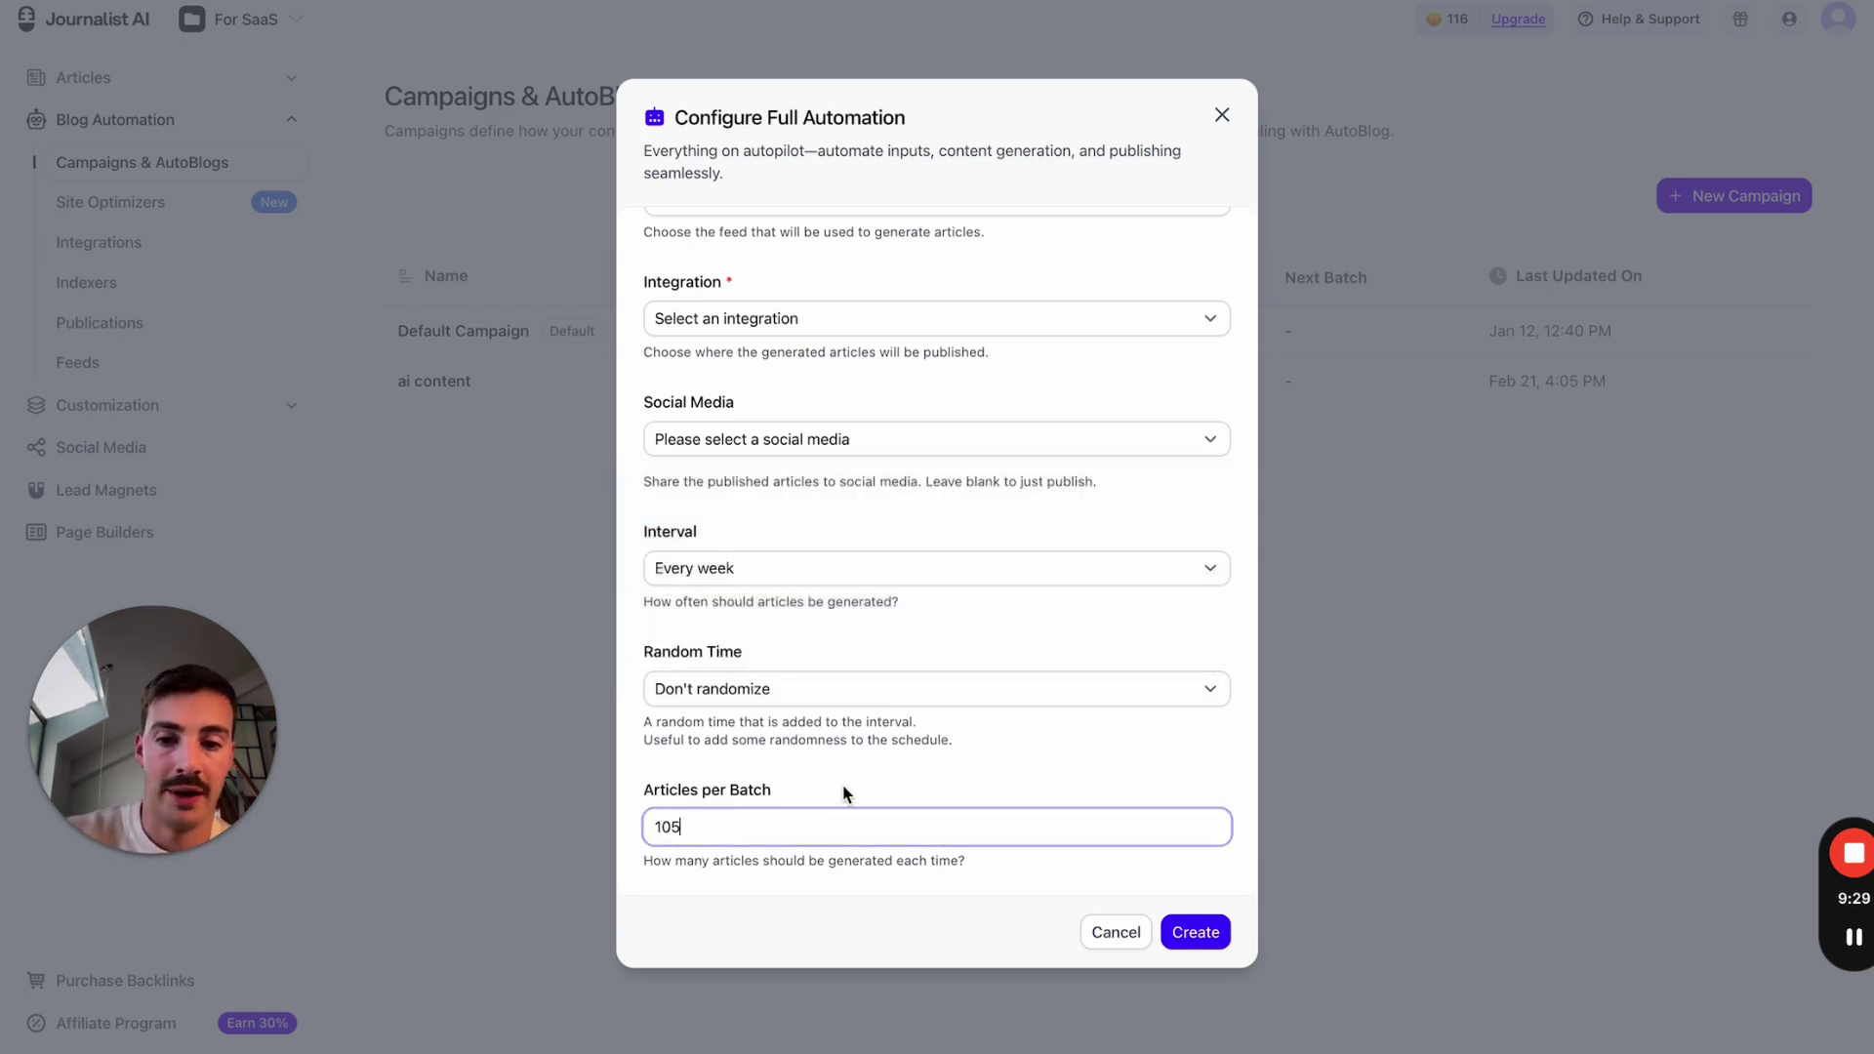
{"action": "key", "text": "BackSpace"}
{"action": "key", "text": "BackSpace"}
{"action": "type", "text": "5"}
{"action": "left_click", "coordinate": [933, 770]}
{"action": "left_click", "coordinate": [878, 823]}
{"action": "type", "text": "000"}
{"action": "key", "text": "ctrl+a"}
{"action": "type", "text": "5"}
{"action": "left_click", "coordinate": [978, 769]}
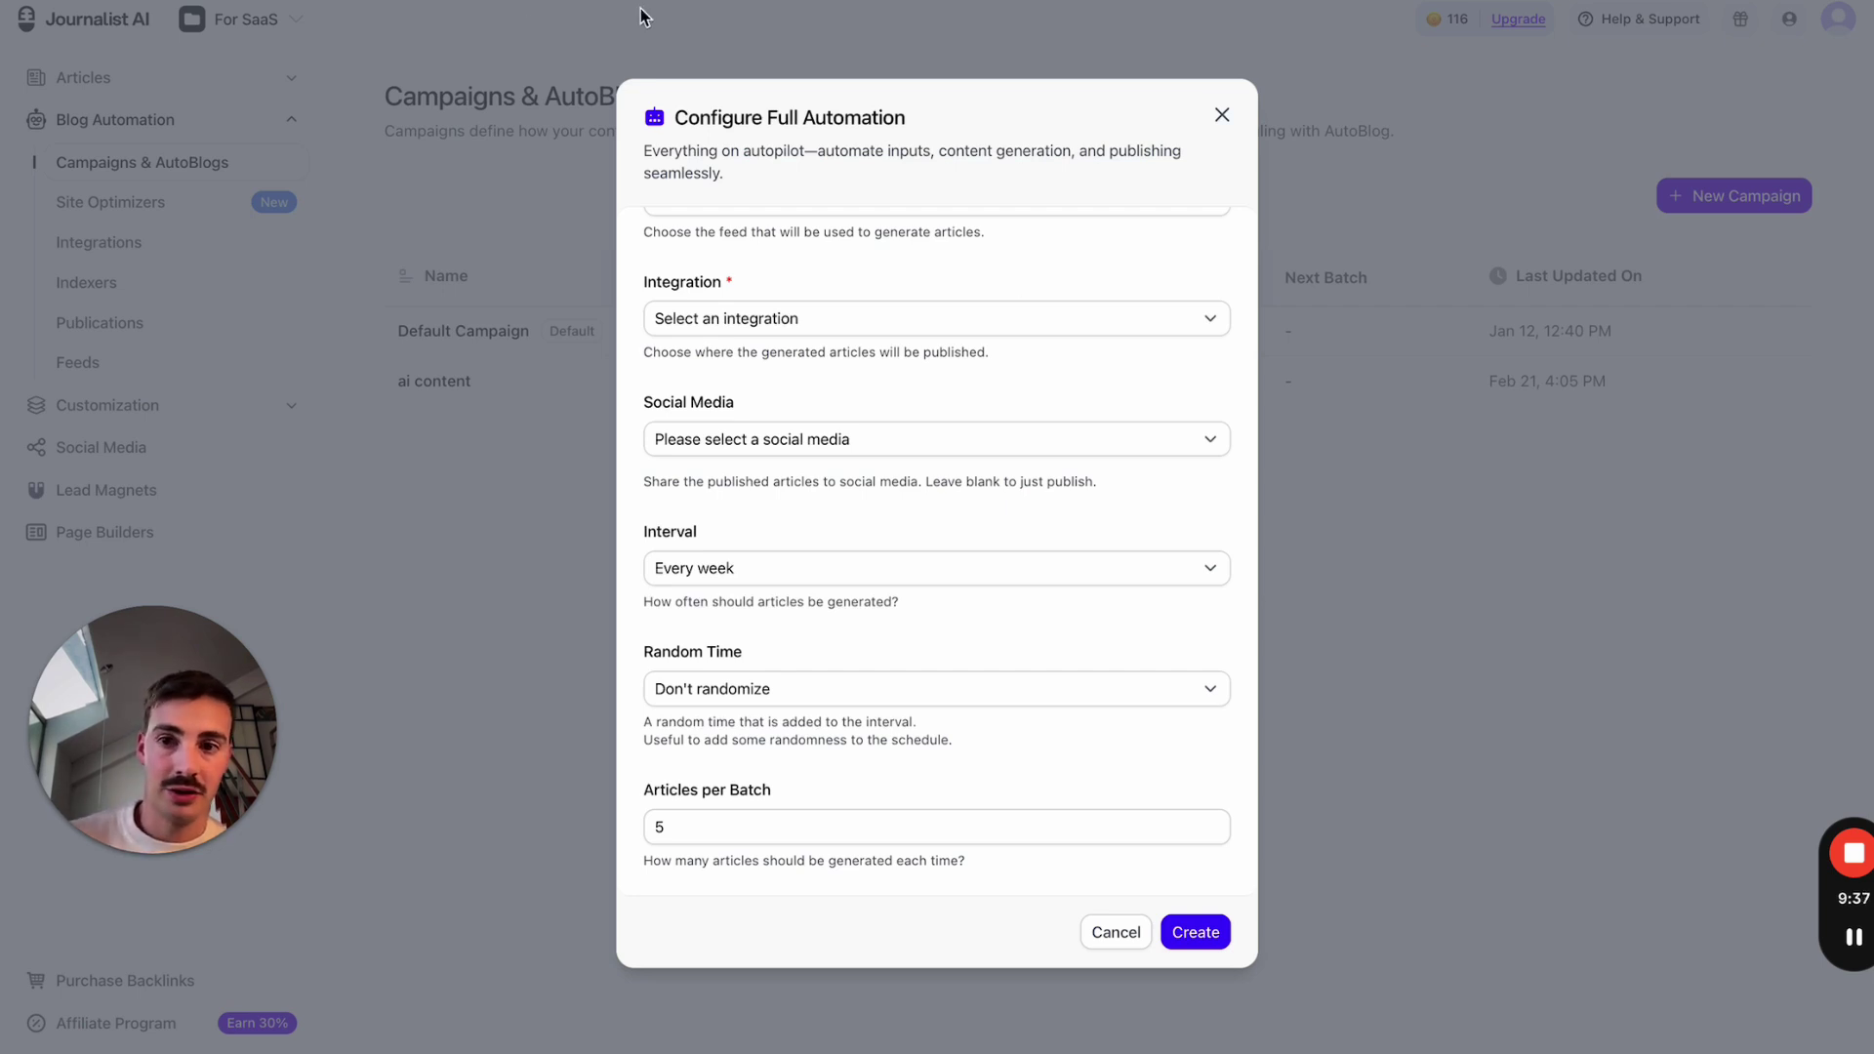
- Sketch annotations over Default Campaign, ai content and the AutoBlog columns, then clear them
{"action": "key", "text": "ctrl+shift+a"}
{"action": "key", "text": "Escape"}
{"action": "mouse_move", "coordinate": [37, 39]}
{"action": "left_mouse_down"}
{"action": "mouse_move", "coordinate": [215, 39]}
{"action": "mouse_move", "coordinate": [981, 376]}
{"action": "mouse_move", "coordinate": [1015, 420]}
{"action": "left_mouse_up"}
{"action": "mouse_move", "coordinate": [1112, 167]}
{"action": "left_mouse_down"}
{"action": "mouse_move", "coordinate": [1113, 306]}
{"action": "mouse_move", "coordinate": [1366, 184]}
{"action": "mouse_move", "coordinate": [1157, 163]}
{"action": "left_mouse_up"}
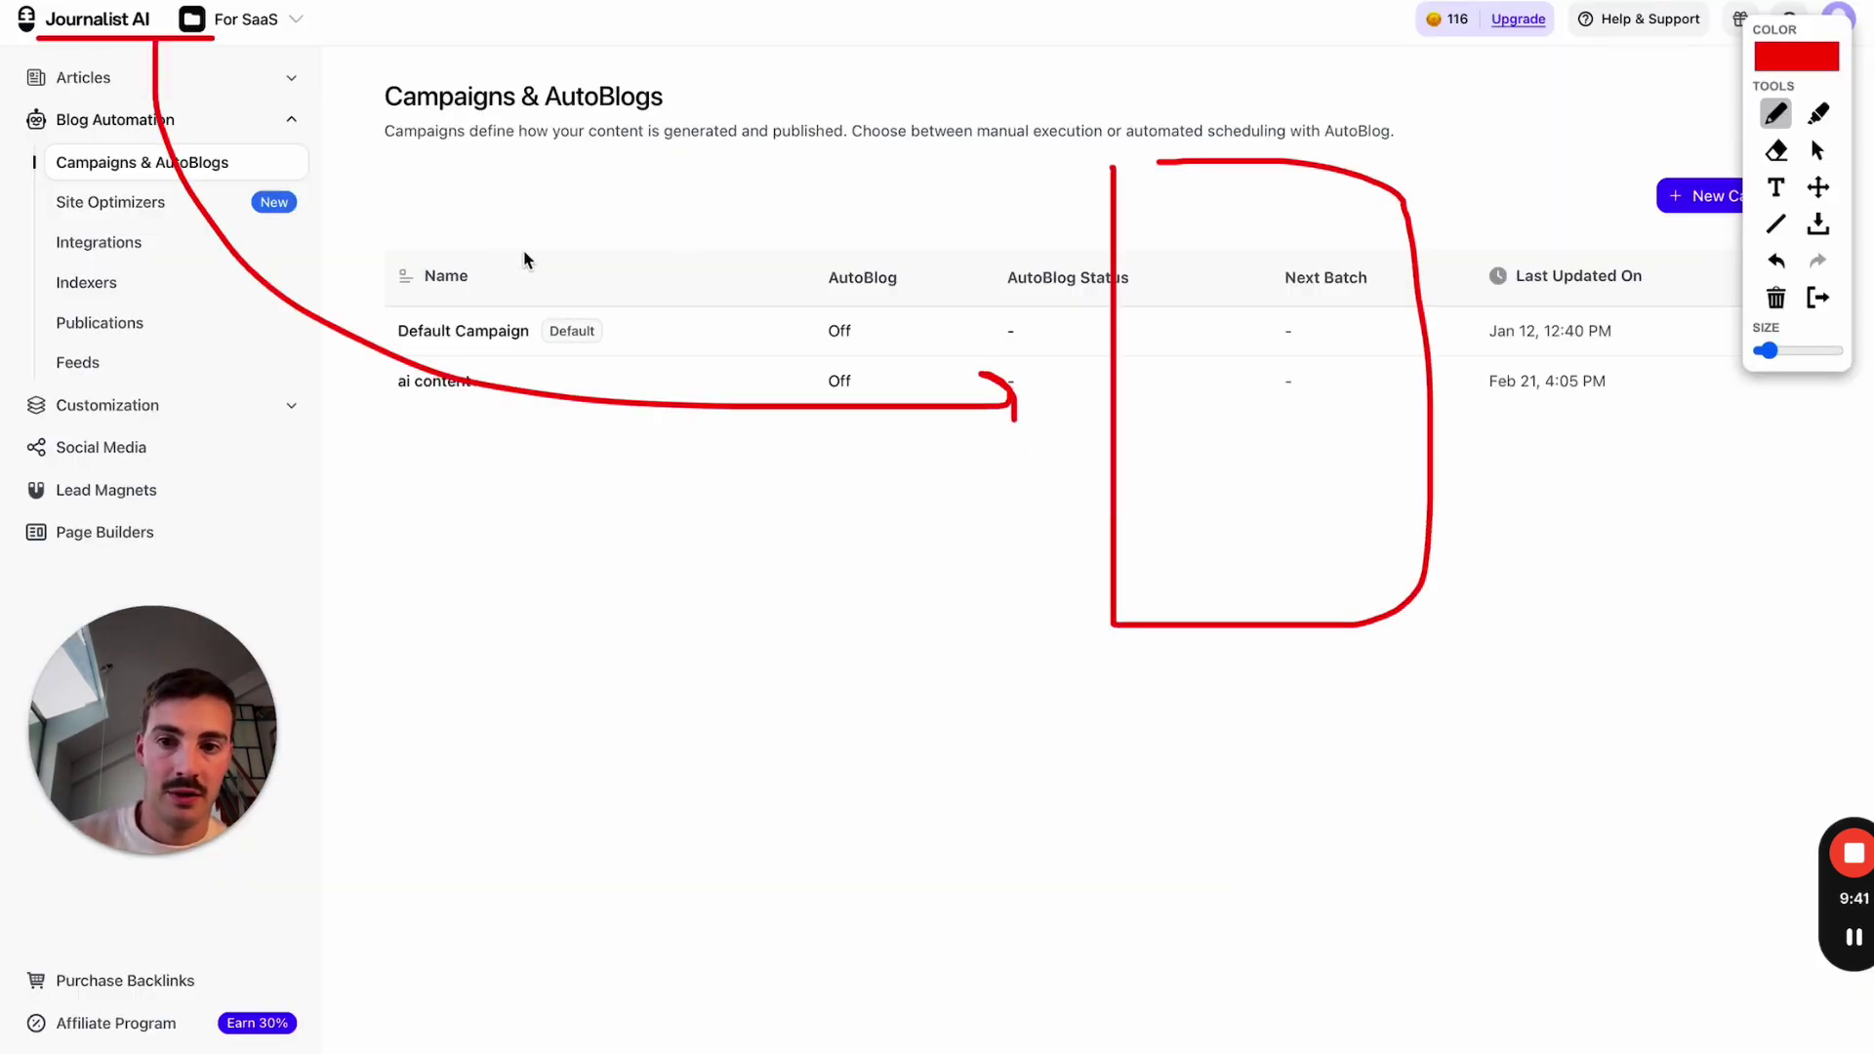
{"action": "mouse_move", "coordinate": [558, 250]}
{"action": "left_mouse_down"}
{"action": "mouse_move", "coordinate": [547, 343]}
{"action": "mouse_move", "coordinate": [593, 333]}
{"action": "left_mouse_up"}
{"action": "left_click_drag", "start_coordinate": [715, 349], "coordinate": [742, 244]}
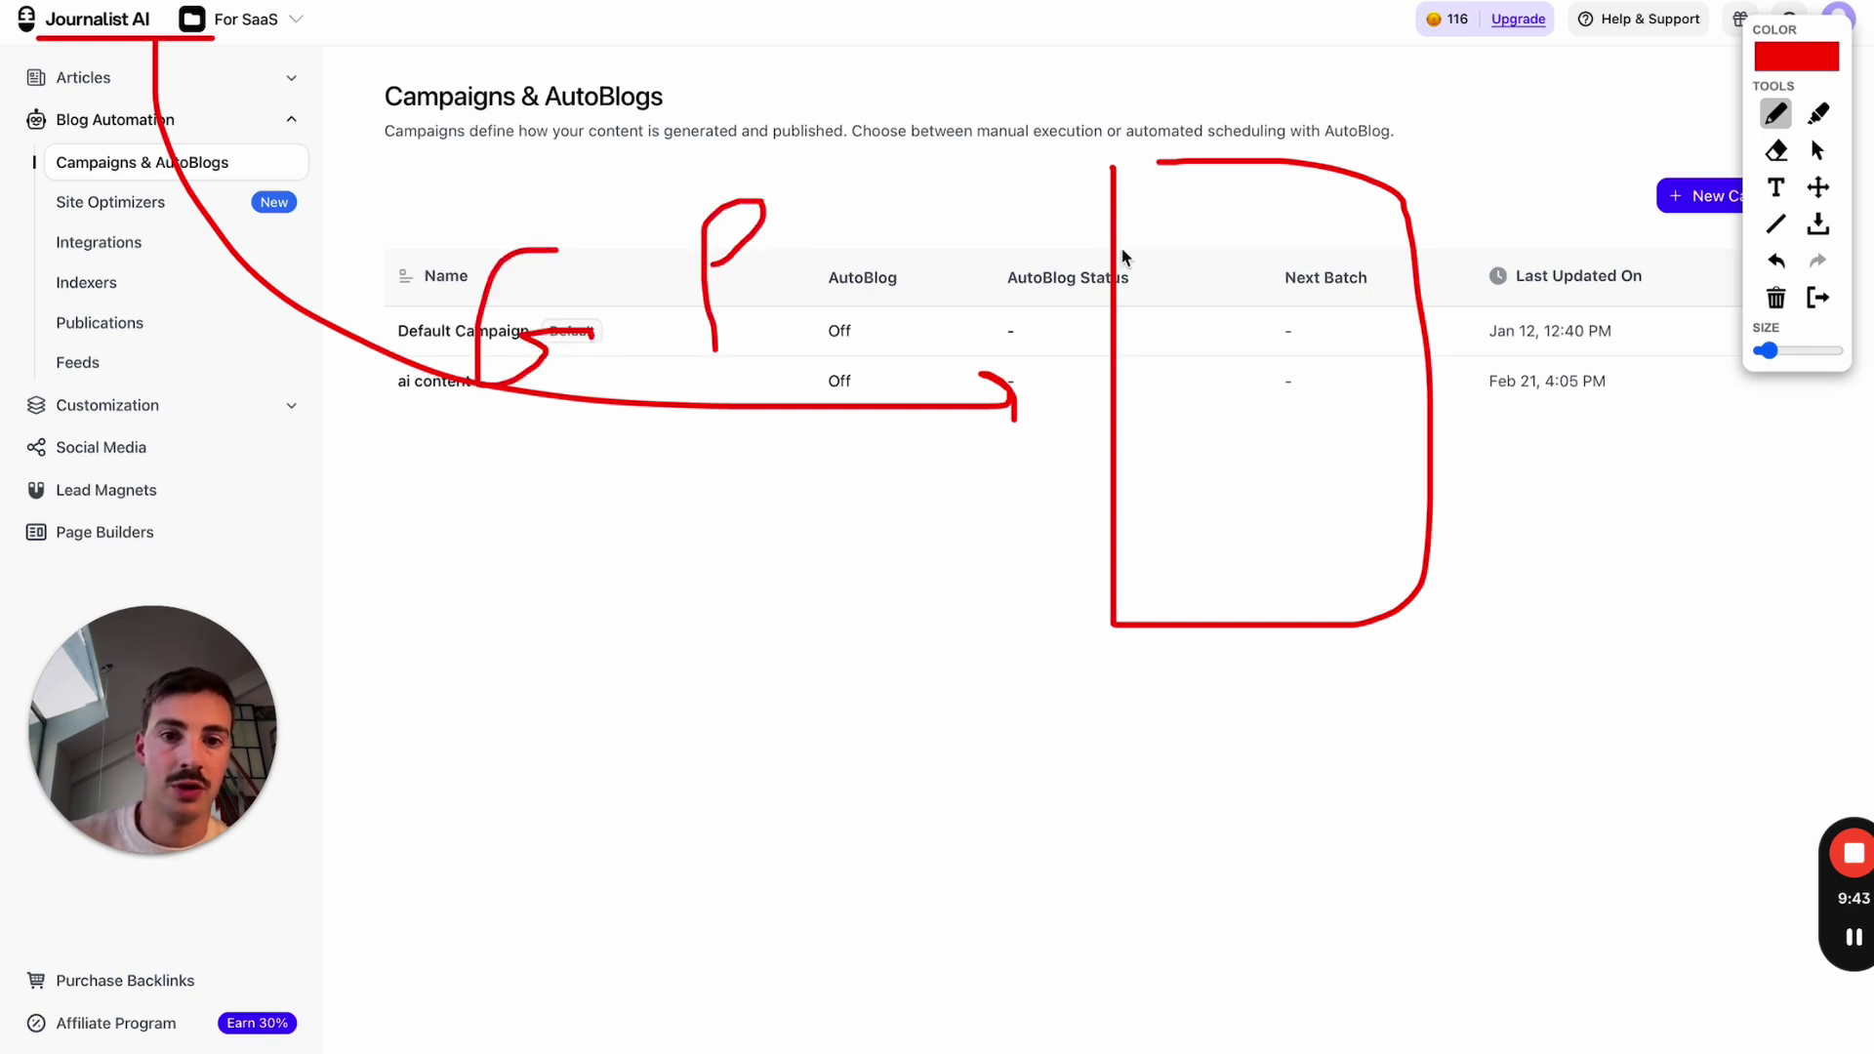
{"action": "left_click_drag", "start_coordinate": [1150, 210], "coordinate": [1150, 289]}
{"action": "left_click_drag", "start_coordinate": [1245, 200], "coordinate": [1250, 251]}
{"action": "mouse_move", "coordinate": [1159, 334]}
{"action": "left_mouse_down"}
{"action": "mouse_move", "coordinate": [1162, 353]}
{"action": "mouse_move", "coordinate": [1196, 342]}
{"action": "mouse_move", "coordinate": [1279, 395]}
{"action": "mouse_move", "coordinate": [1299, 349]}
{"action": "left_mouse_up"}
{"action": "mouse_move", "coordinate": [1152, 444]}
{"action": "left_mouse_down"}
{"action": "mouse_move", "coordinate": [1155, 482]}
{"action": "mouse_move", "coordinate": [1174, 421]}
{"action": "left_mouse_up"}
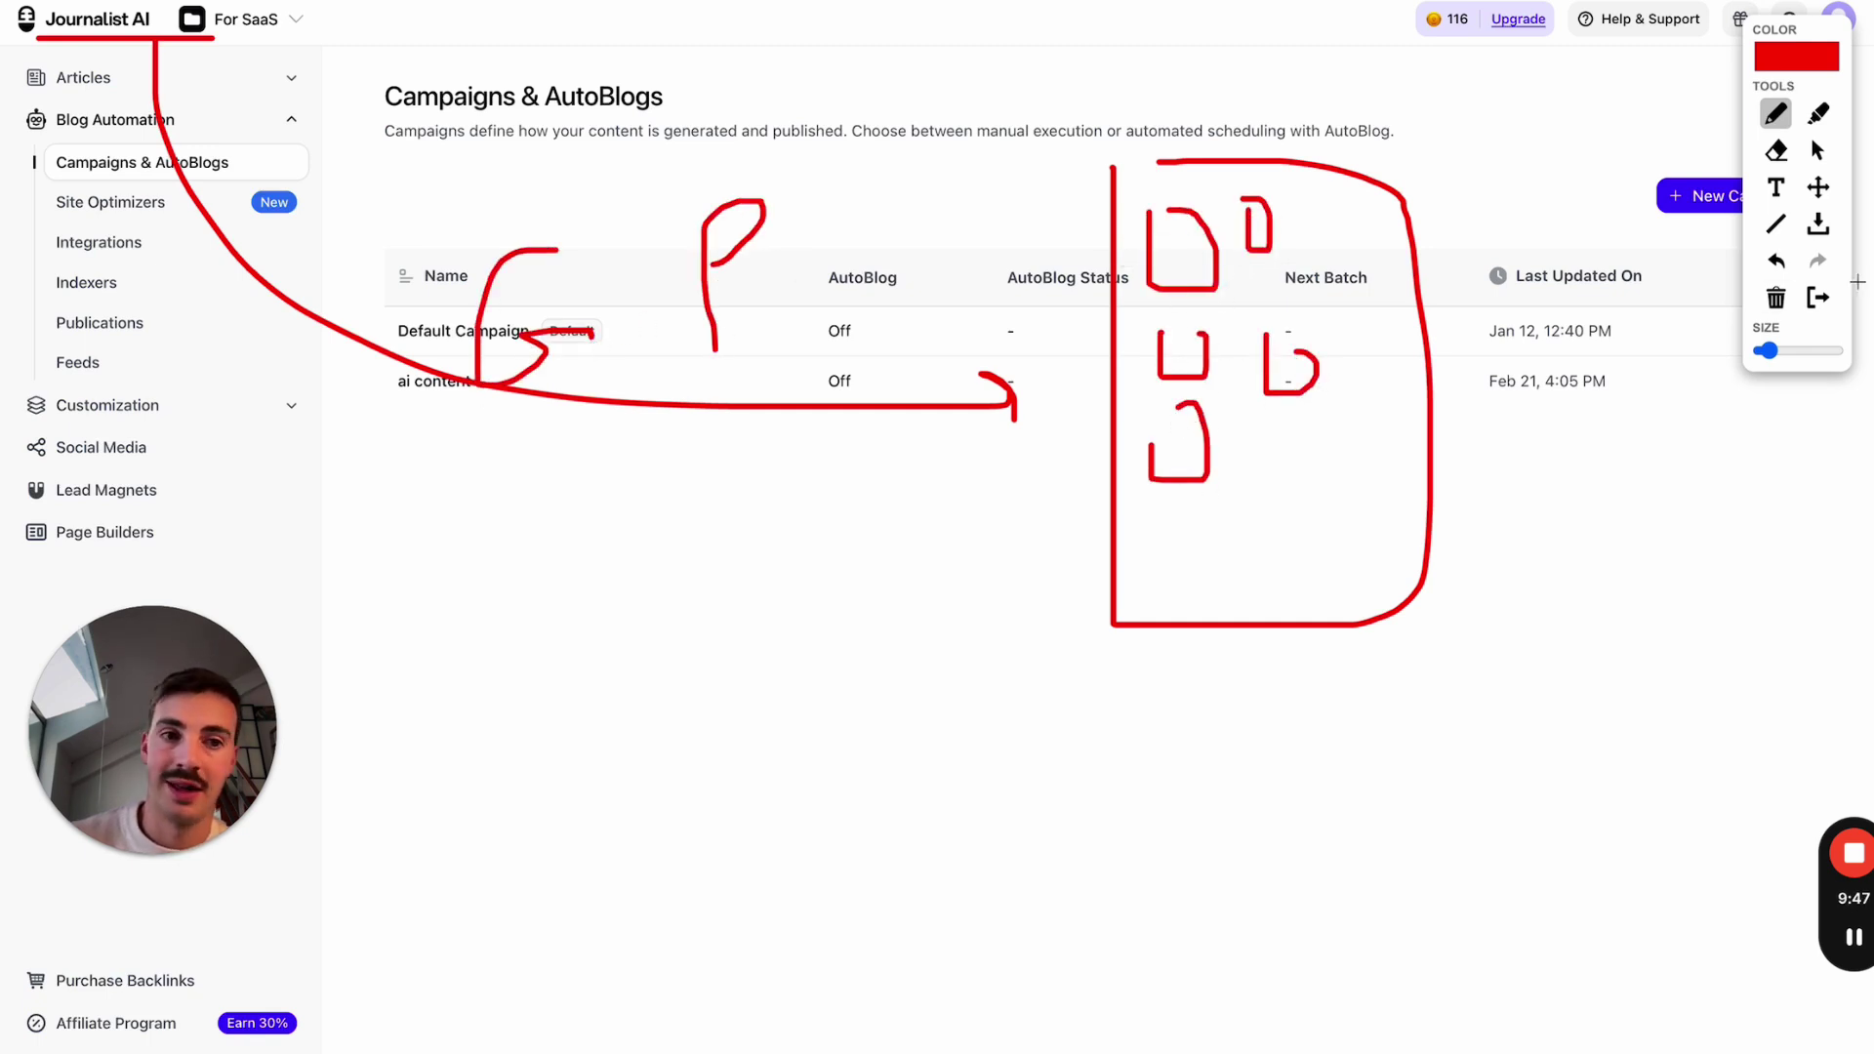
{"action": "left_click", "coordinate": [1822, 298]}
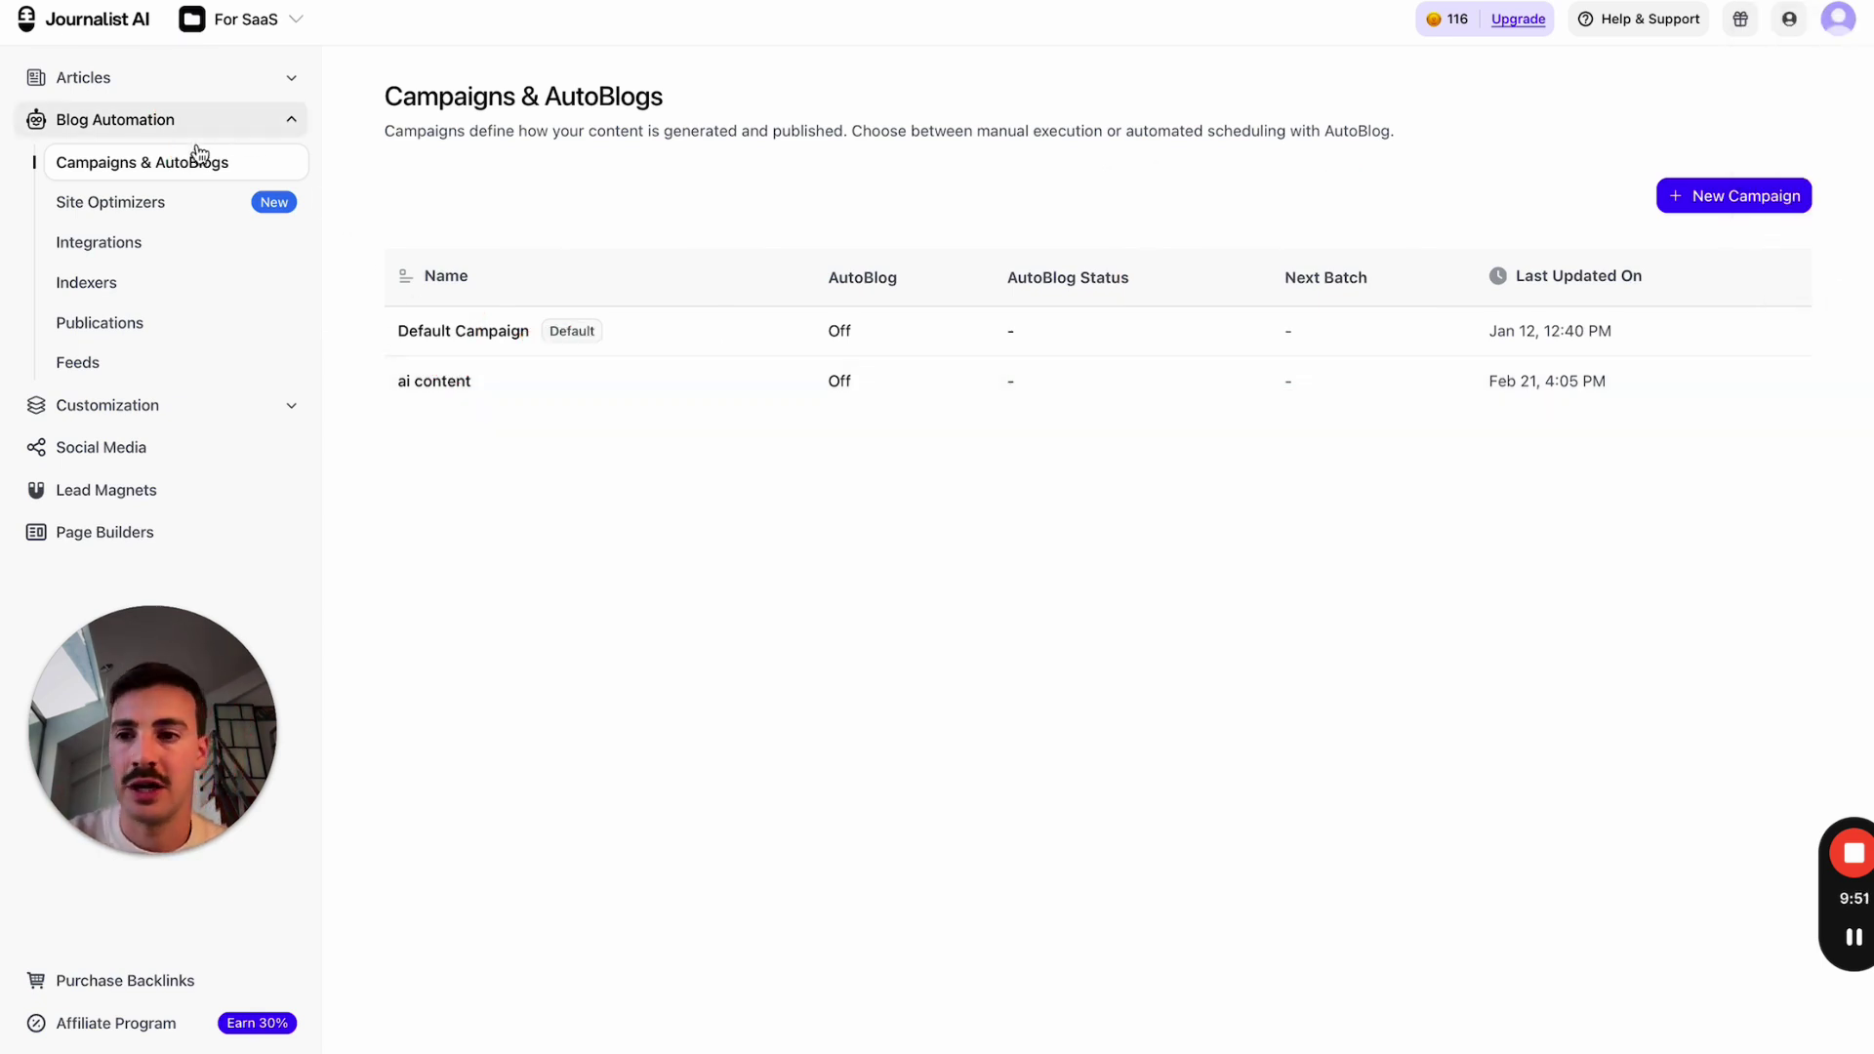
- Open the ai content campaign's SEO Article Template from its Article Templates
{"action": "left_click", "coordinate": [689, 384]}
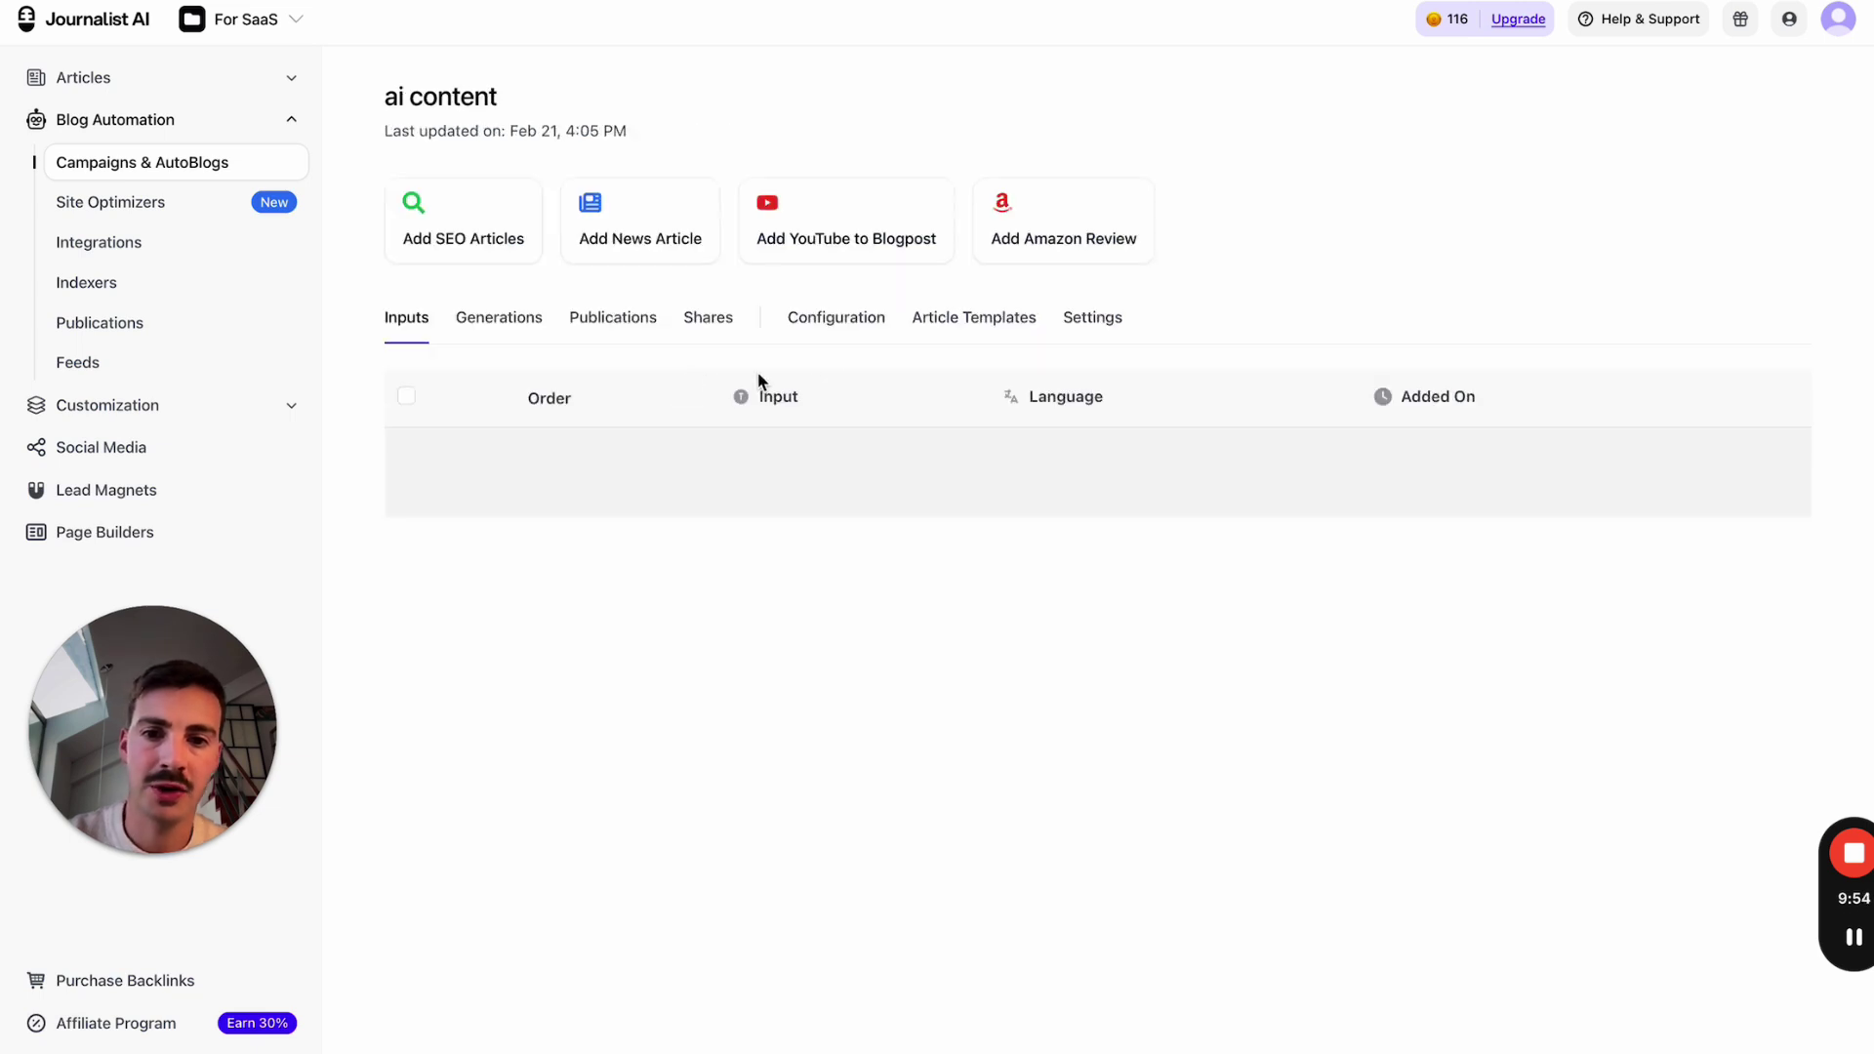
{"action": "left_click", "coordinate": [882, 328]}
{"action": "left_click", "coordinate": [938, 340]}
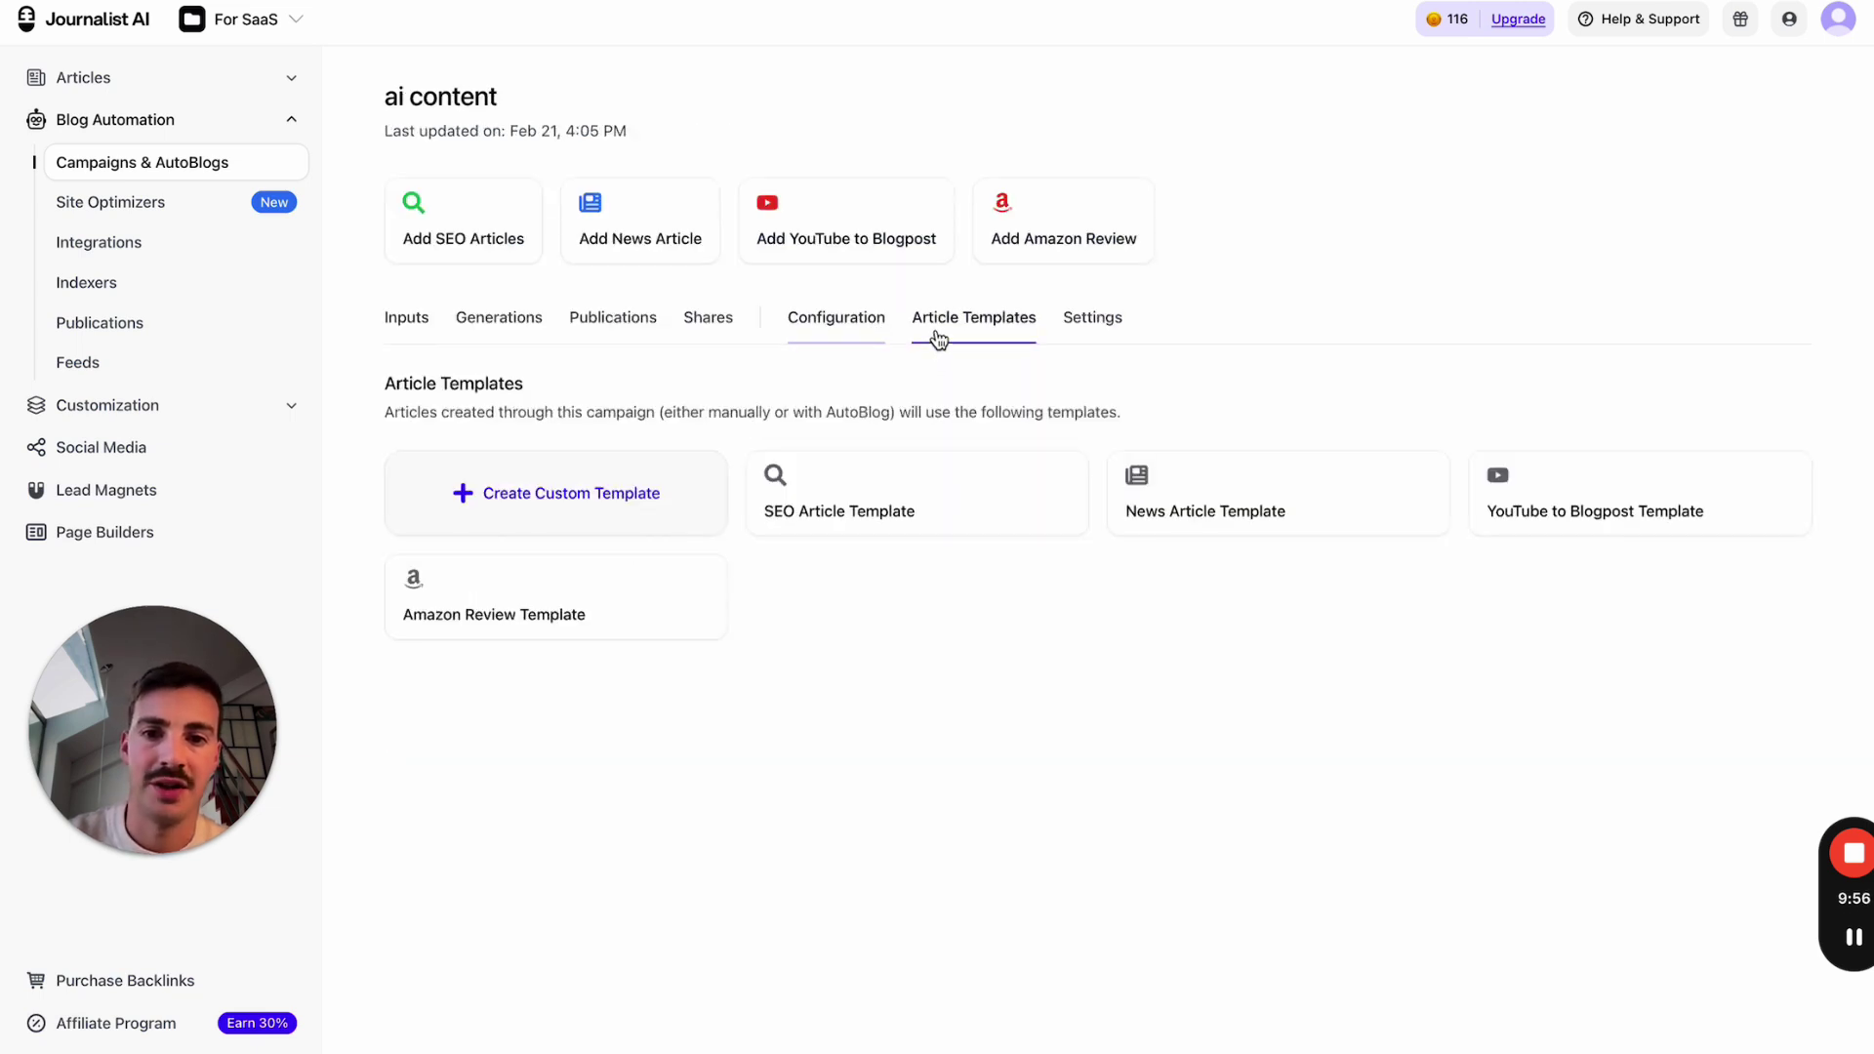
{"action": "left_click", "coordinate": [858, 507]}
- Review the video settings, leaving no YouTube channel and automatic YouTube videos on
{"action": "left_click", "coordinate": [682, 598]}
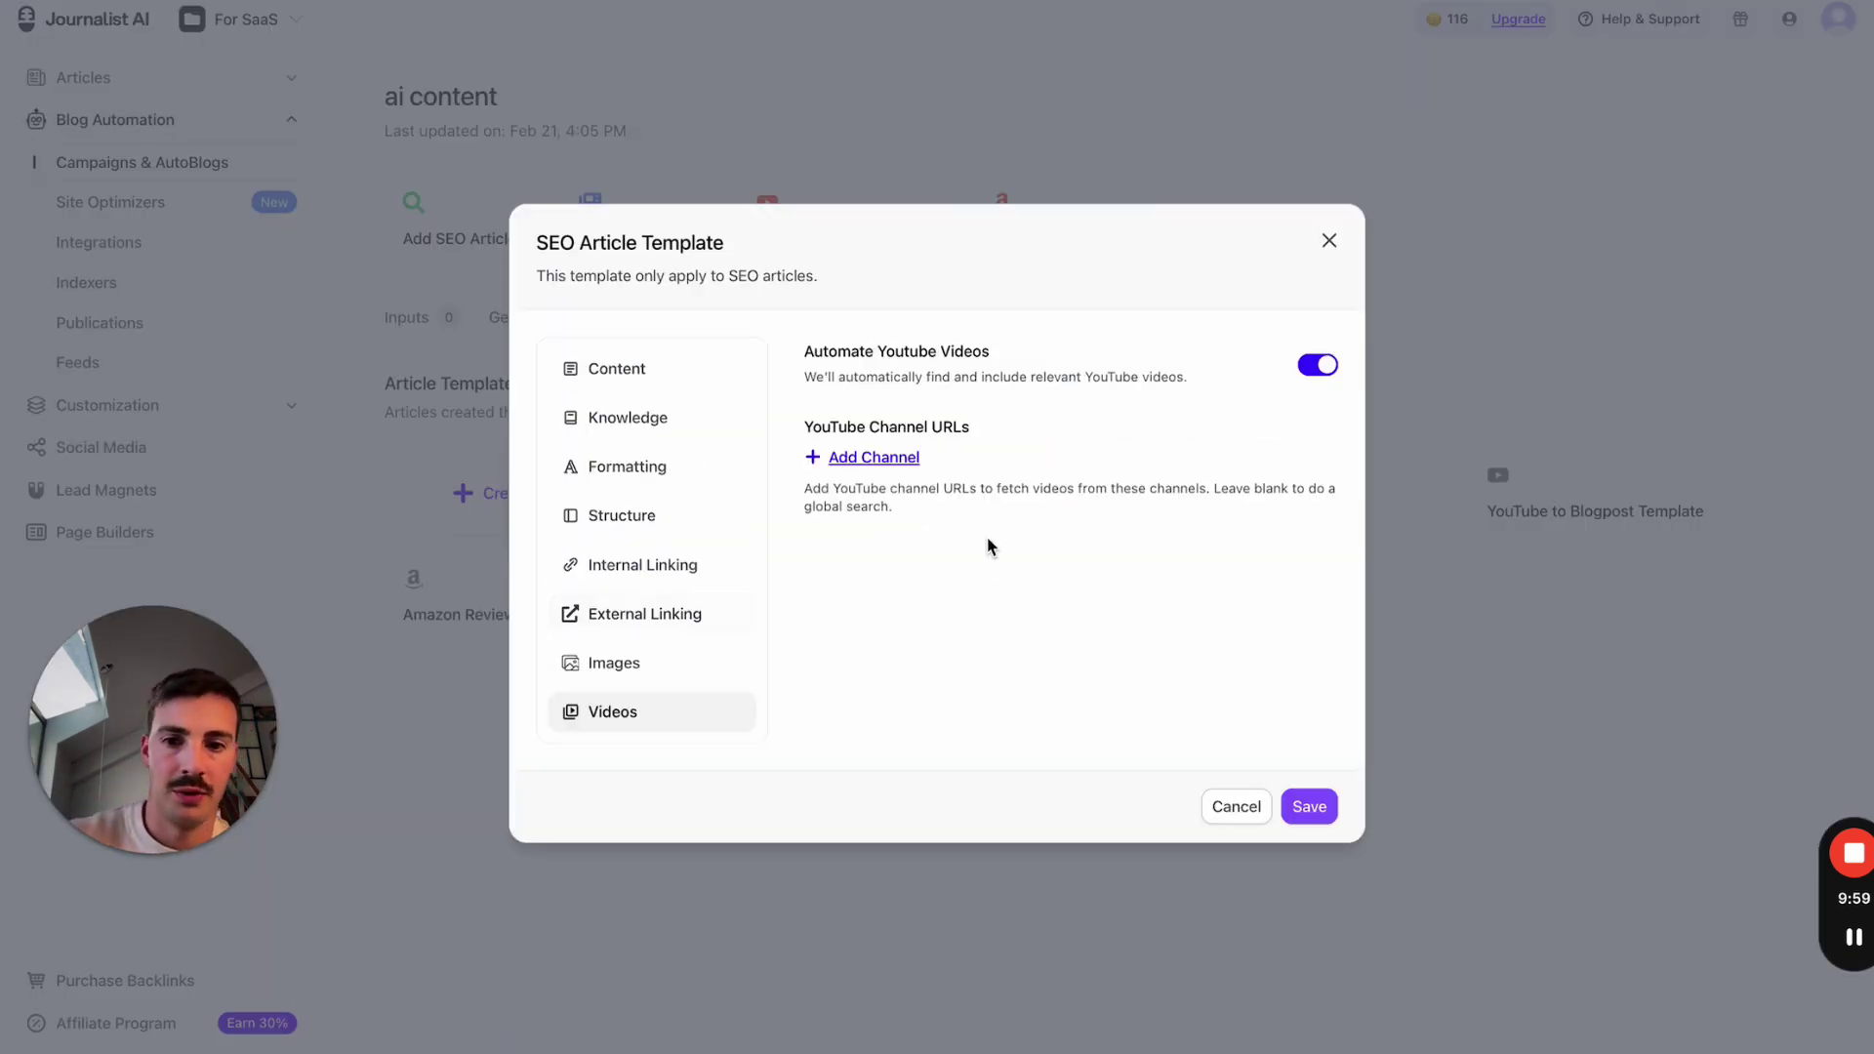
{"action": "left_click", "coordinate": [894, 459]}
{"action": "left_click", "coordinate": [1318, 460]}
{"action": "left_click", "coordinate": [1318, 365]}
{"action": "left_click", "coordinate": [1318, 365]}
- Set In-Article Images to 4, keeping AI images as the provider
{"action": "left_click", "coordinate": [668, 672]}
{"action": "left_click", "coordinate": [935, 535]}
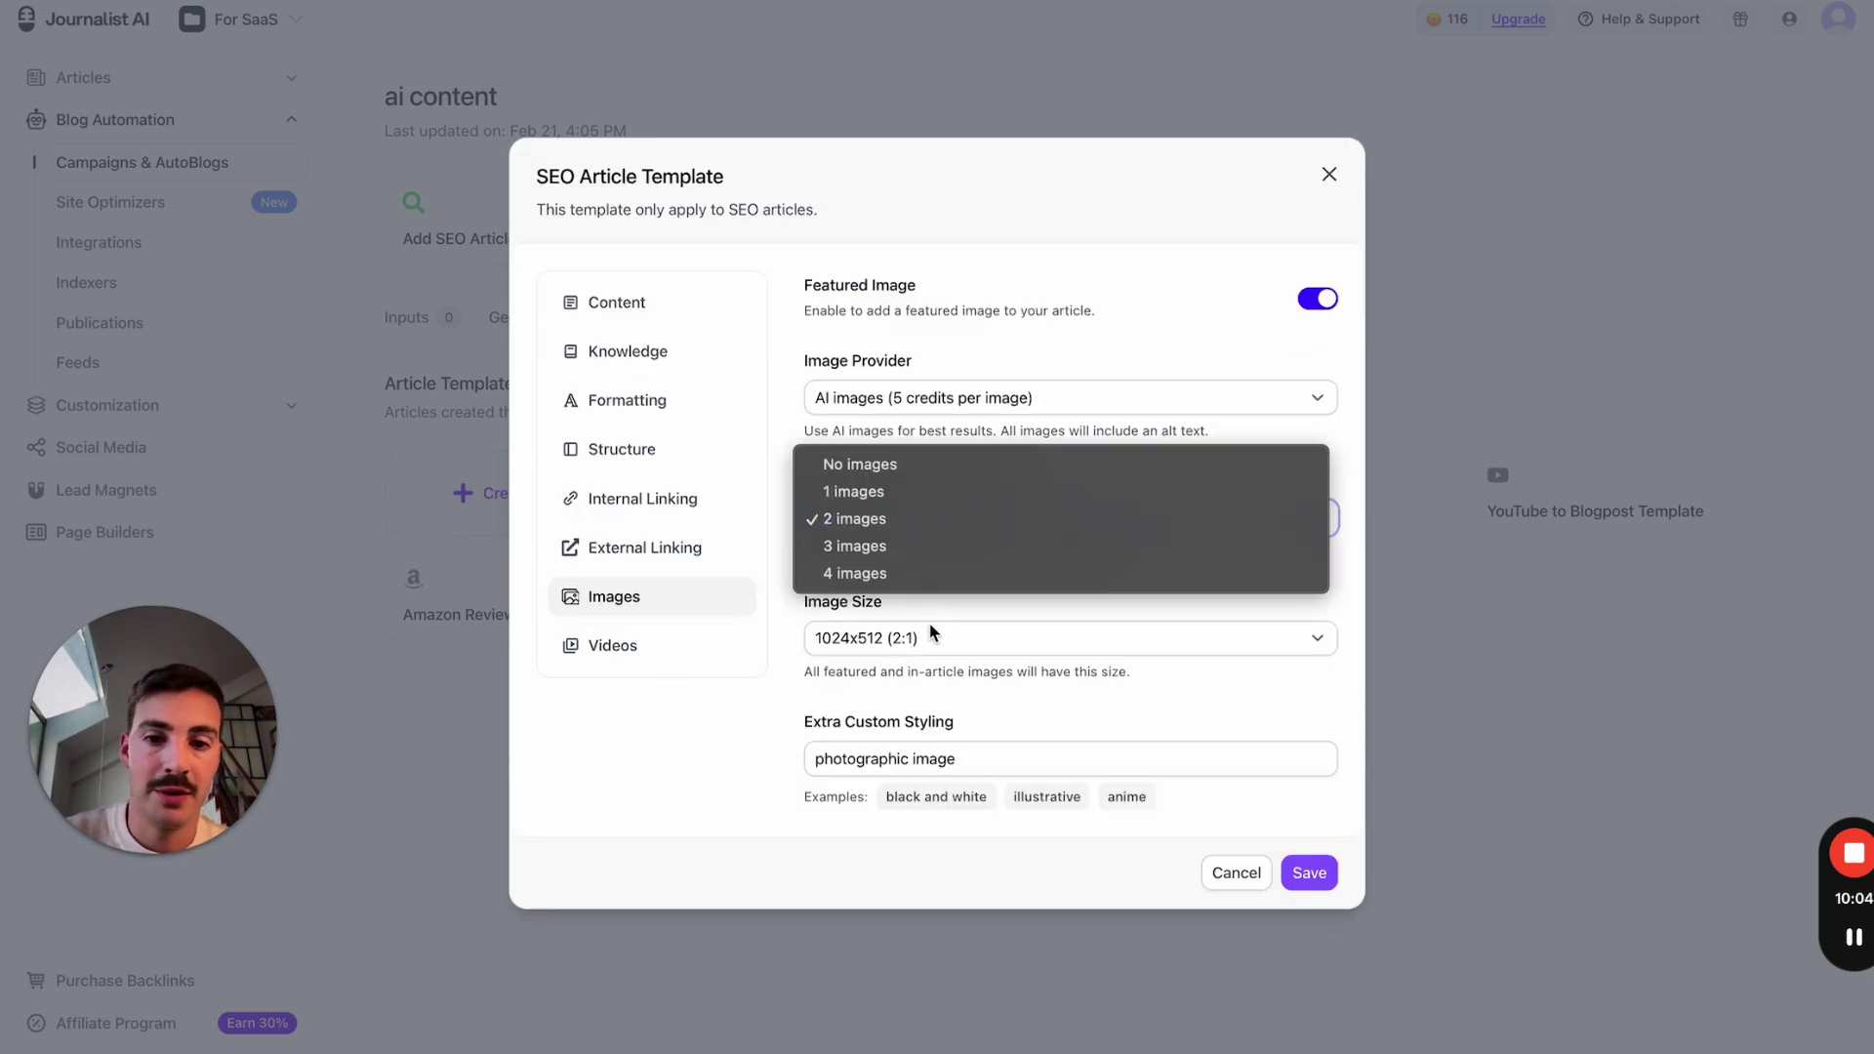
{"action": "left_click", "coordinate": [963, 574]}
{"action": "left_click", "coordinate": [967, 398]}
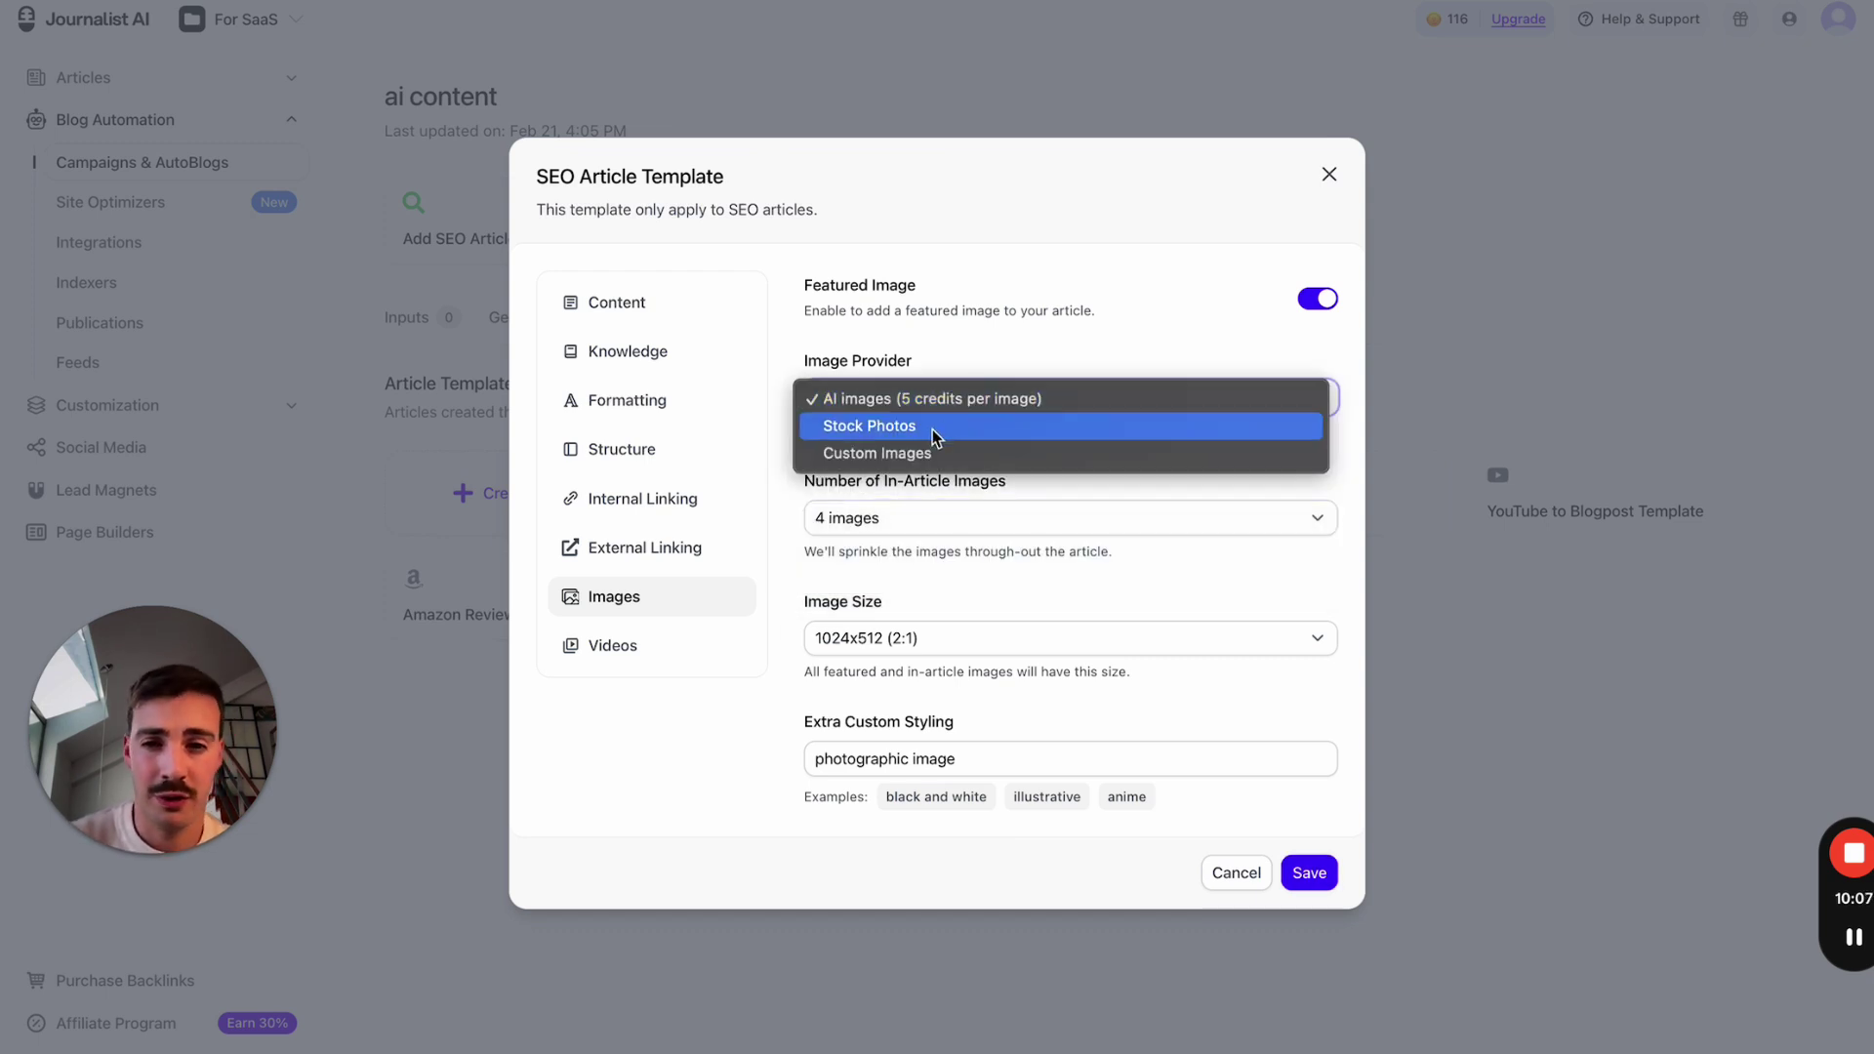
{"action": "left_click", "coordinate": [927, 548]}
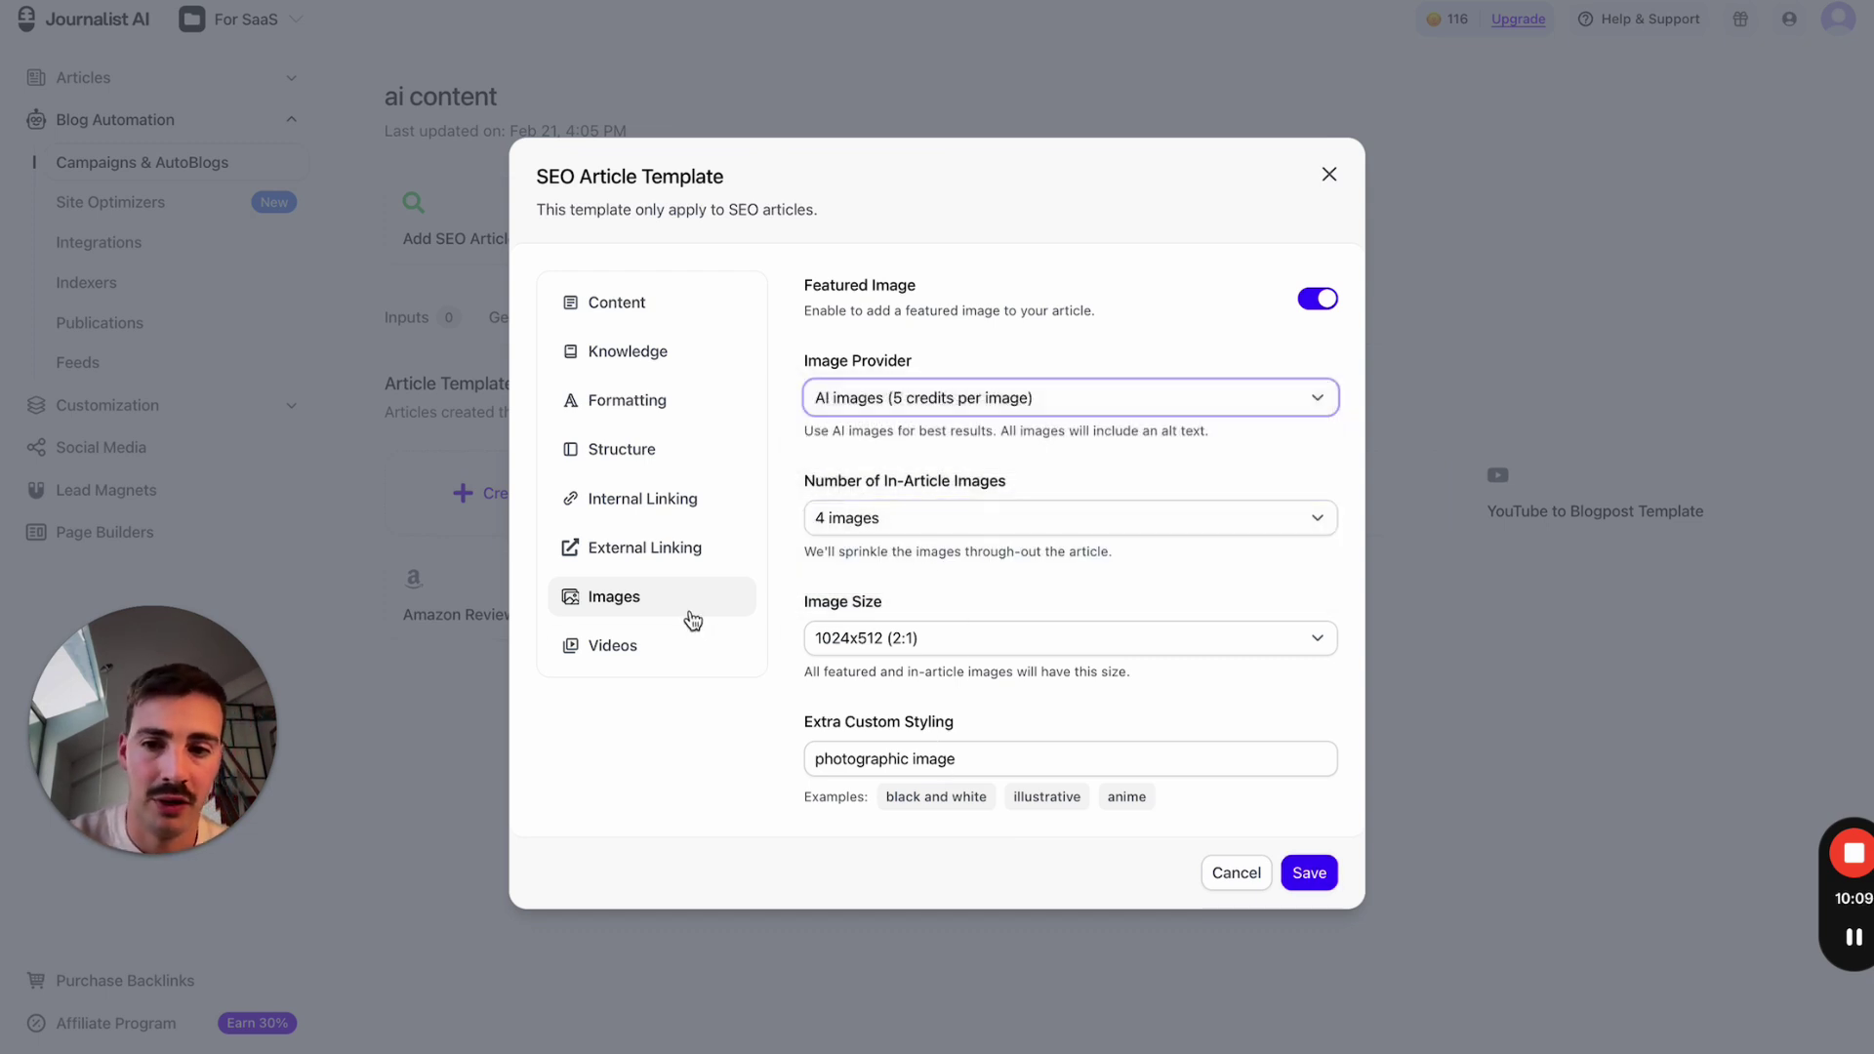
- Browse the external linking, internal linking, structure, formatting and knowledge sections
{"action": "left_click", "coordinate": [683, 550]}
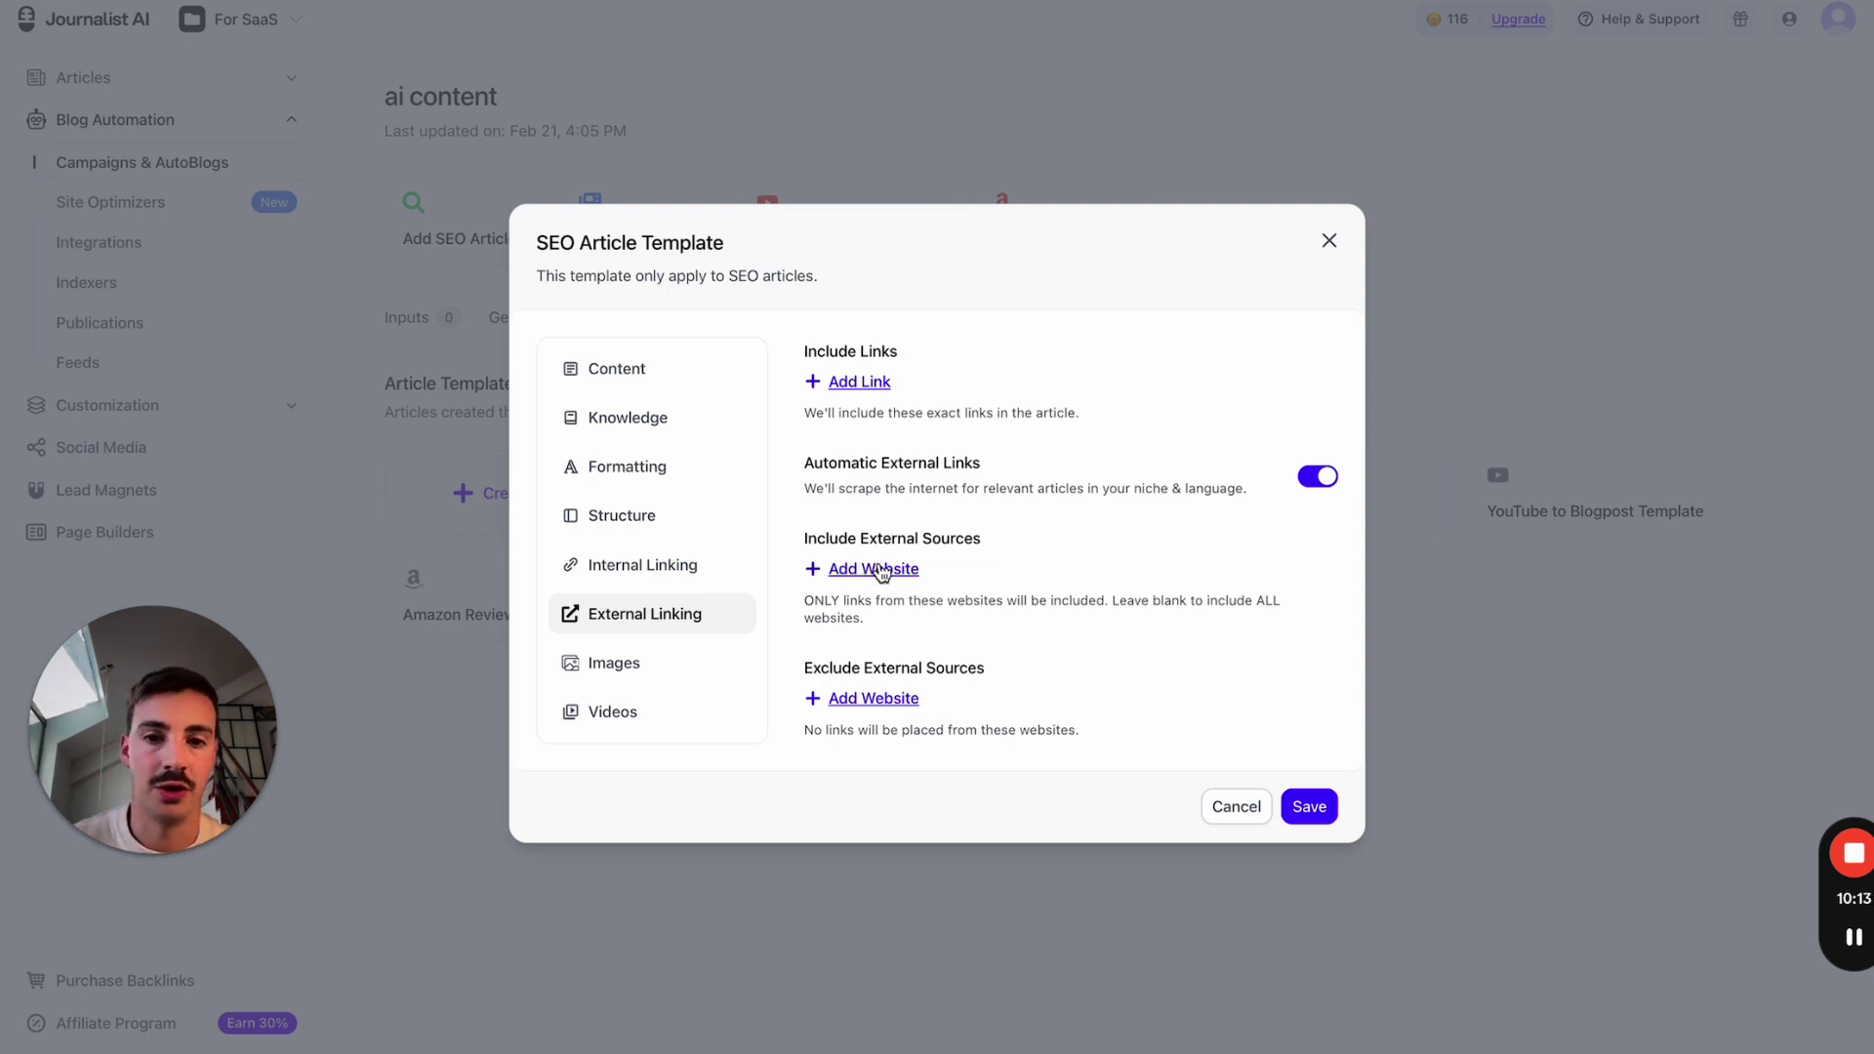
{"action": "left_click", "coordinate": [695, 565]}
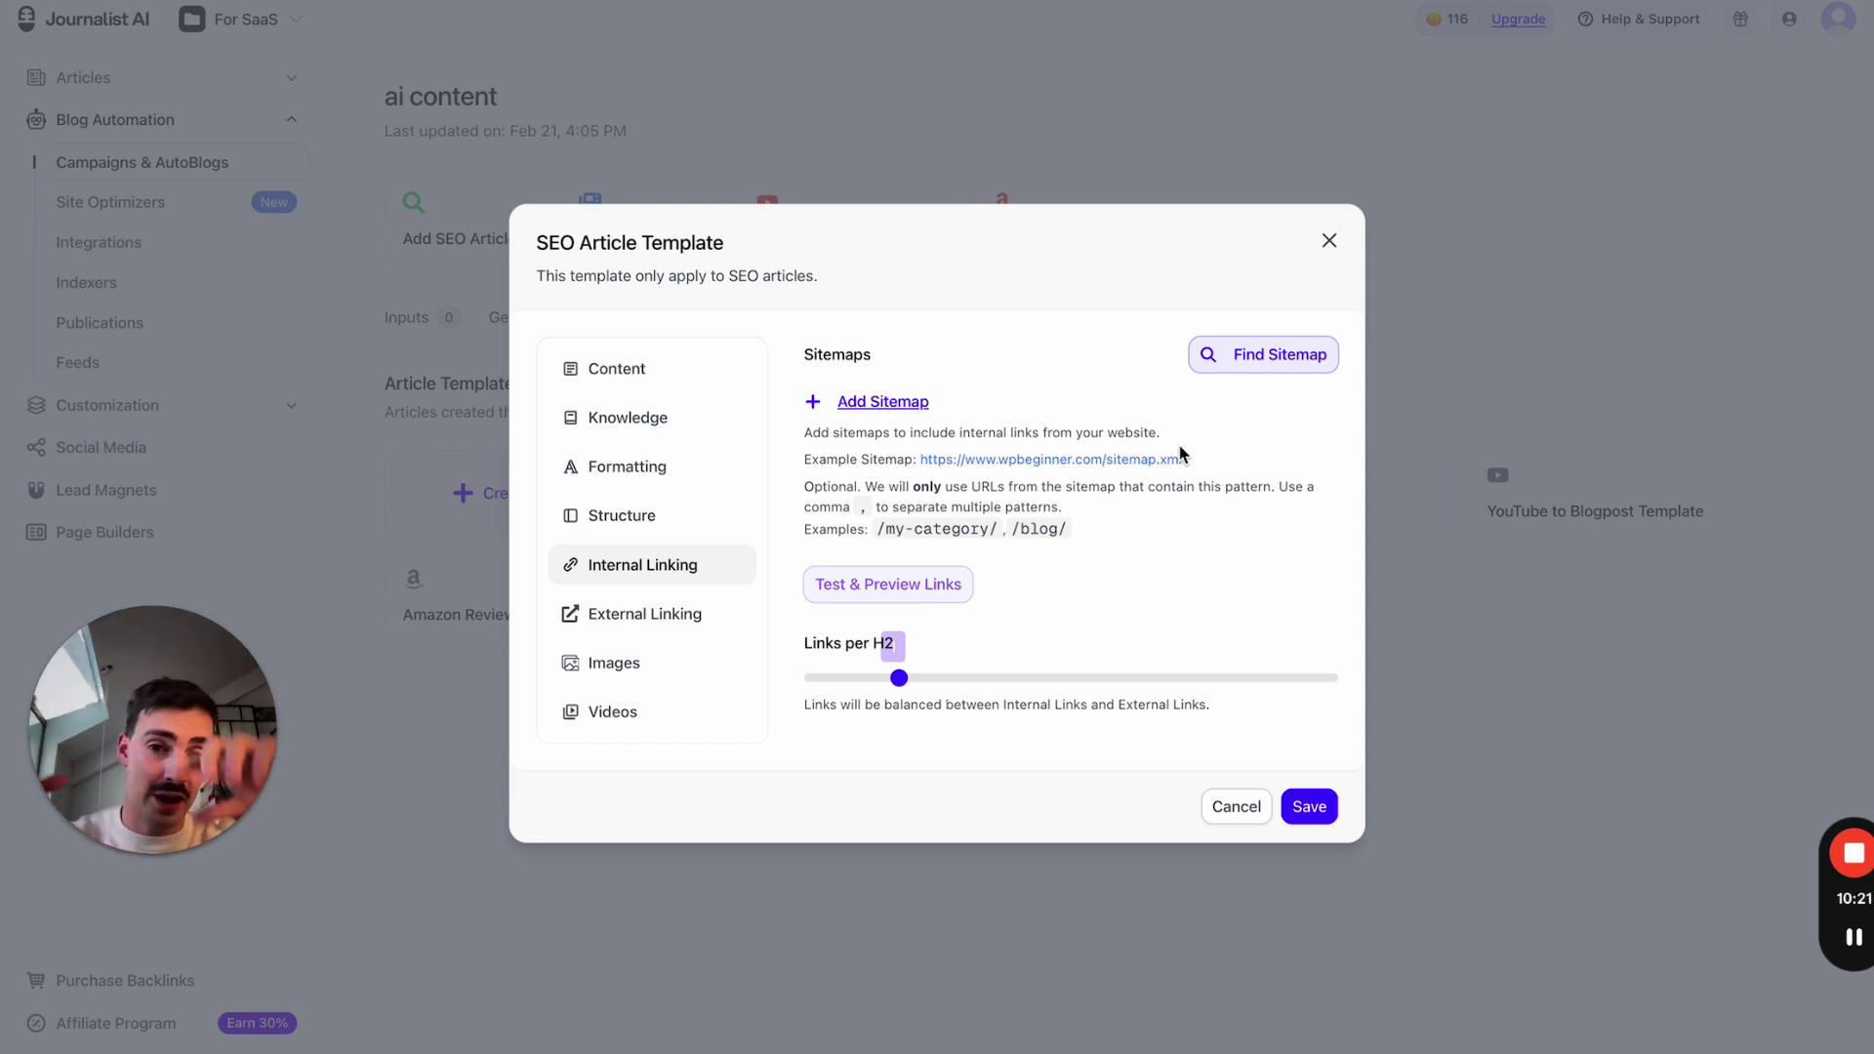
{"action": "left_click", "coordinate": [709, 517]}
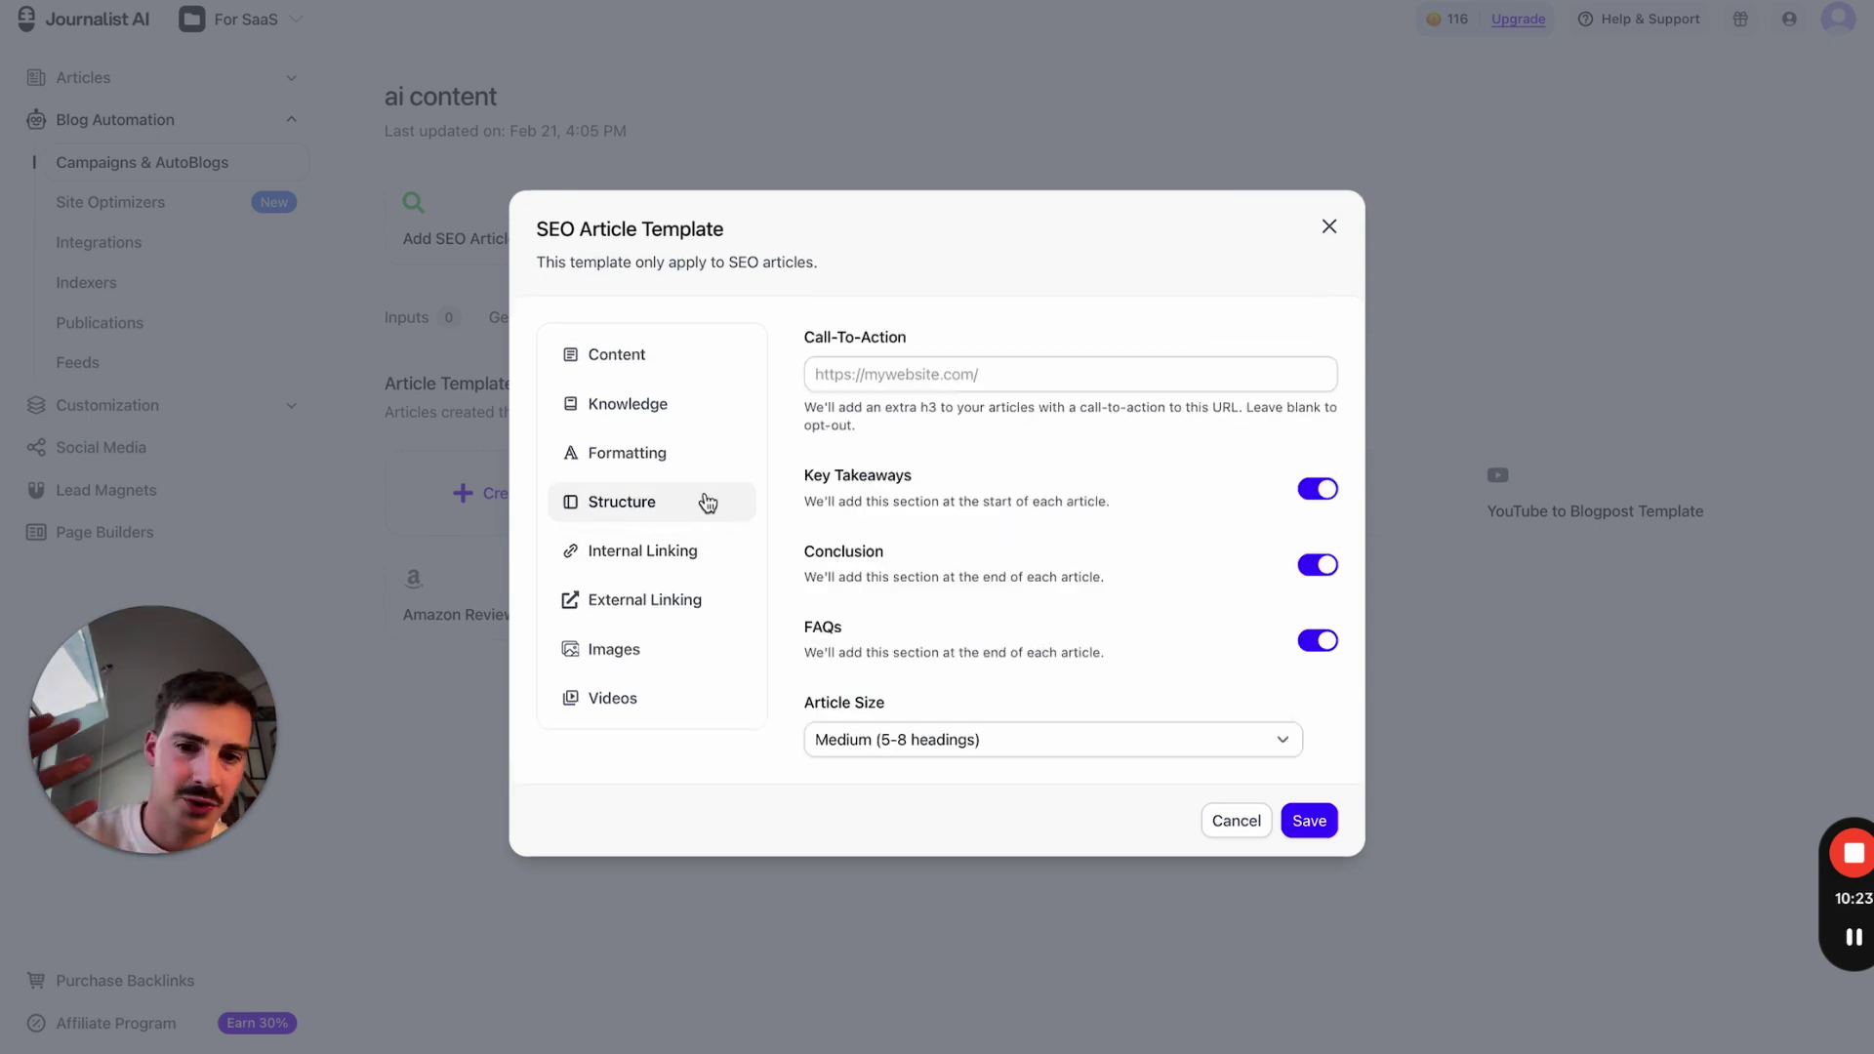
{"action": "left_click", "coordinate": [697, 457]}
{"action": "left_click", "coordinate": [672, 496]}
{"action": "left_click", "coordinate": [908, 740]}
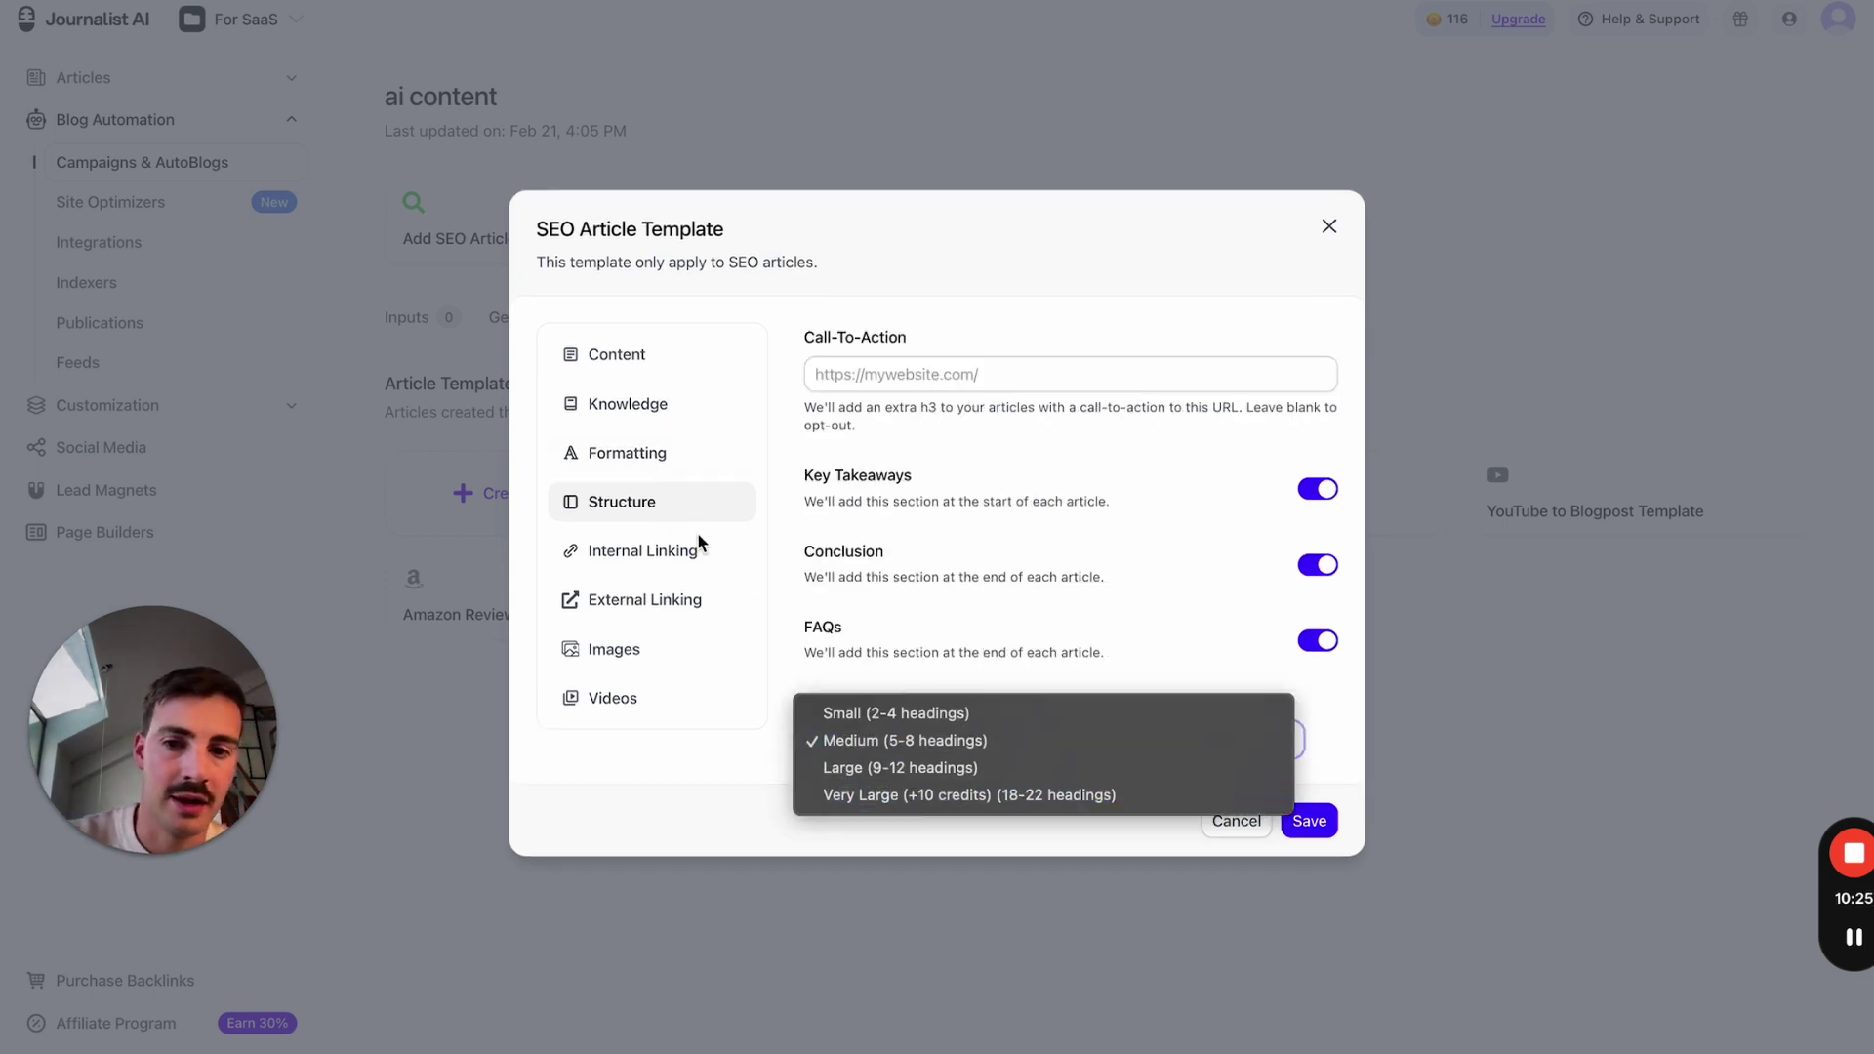
{"action": "left_click", "coordinate": [654, 466]}
{"action": "left_click", "coordinate": [666, 373]}
{"action": "left_click", "coordinate": [651, 380]}
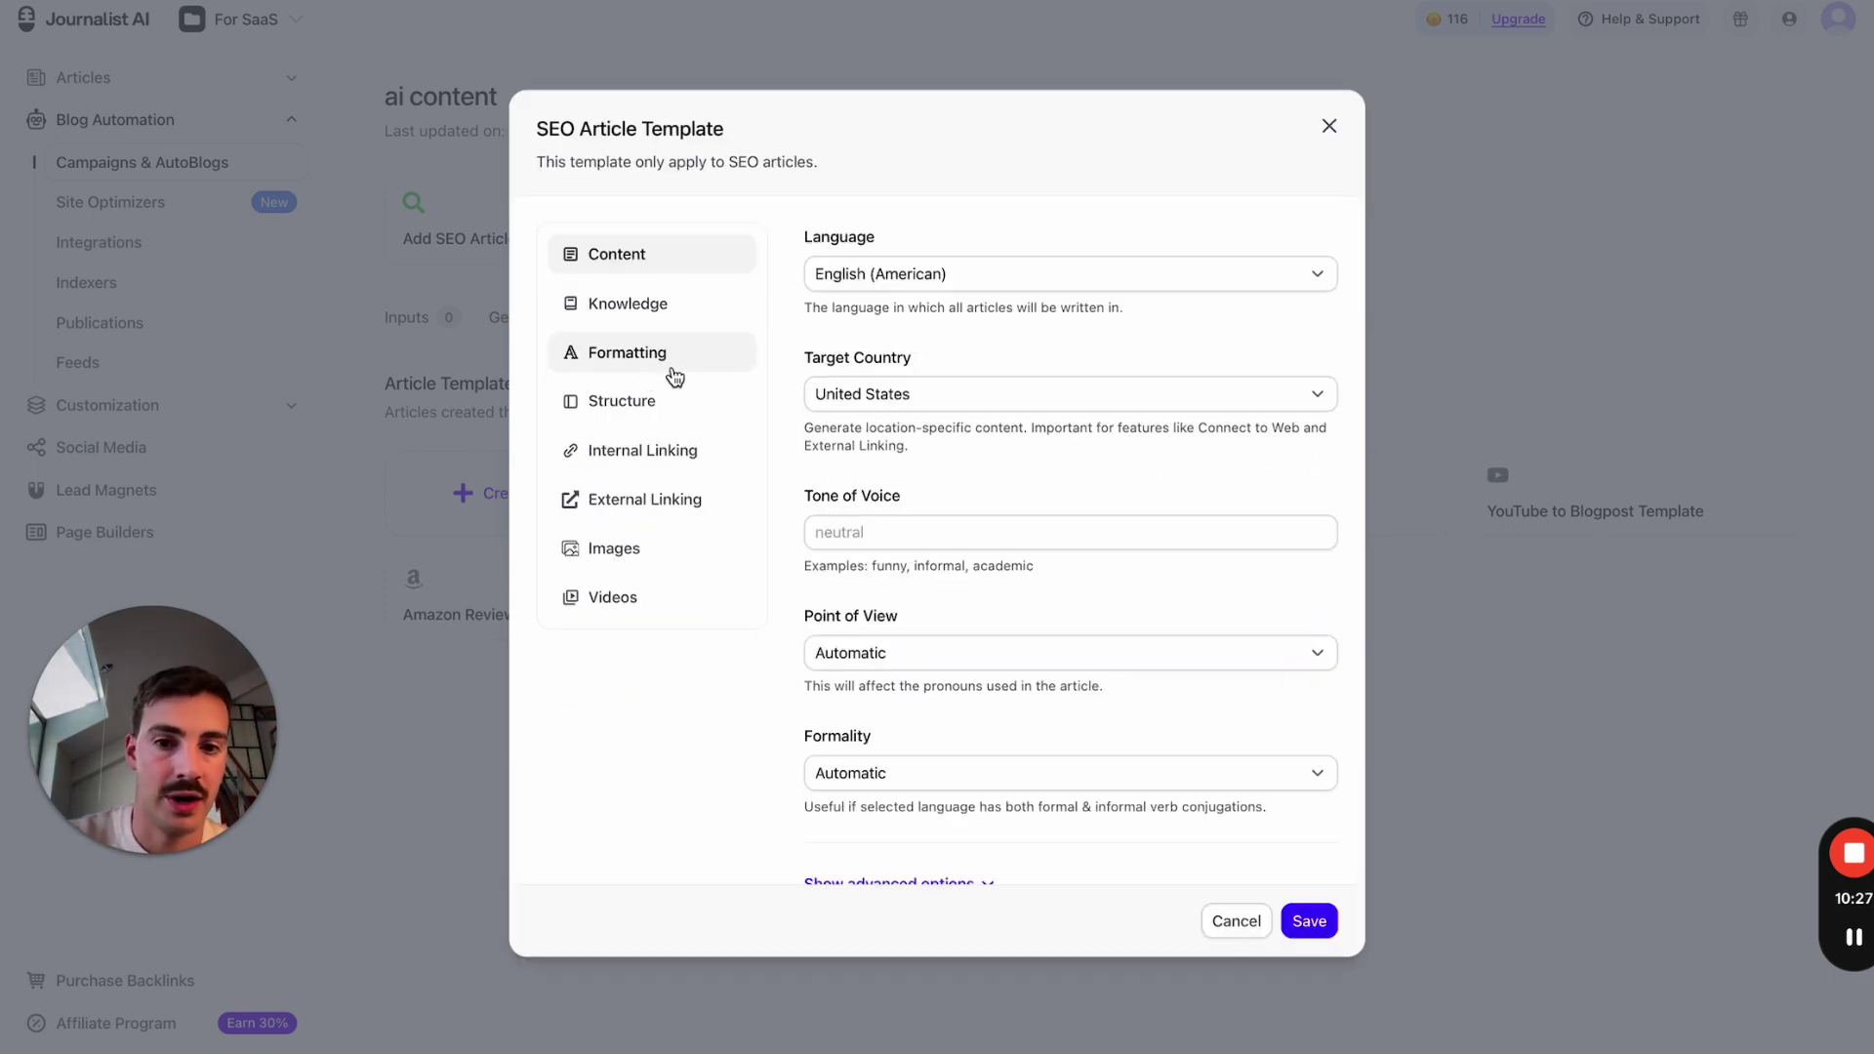
- Keep United States as target country, expand advanced content options, and close the template
{"action": "left_click", "coordinate": [974, 395]}
{"action": "left_click", "coordinate": [770, 387]}
{"action": "scroll", "coordinate": [879, 520], "scroll_direction": "down", "scroll_amount": 1}
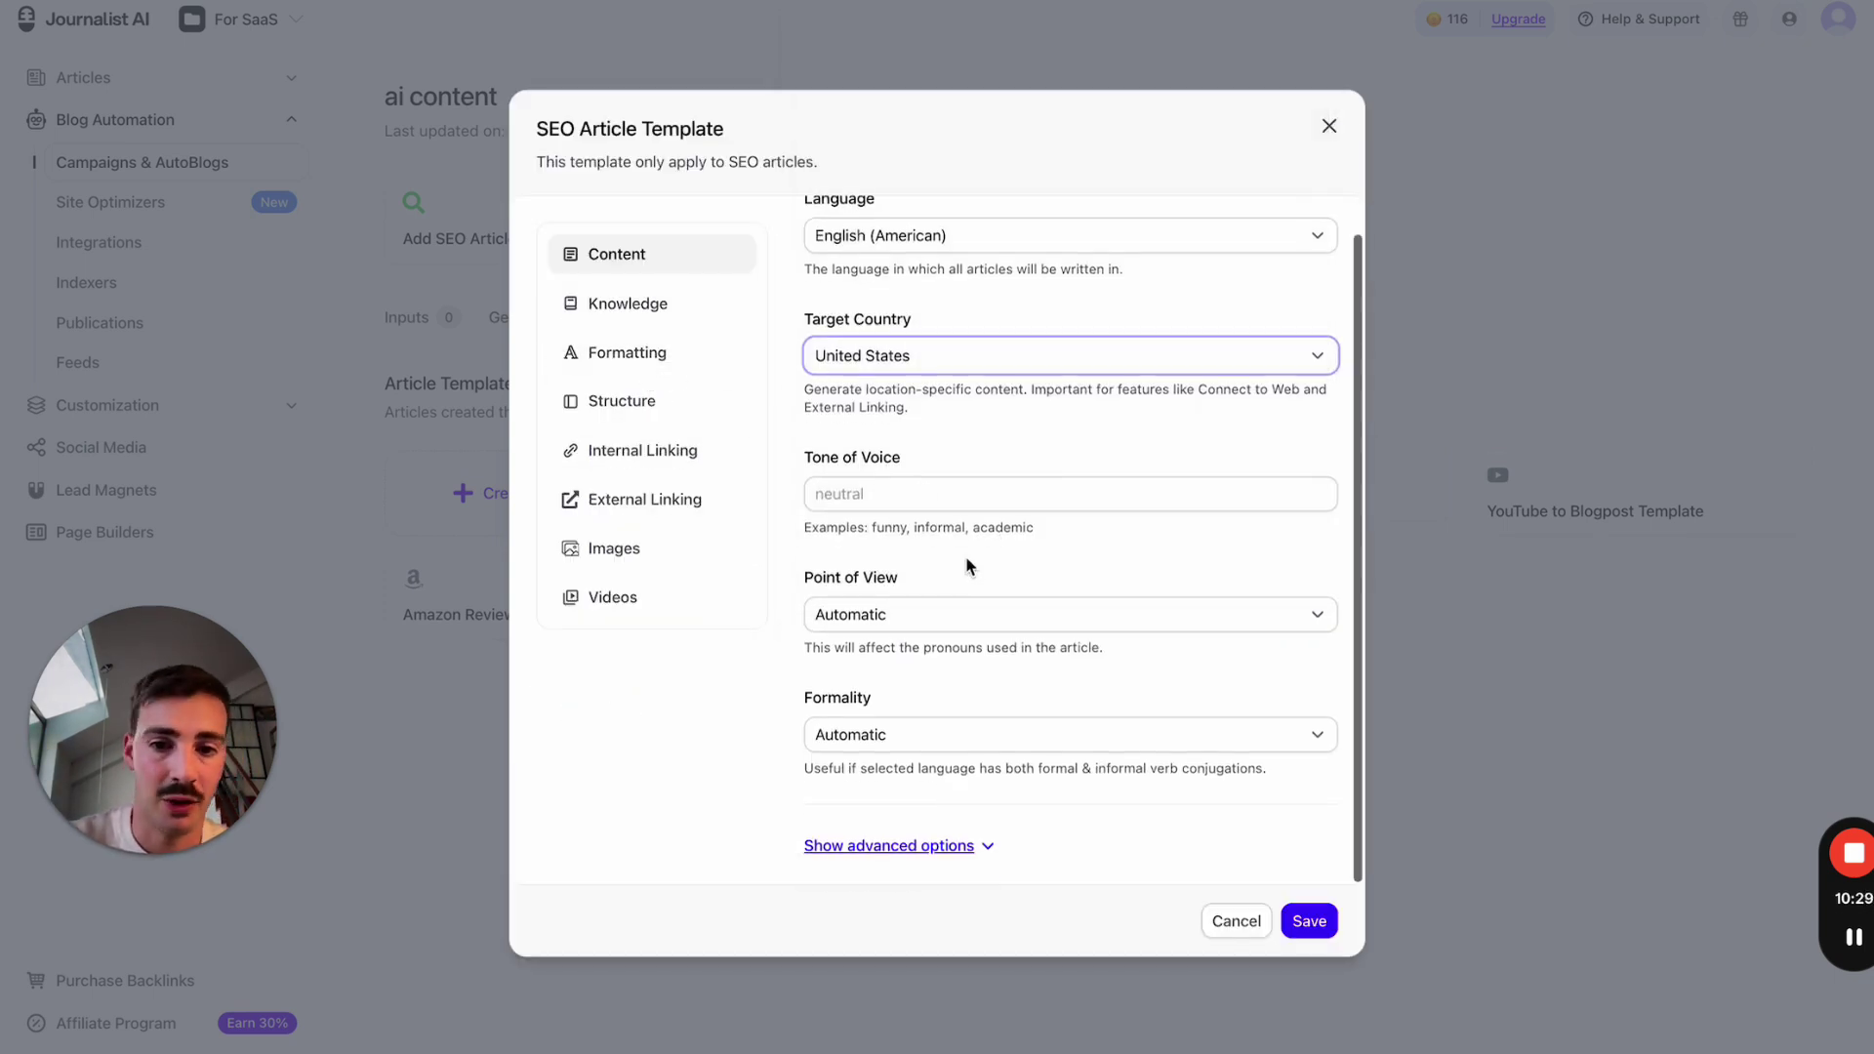
{"action": "left_click", "coordinate": [893, 845]}
{"action": "scroll", "coordinate": [1039, 607], "scroll_direction": "down", "scroll_amount": 5}
{"action": "scroll", "coordinate": [1040, 607], "scroll_direction": "up", "scroll_amount": 6}
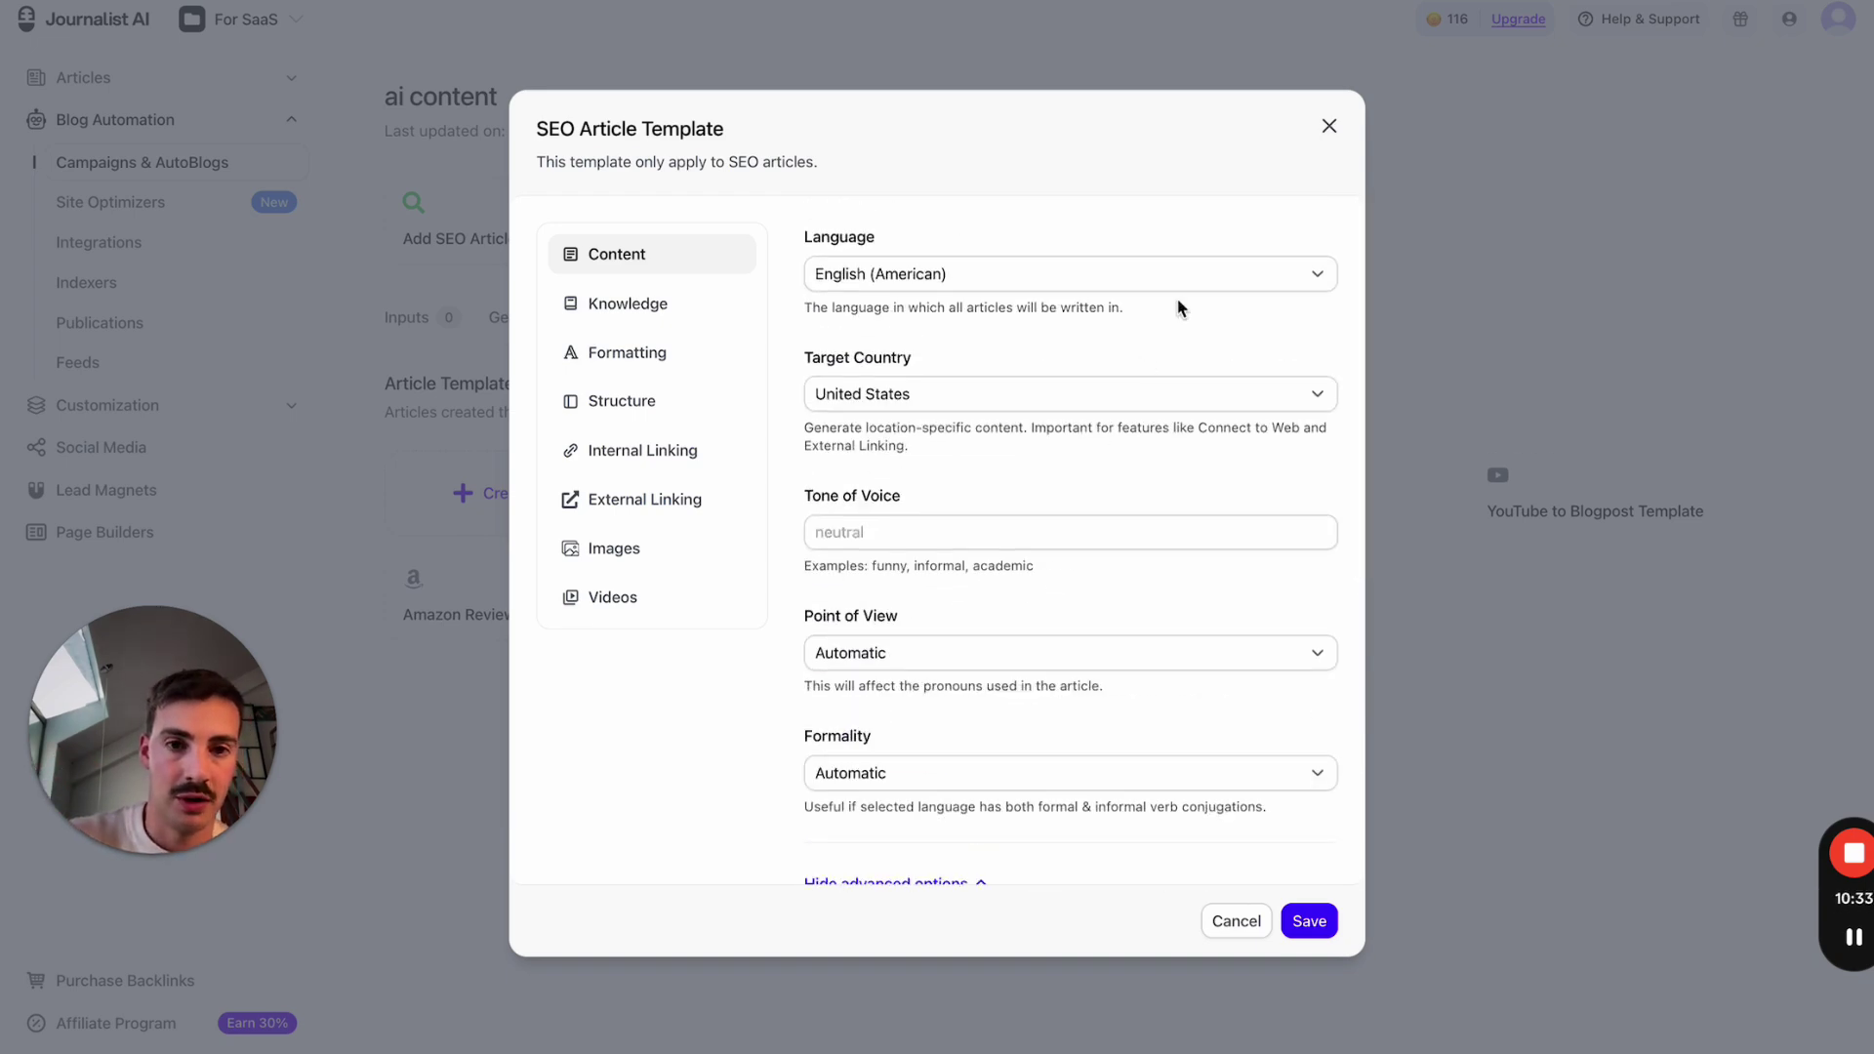
{"action": "left_click", "coordinate": [1329, 127]}
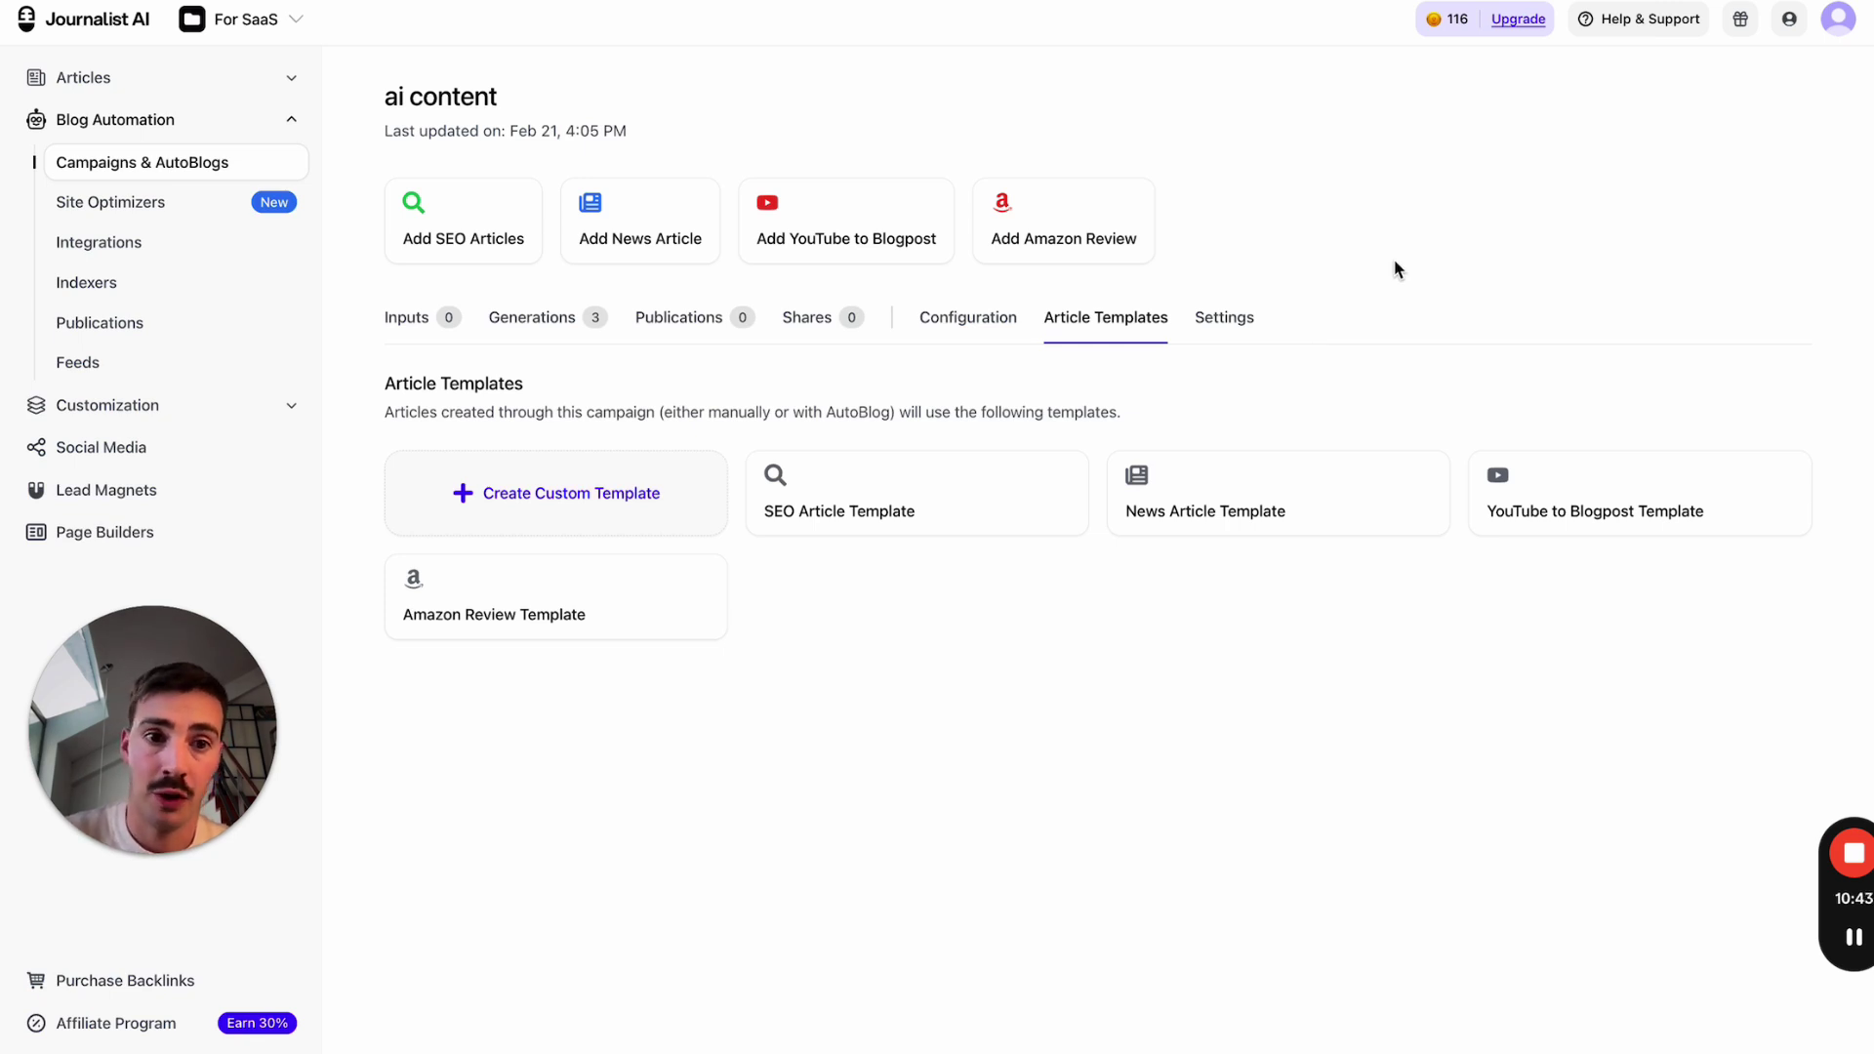
- Open the Need Assistance dialog from Help & Support in the top bar
{"action": "left_click", "coordinate": [1594, 22]}
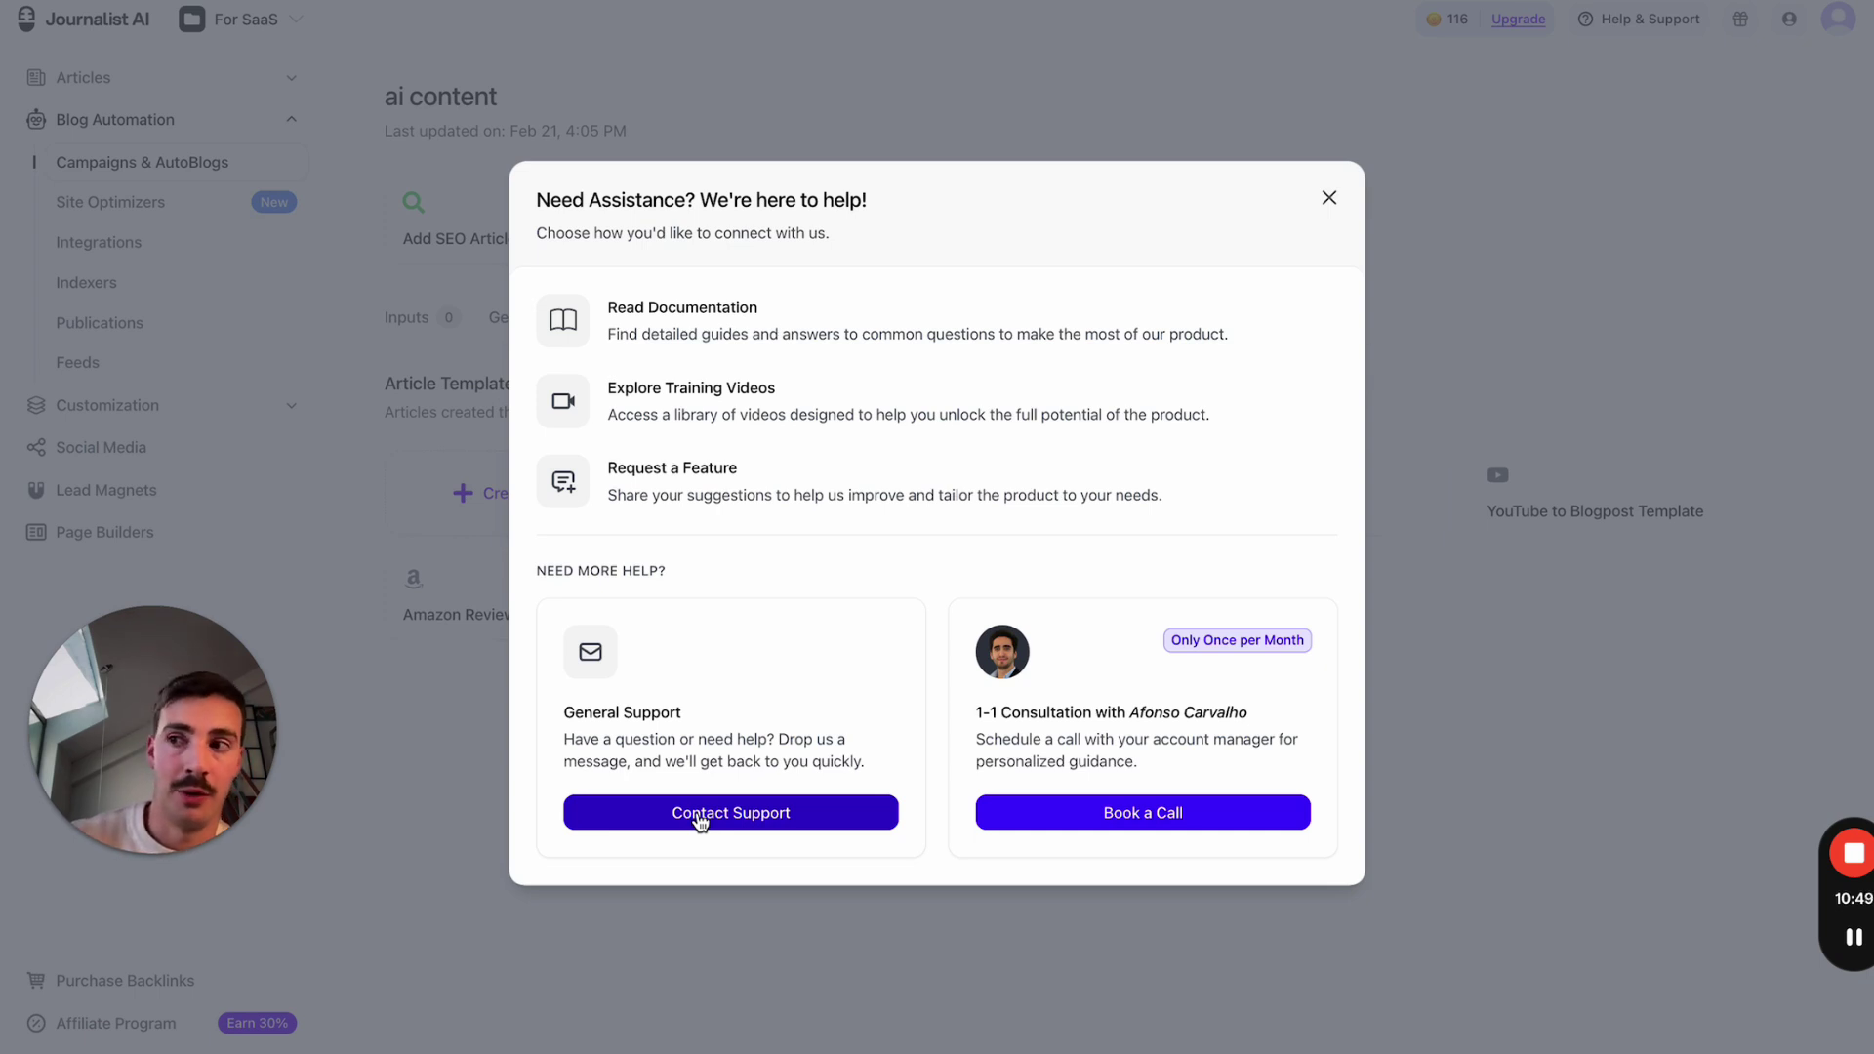
{"action": "mouse_move", "coordinate": [1864, 869]}
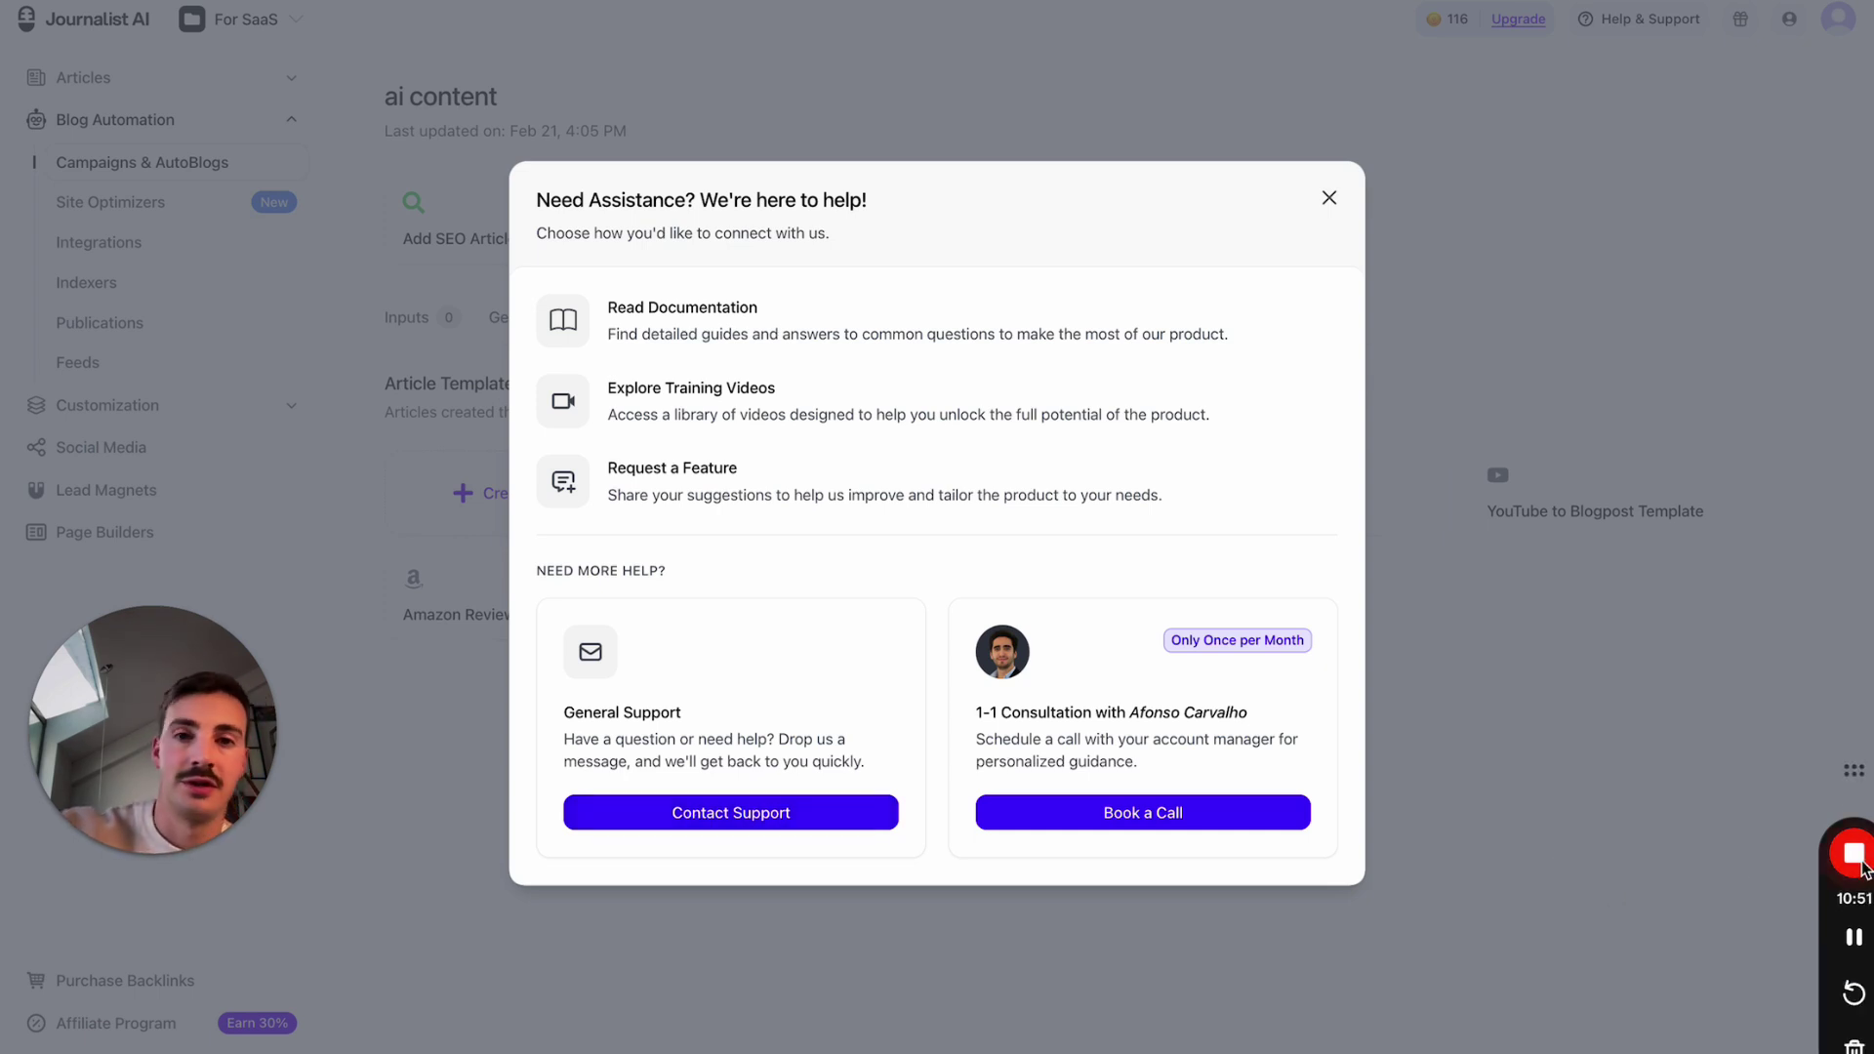